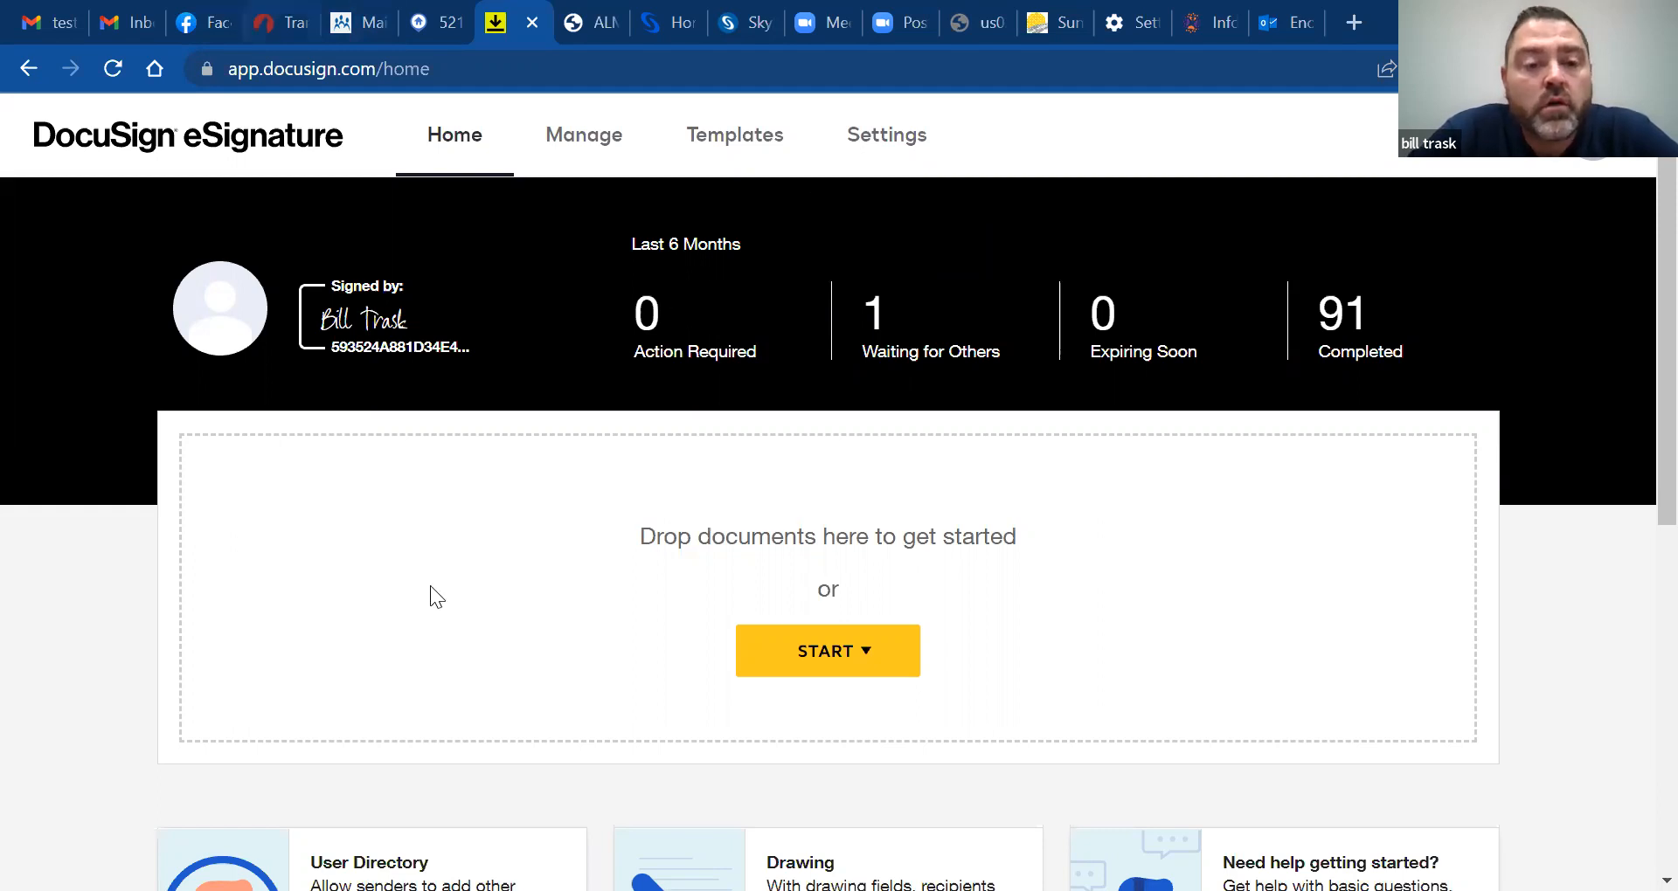
Sign in to zipForm Plus to reach the Transactions list
{"action": "key", "text": "ctrl+4"}
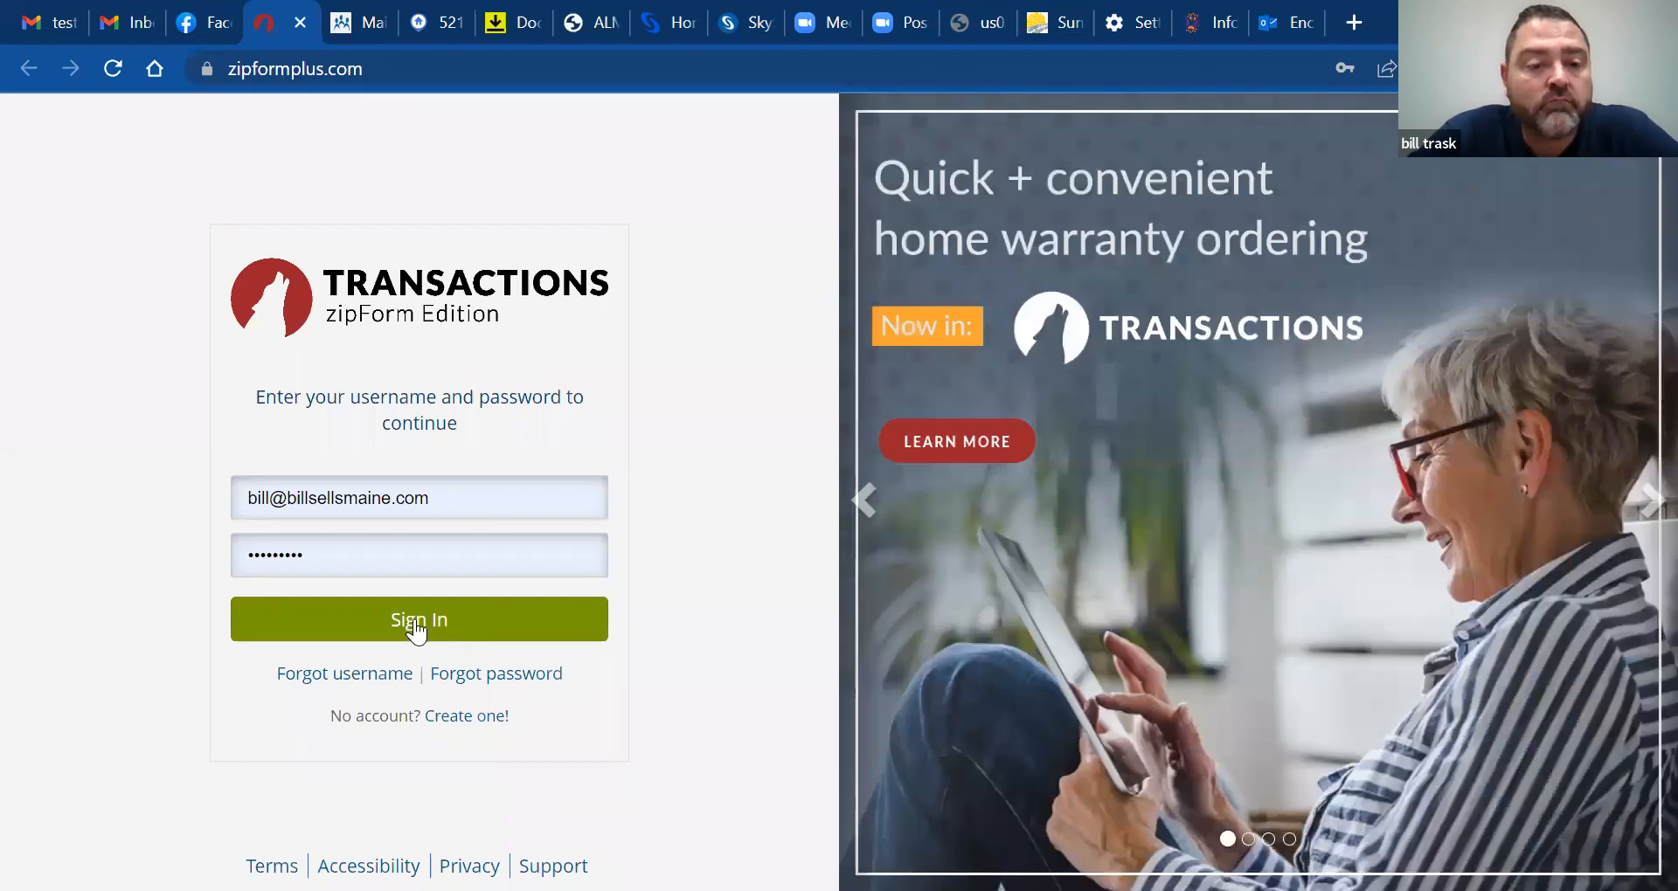
{"action": "left_click", "coordinate": [417, 628]}
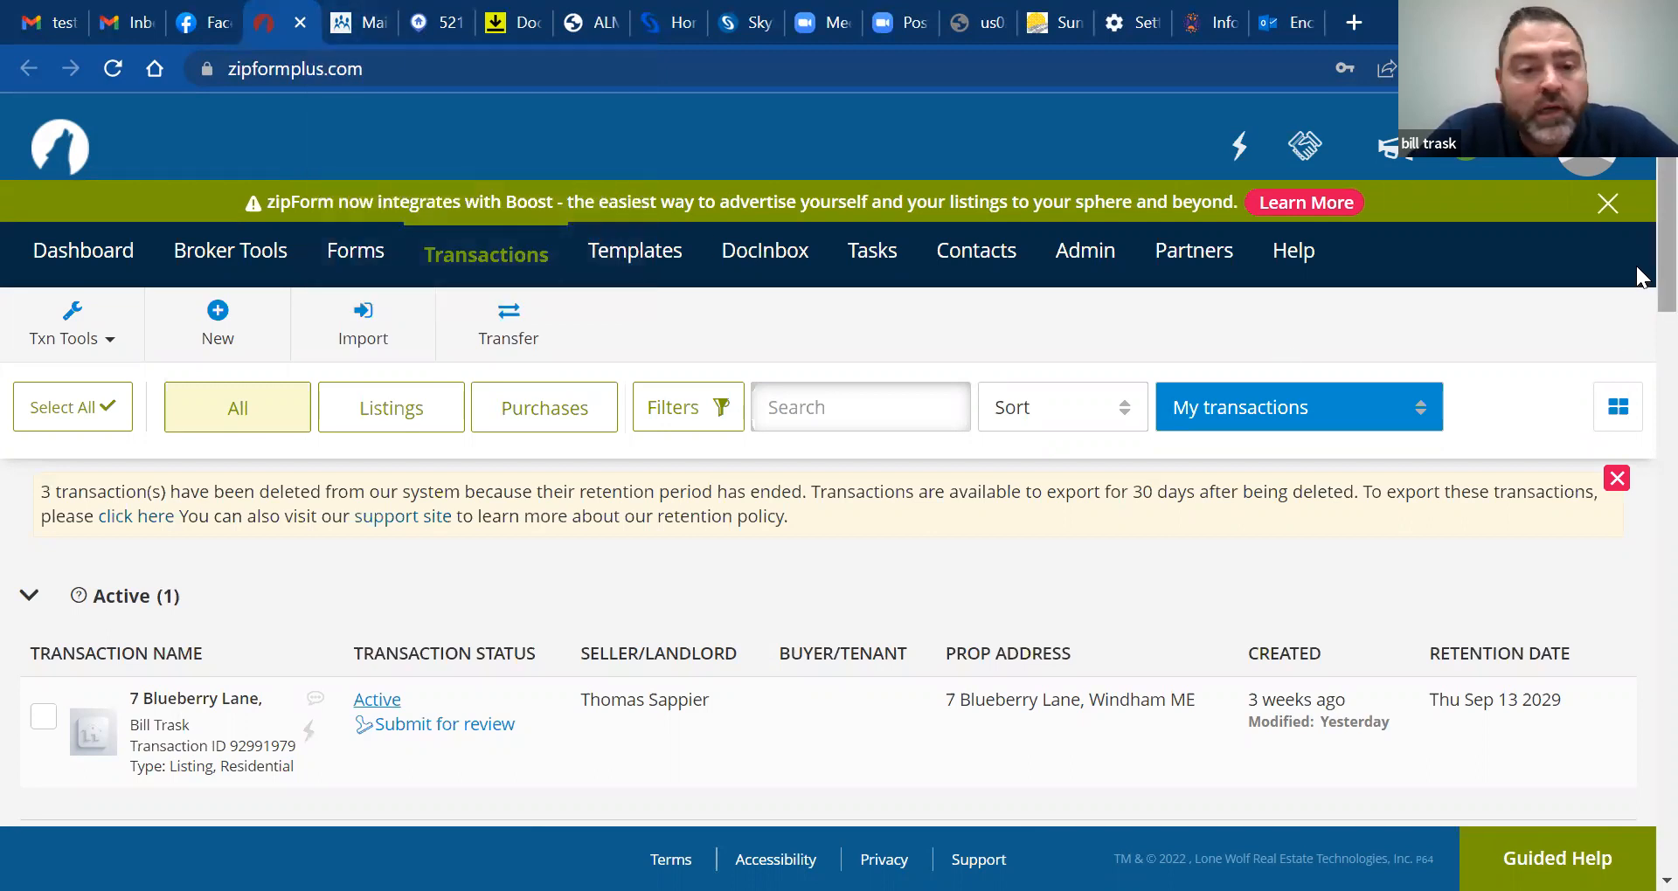
{"action": "scroll", "coordinate": [1641, 384], "scroll_direction": "down", "scroll_amount": 5}
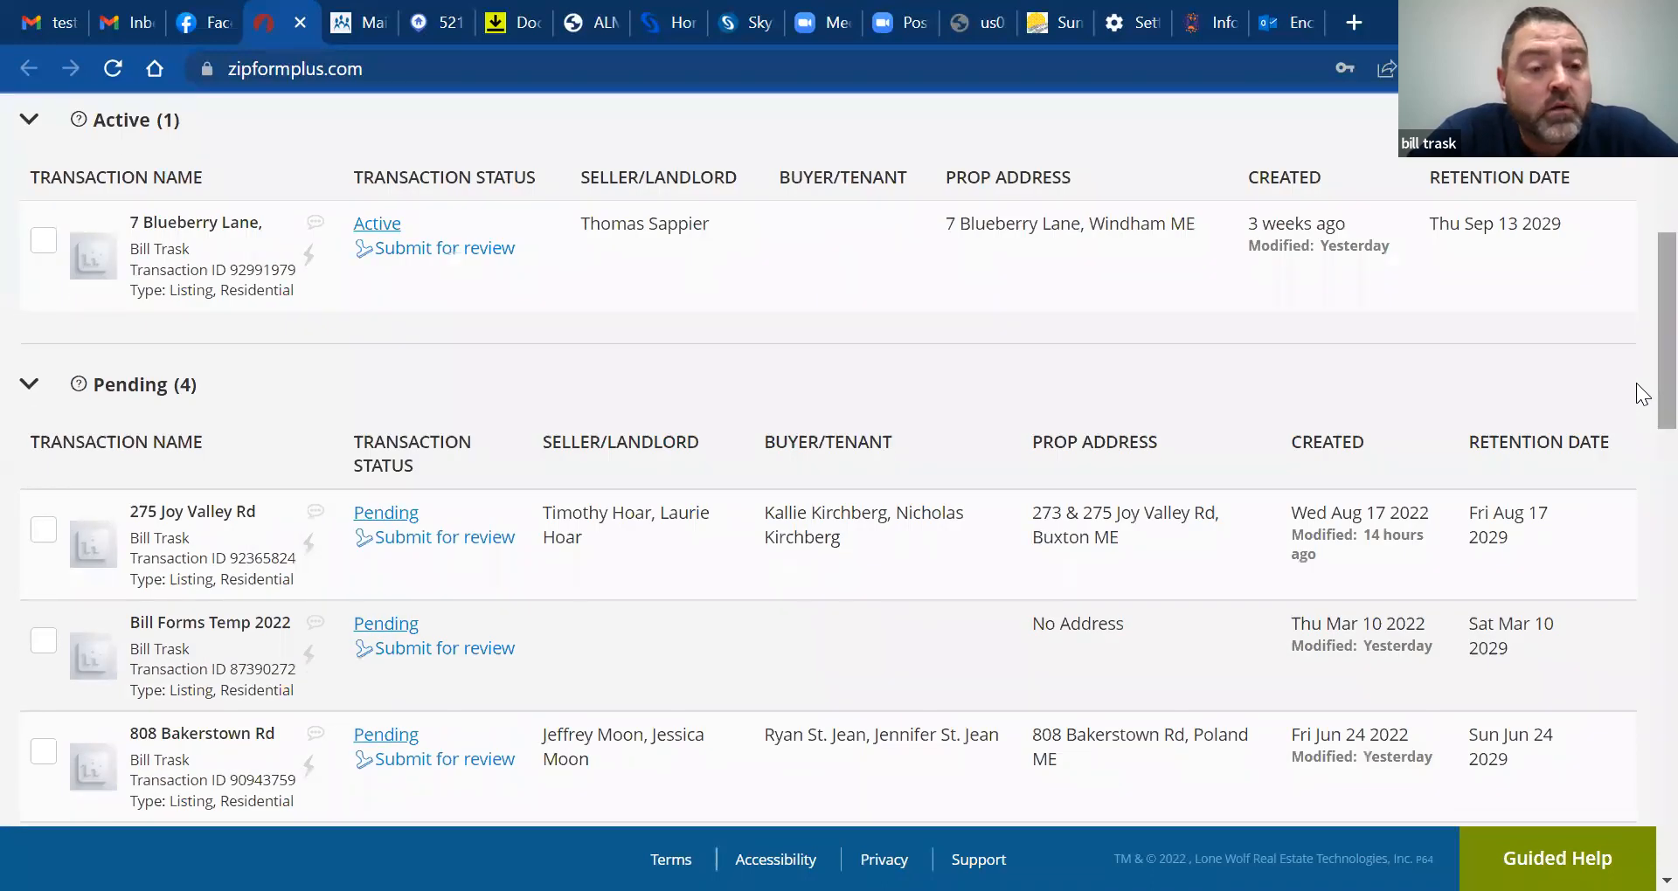
{"action": "scroll", "coordinate": [1636, 393], "scroll_direction": "down", "scroll_amount": 4}
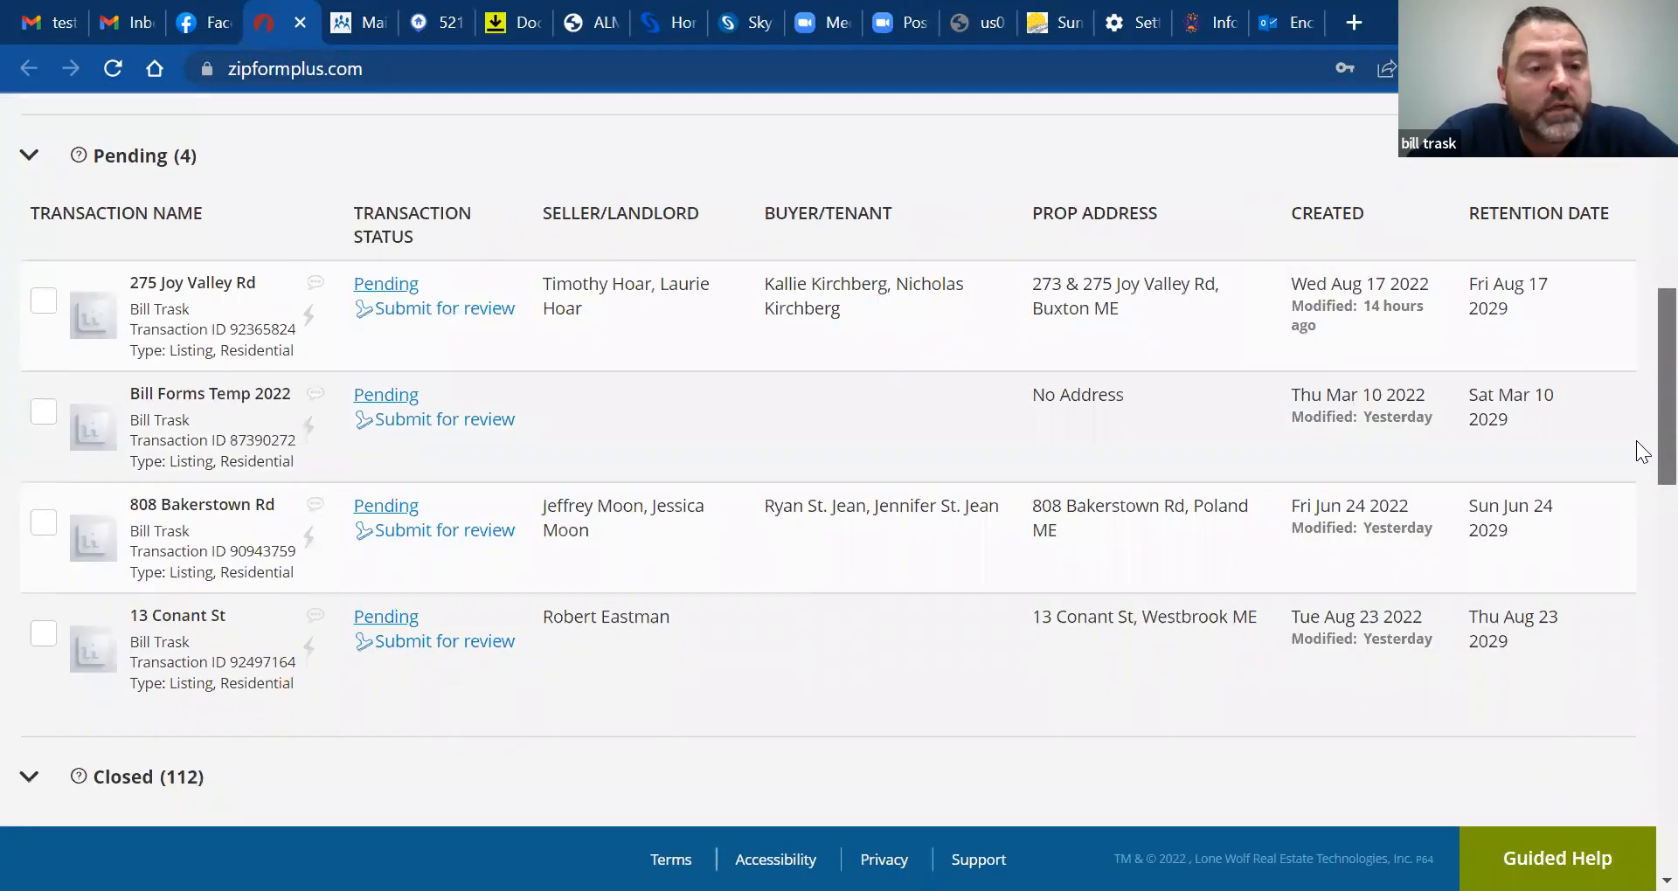
{"action": "scroll", "coordinate": [1635, 416], "scroll_direction": "up", "scroll_amount": 3}
{"action": "scroll", "coordinate": [1635, 500], "scroll_direction": "down", "scroll_amount": 4}
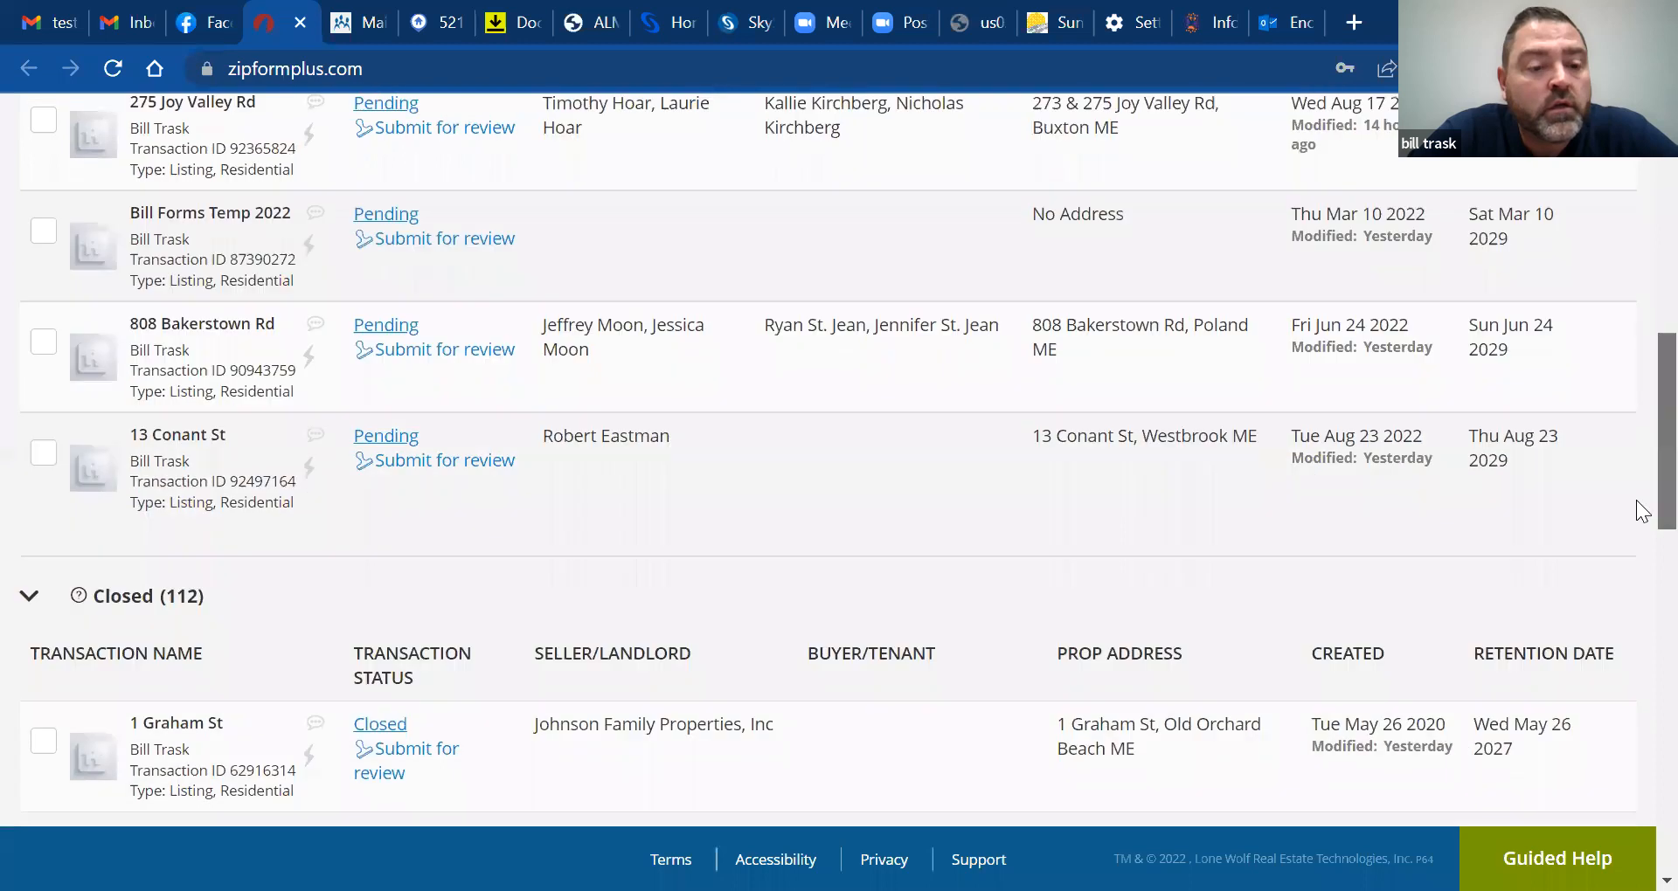
{"action": "scroll", "coordinate": [1636, 465], "scroll_direction": "up", "scroll_amount": 2}
{"action": "scroll", "coordinate": [1635, 465], "scroll_direction": "up", "scroll_amount": 5}
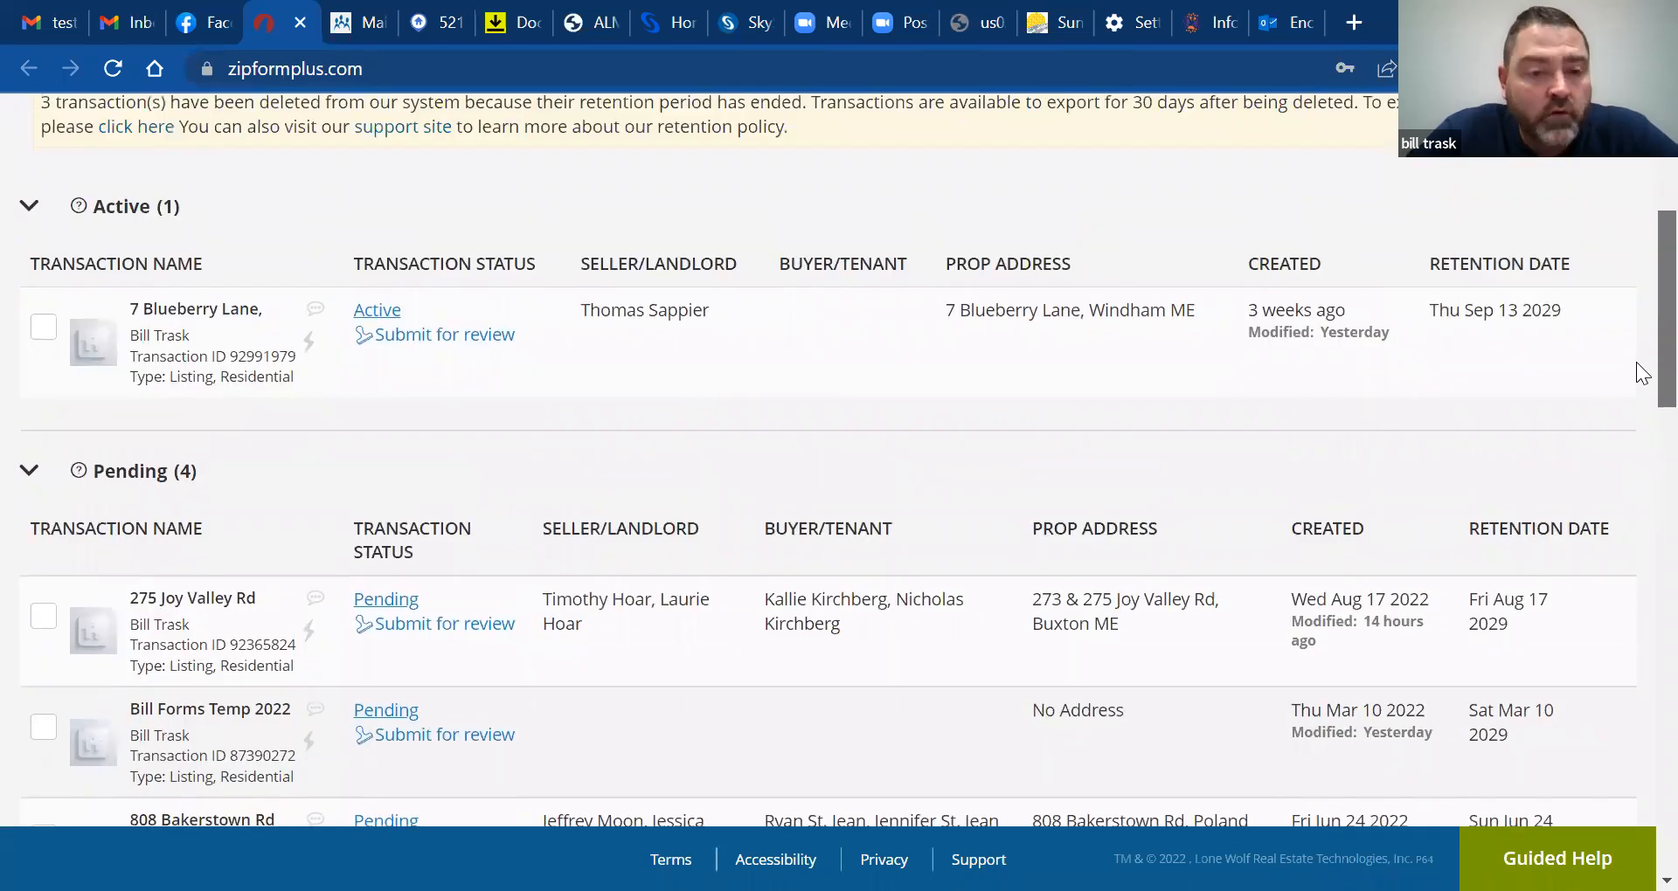
{"action": "scroll", "coordinate": [1636, 355], "scroll_direction": "up", "scroll_amount": 1}
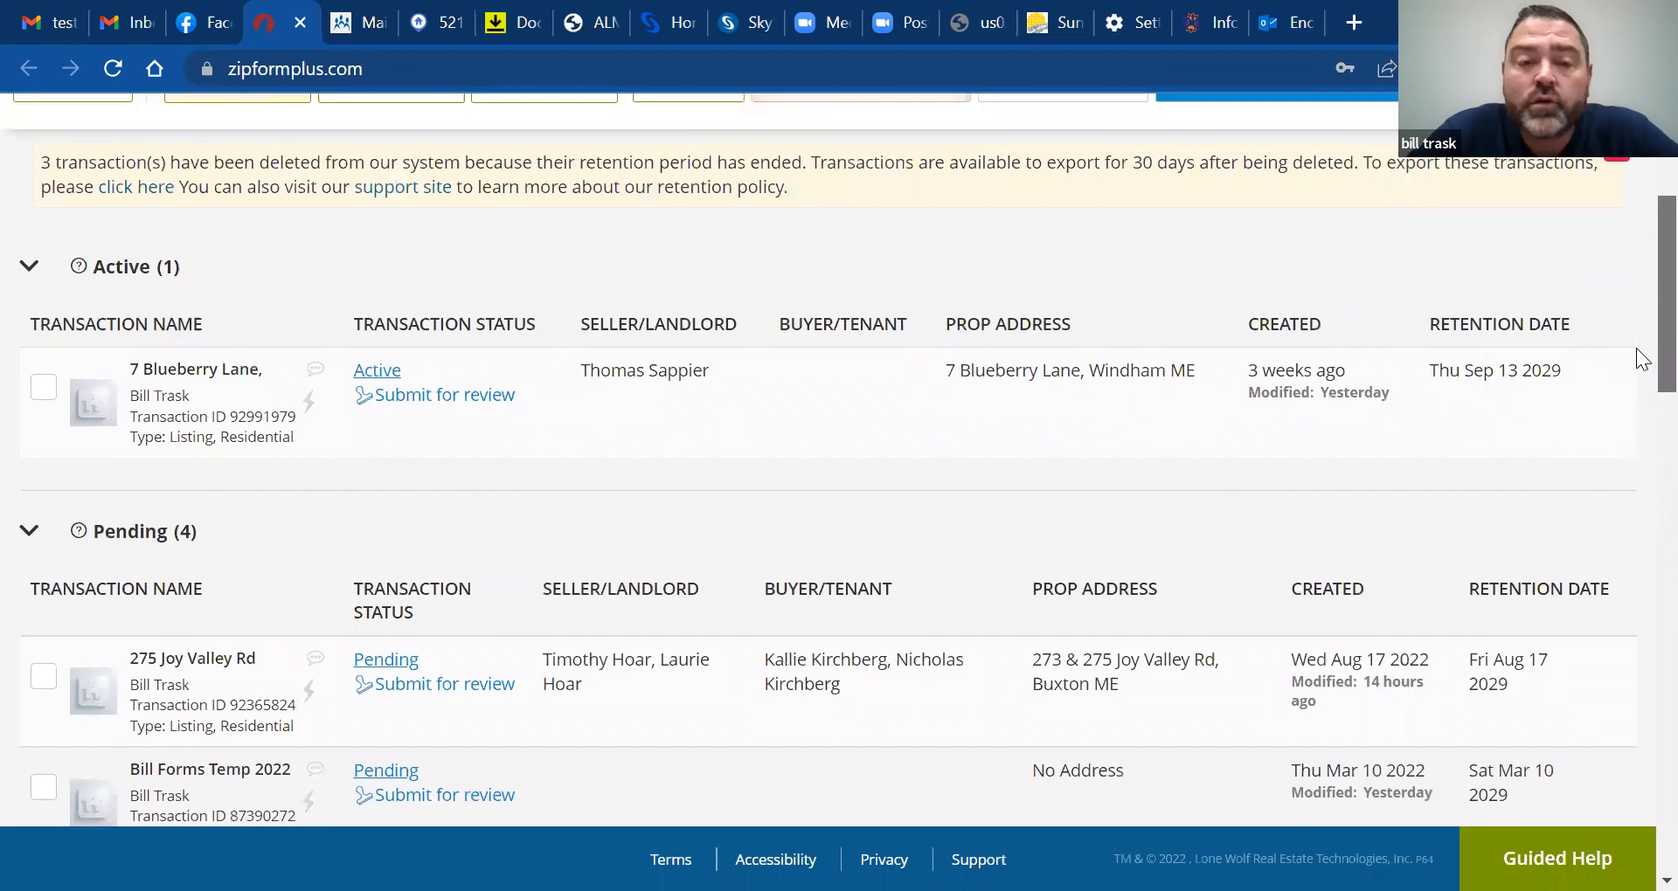
{"action": "scroll", "coordinate": [1636, 348], "scroll_direction": "up", "scroll_amount": 1}
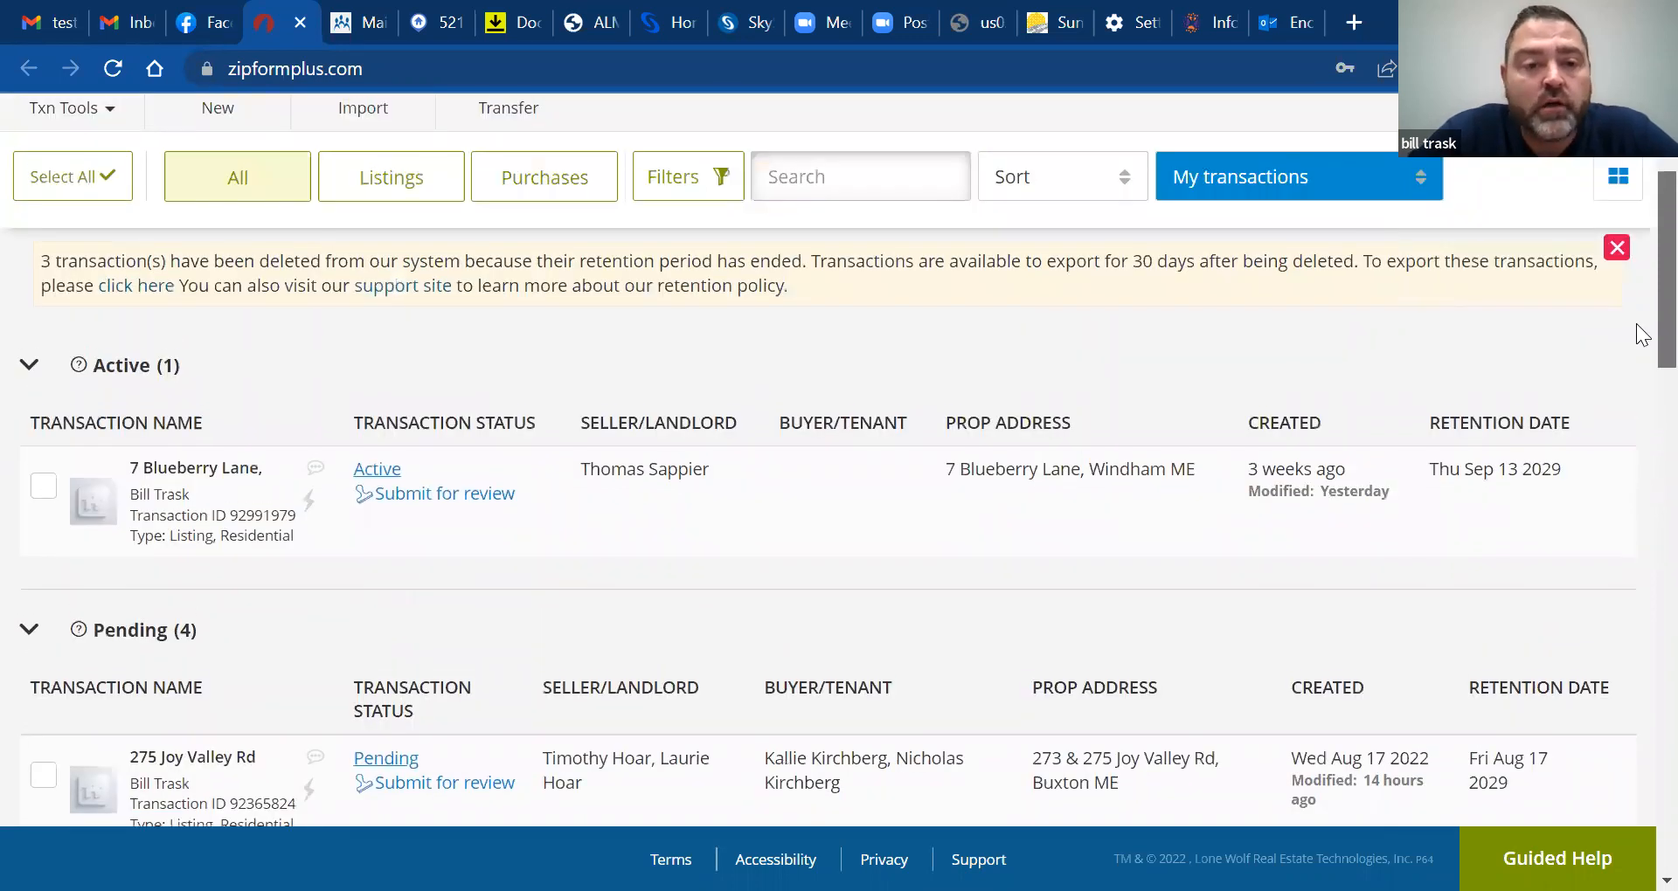
{"action": "scroll", "coordinate": [1642, 333], "scroll_direction": "down", "scroll_amount": 1}
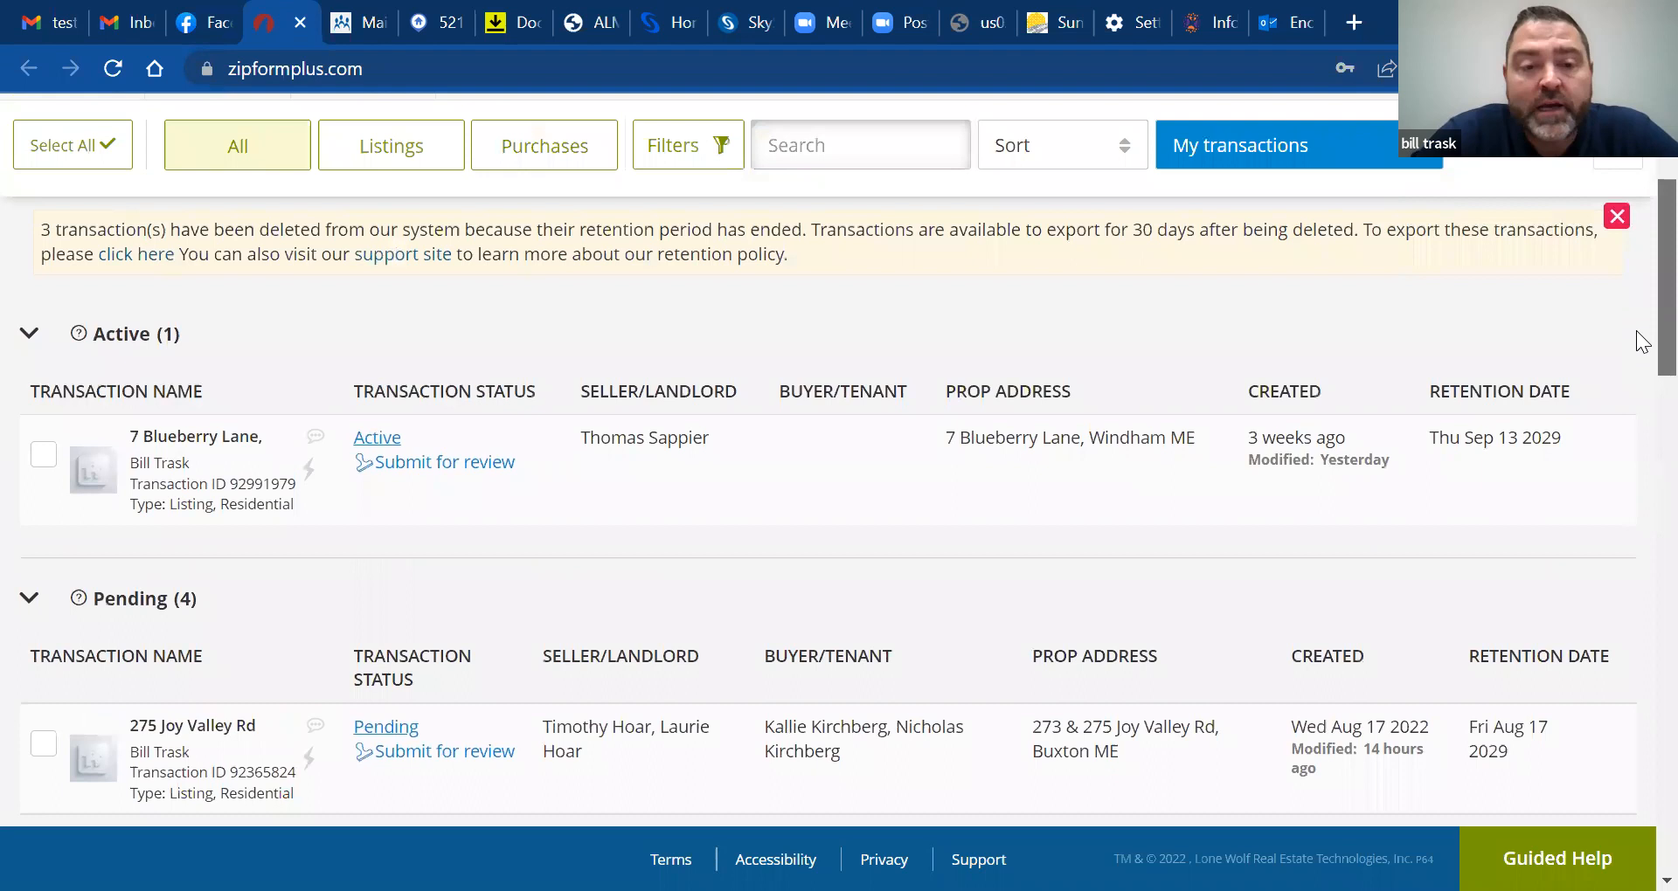
{"action": "scroll", "coordinate": [1640, 341], "scroll_direction": "down", "scroll_amount": 1}
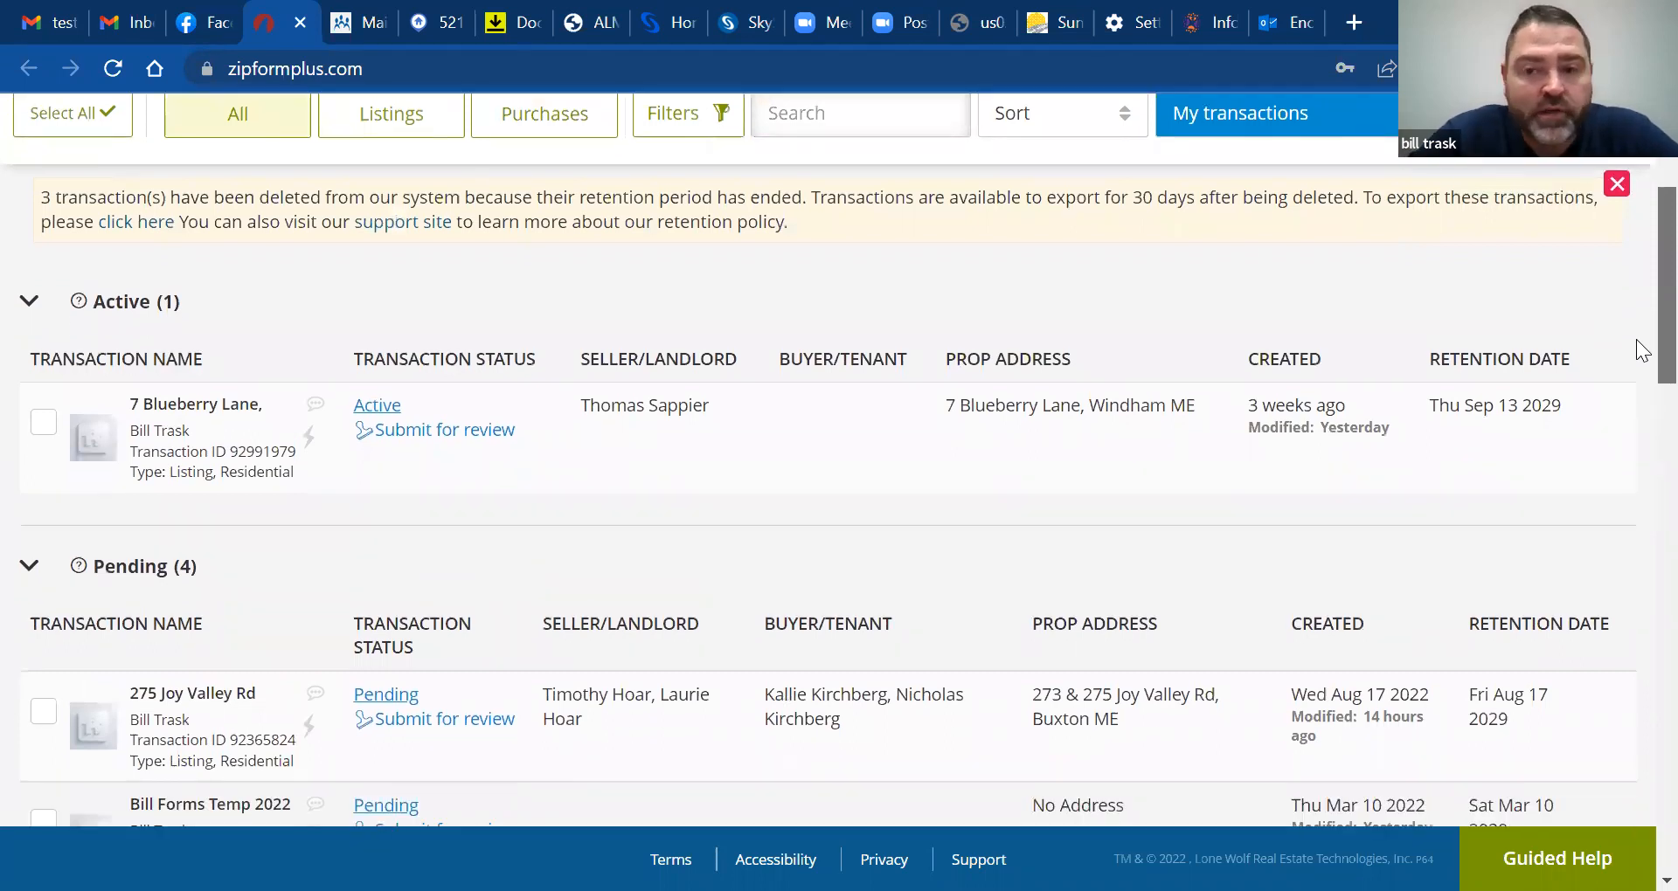
{"action": "scroll", "coordinate": [1635, 348], "scroll_direction": "down", "scroll_amount": 1}
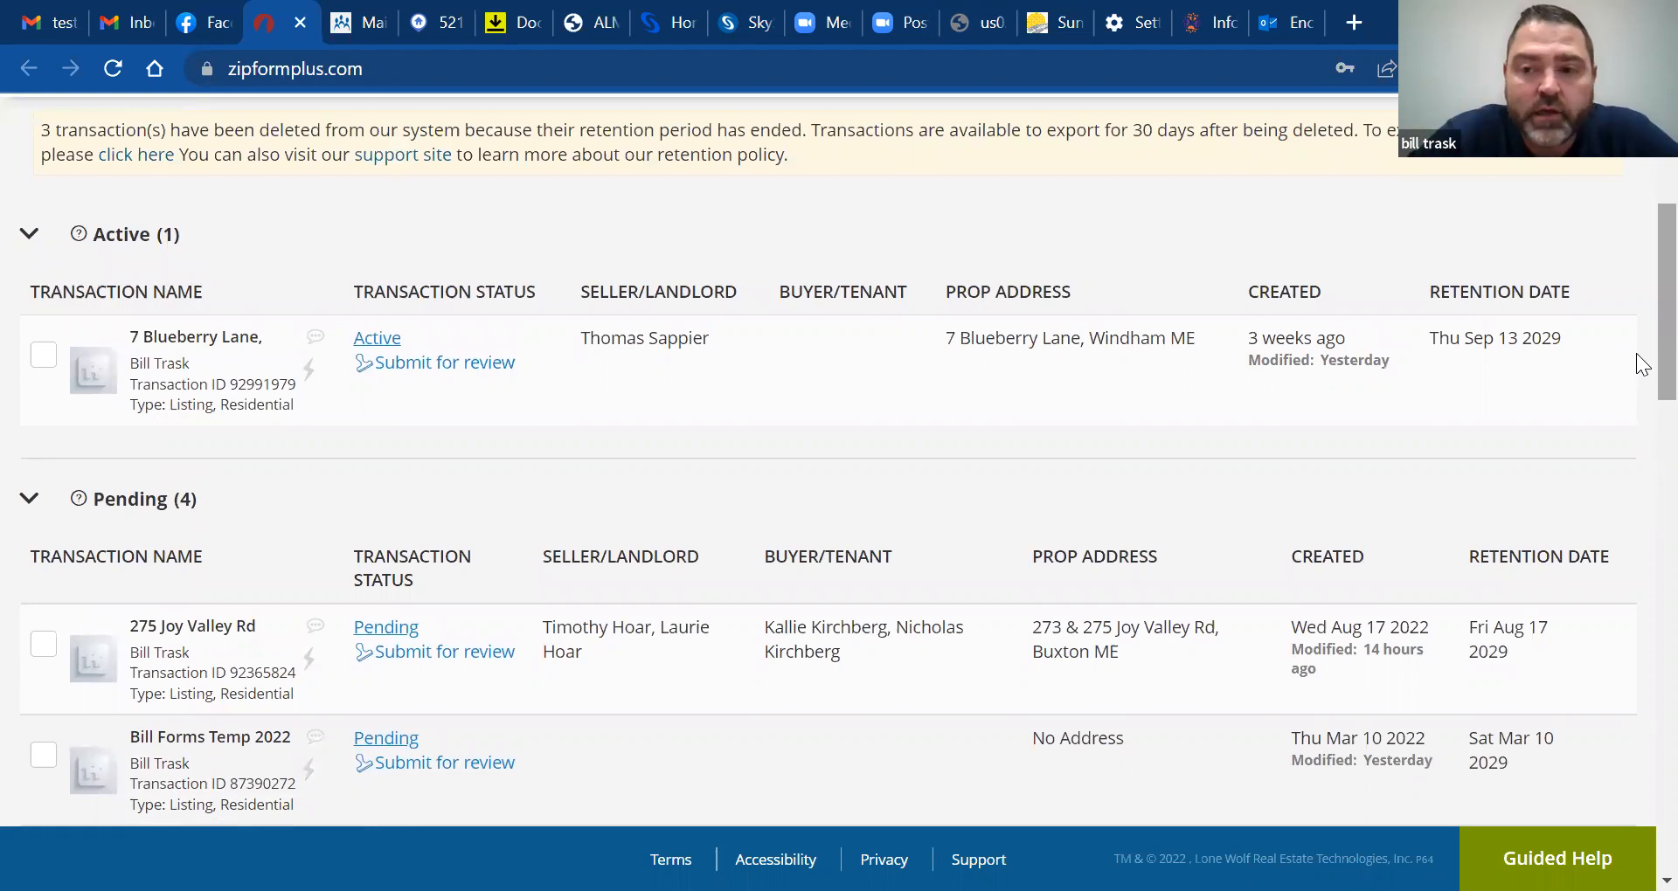
{"action": "scroll", "coordinate": [1636, 353], "scroll_direction": "down", "scroll_amount": 3}
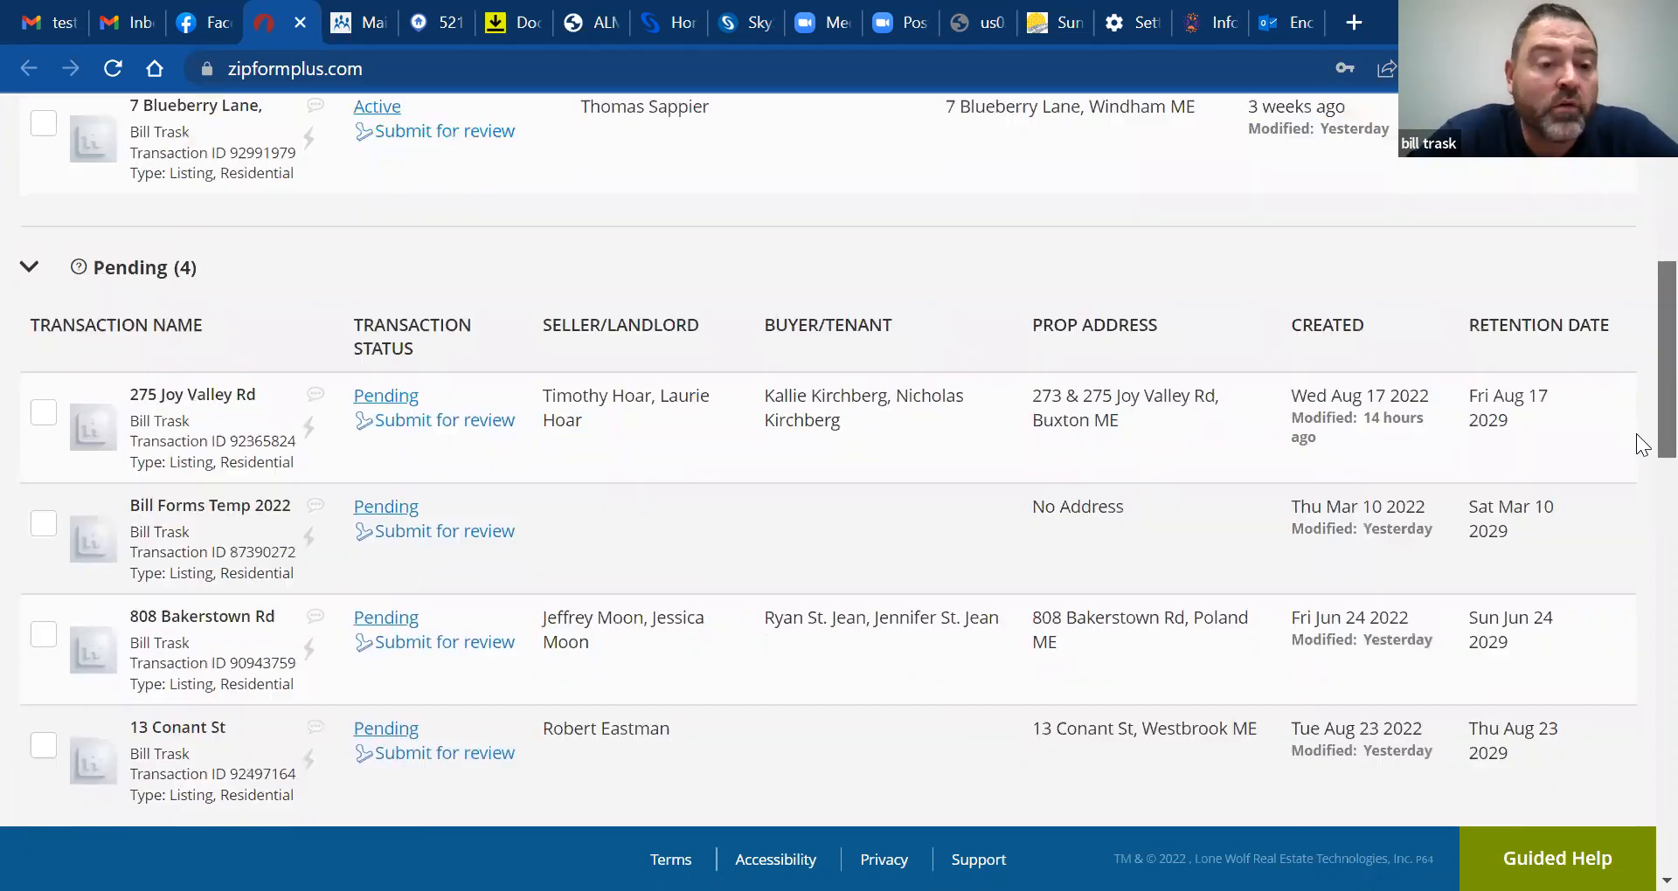
{"action": "scroll", "coordinate": [1636, 444], "scroll_direction": "down", "scroll_amount": 1}
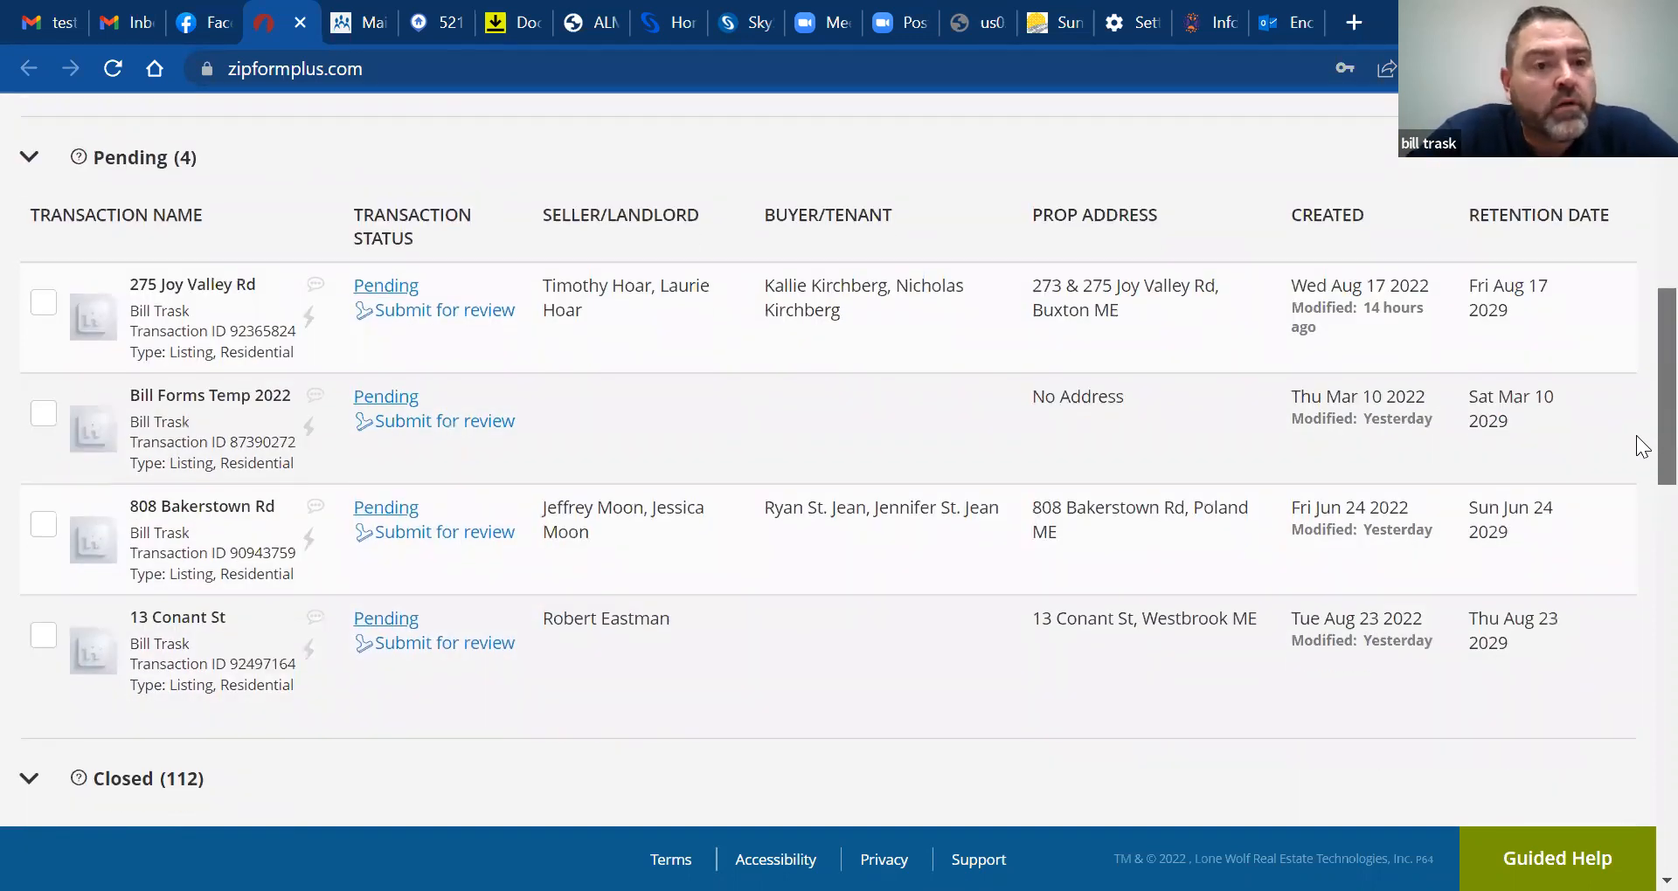
{"action": "scroll", "coordinate": [1636, 353], "scroll_direction": "up", "scroll_amount": 3}
{"action": "scroll", "coordinate": [1635, 353], "scroll_direction": "up", "scroll_amount": 2}
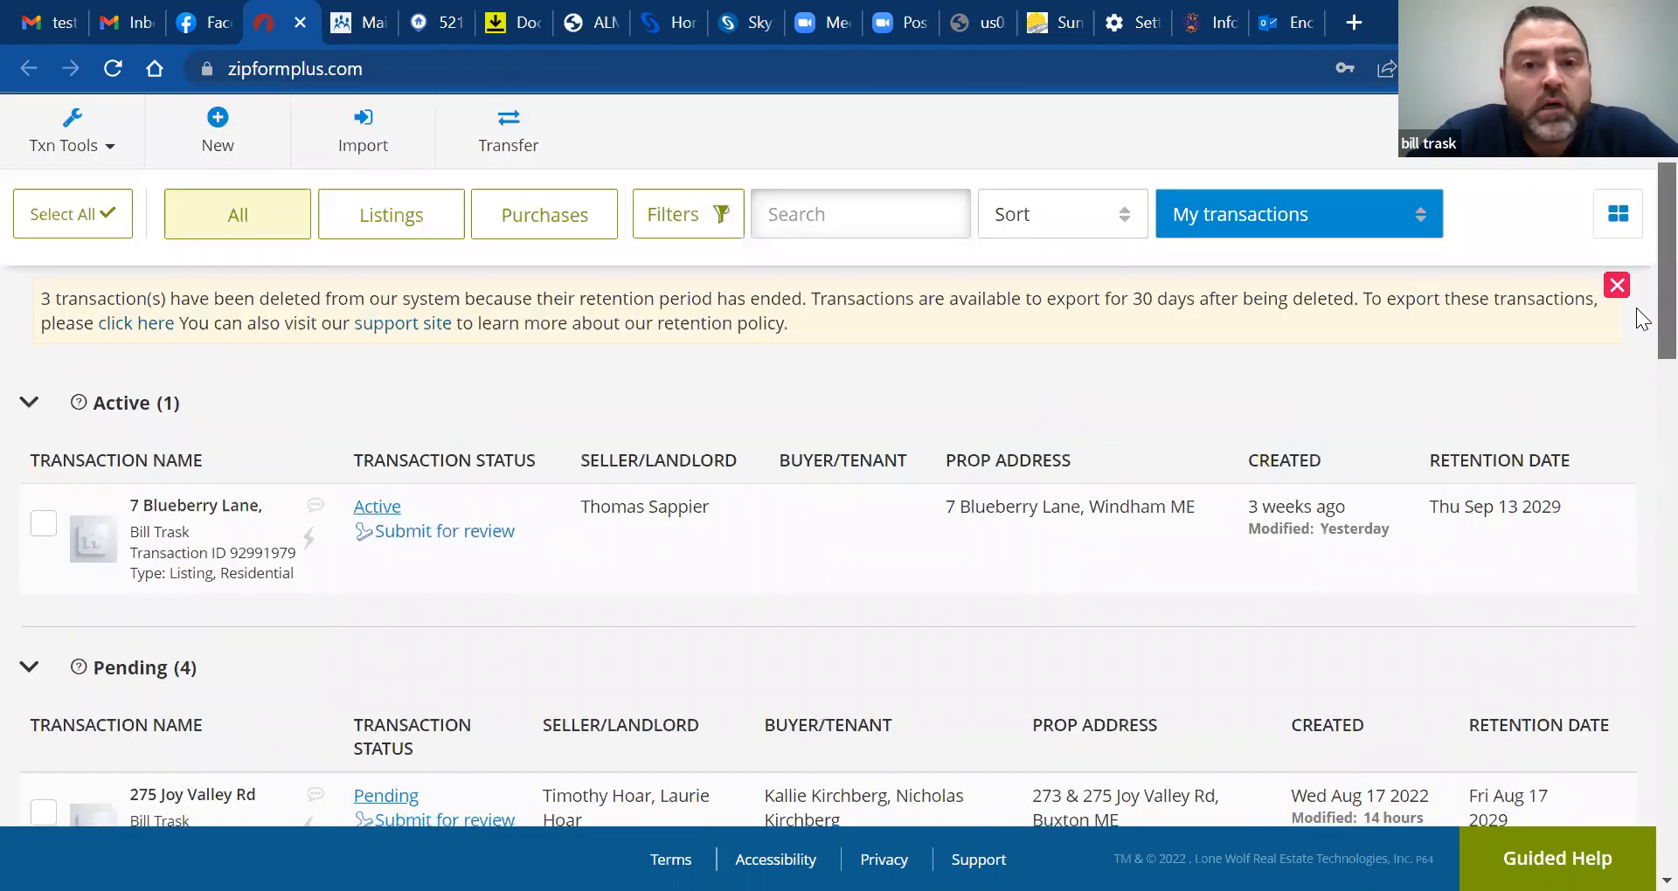
{"action": "left_click", "coordinate": [805, 213]}
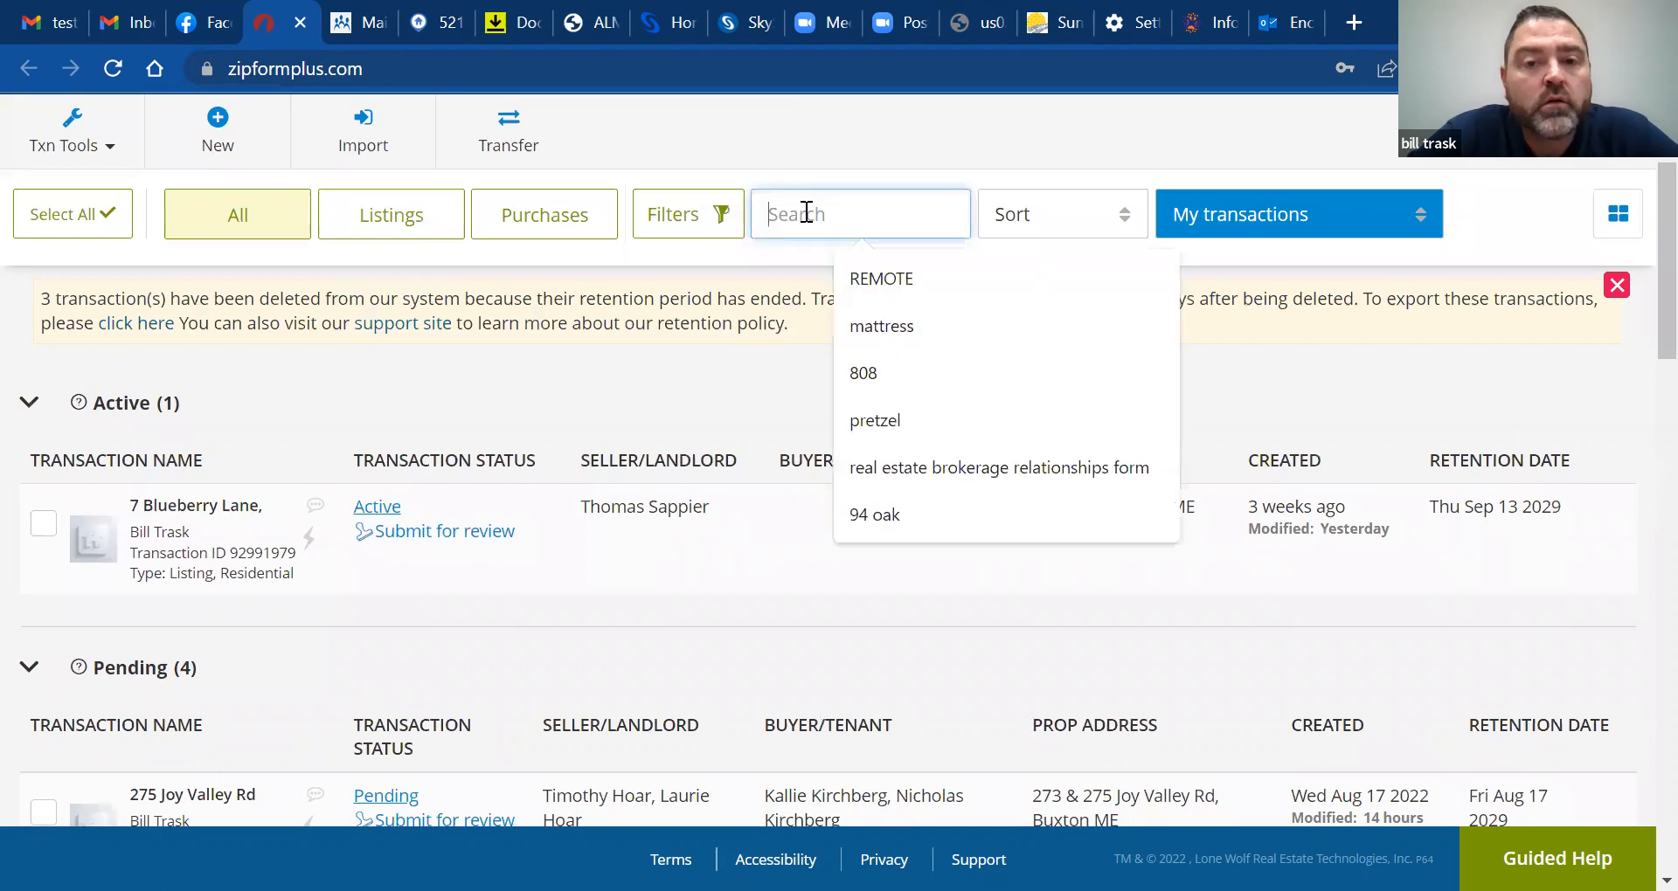
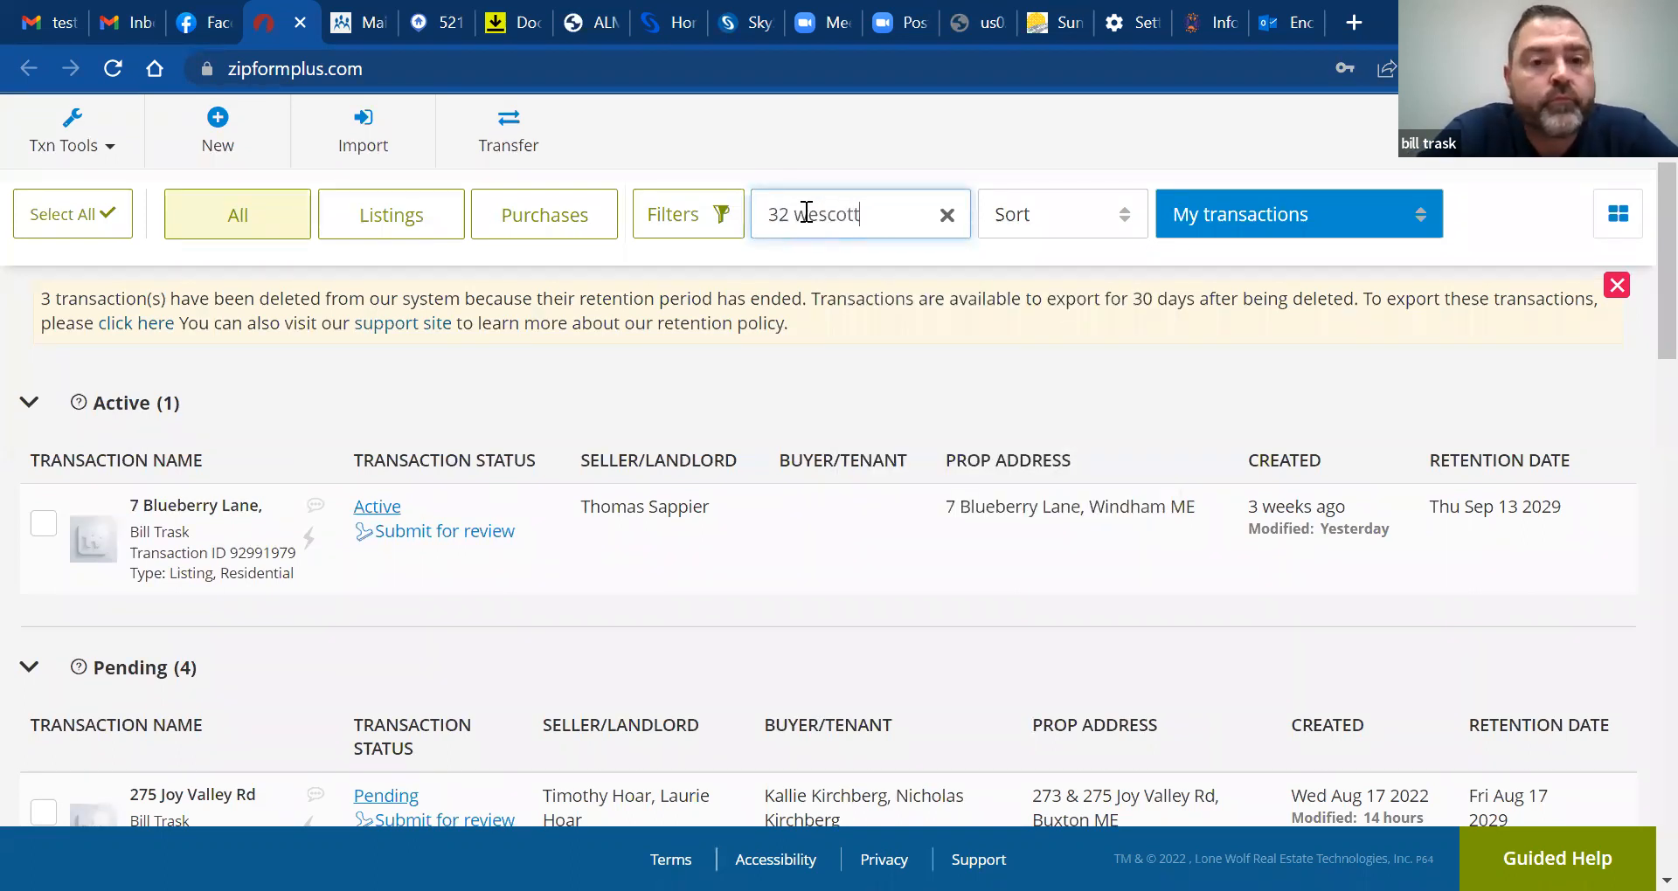
{"action": "key", "text": "Return"}
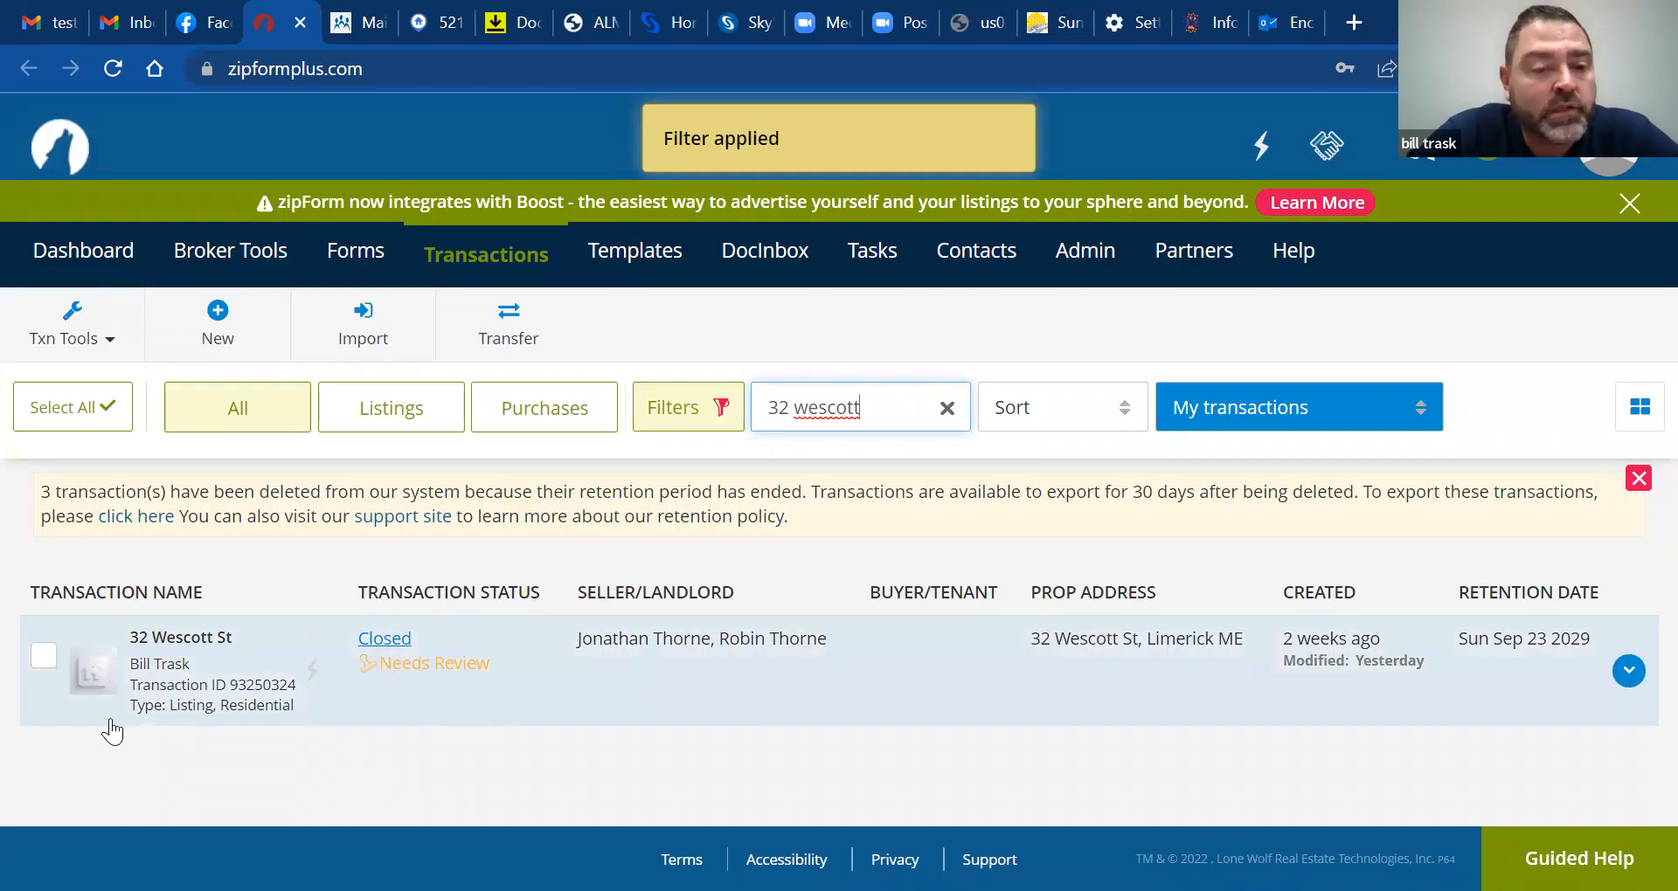
{"action": "left_click", "coordinate": [222, 664]}
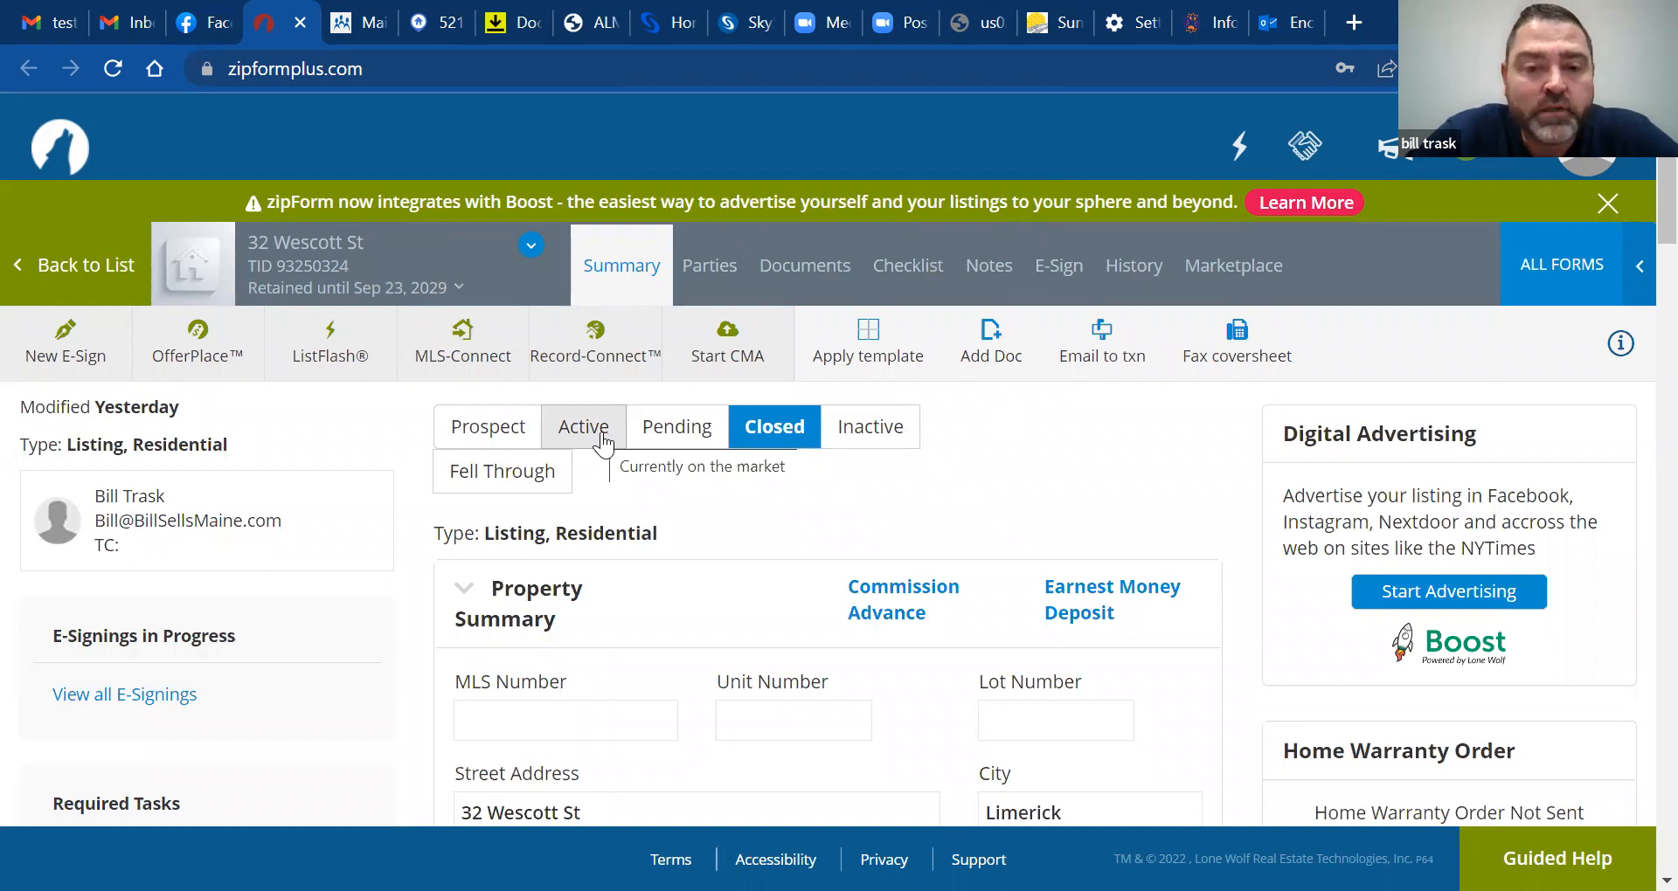
{"action": "left_click", "coordinate": [659, 457]}
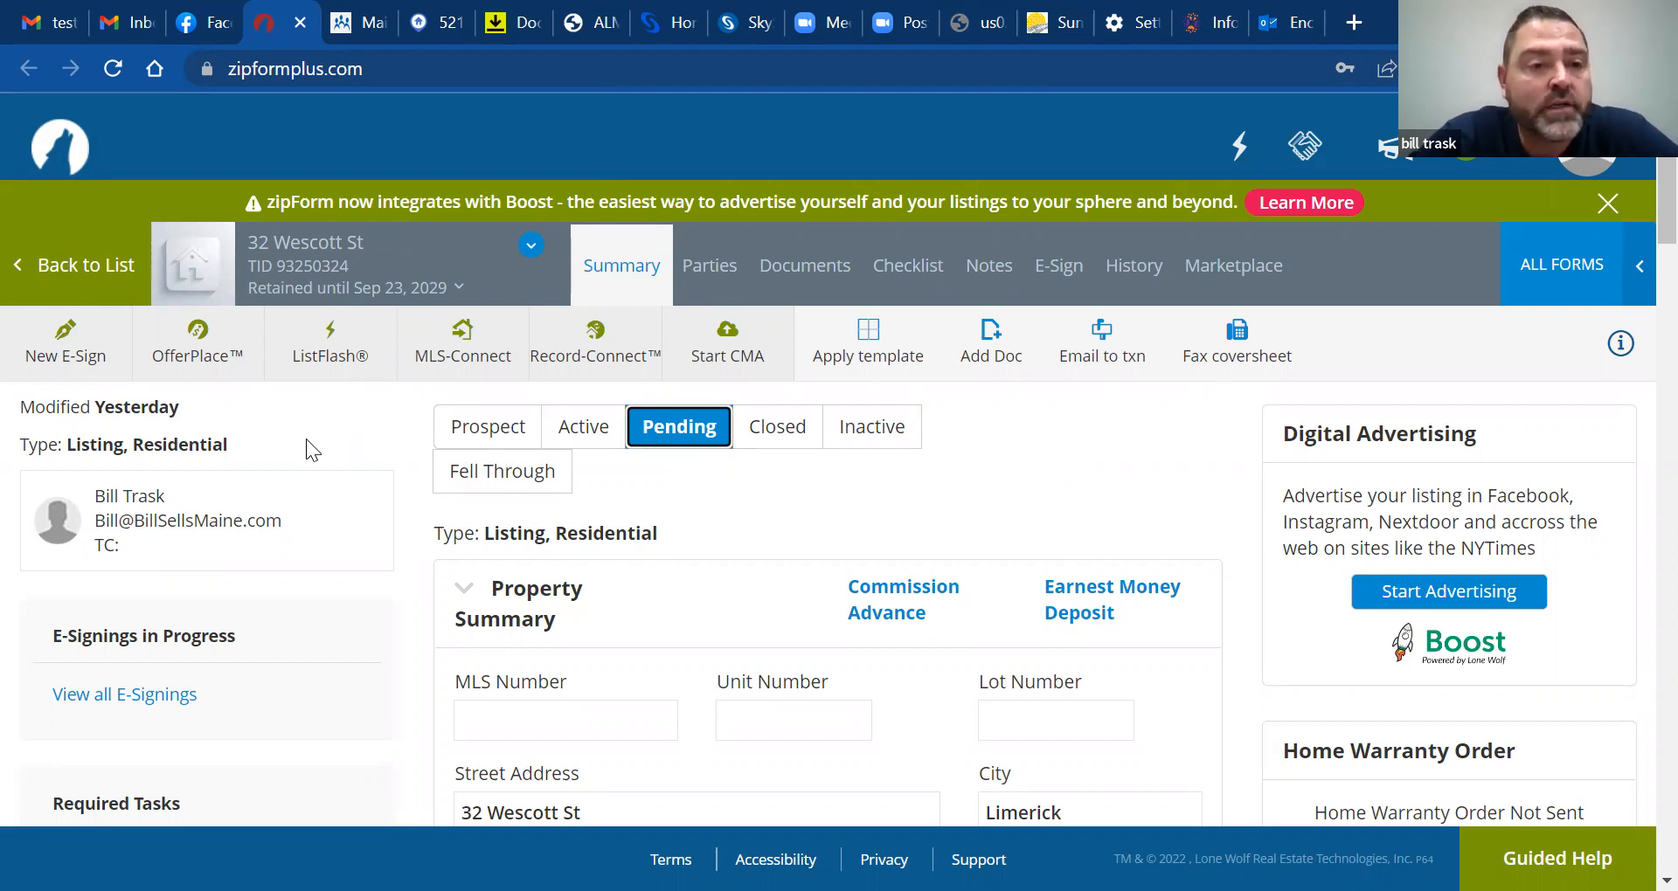
{"action": "left_click", "coordinate": [73, 356]}
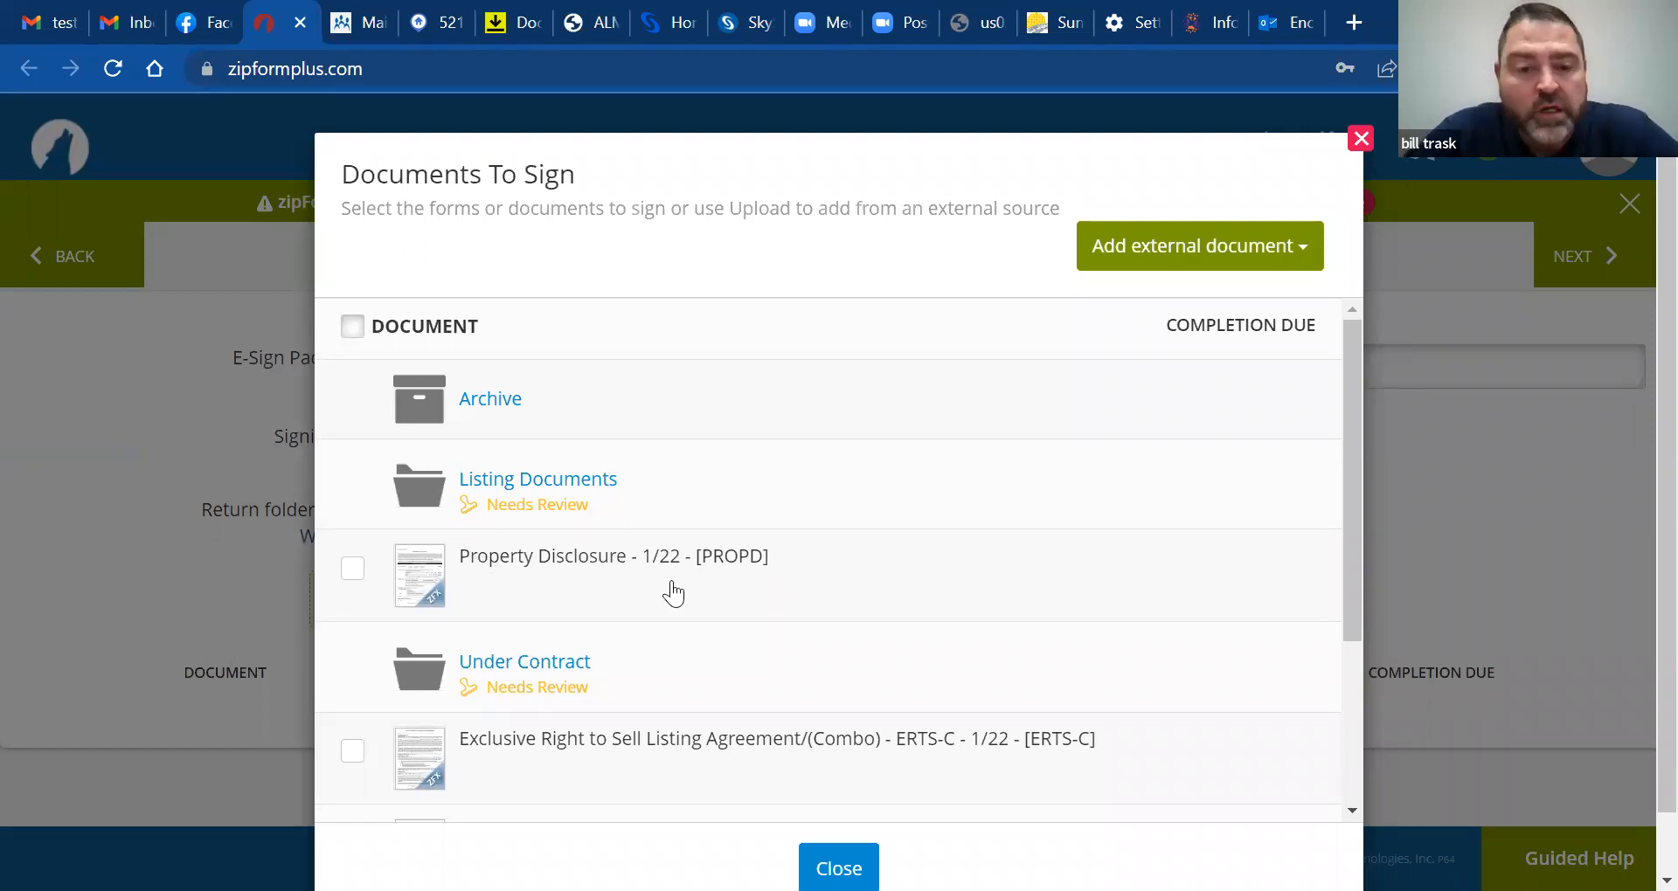
Upload the Termination of Purchase and Sale Agreement PDF as the packet's only document
{"action": "left_click", "coordinate": [1211, 250]}
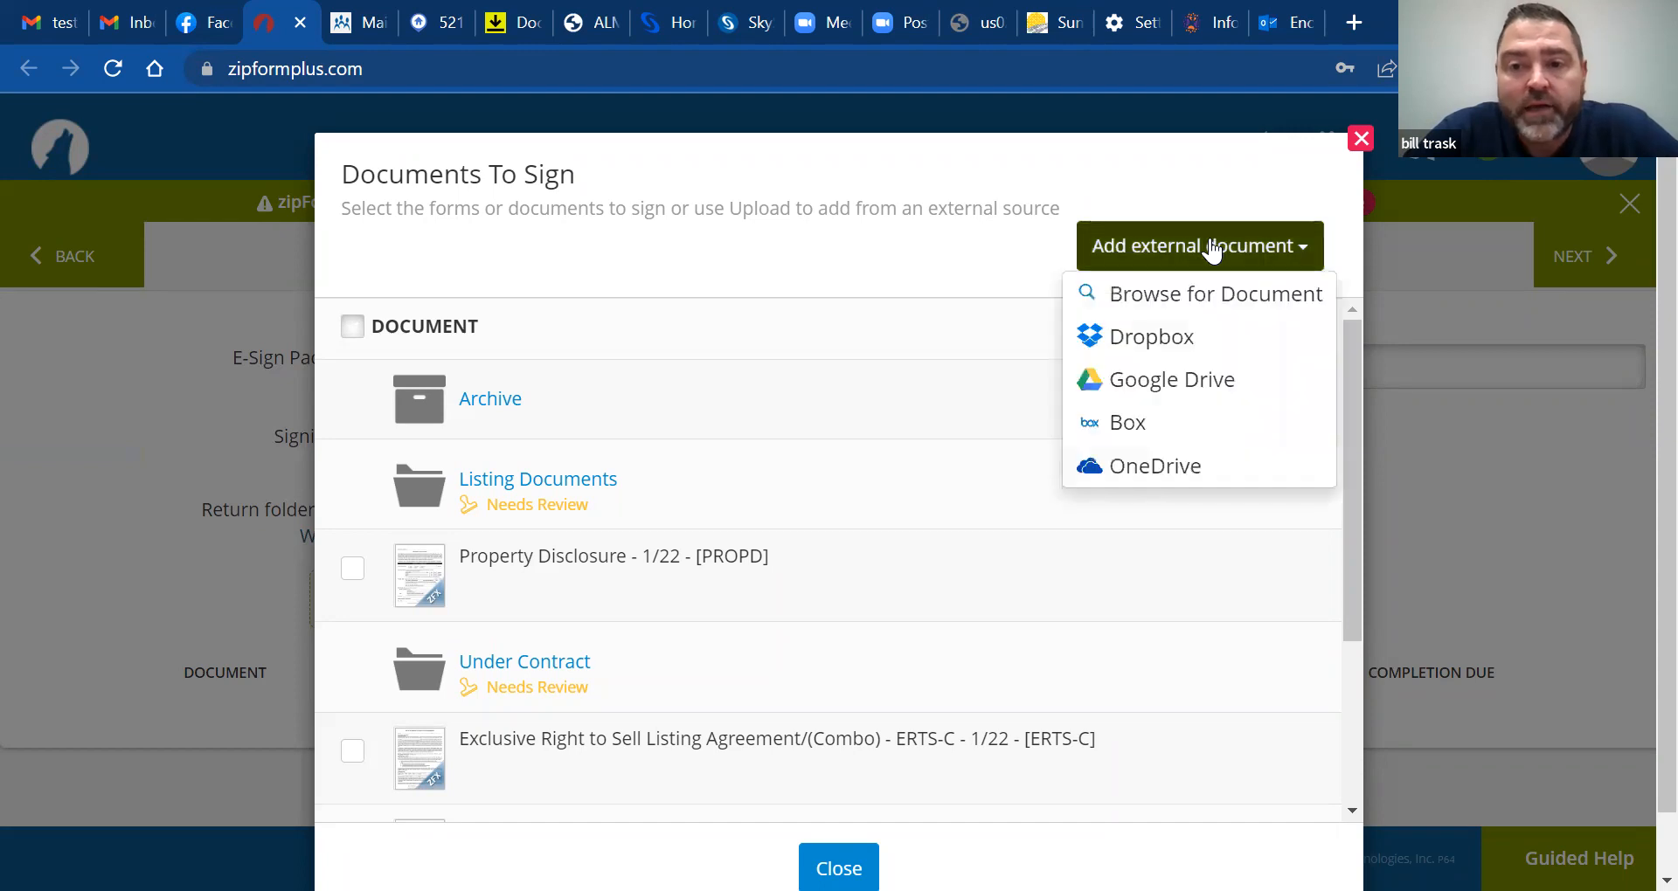
{"action": "left_click", "coordinate": [1211, 297]}
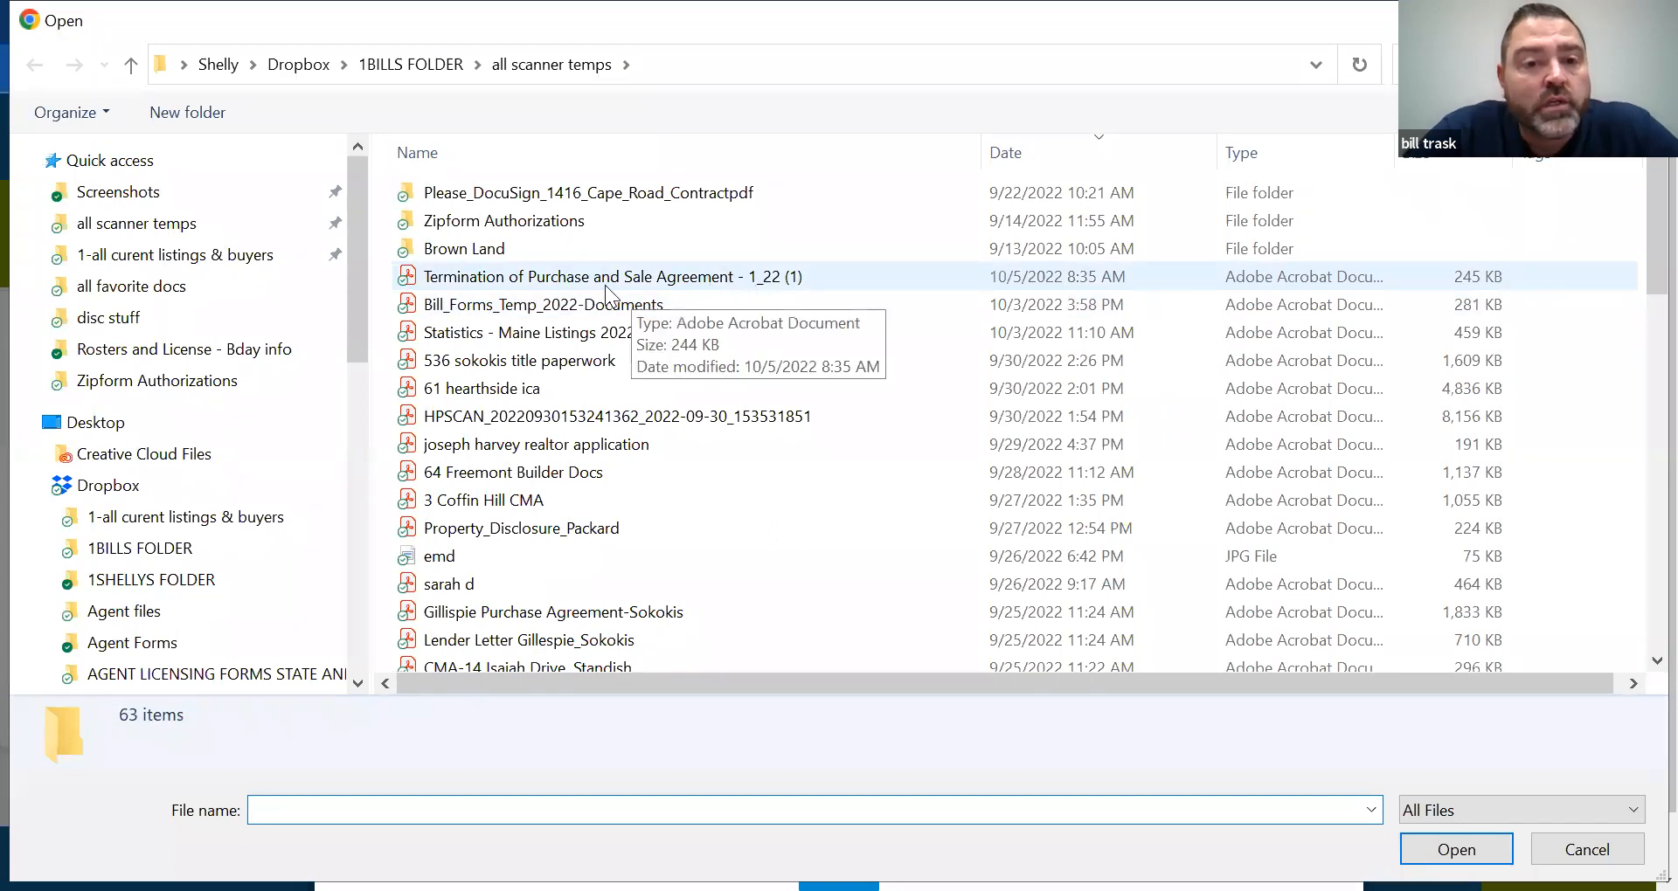
{"action": "left_click", "coordinate": [529, 278]}
{"action": "double_click", "coordinate": [532, 276]}
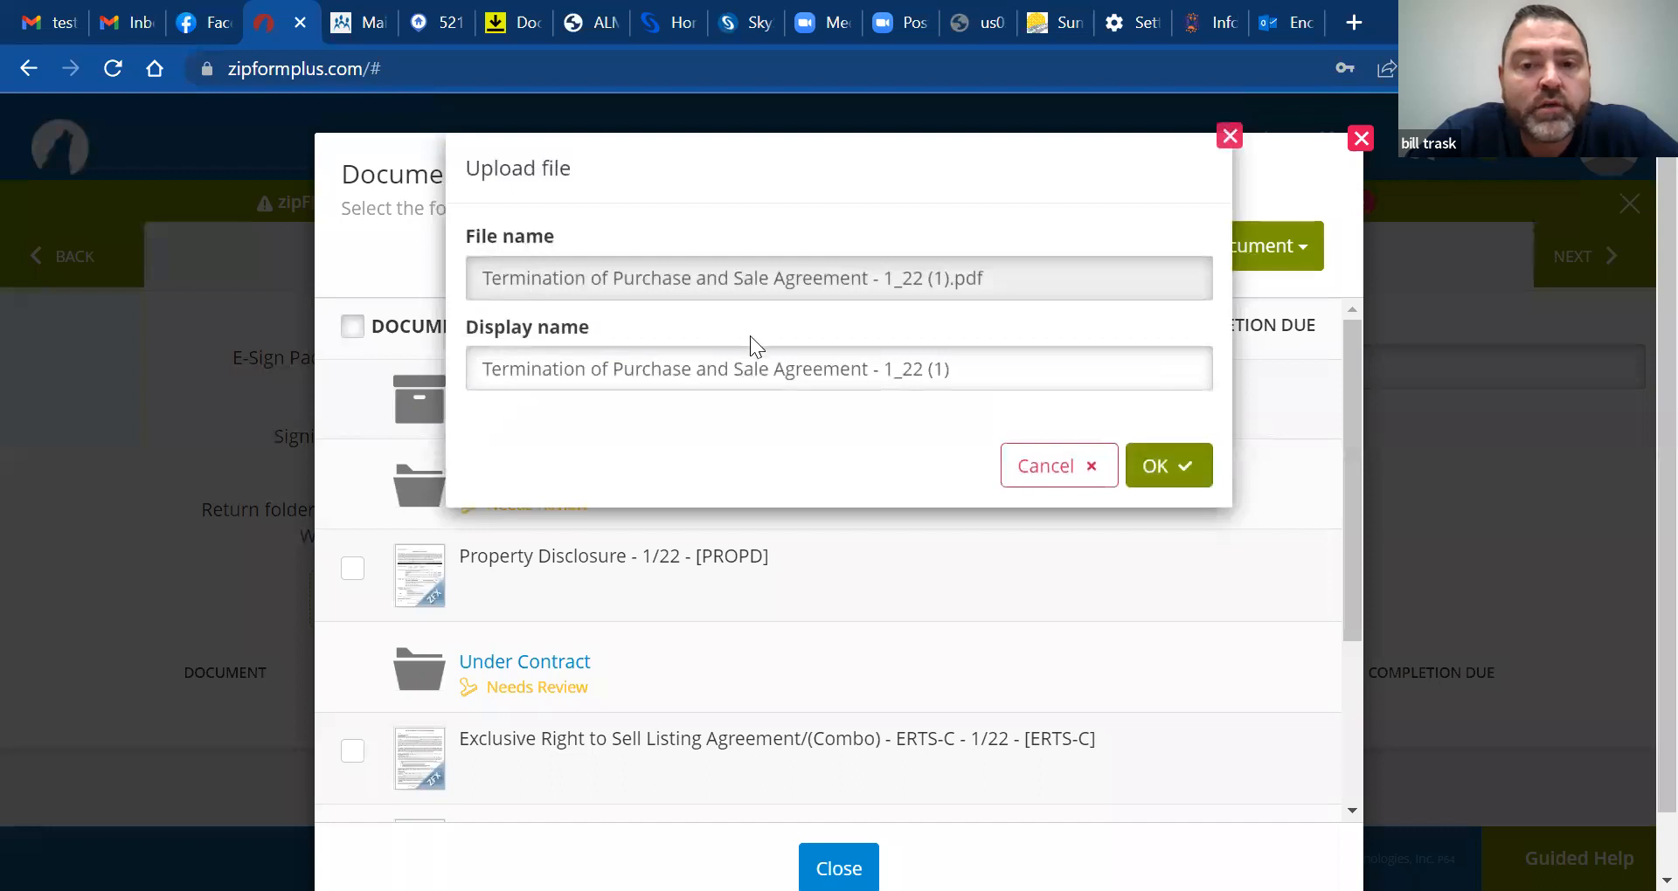
{"action": "left_click", "coordinate": [1158, 469]}
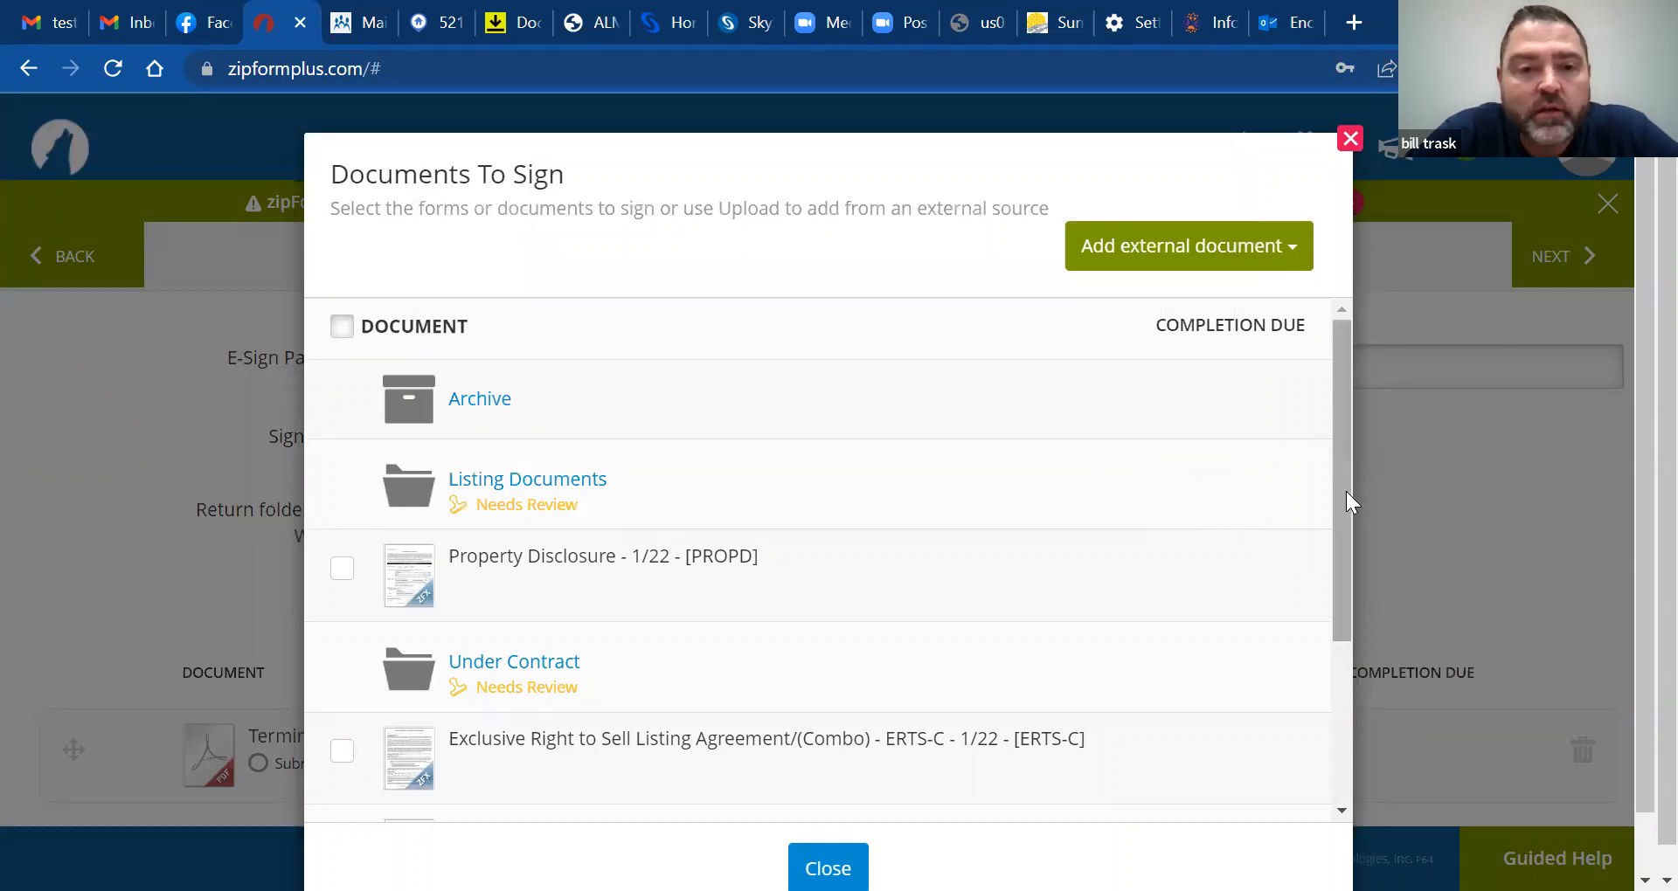
{"action": "left_click_drag", "start_coordinate": [1344, 491], "coordinate": [1340, 414]}
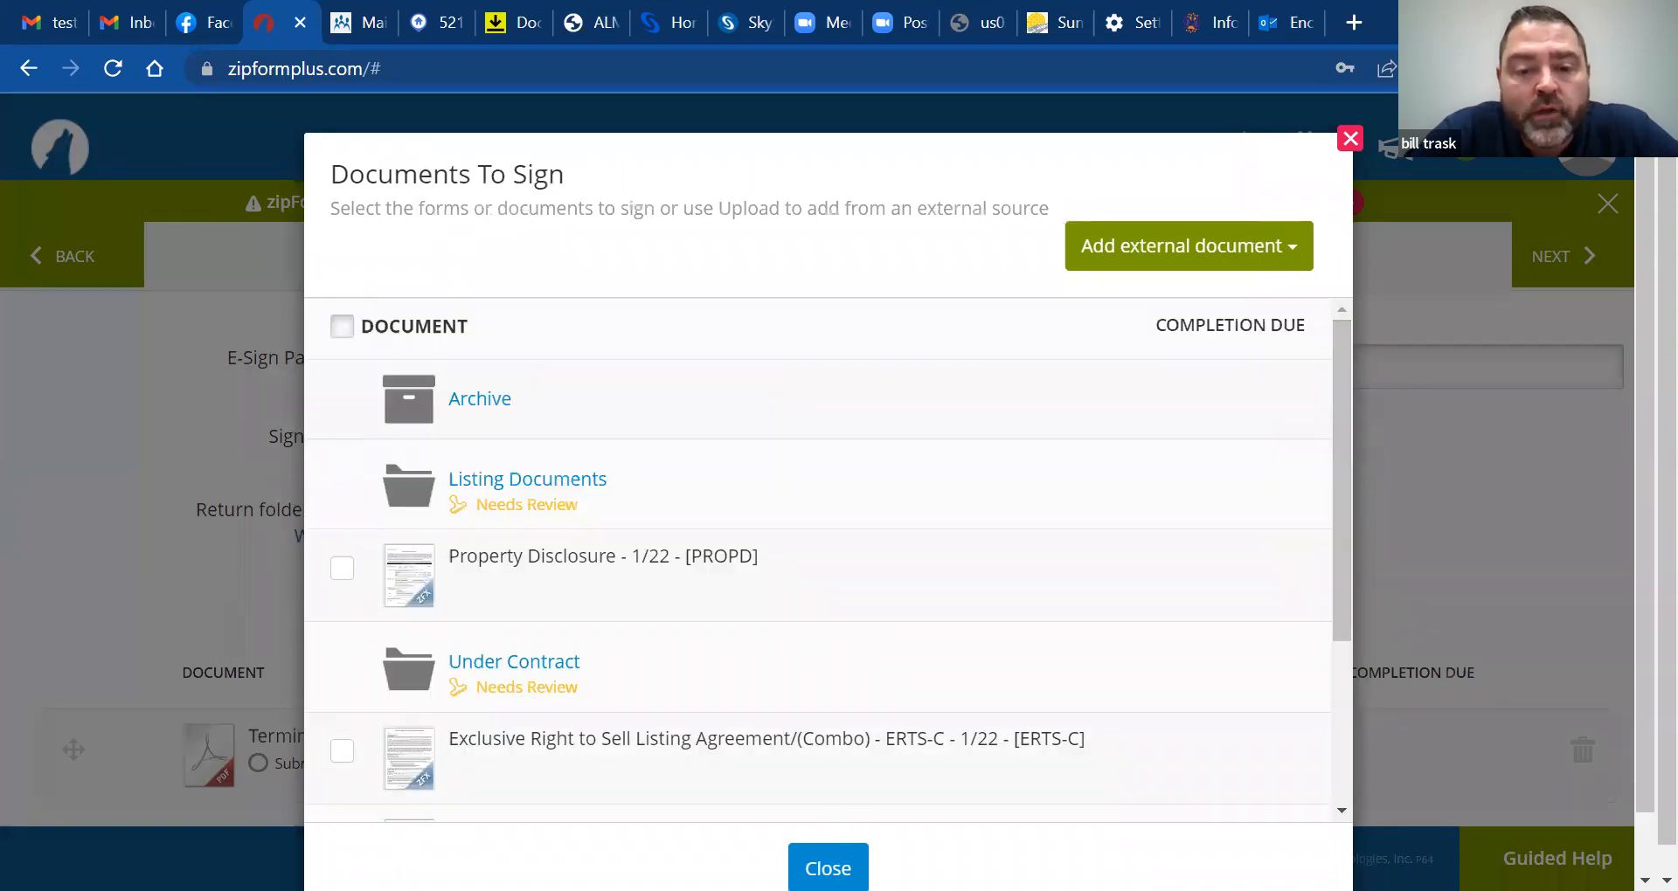
{"action": "left_click", "coordinate": [827, 868]}
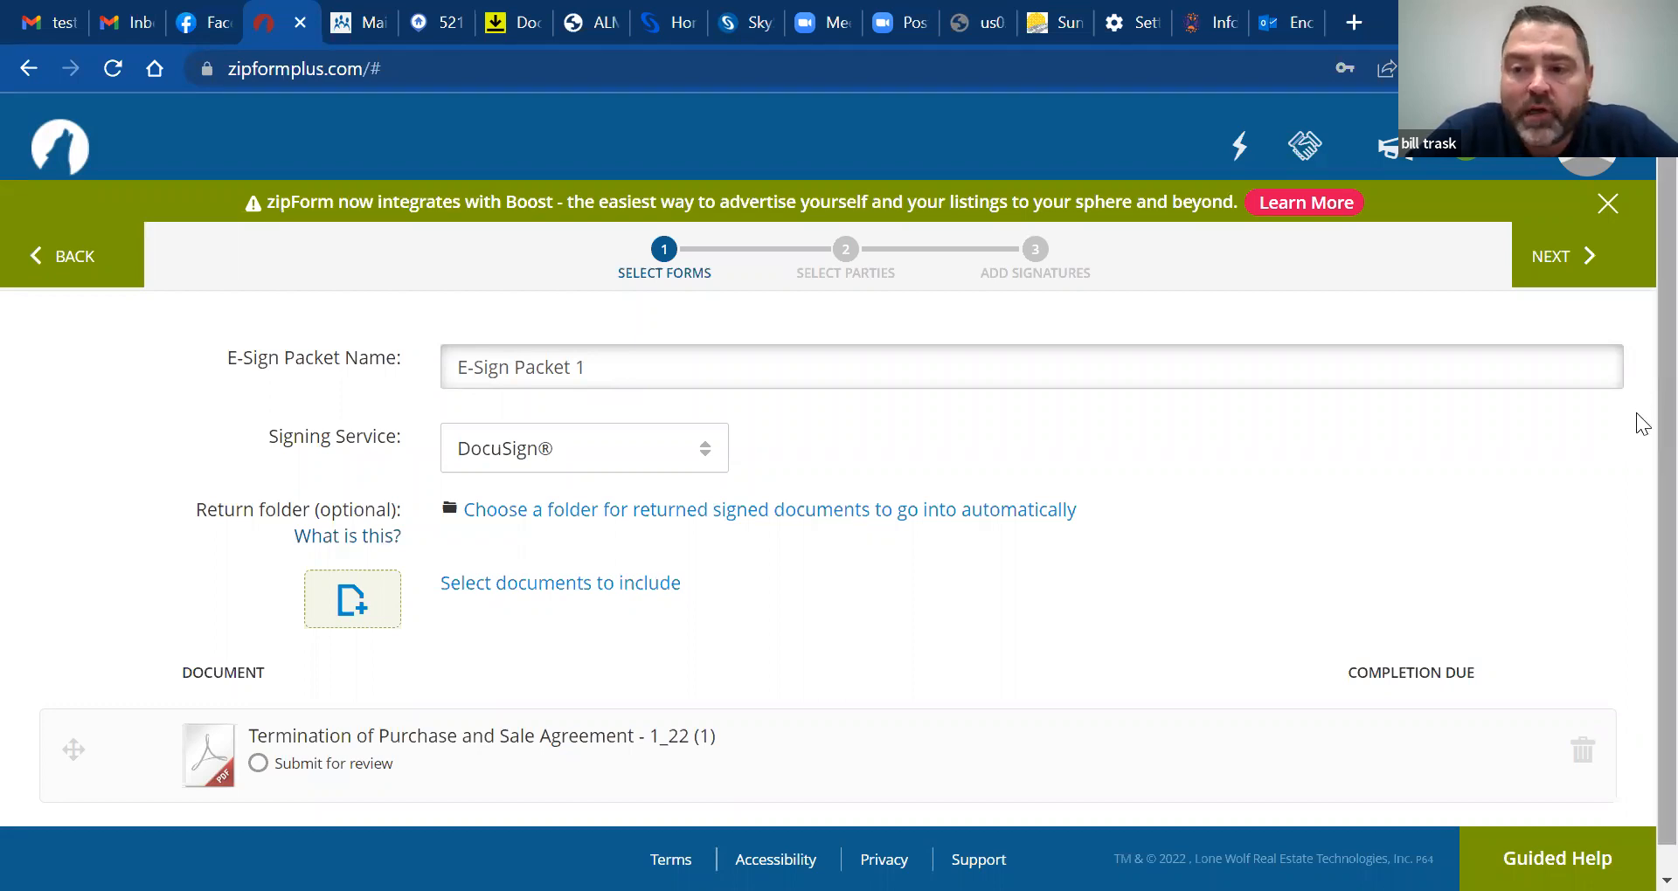
Keep DocuSign as the signing service and continue to the signer list
{"action": "scroll", "coordinate": [1643, 481], "scroll_direction": "down", "scroll_amount": 1}
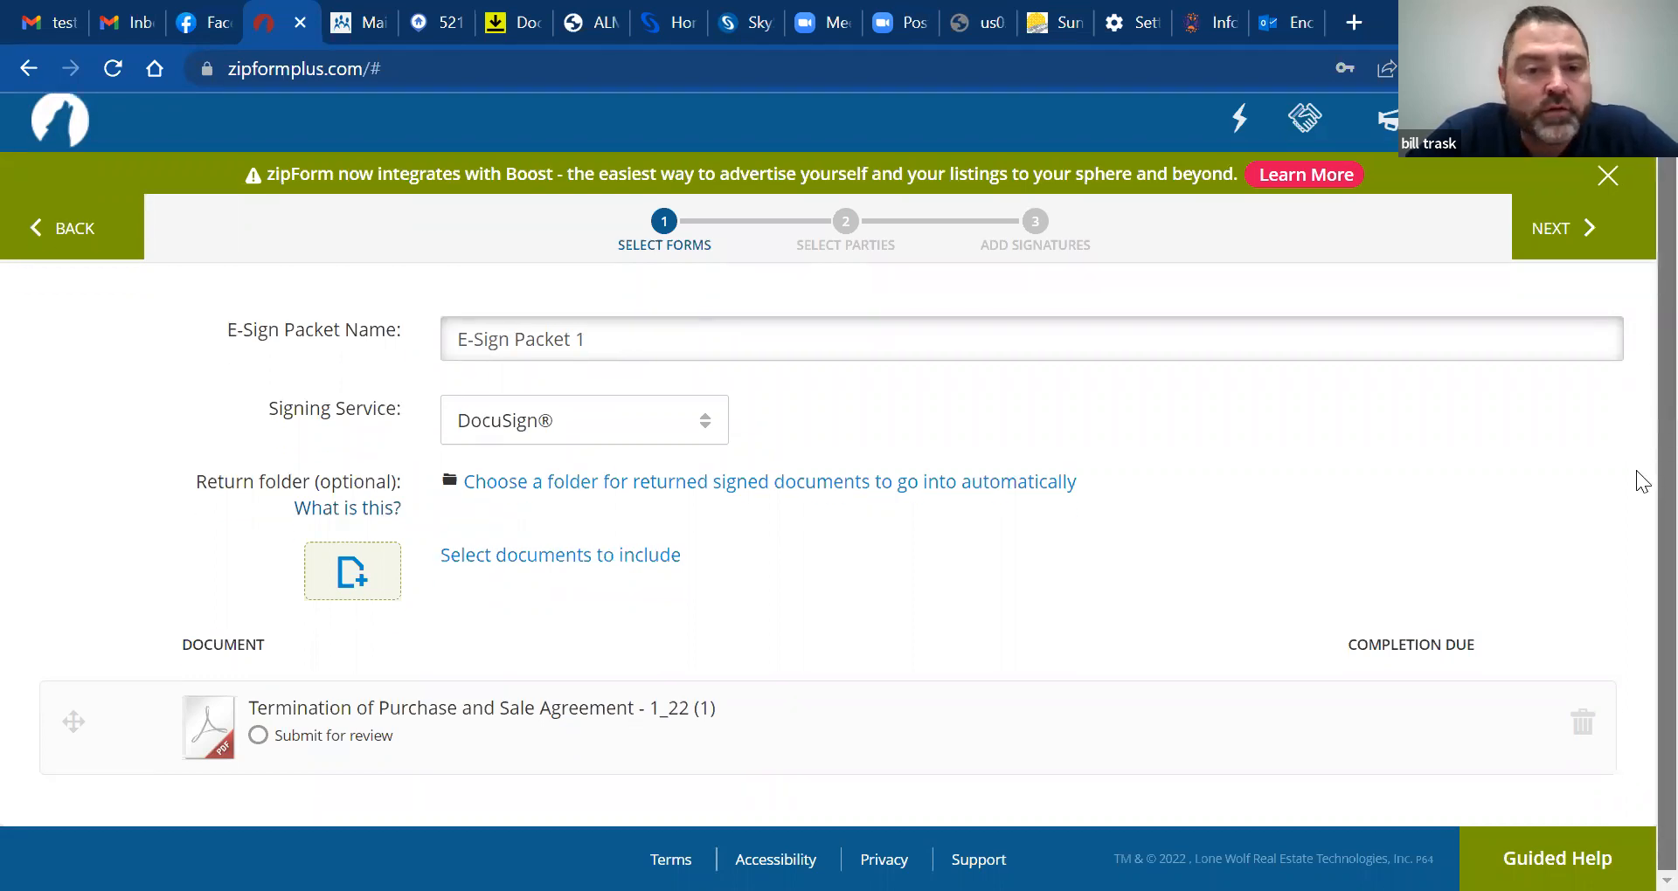
{"action": "left_click", "coordinate": [663, 425]}
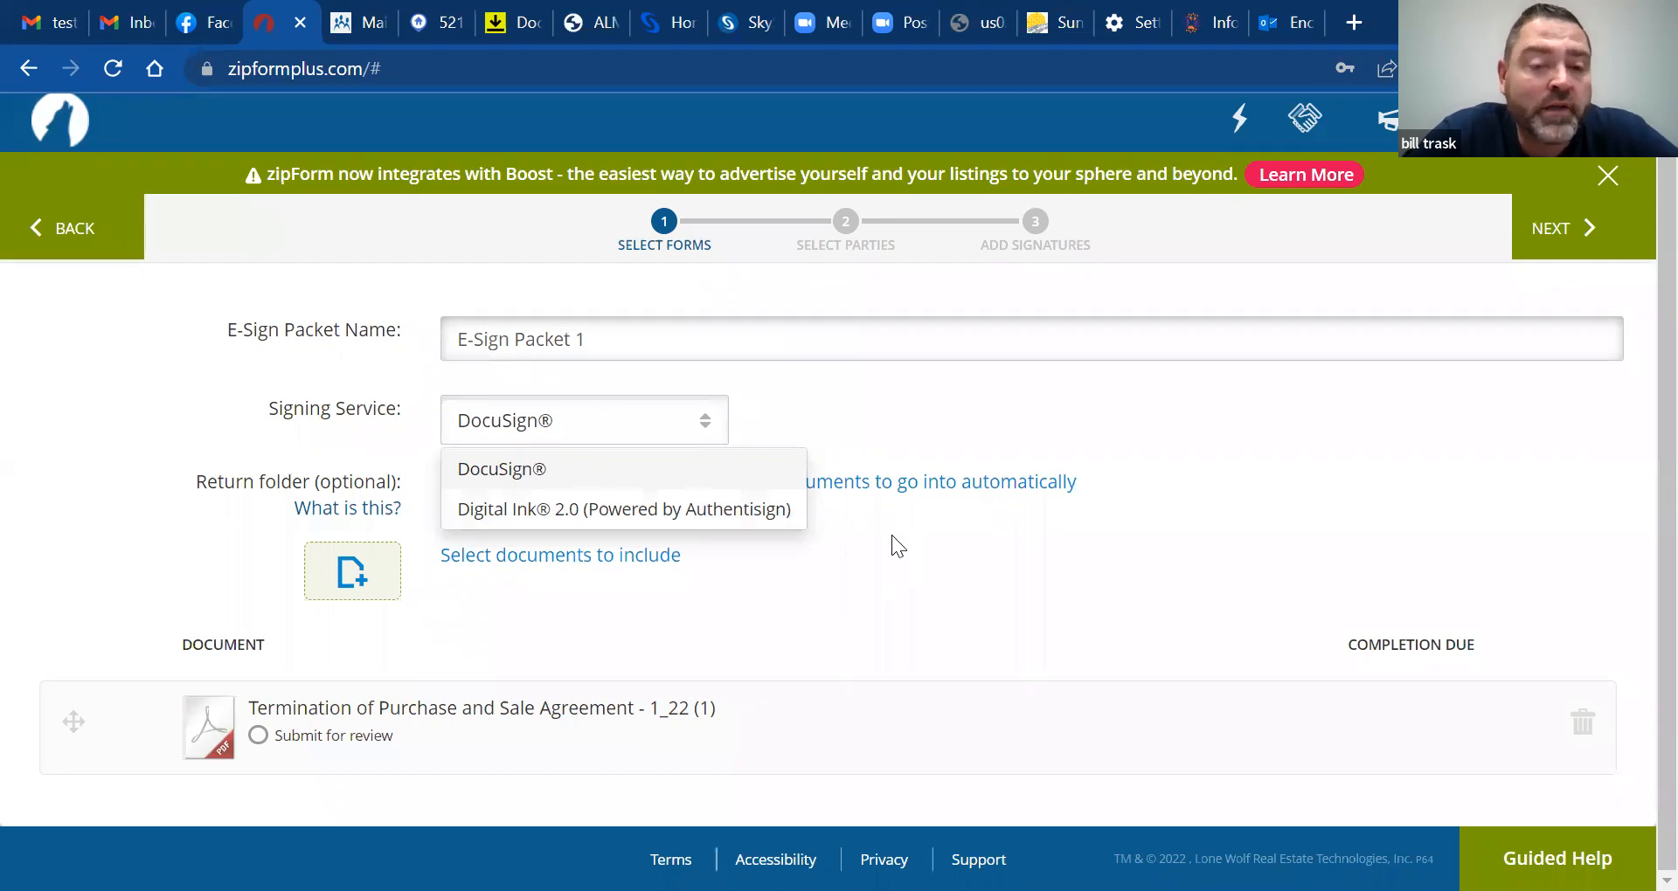
{"action": "left_click", "coordinate": [914, 562]}
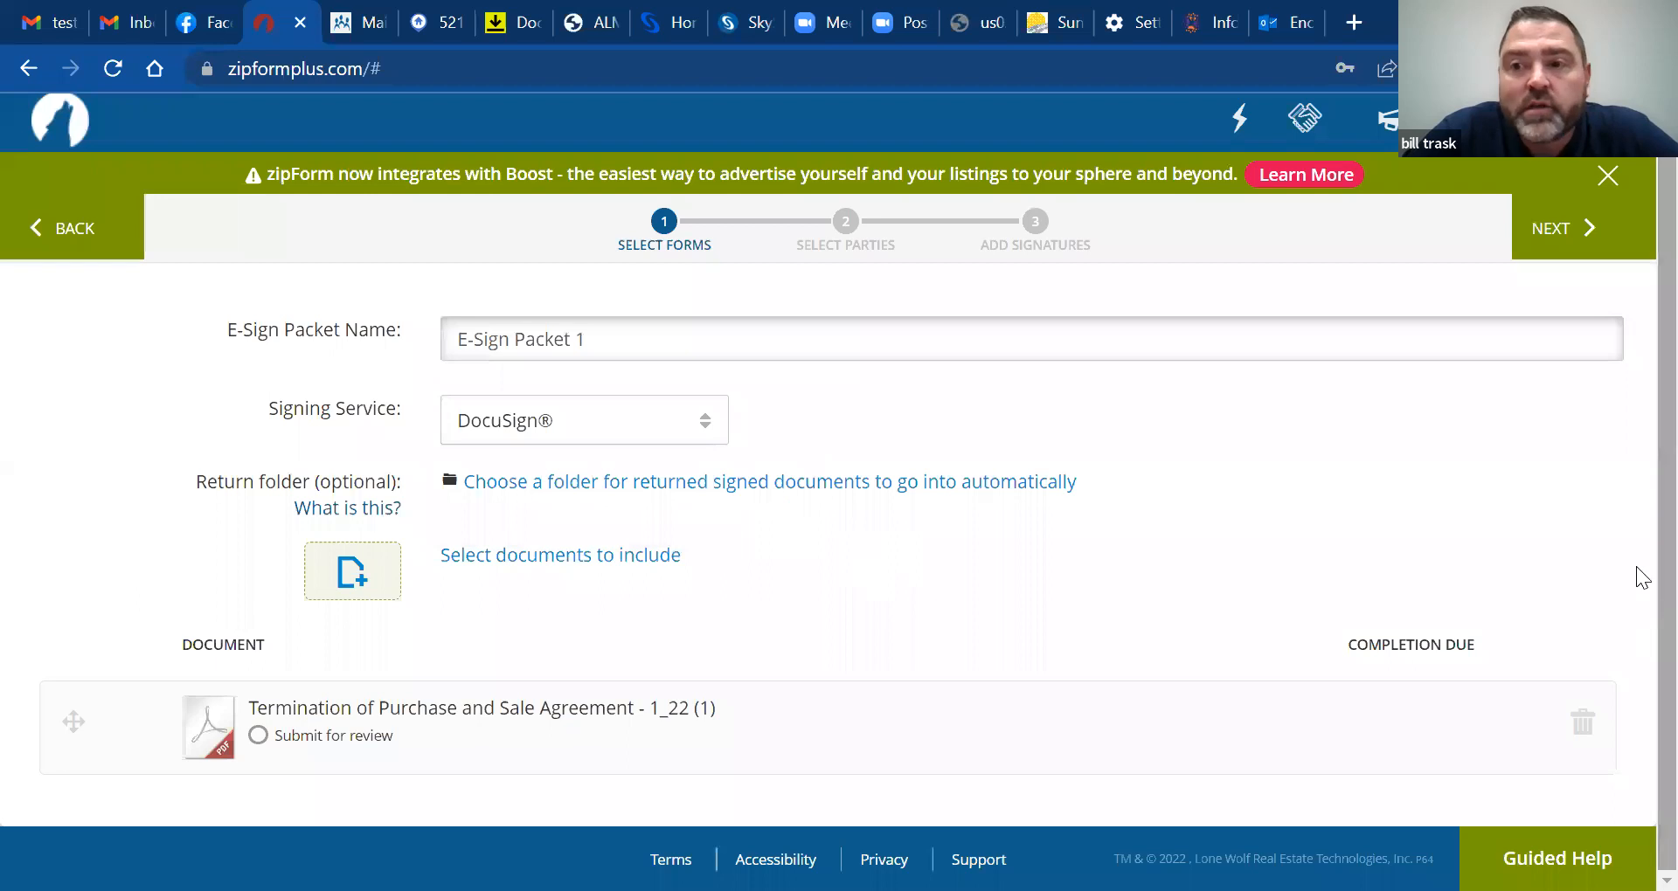
{"action": "left_click", "coordinate": [1566, 253]}
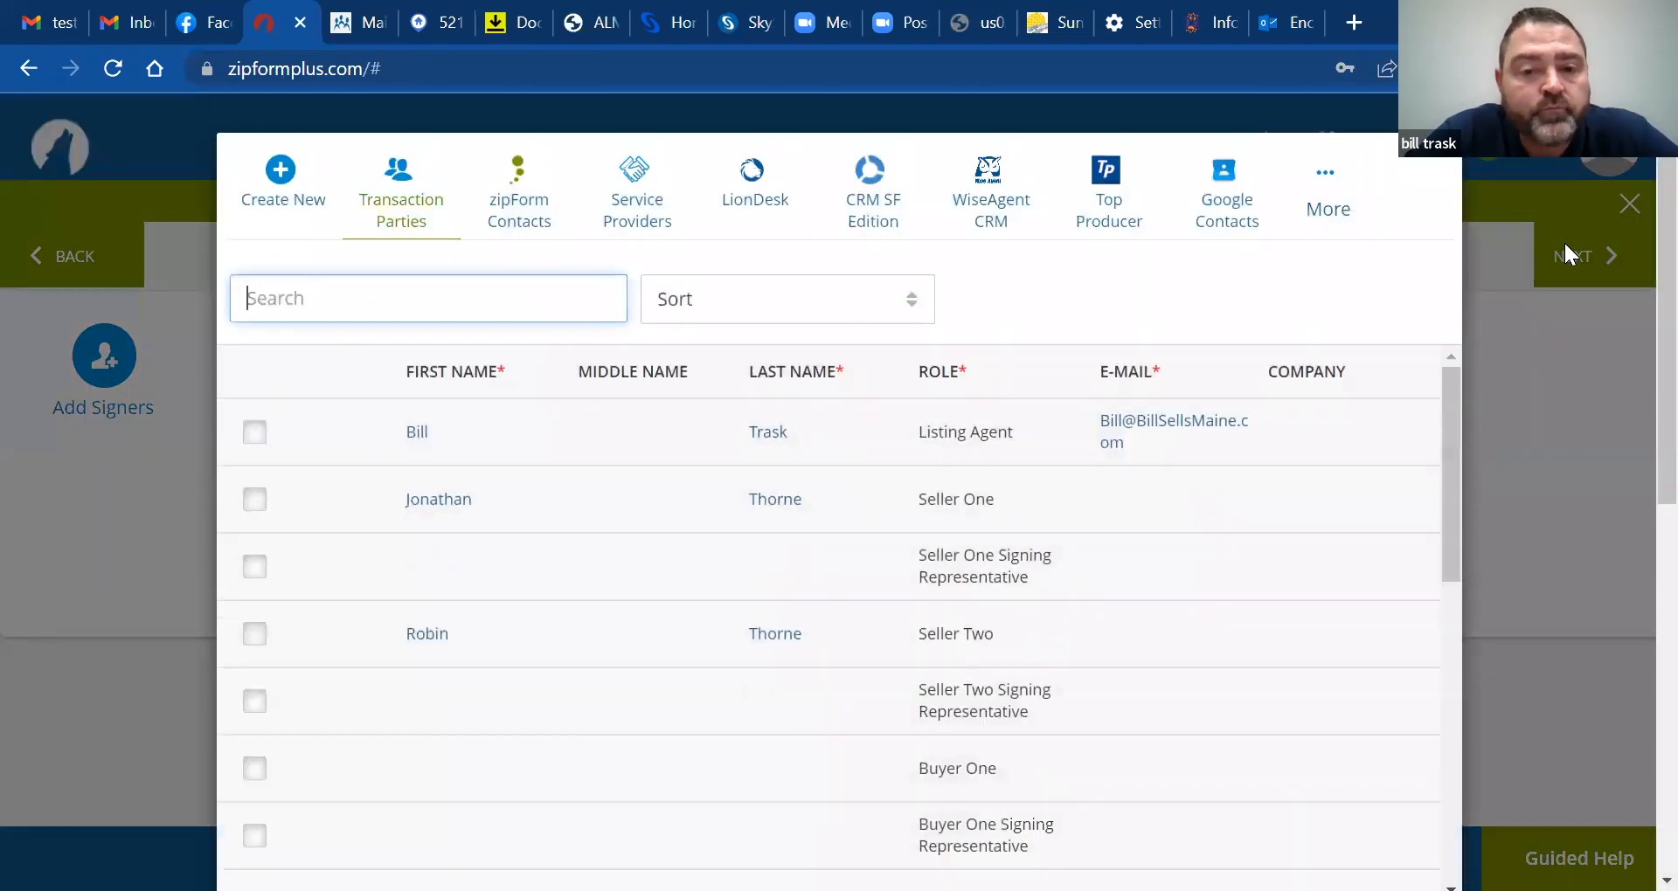
Tick Seller One as a signer, revealing their empty required e-mail field
{"action": "left_click", "coordinate": [254, 503]}
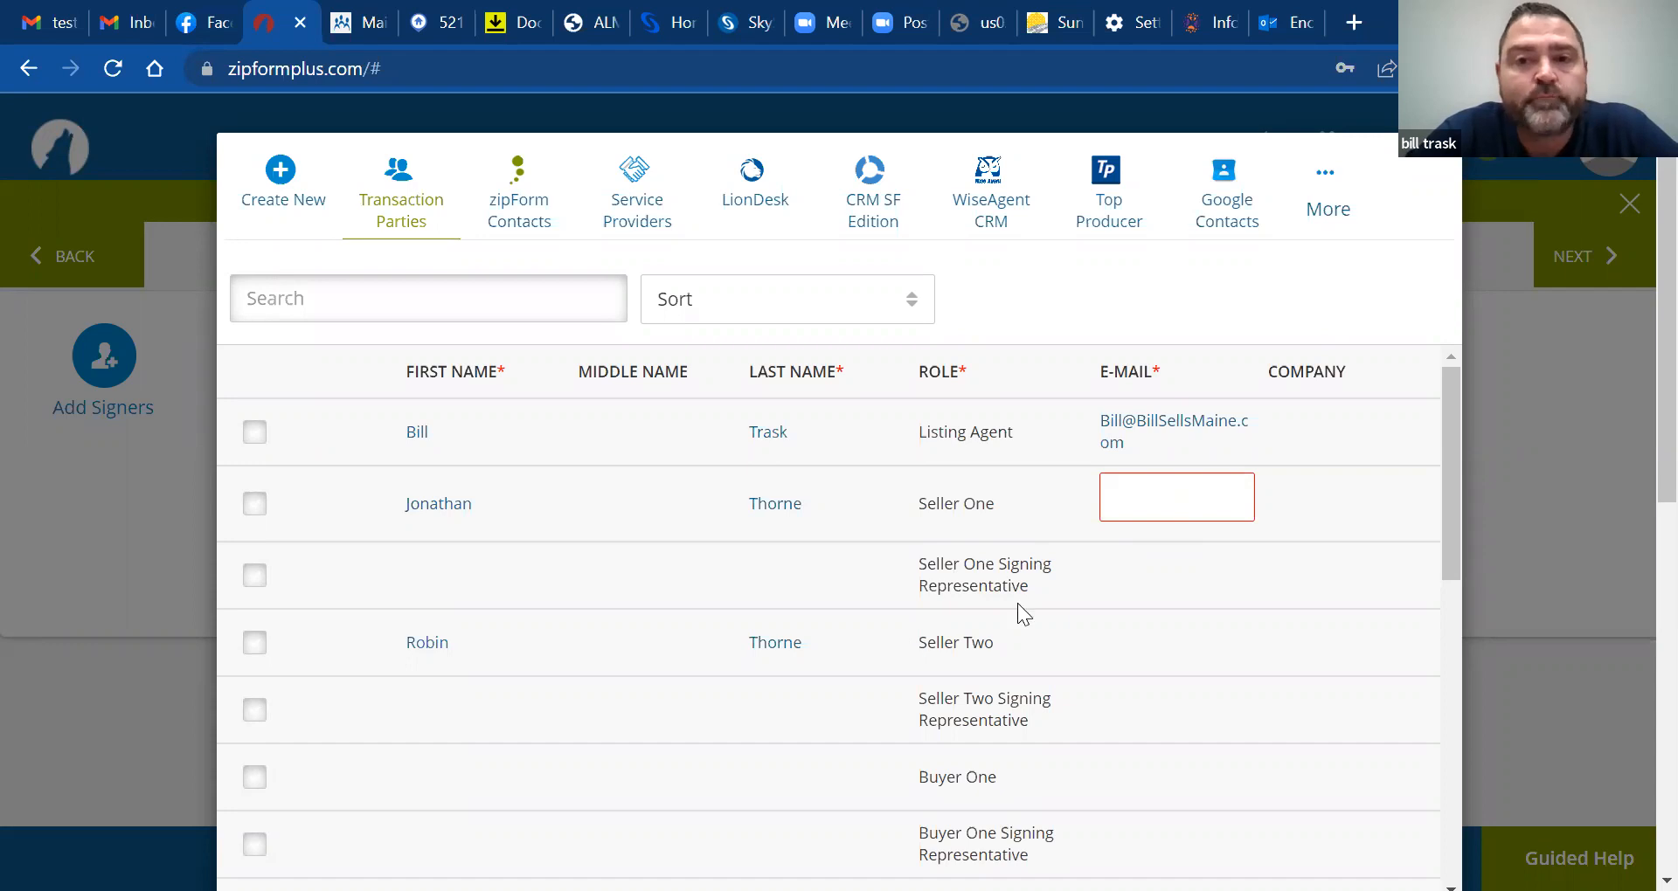
Look up the first seller's e-mail address in Gmail by searching their surname
{"action": "left_click", "coordinate": [33, 28]}
{"action": "left_click_drag", "start_coordinate": [599, 134], "coordinate": [191, 134]}
{"action": "type", "text": "thorn"}
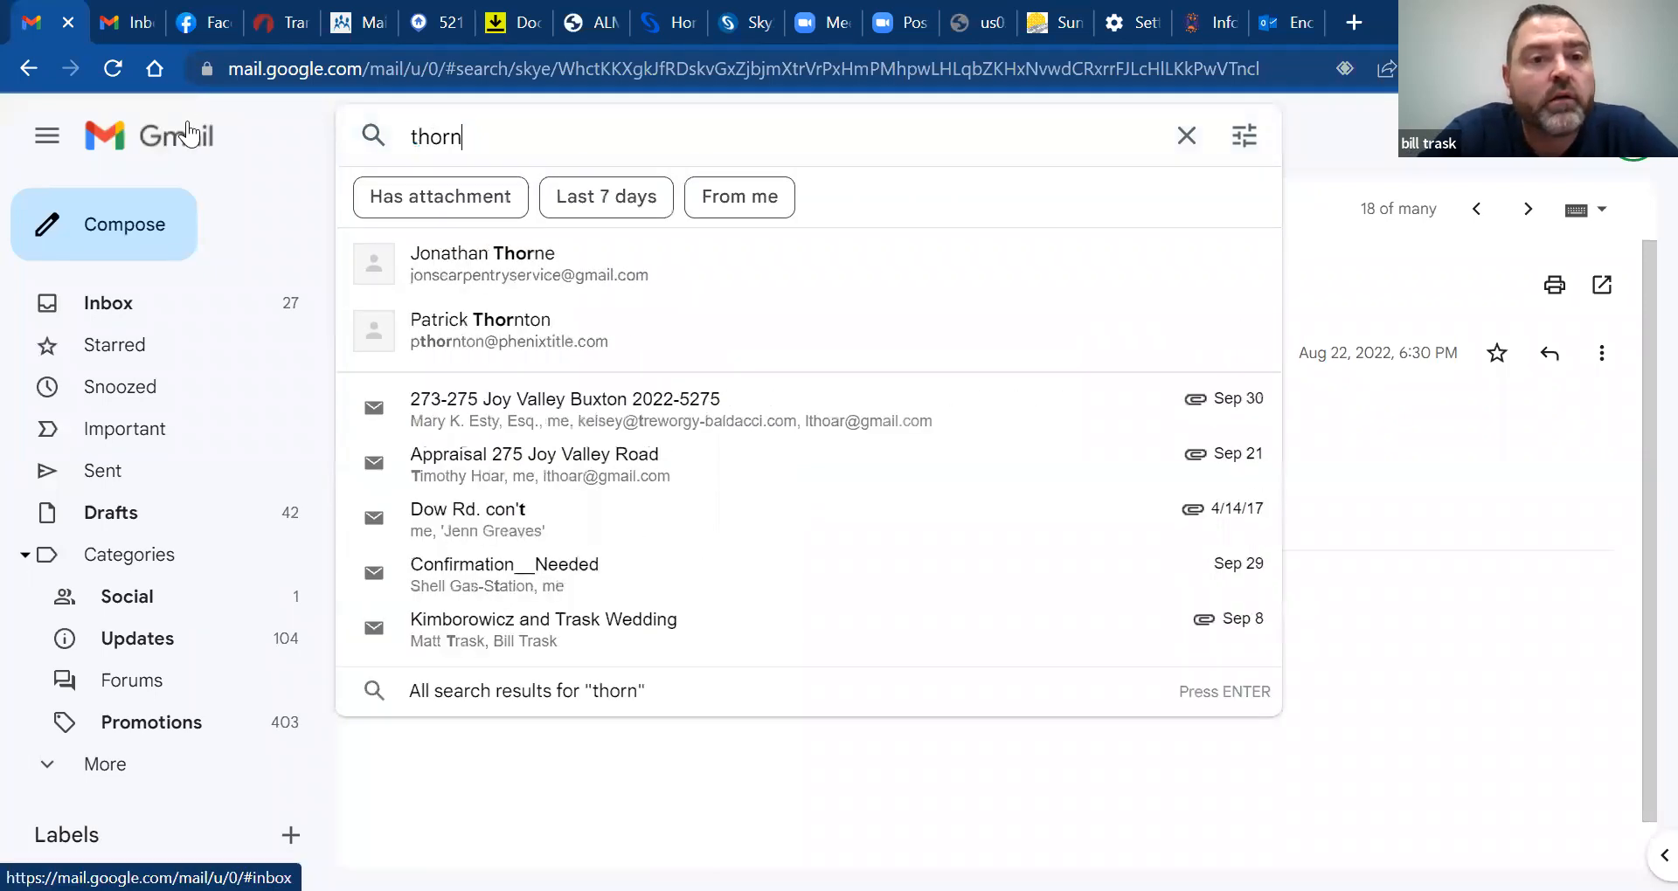
{"action": "type", "text": "e"}
{"action": "left_click", "coordinate": [463, 253]}
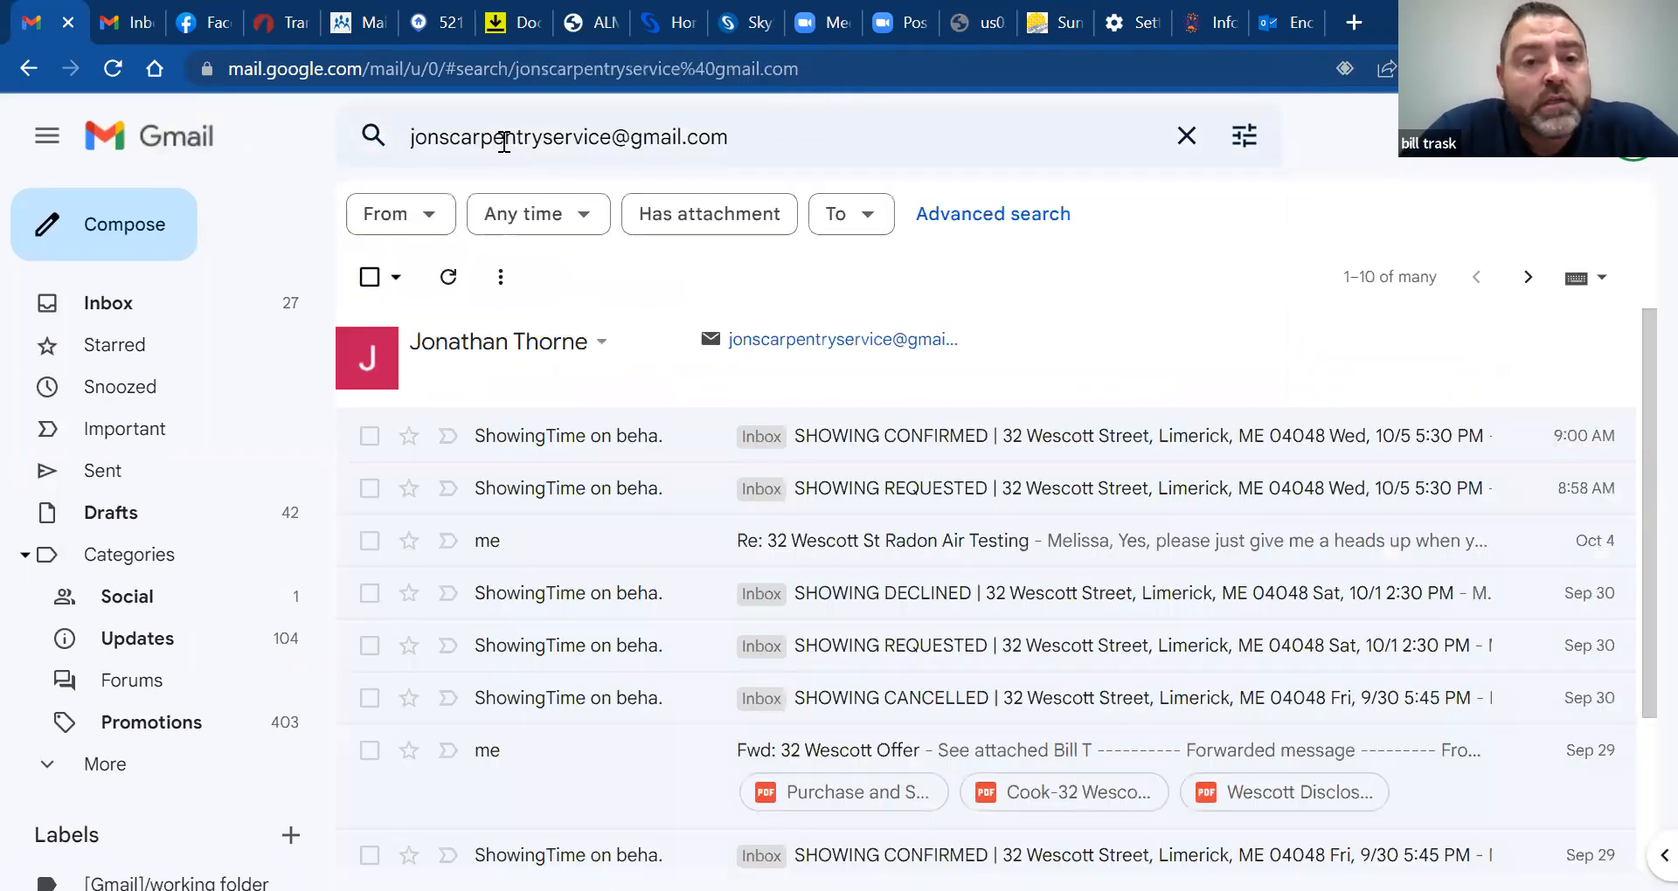
{"action": "triple_click", "coordinate": [505, 140]}
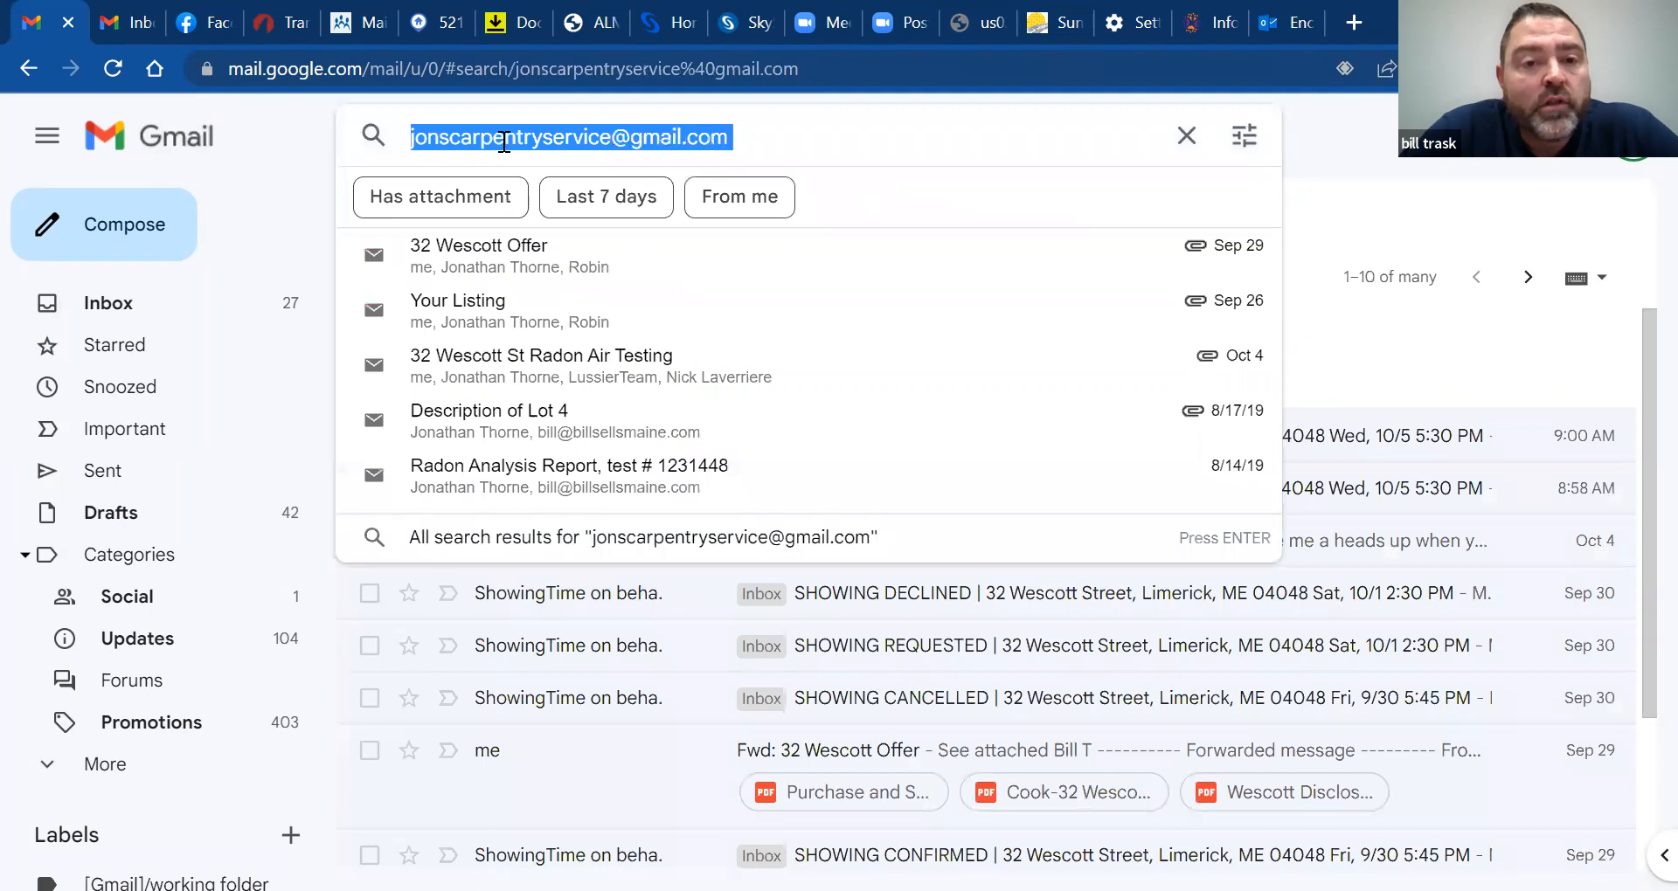
{"action": "right_click", "coordinate": [505, 142]}
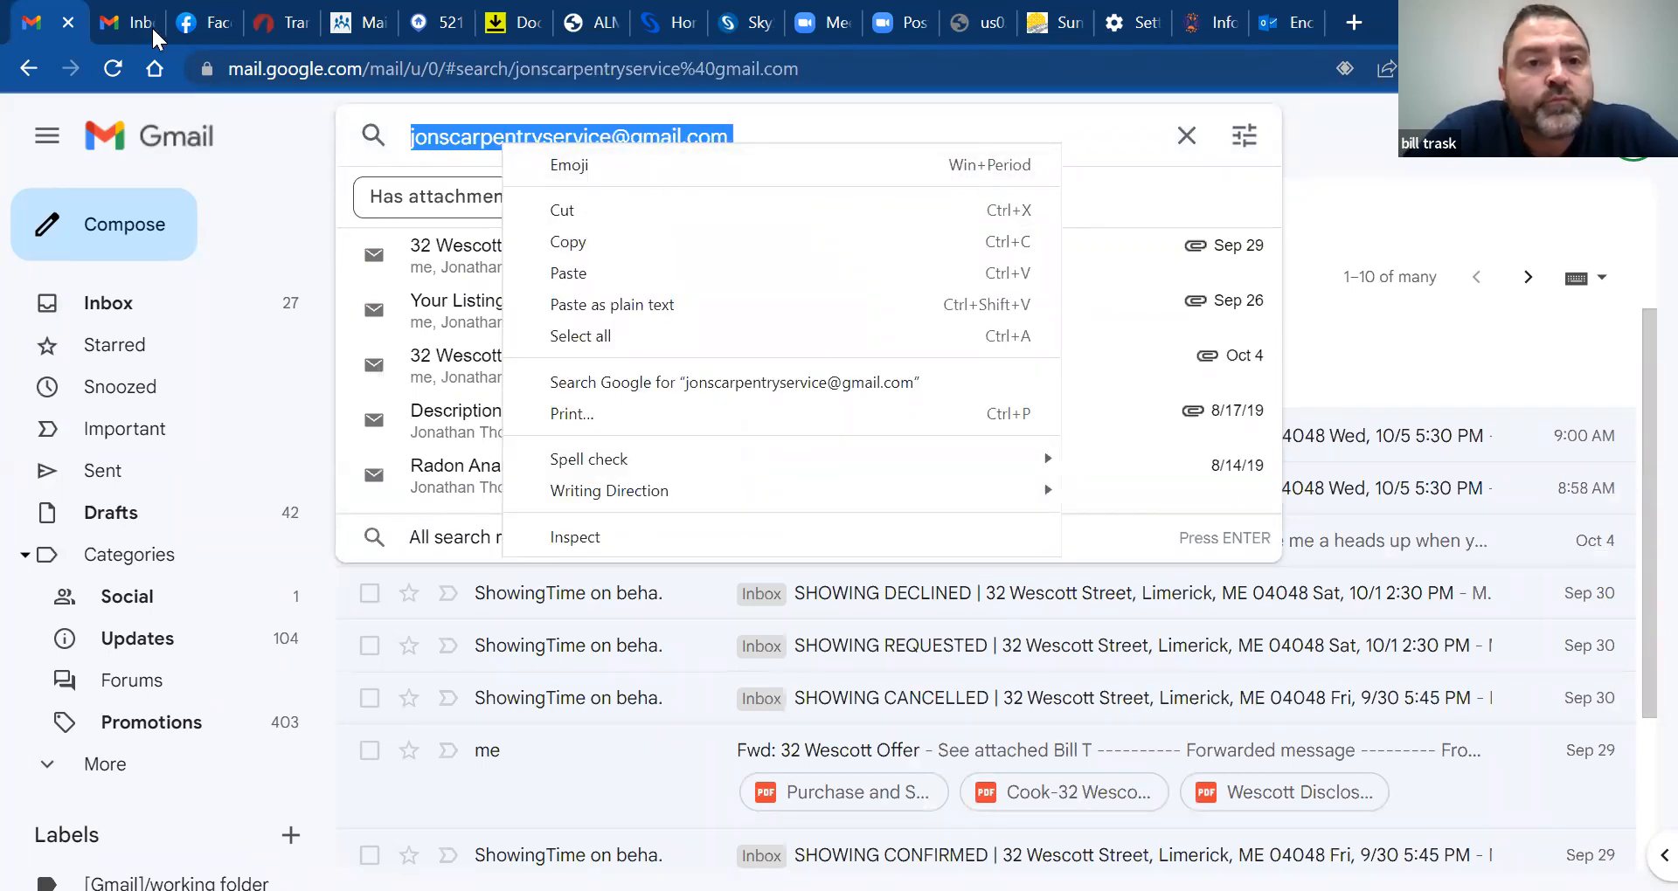
{"action": "left_click", "coordinate": [516, 24]}
{"action": "left_click", "coordinate": [287, 24]}
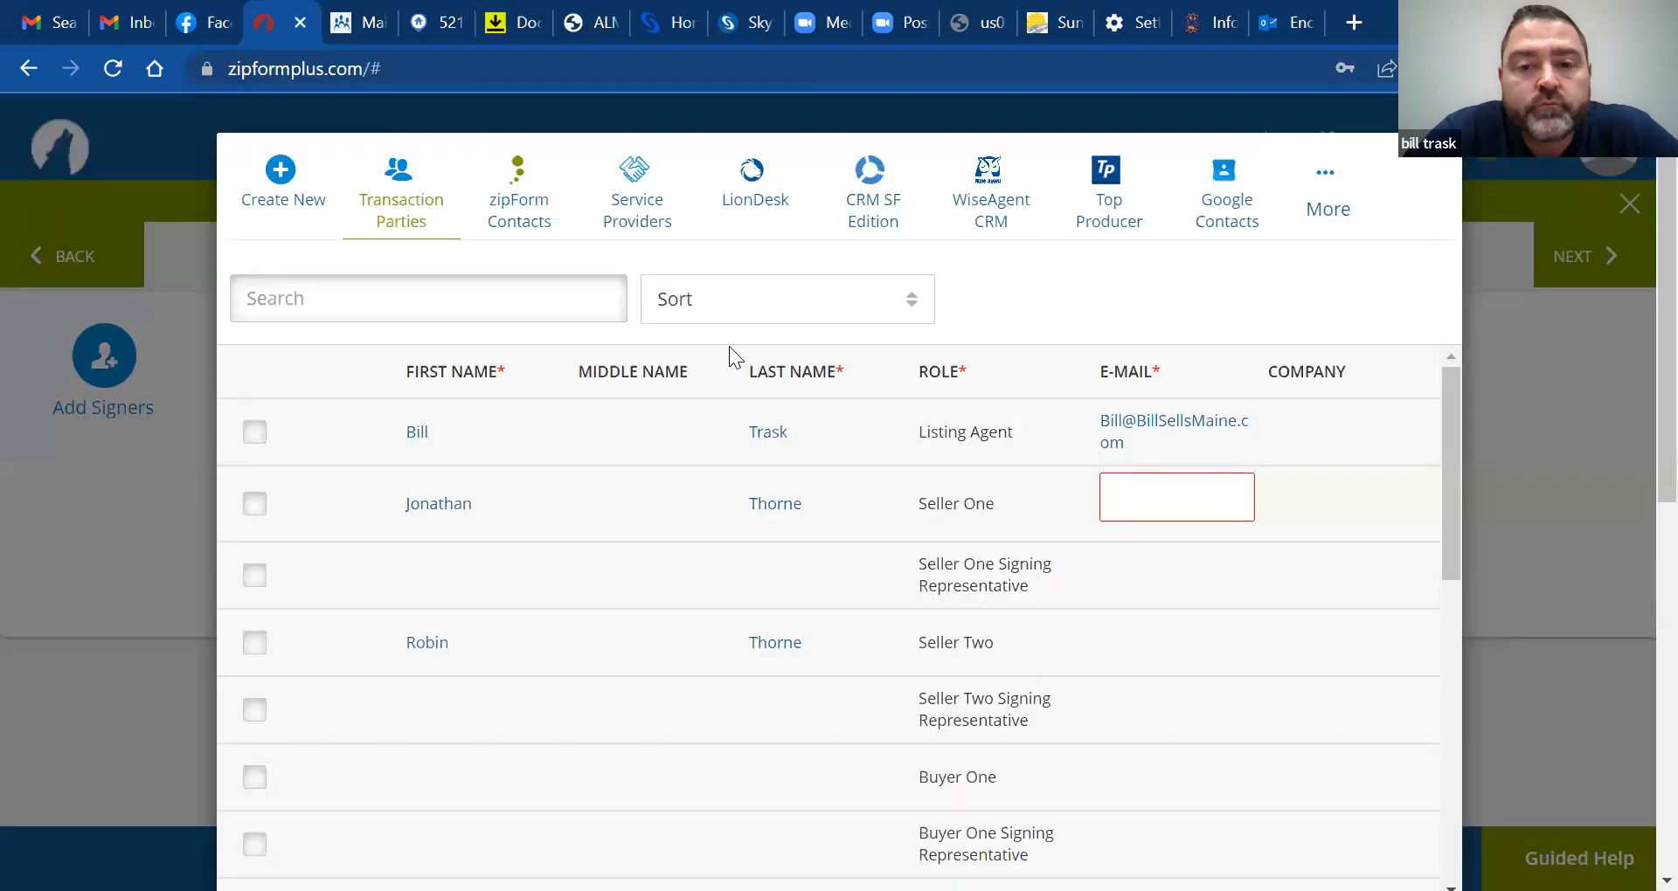
Remove a wrong paste and copy the first seller's e-mail address from Gmail
{"action": "right_click", "coordinate": [1117, 493]}
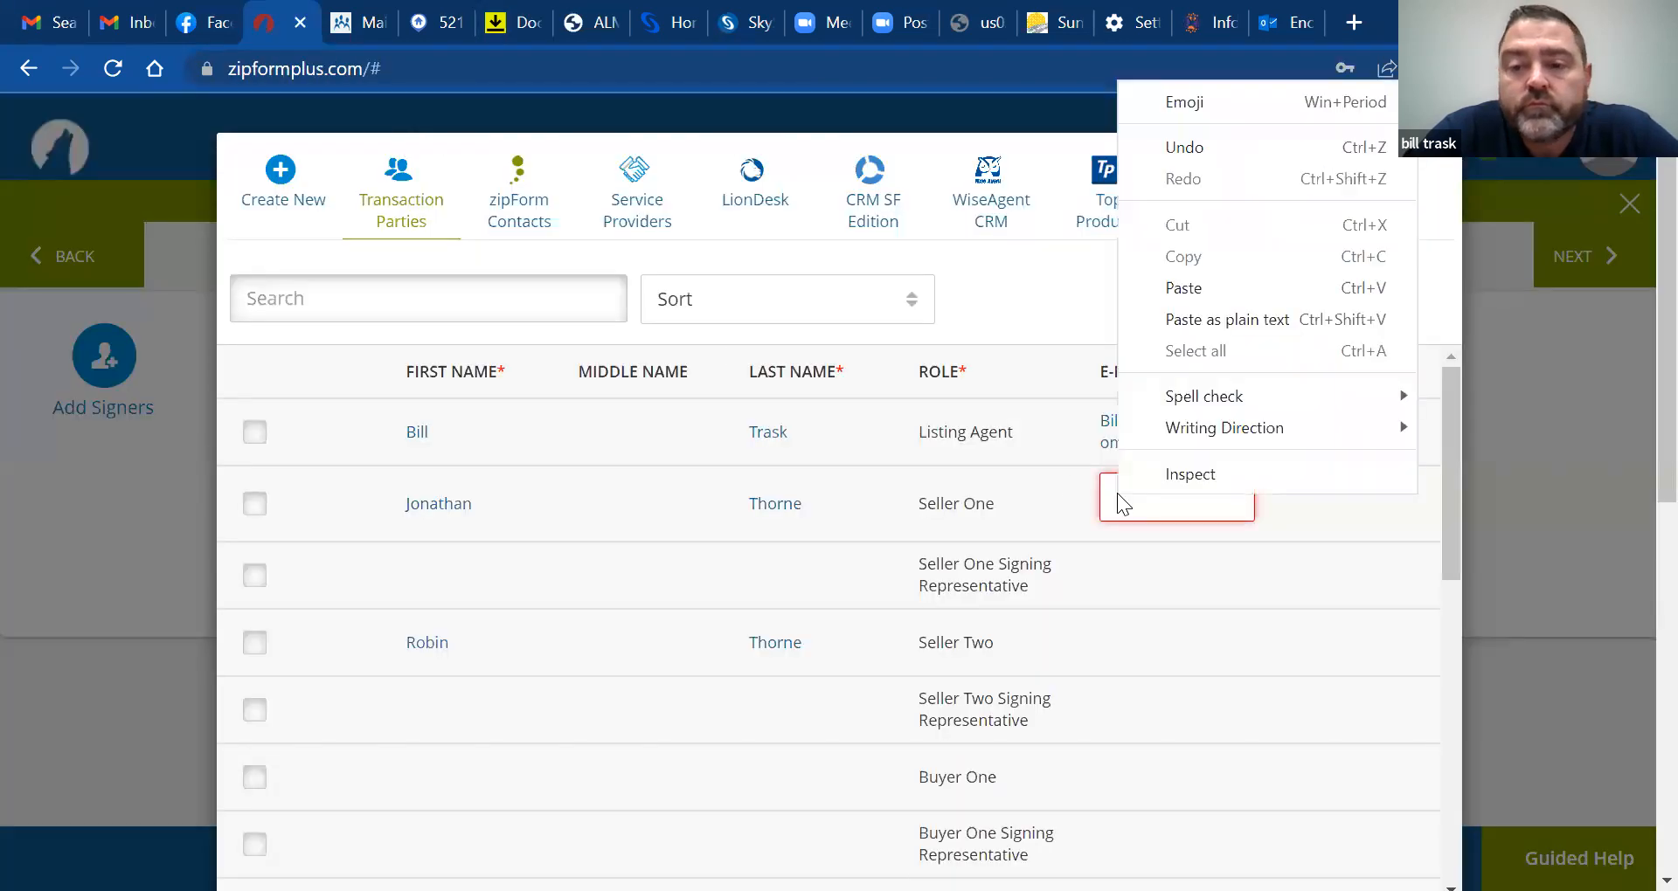
{"action": "left_click", "coordinate": [1217, 289]}
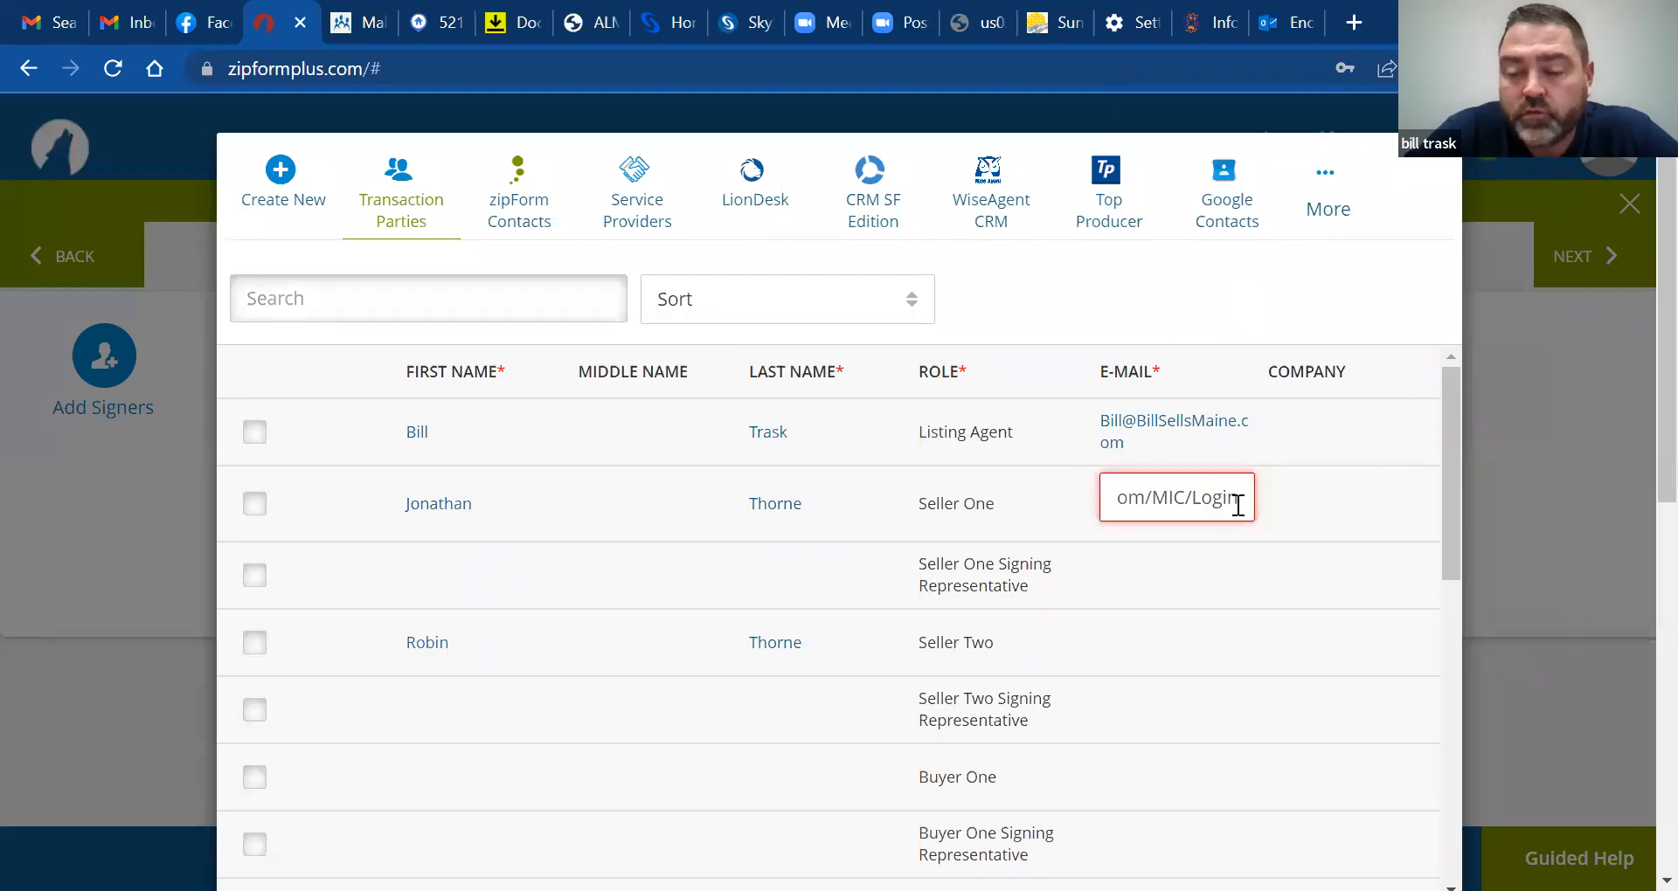
{"action": "key", "text": "BackSpace"}
{"action": "key", "text": "BackSpace"}
{"action": "key", "text": "BackSpace"}
{"action": "key", "text": "BackSpace"}
{"action": "key", "text": "BackSpace"}
{"action": "key", "text": "BackSpace"}
{"action": "key", "text": "BackSpace"}
{"action": "key", "text": "BackSpace"}
{"action": "key", "text": "BackSpace"}
{"action": "key", "text": "BackSpace"}
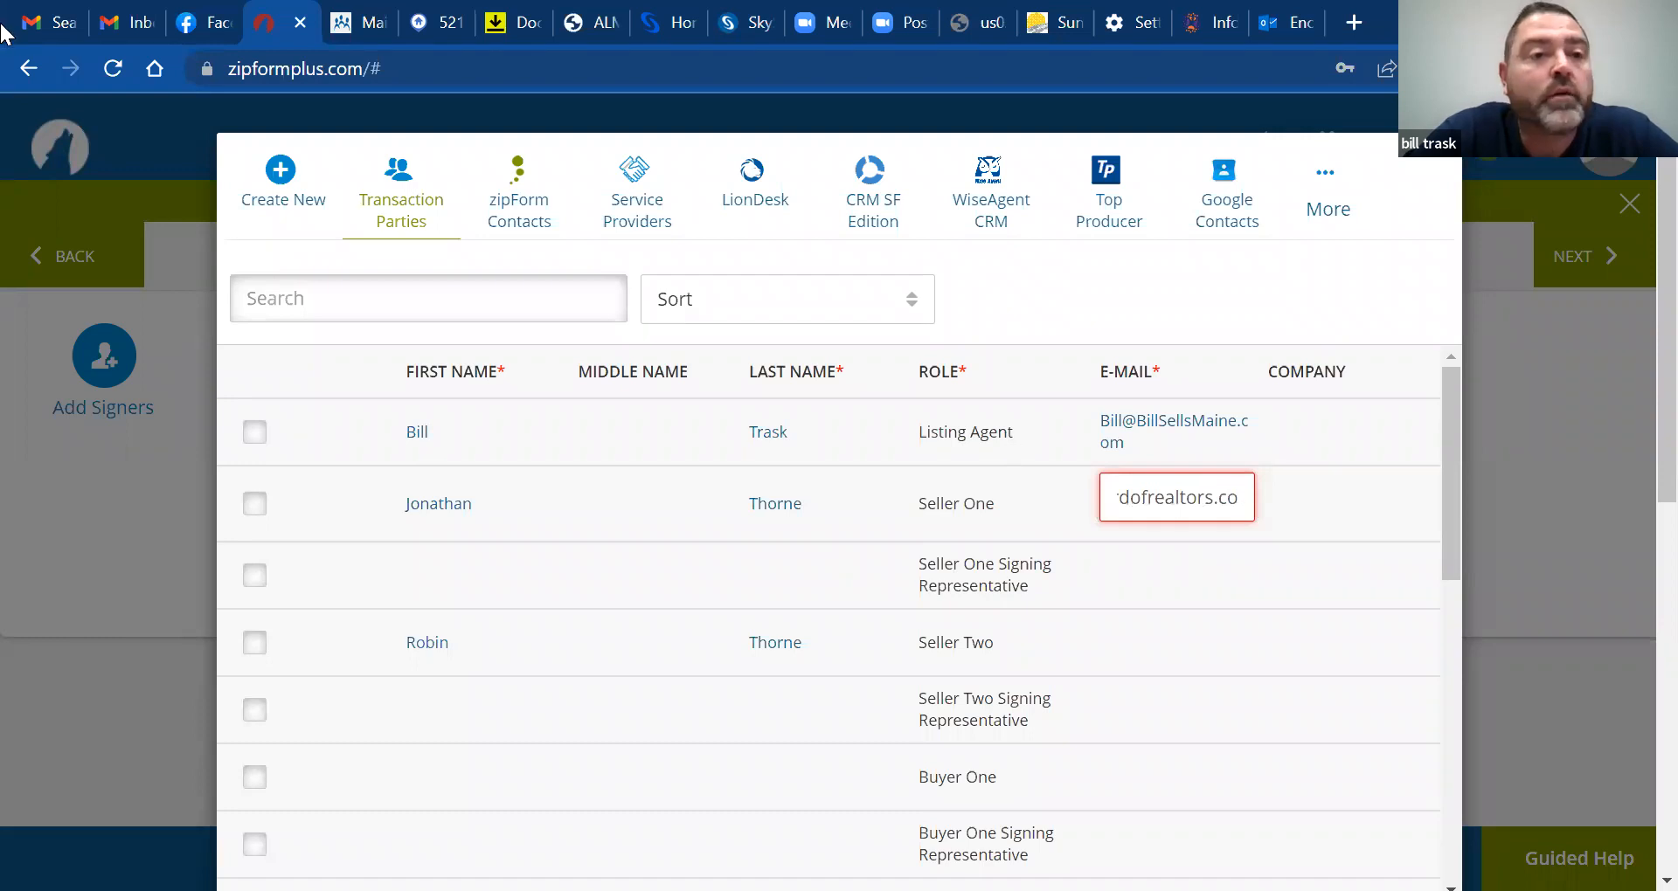
{"action": "key", "text": "ctrl+1"}
{"action": "right_click", "coordinate": [529, 140]}
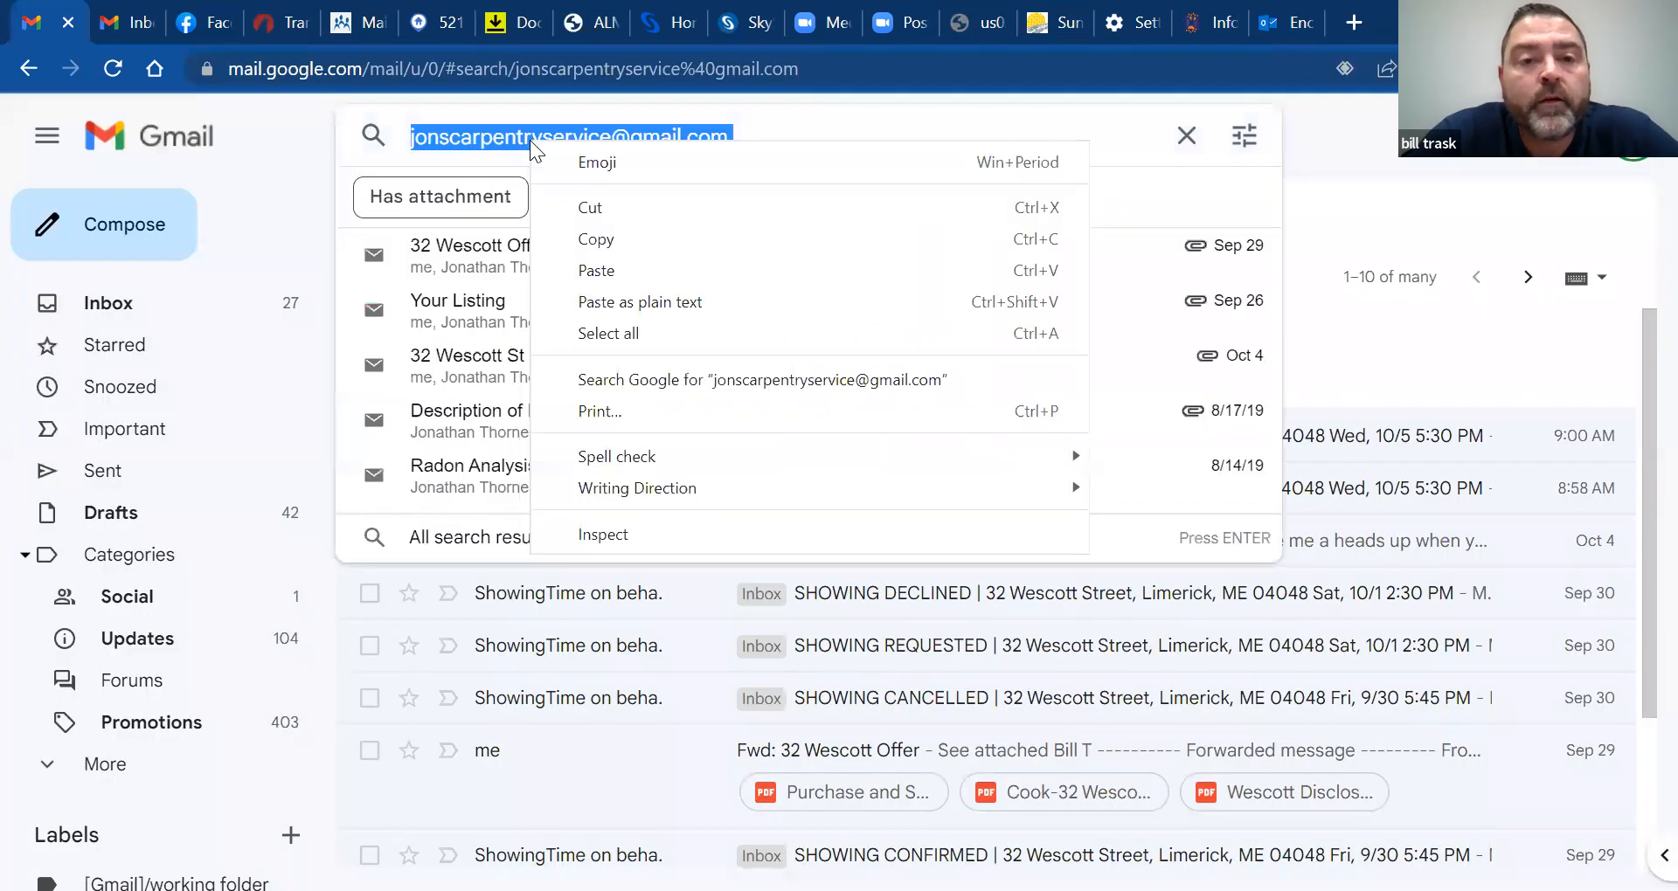
{"action": "left_click", "coordinate": [640, 245]}
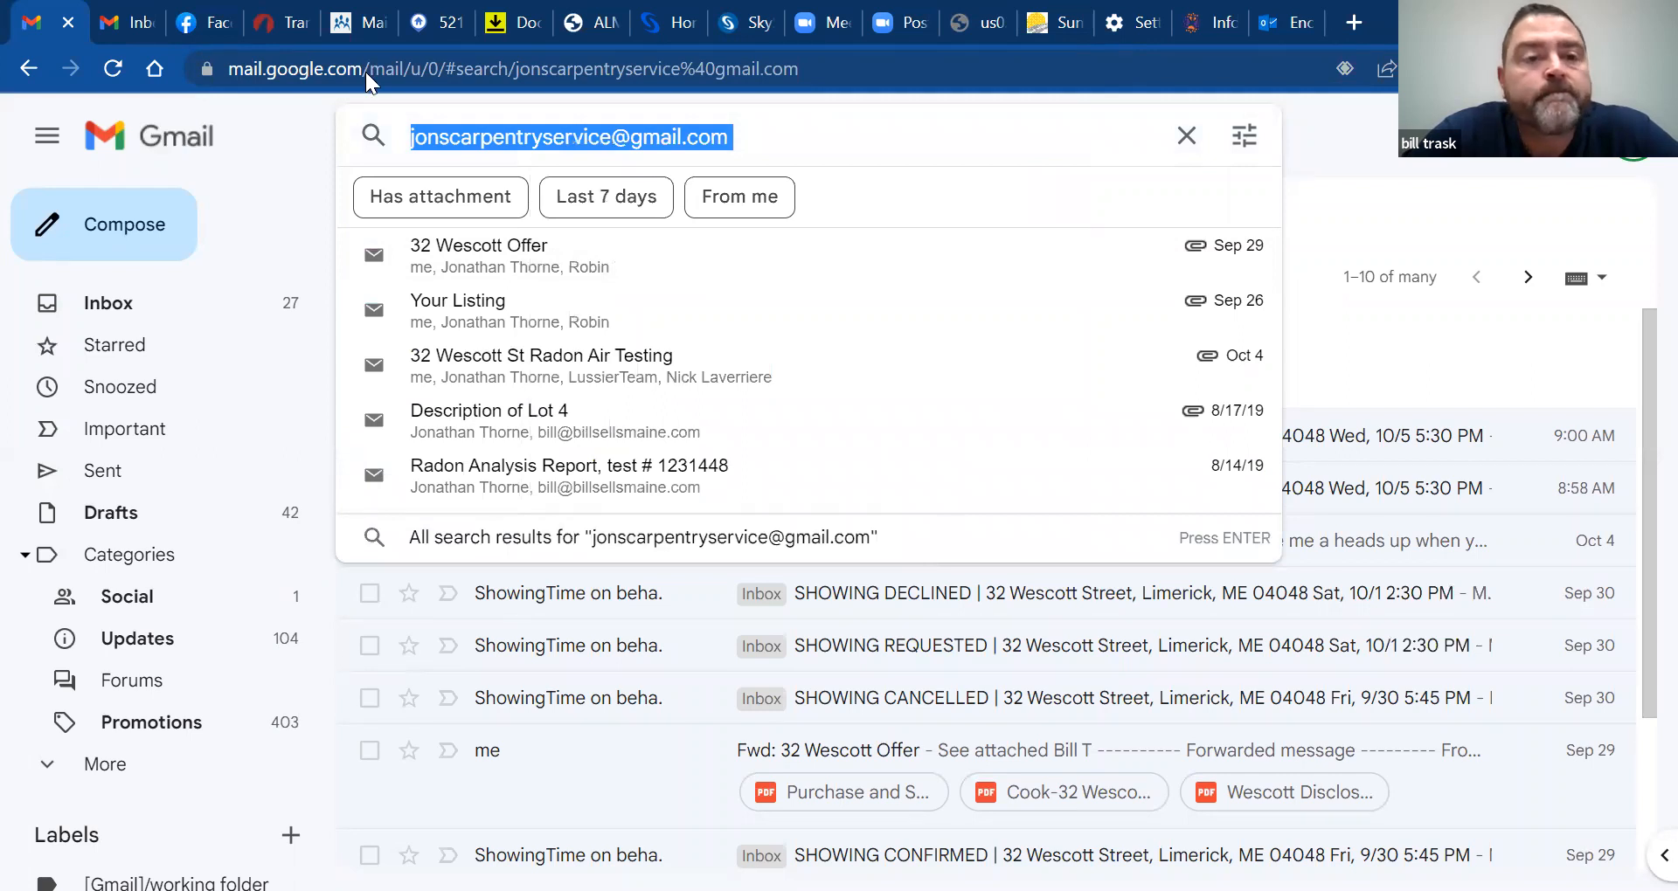
{"action": "left_click", "coordinate": [283, 24]}
Clear Seller One's e-mail field and paste in the first seller's address
{"action": "left_click", "coordinate": [1196, 515]}
{"action": "double_click", "coordinate": [1199, 501]}
{"action": "key", "text": "ctrl+a"}
{"action": "key", "text": "BackSpace"}
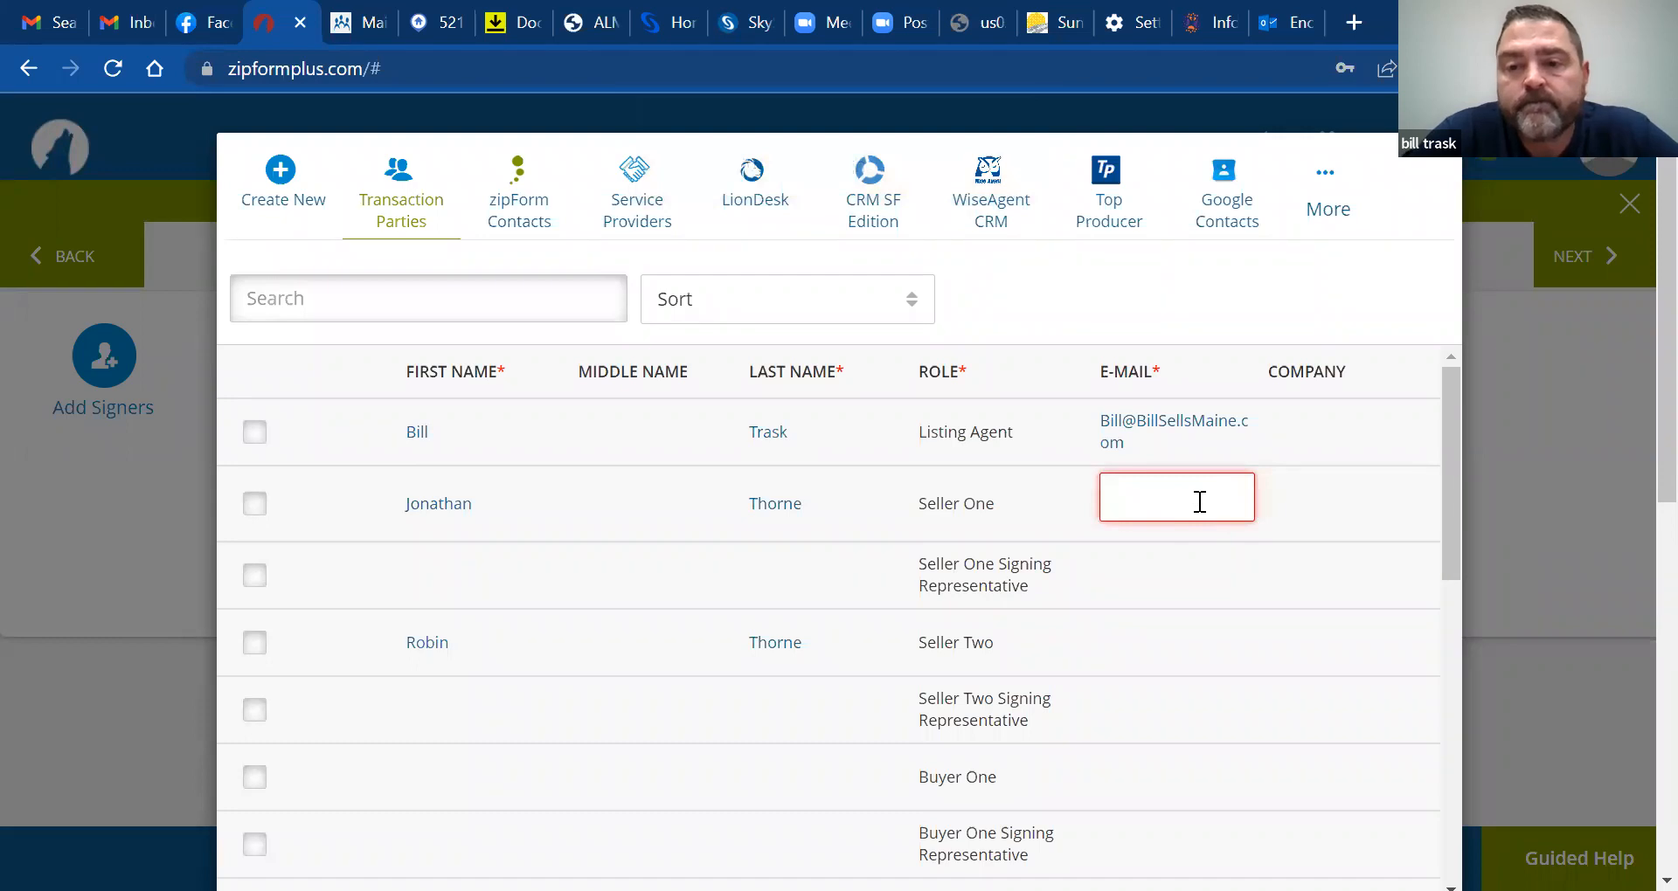
{"action": "right_click", "coordinate": [1199, 501]}
{"action": "left_click", "coordinate": [1295, 299]}
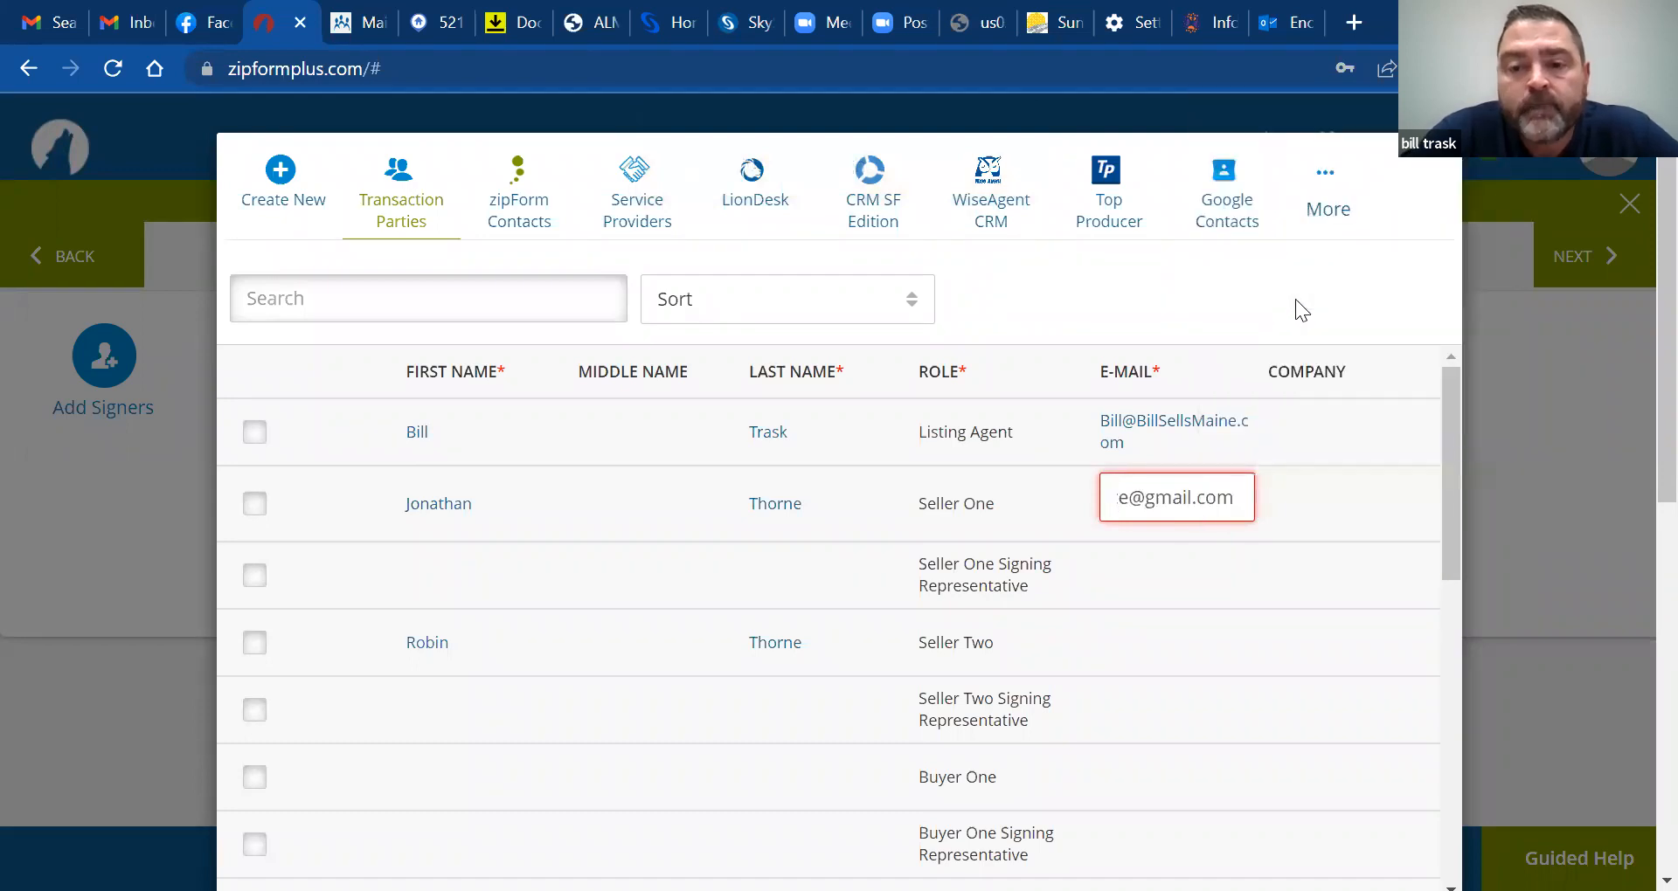
Tick Seller Two and make sure Seller One stays ticked as signers
{"action": "left_click", "coordinate": [261, 645]}
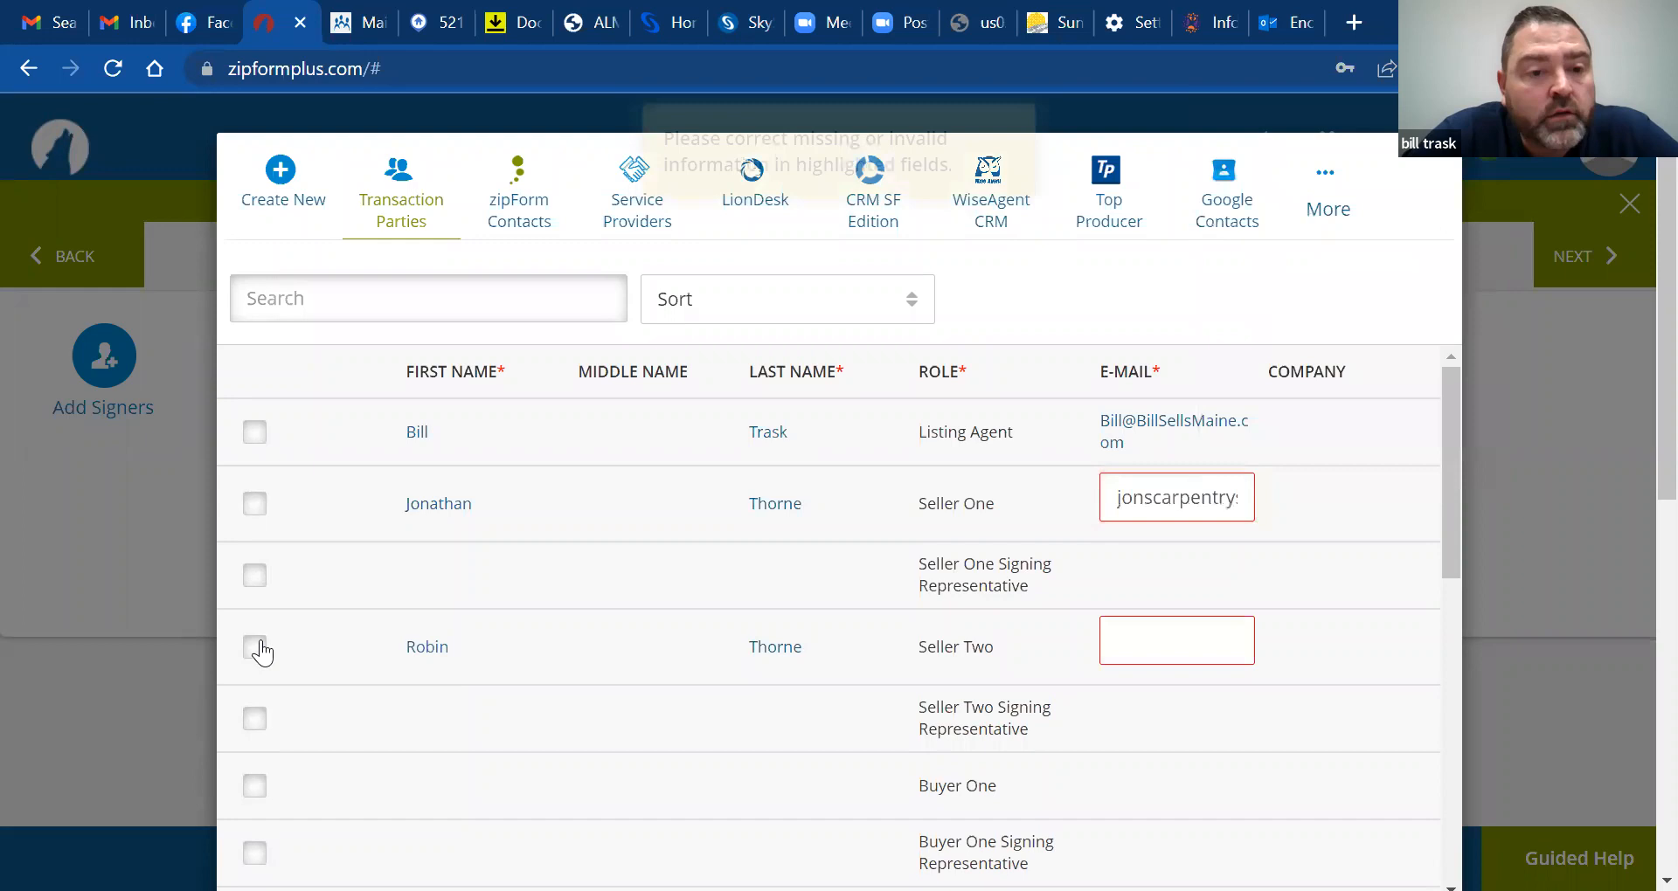
{"action": "left_click", "coordinate": [259, 506]}
{"action": "left_click", "coordinate": [260, 505]}
{"action": "left_click", "coordinate": [259, 507]}
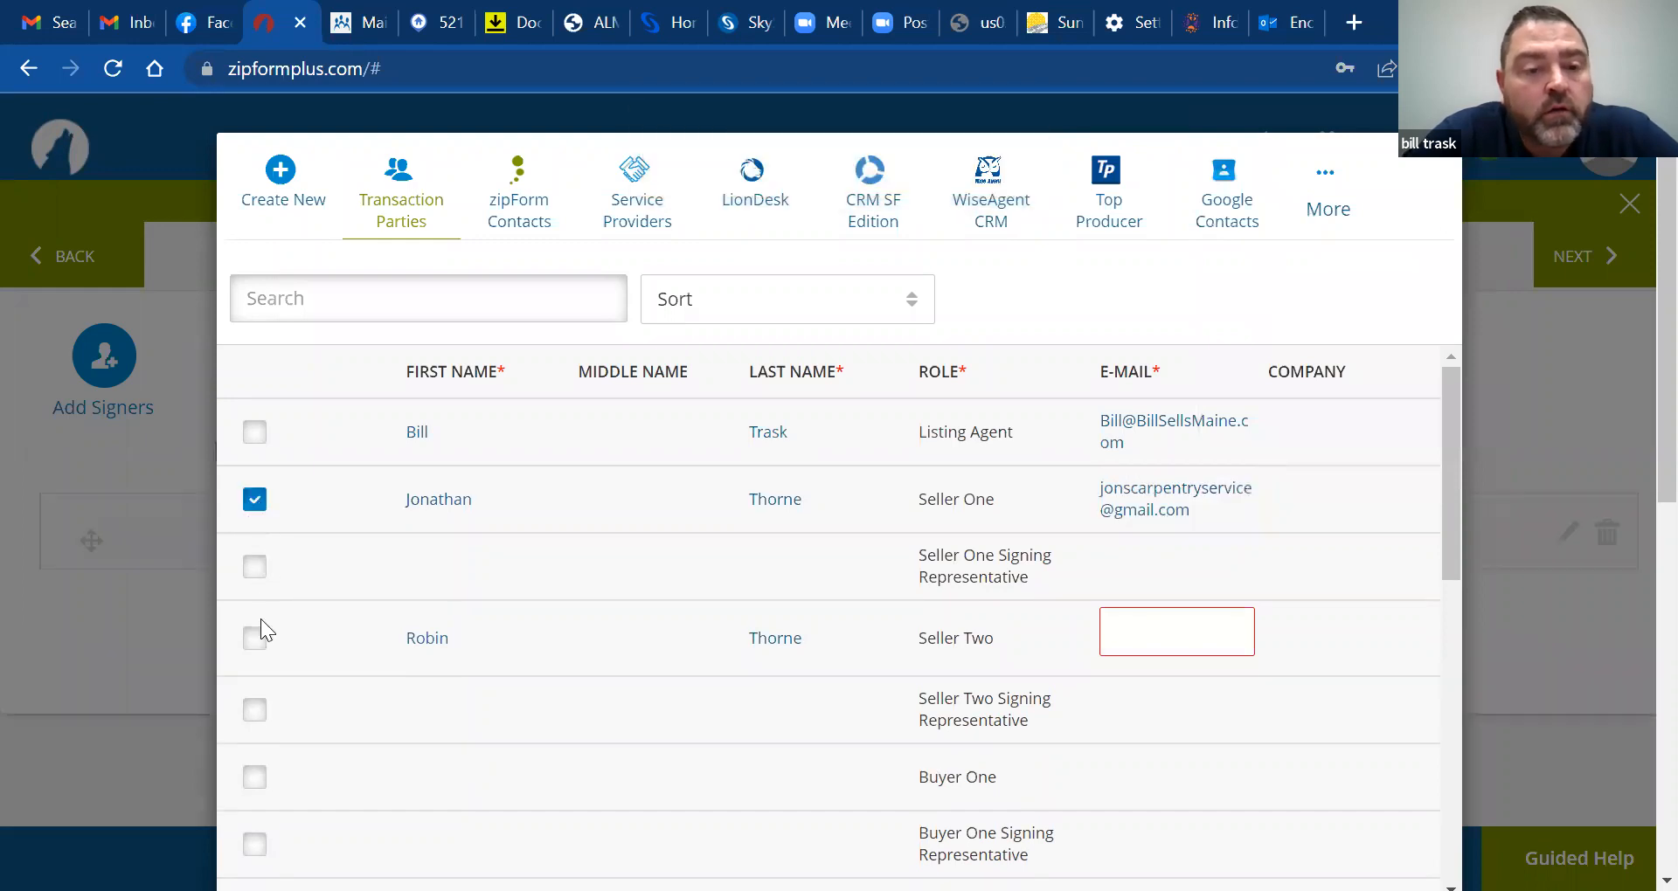
Find the second seller in Gmail's contact suggestions and copy their e-mail address
{"action": "left_click", "coordinate": [60, 20]}
{"action": "type", "text": "thr"}
{"action": "key", "text": "BackSpace"}
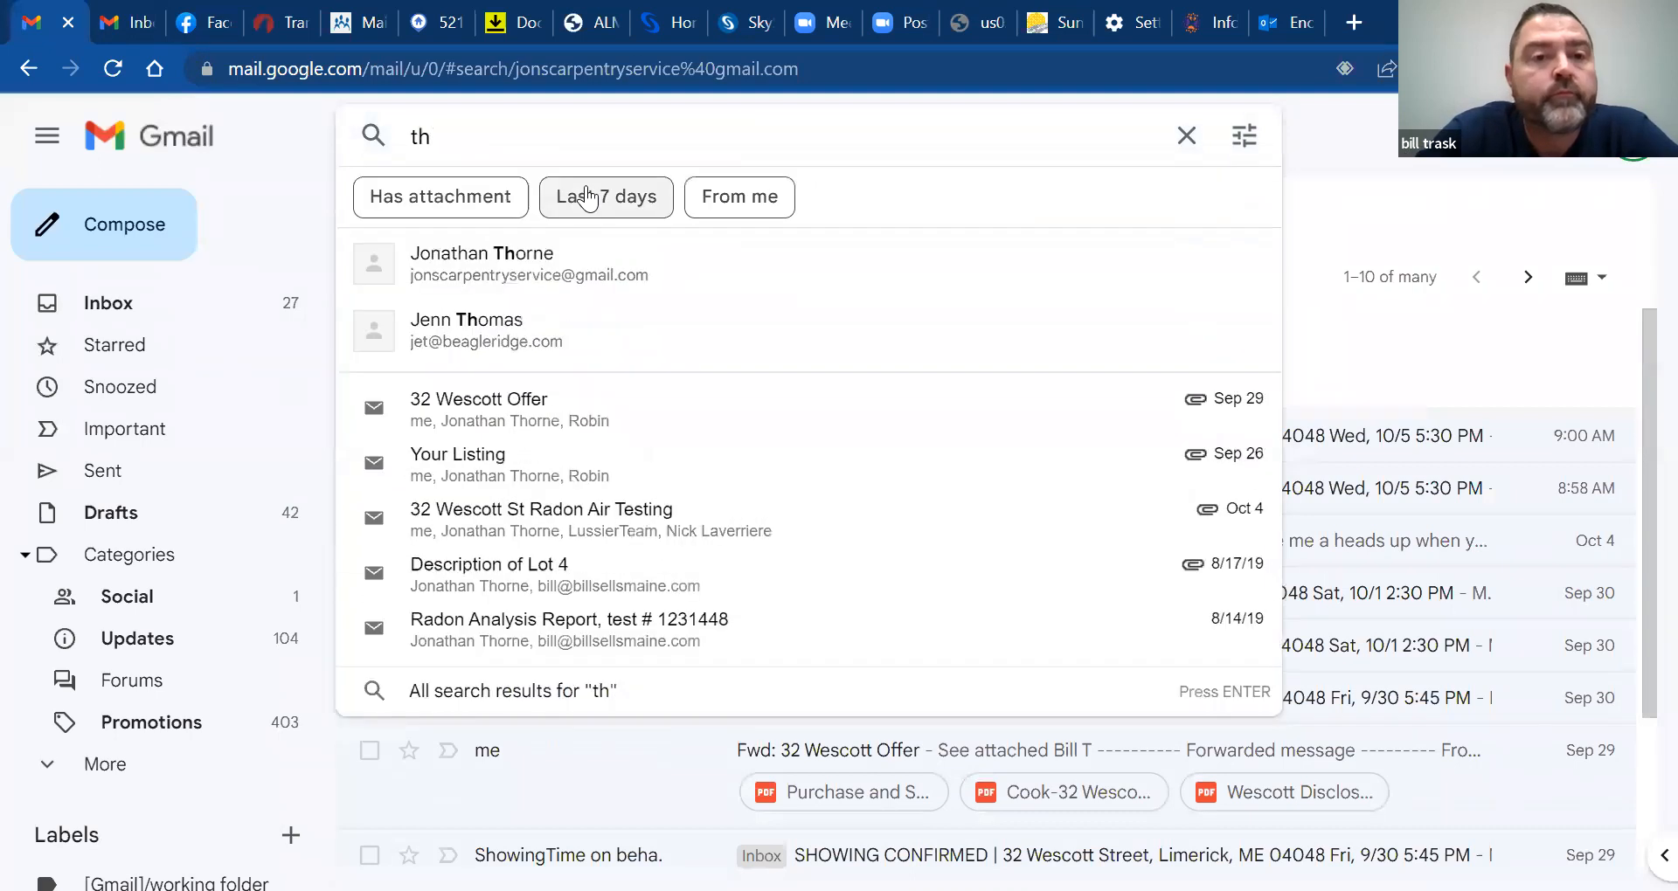
{"action": "type", "text": "orne"}
{"action": "key", "text": "BackSpace"}
{"action": "key", "text": "BackSpace"}
{"action": "key", "text": "BackSpace"}
{"action": "key", "text": "BackSpace"}
{"action": "key", "text": "BackSpace"}
{"action": "key", "text": "BackSpace"}
{"action": "type", "text": "rl"}
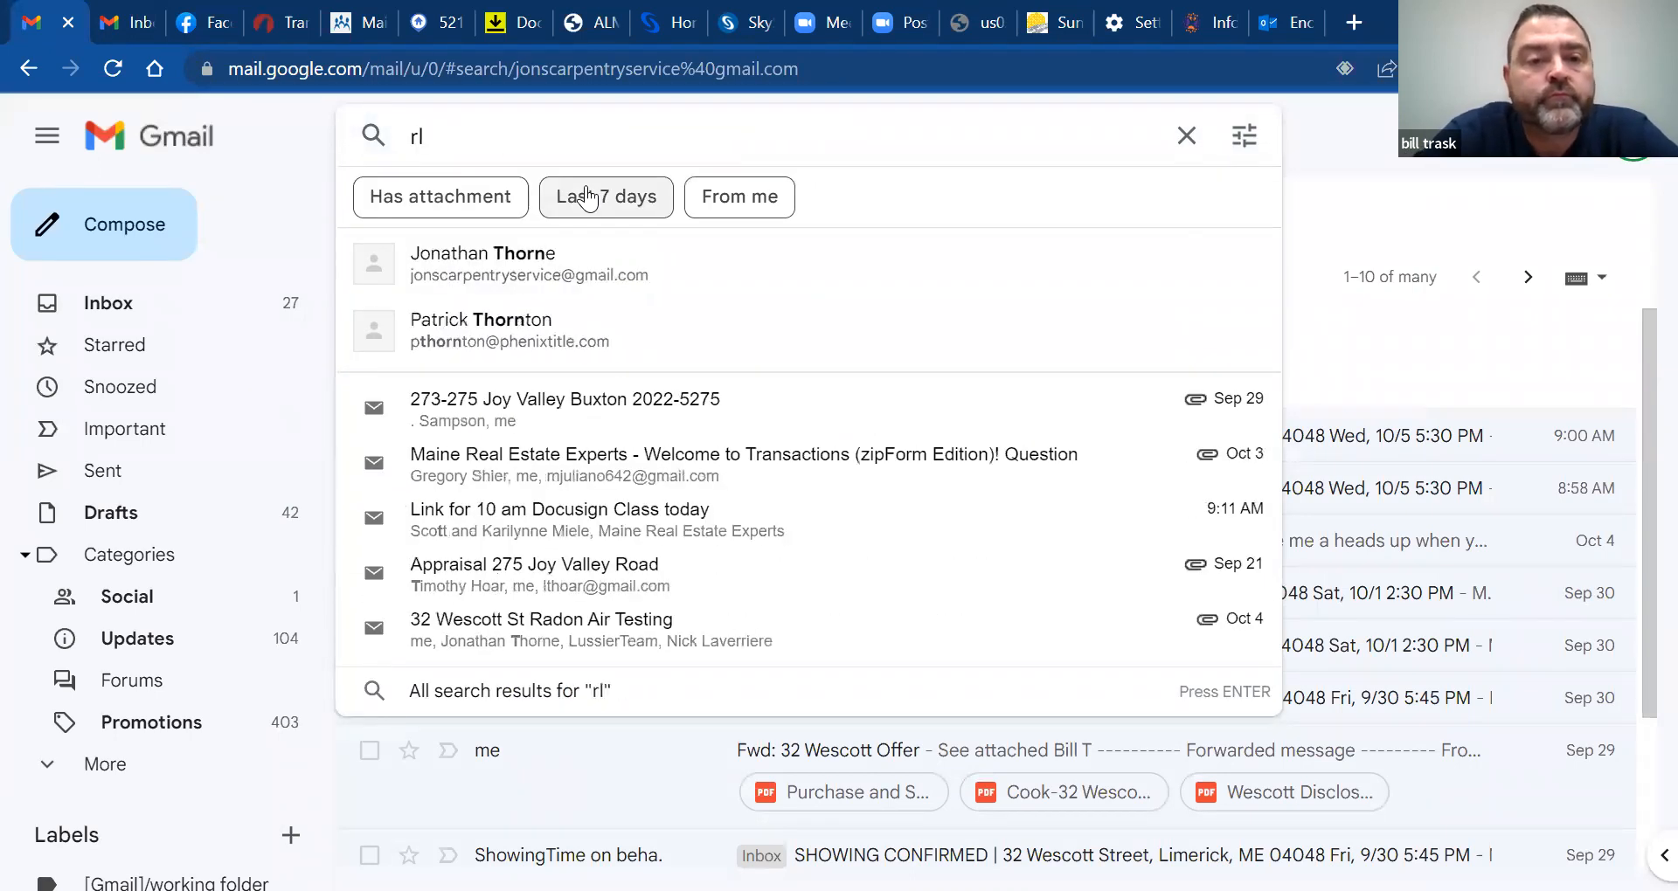
{"action": "type", "text": "th"}
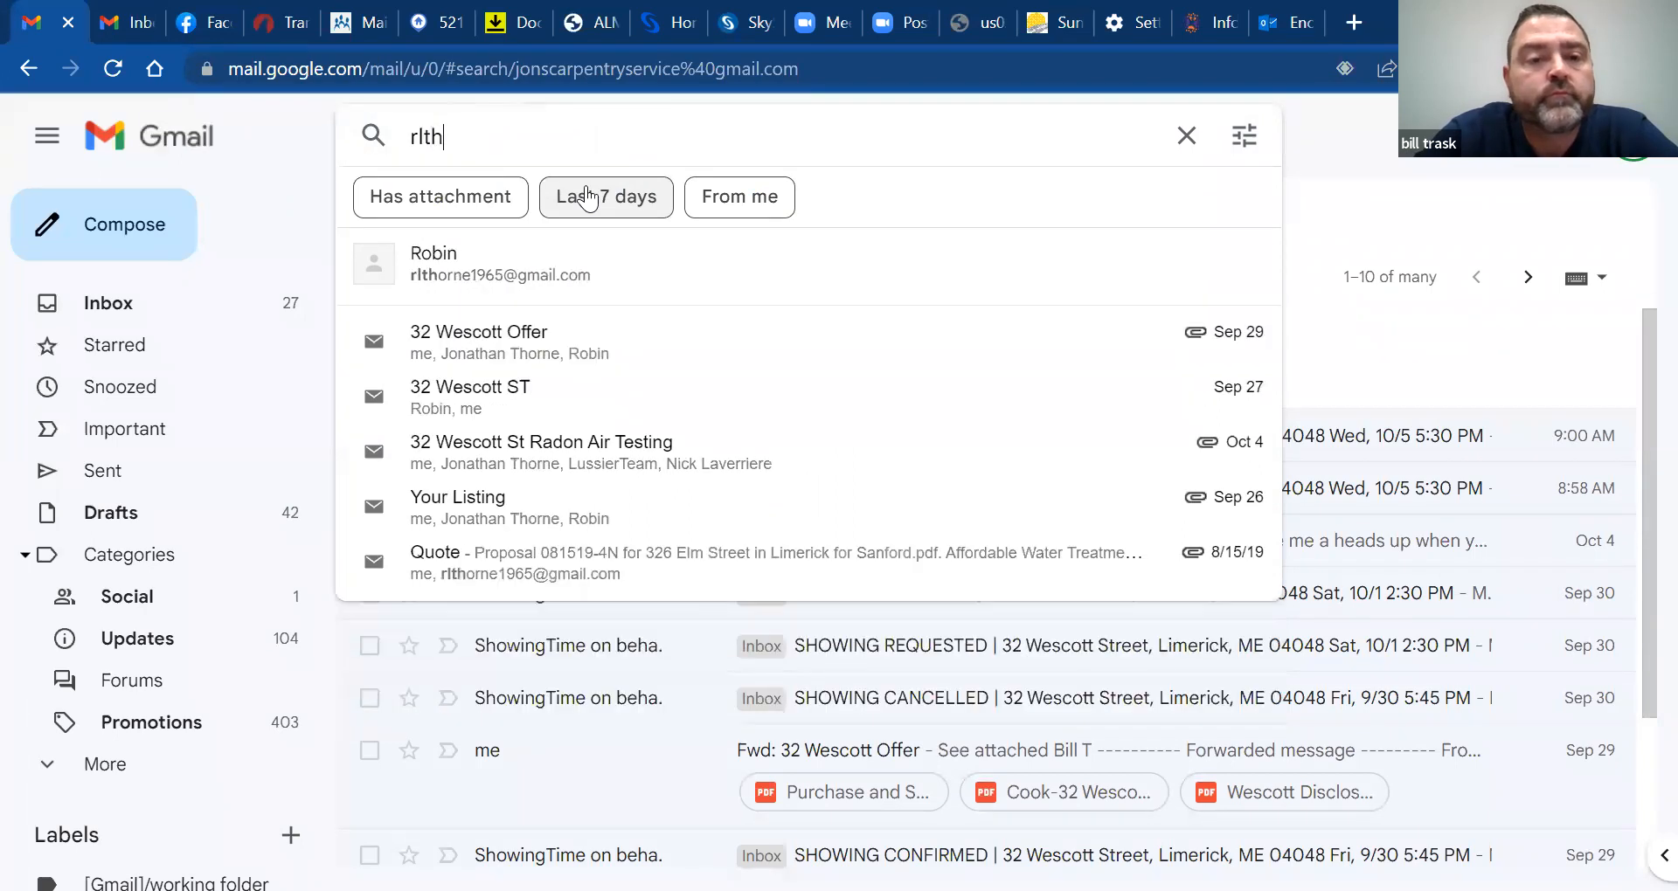
{"action": "left_click", "coordinate": [525, 264]}
{"action": "left_click", "coordinate": [472, 133]}
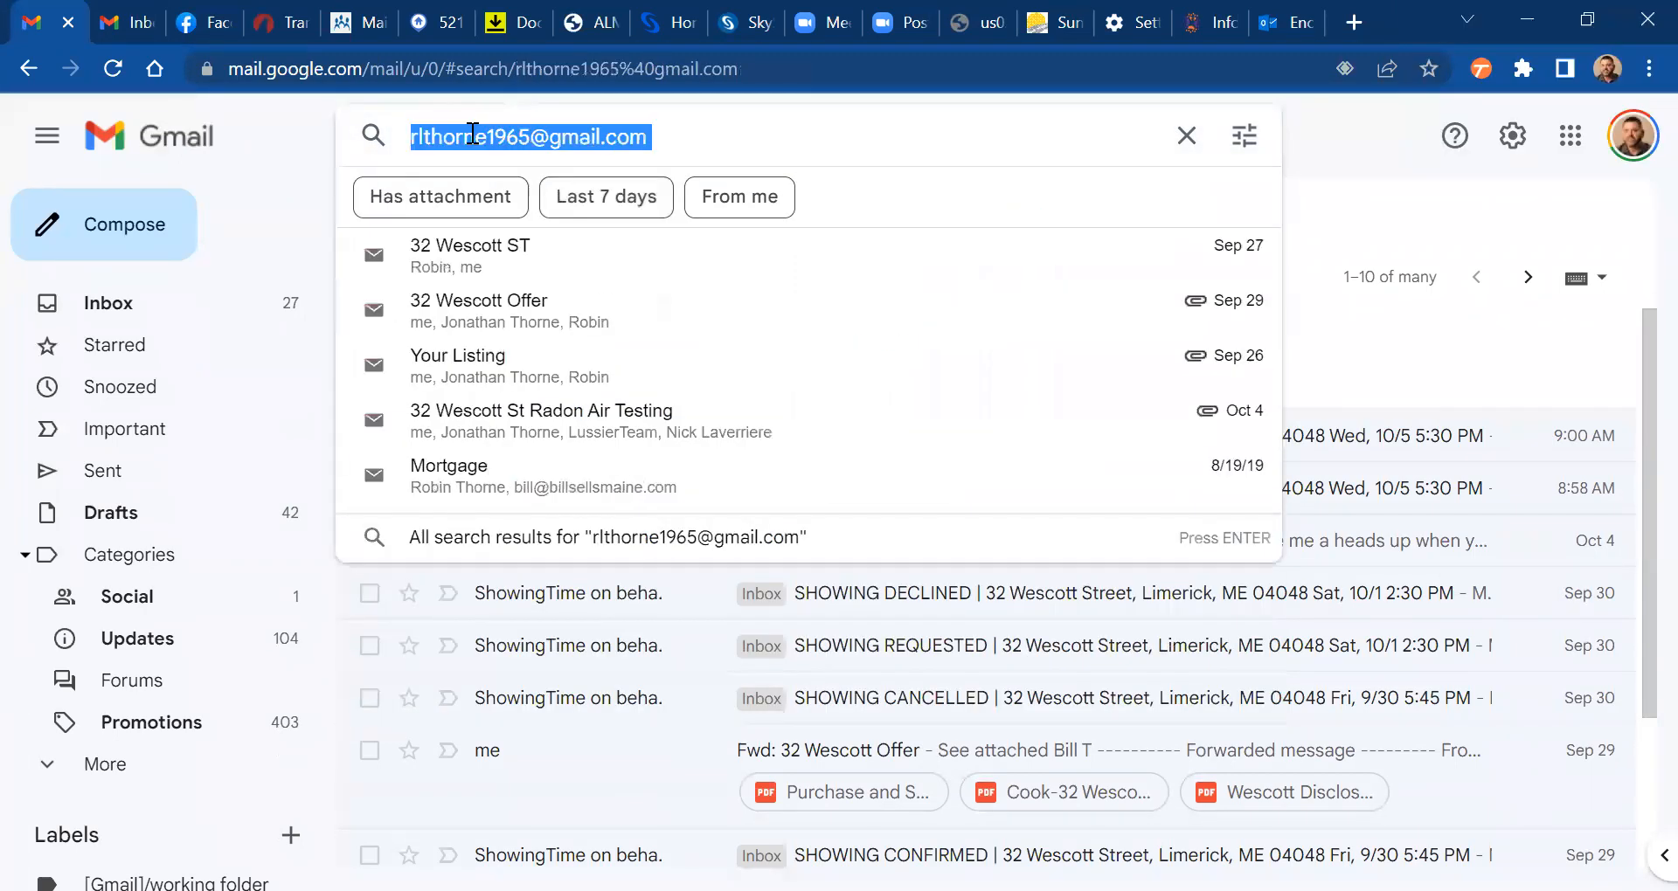
{"action": "right_click", "coordinate": [472, 133]}
{"action": "left_click", "coordinate": [561, 232]}
{"action": "left_click", "coordinate": [298, 46]}
Paste the second seller's e-mail into Seller Two's field and scroll to the list's bottom
{"action": "right_click", "coordinate": [1176, 637]}
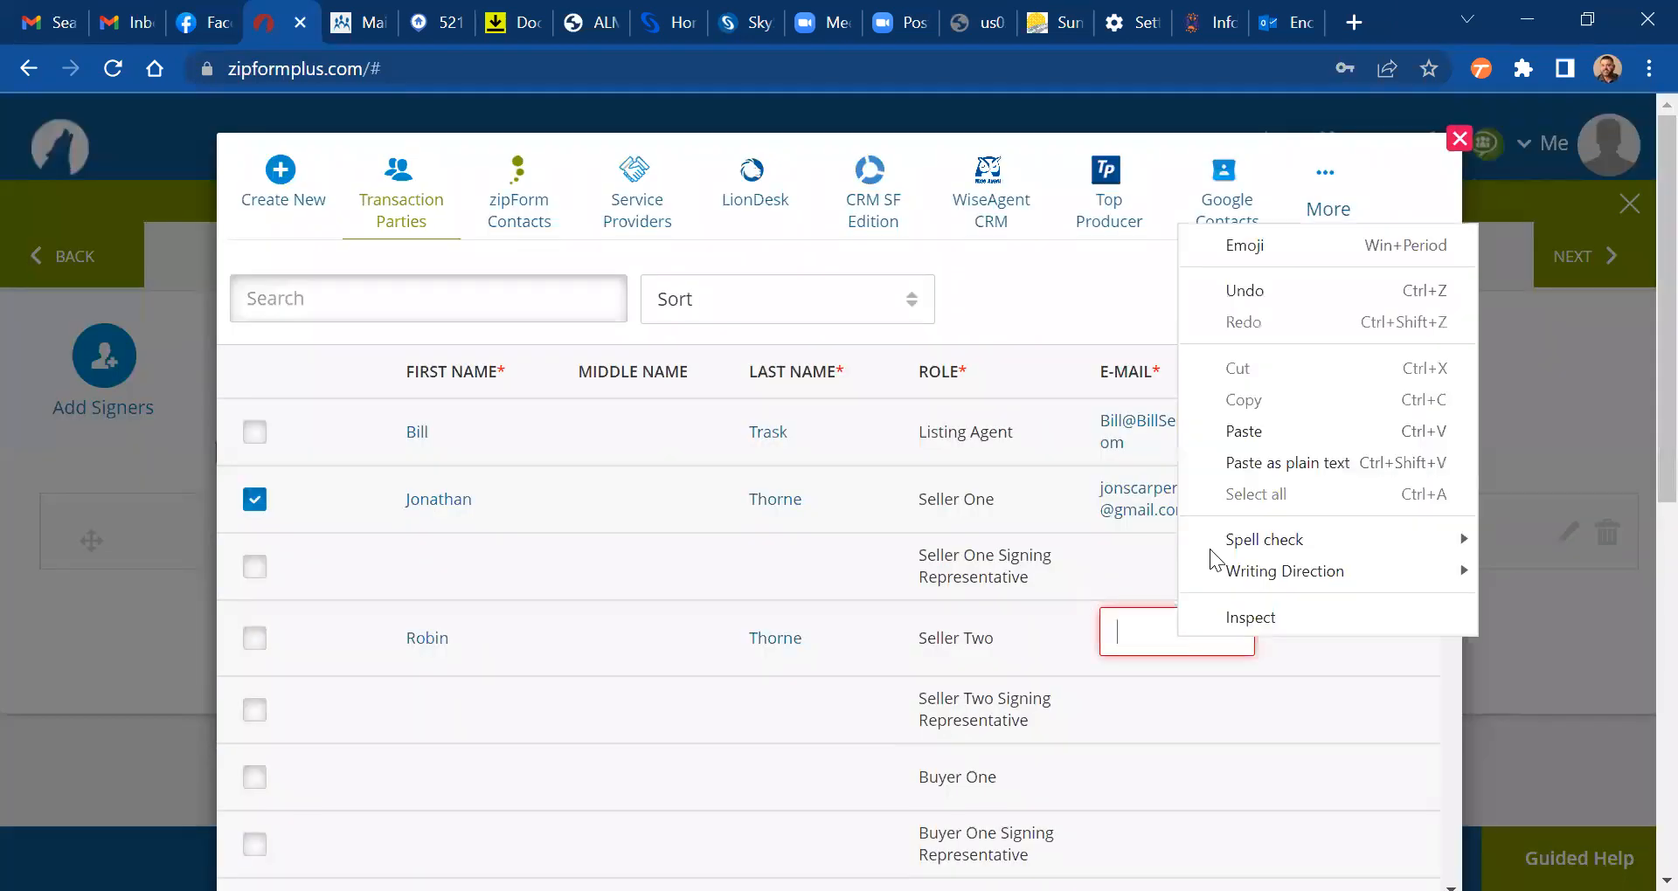
{"action": "left_click", "coordinate": [1266, 430]}
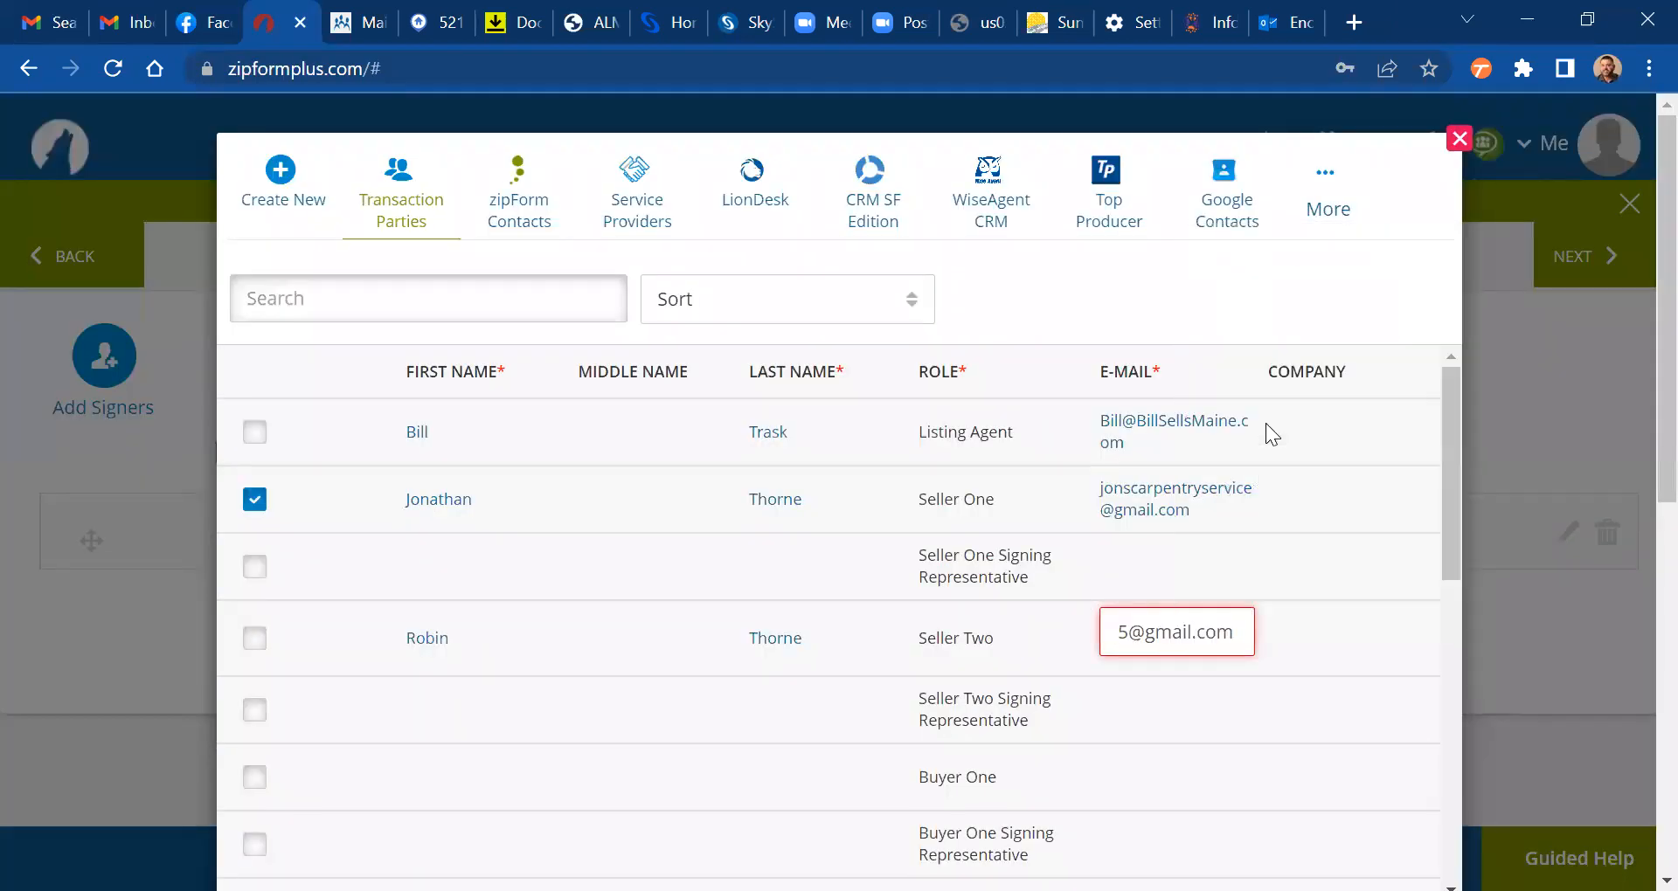
{"action": "left_click_drag", "start_coordinate": [1454, 465], "coordinate": [1442, 779]}
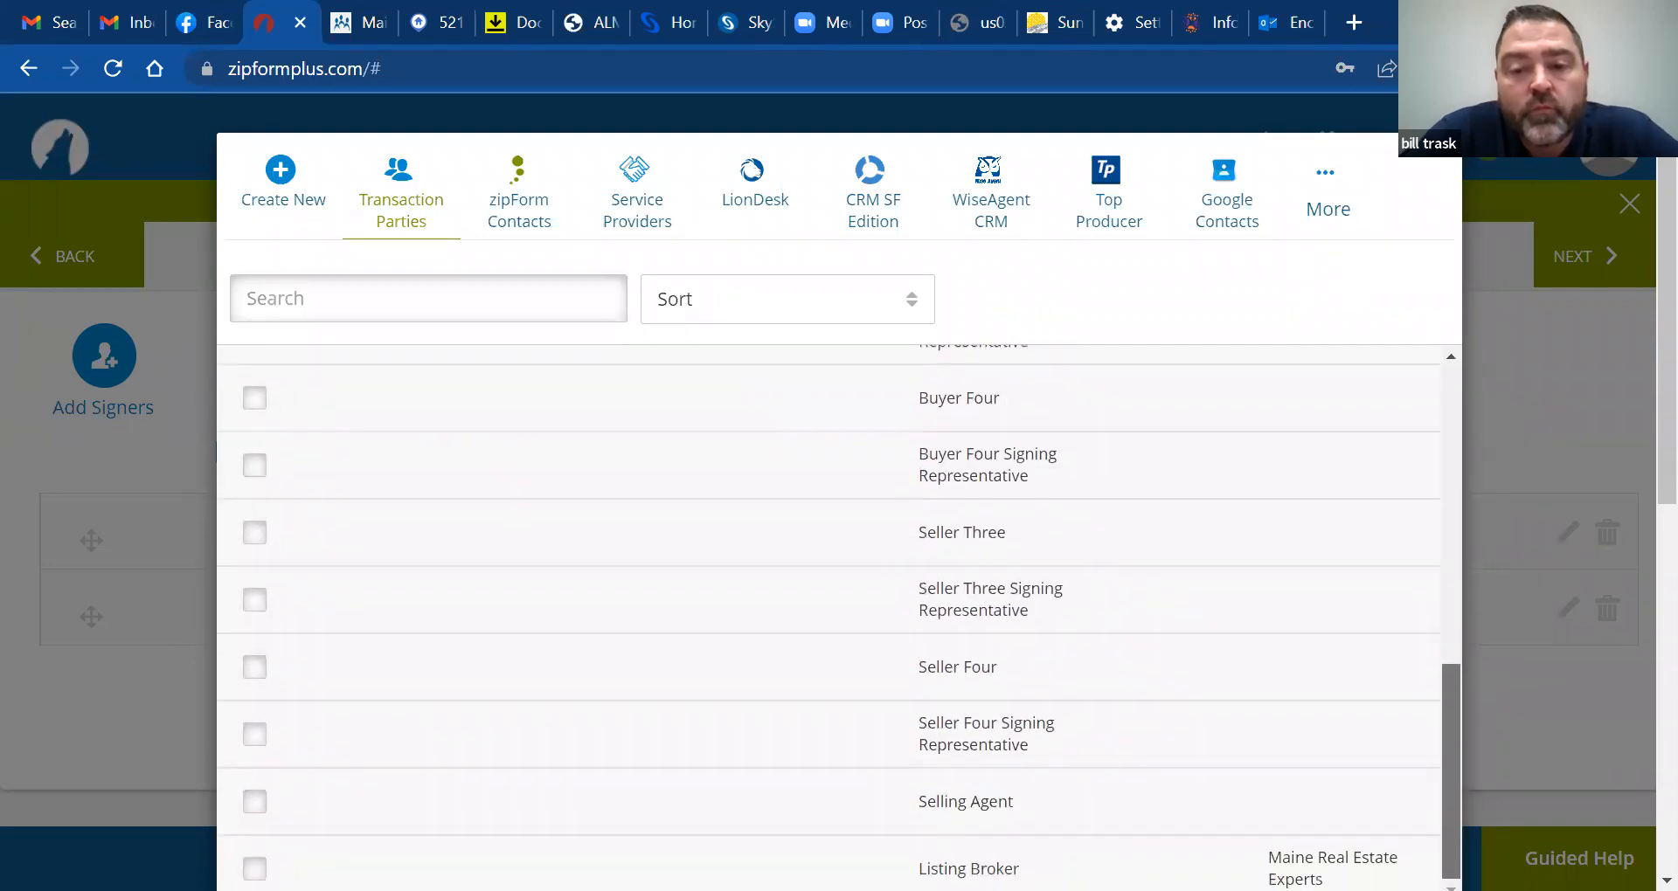
{"action": "left_click_drag", "start_coordinate": [1438, 668], "coordinate": [1517, 749]}
{"action": "scroll", "coordinate": [1634, 433], "scroll_direction": "down", "scroll_amount": 2}
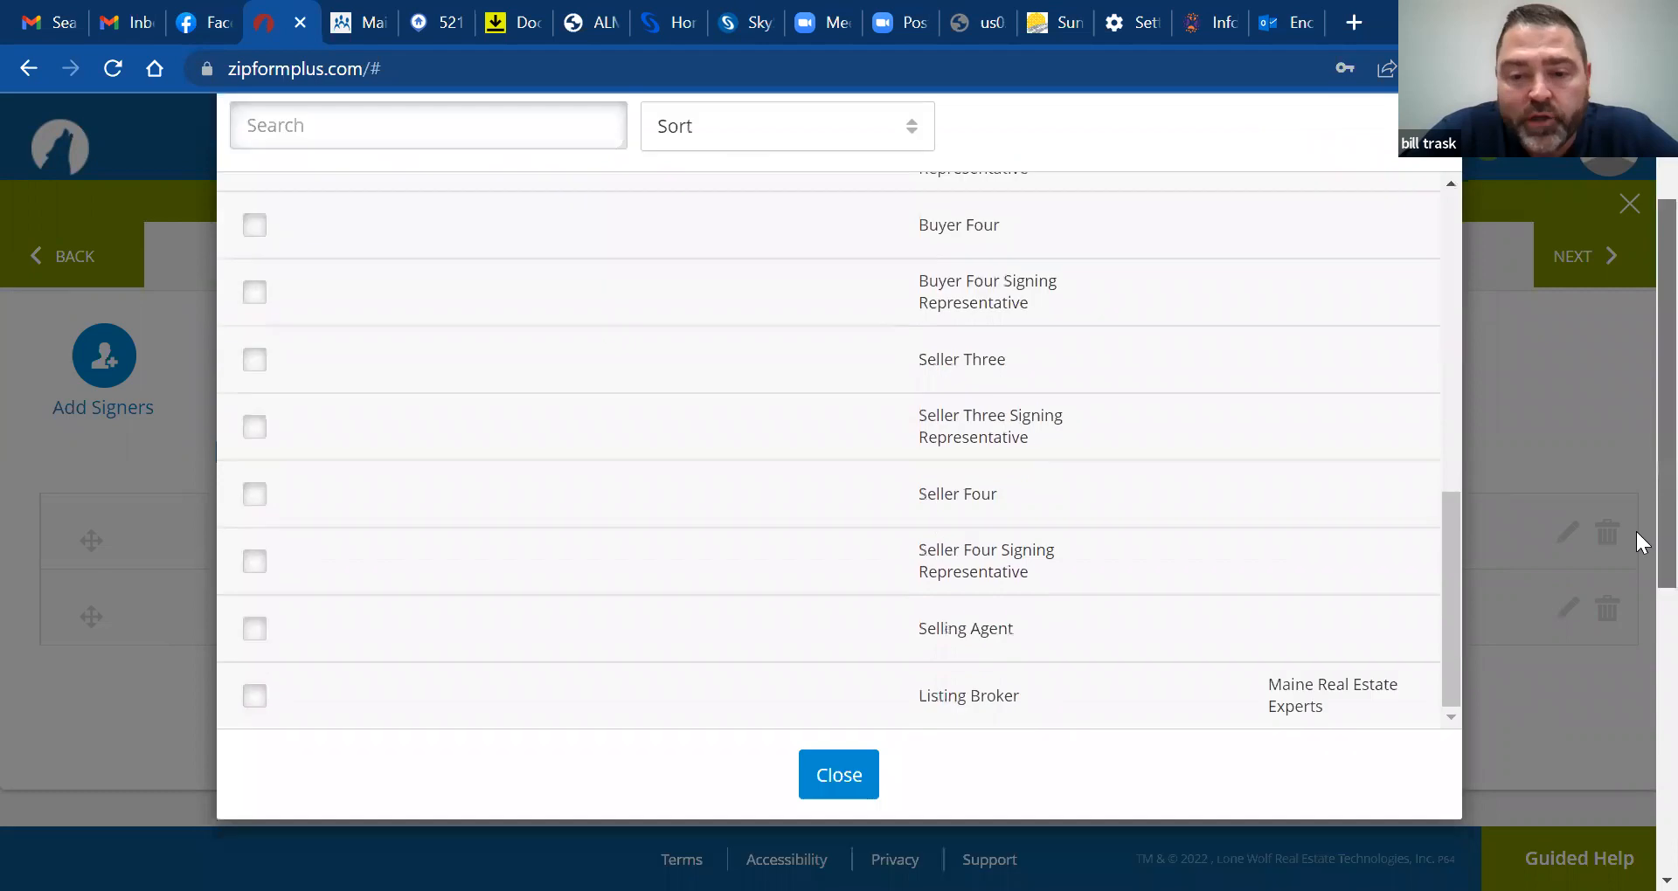
Close the parties list with both sellers as signers and open the DocuSign editor on the termination form
{"action": "left_click", "coordinate": [845, 759]}
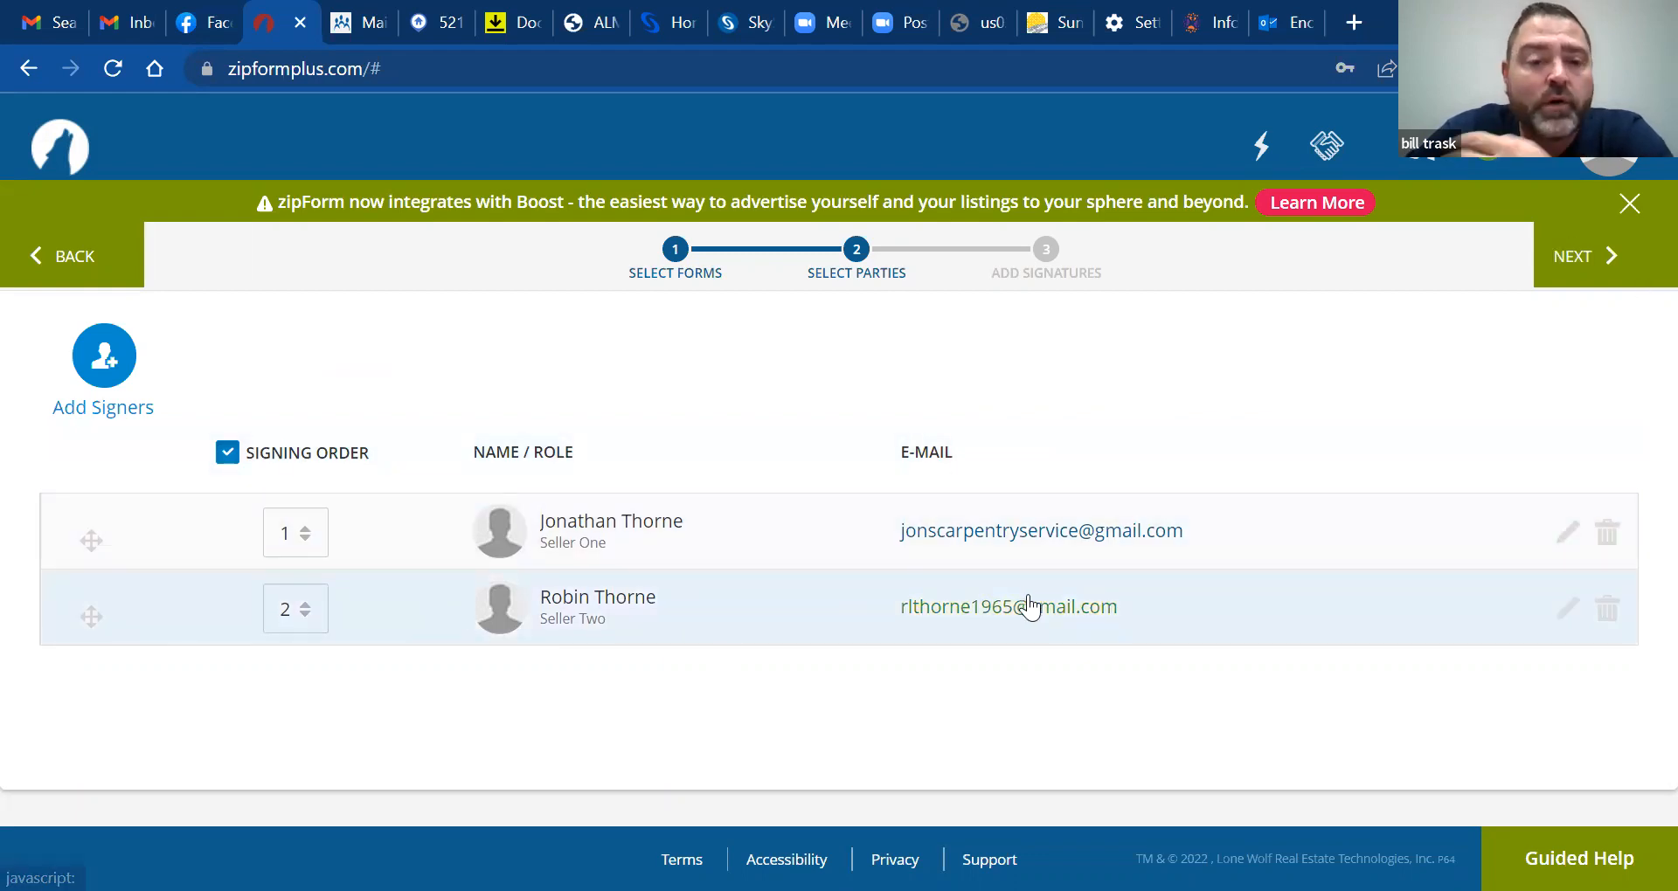
{"action": "left_click", "coordinate": [1568, 256]}
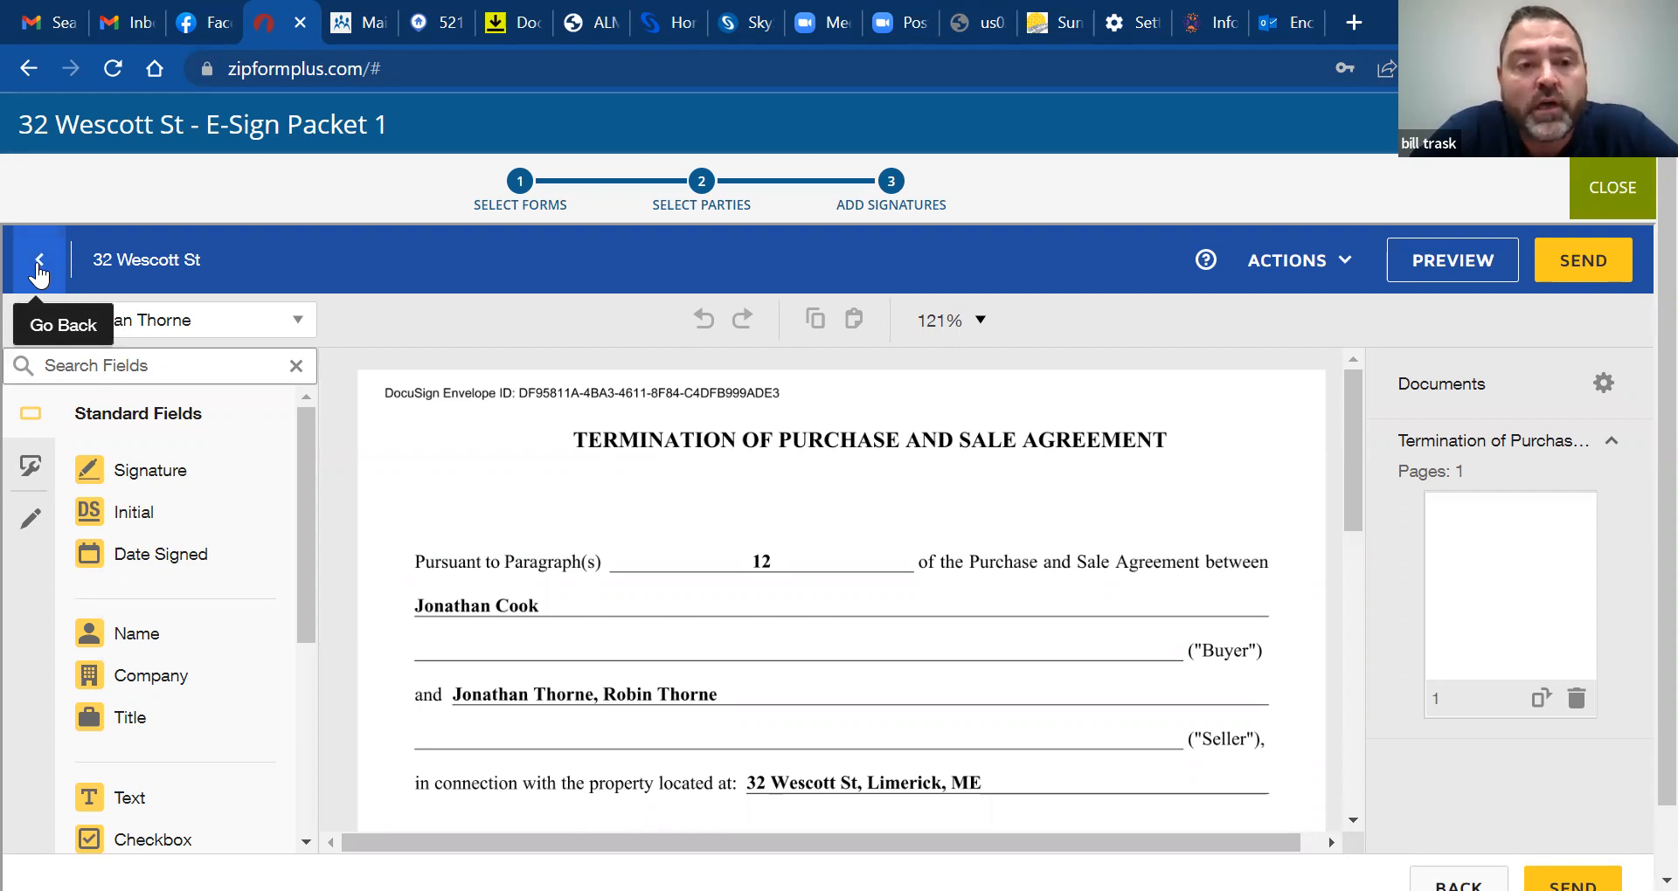
{"action": "left_click", "coordinate": [39, 271]}
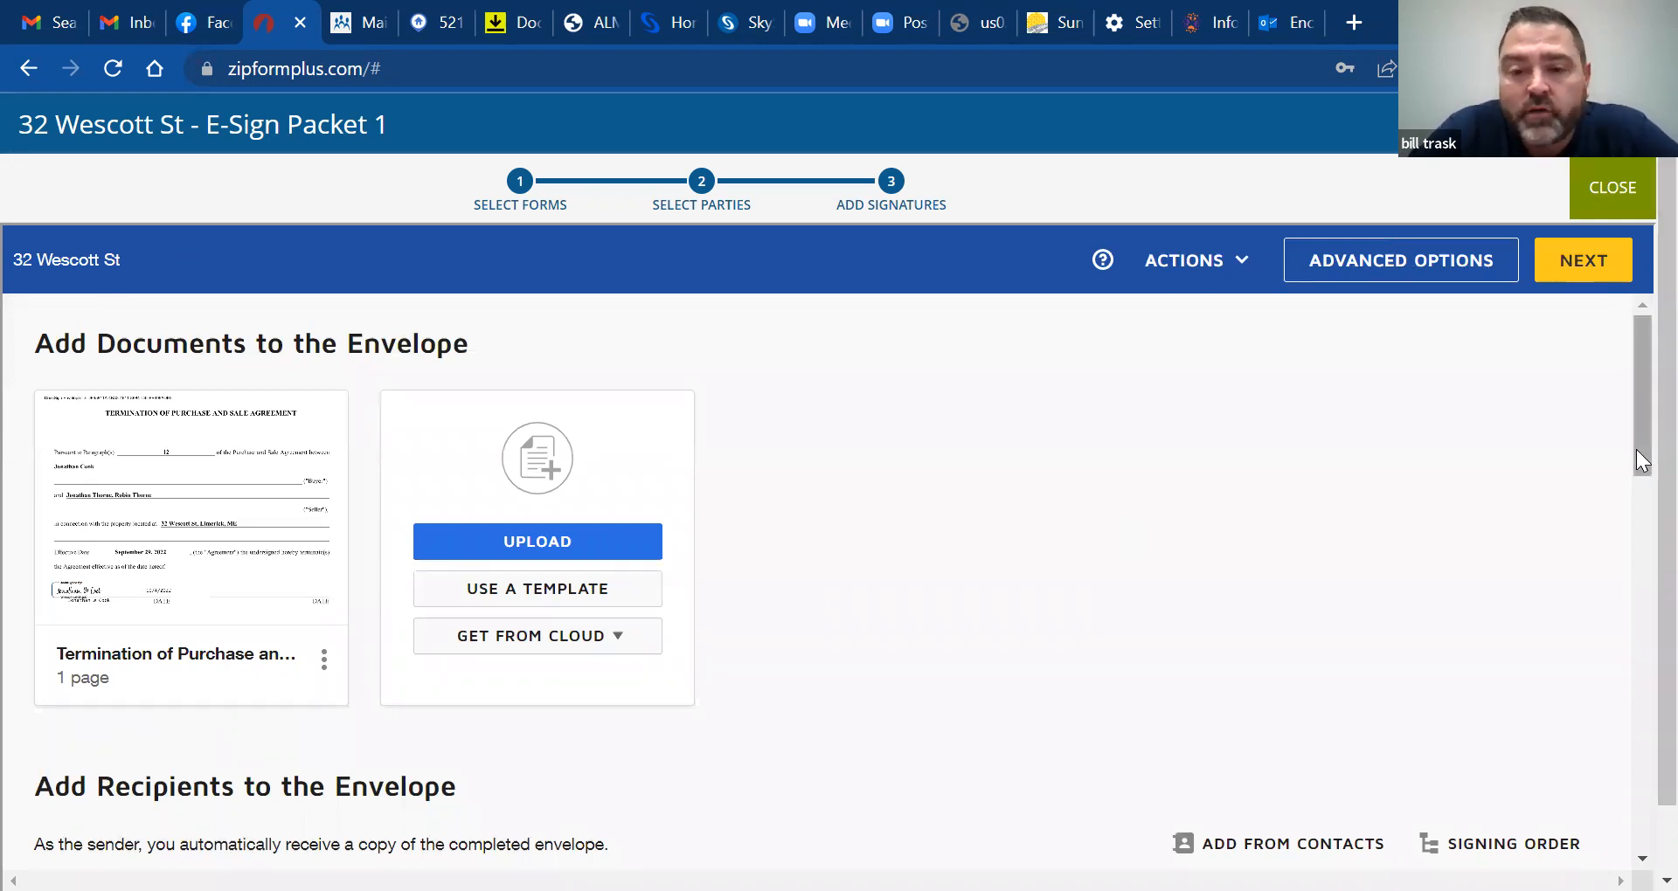
{"action": "left_click_drag", "start_coordinate": [1637, 450], "coordinate": [1641, 601]}
{"action": "scroll", "coordinate": [1637, 559], "scroll_direction": "down", "scroll_amount": 1}
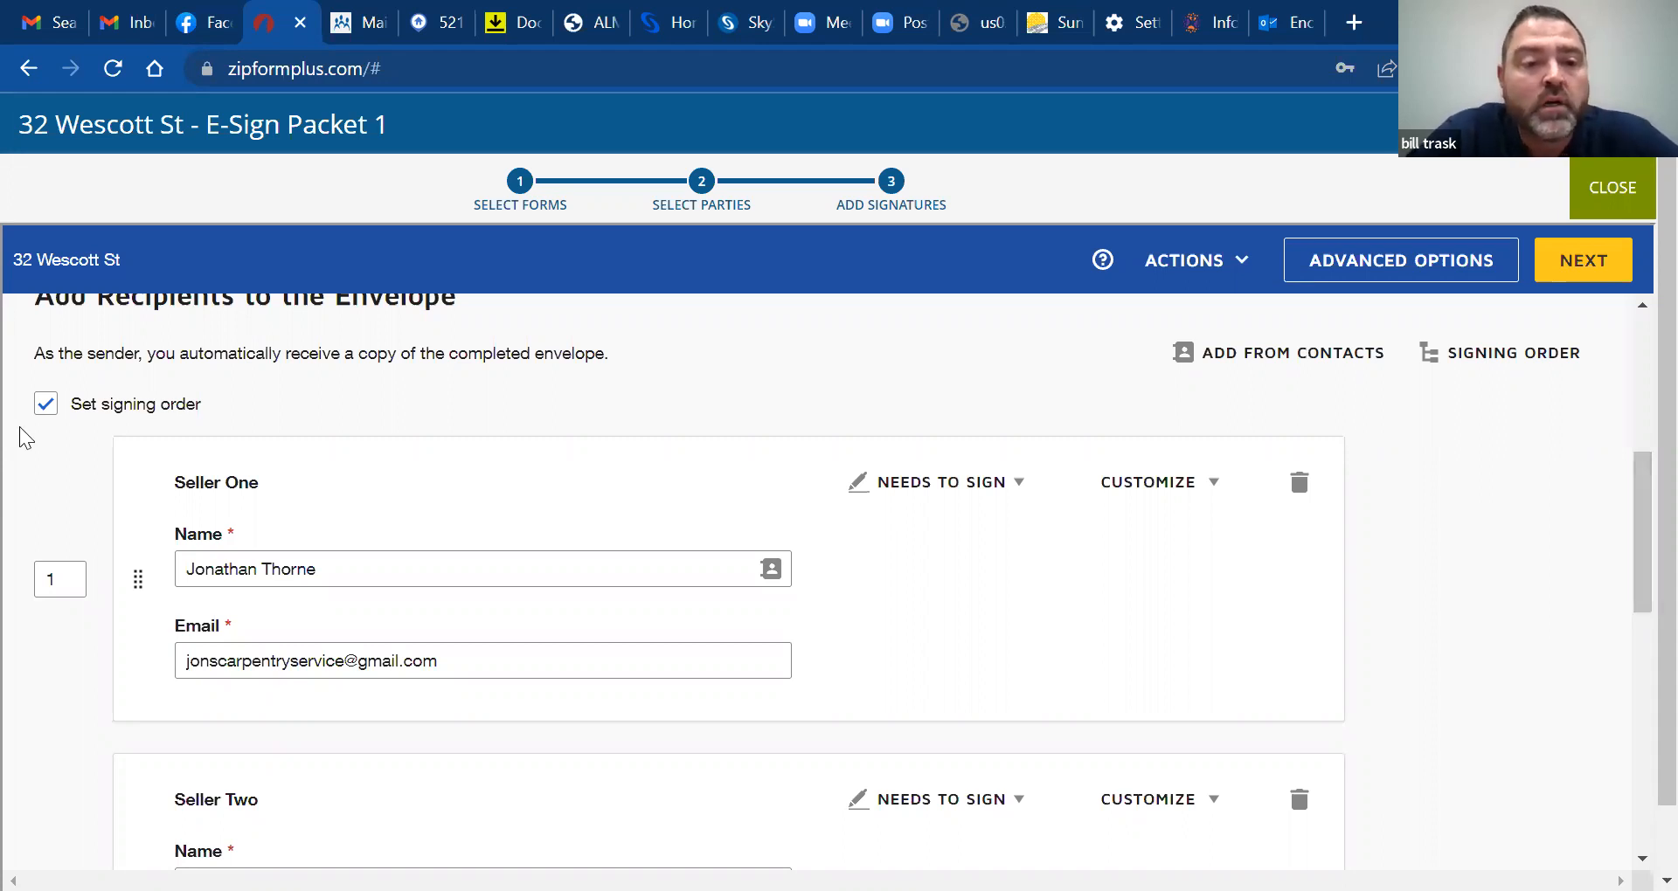
{"action": "left_click_drag", "start_coordinate": [1636, 466], "coordinate": [1613, 353]}
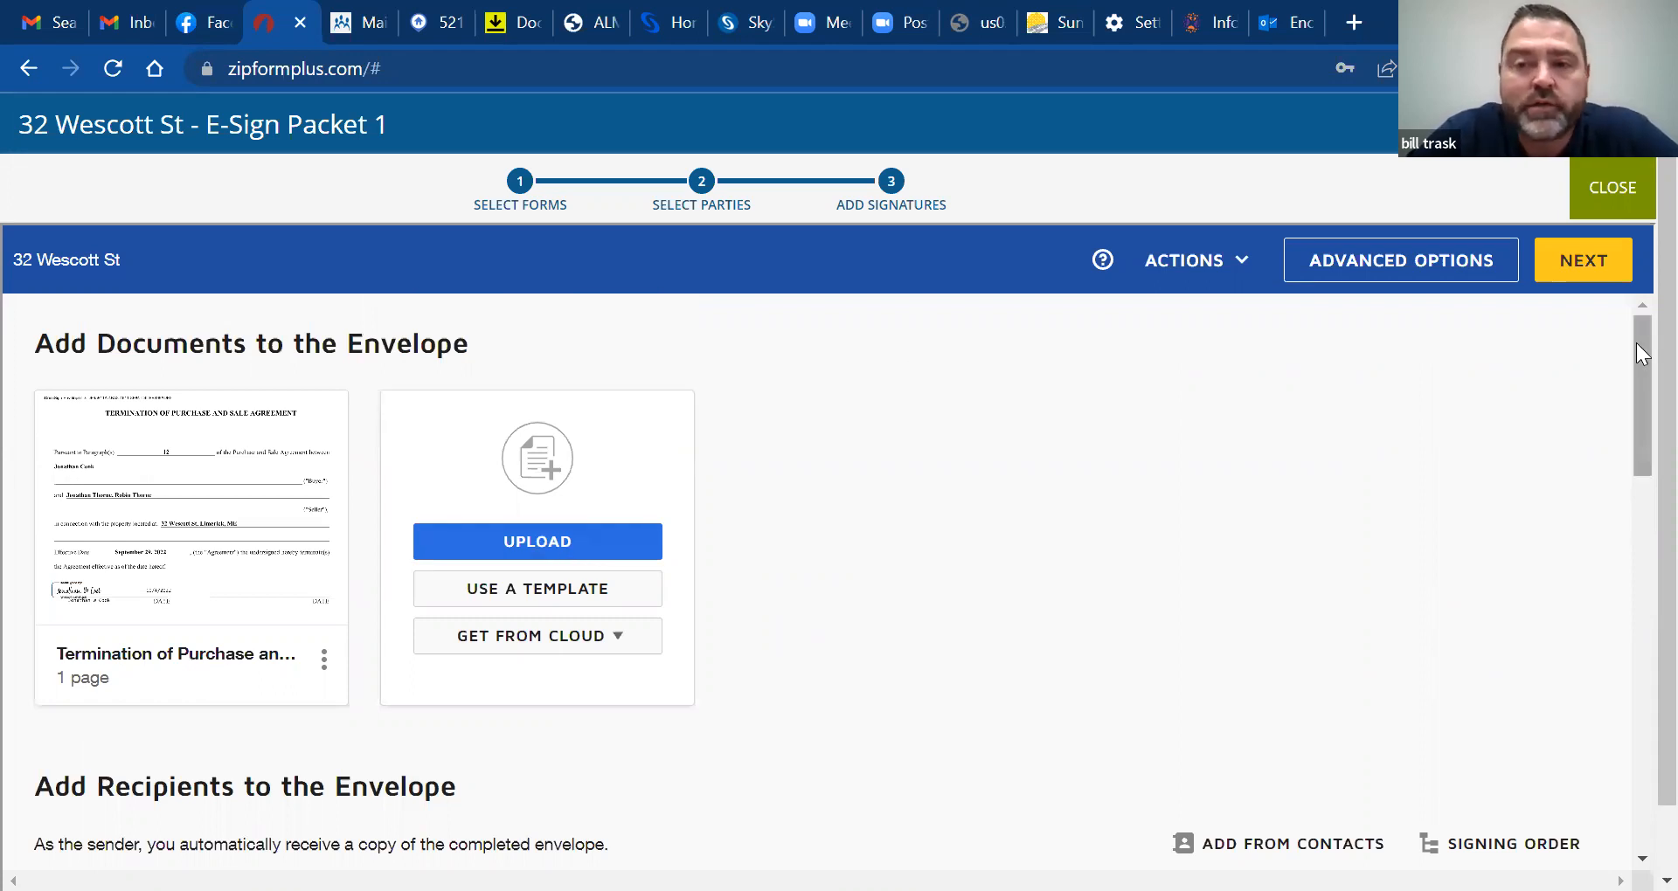
{"action": "left_click_drag", "start_coordinate": [1635, 345], "coordinate": [1636, 443]}
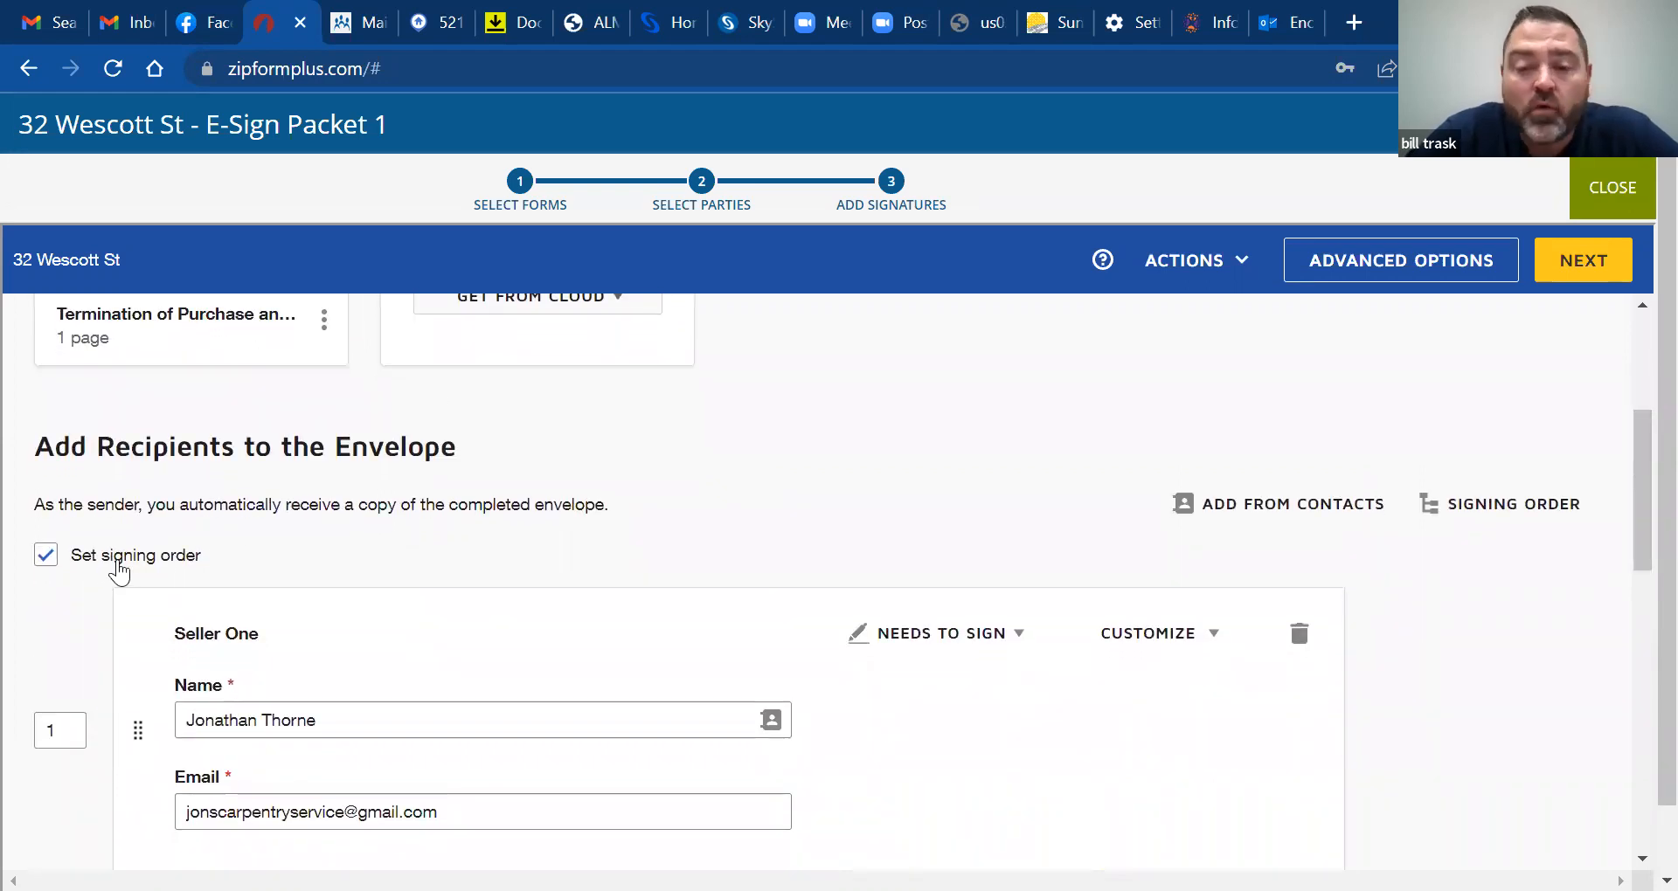
{"action": "left_click_drag", "start_coordinate": [1637, 511], "coordinate": [1639, 556]}
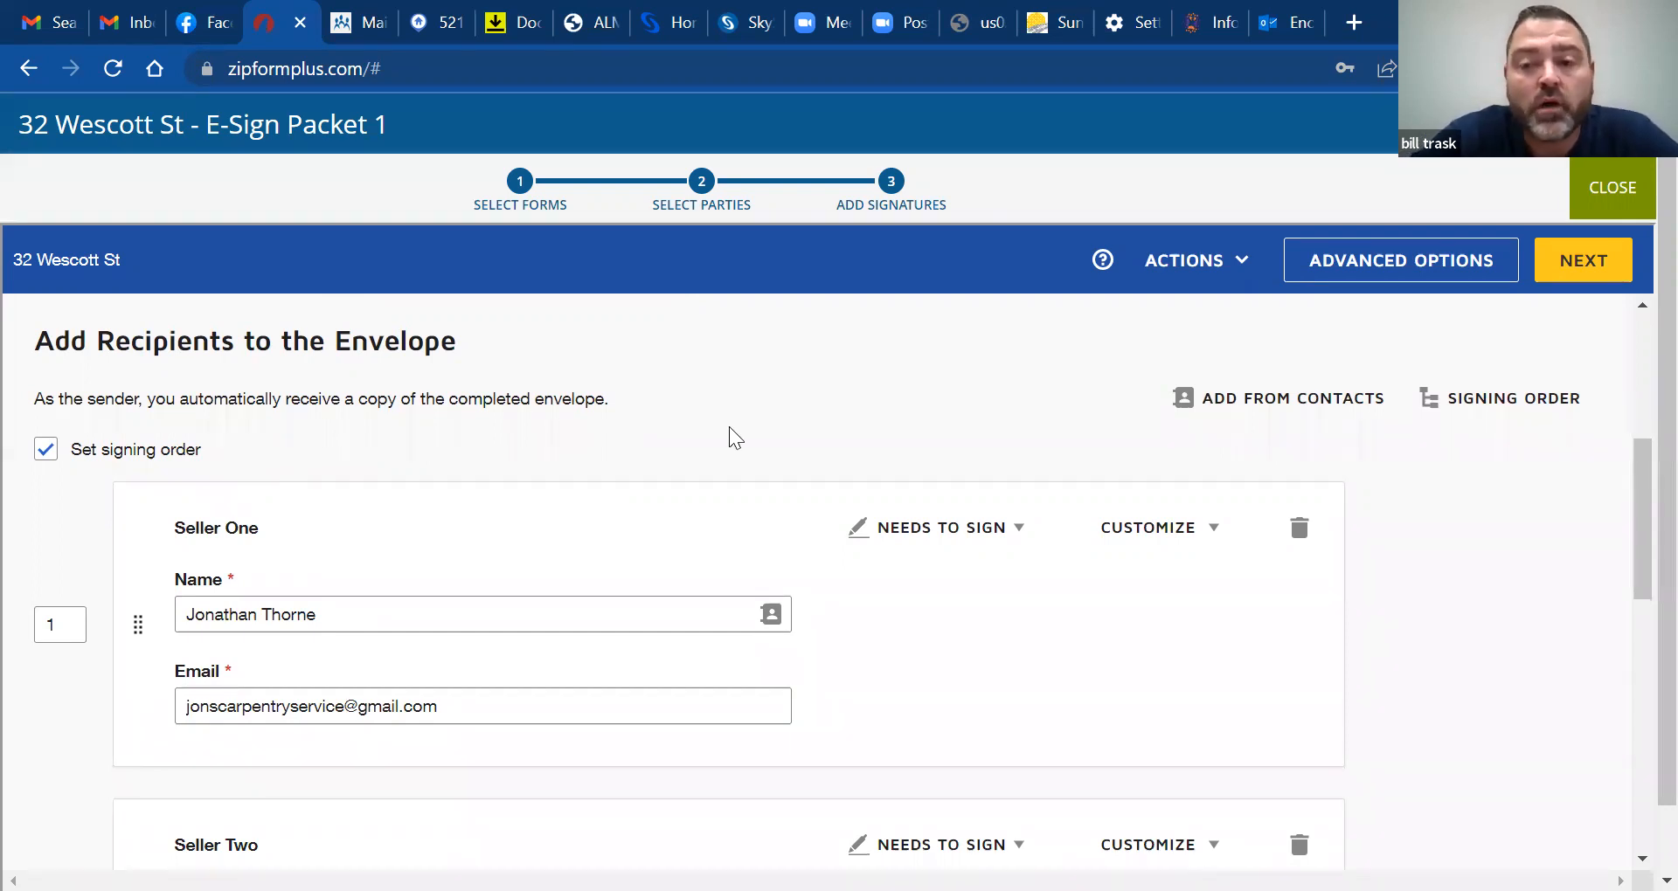
{"action": "left_click_drag", "start_coordinate": [1641, 462], "coordinate": [1641, 488]}
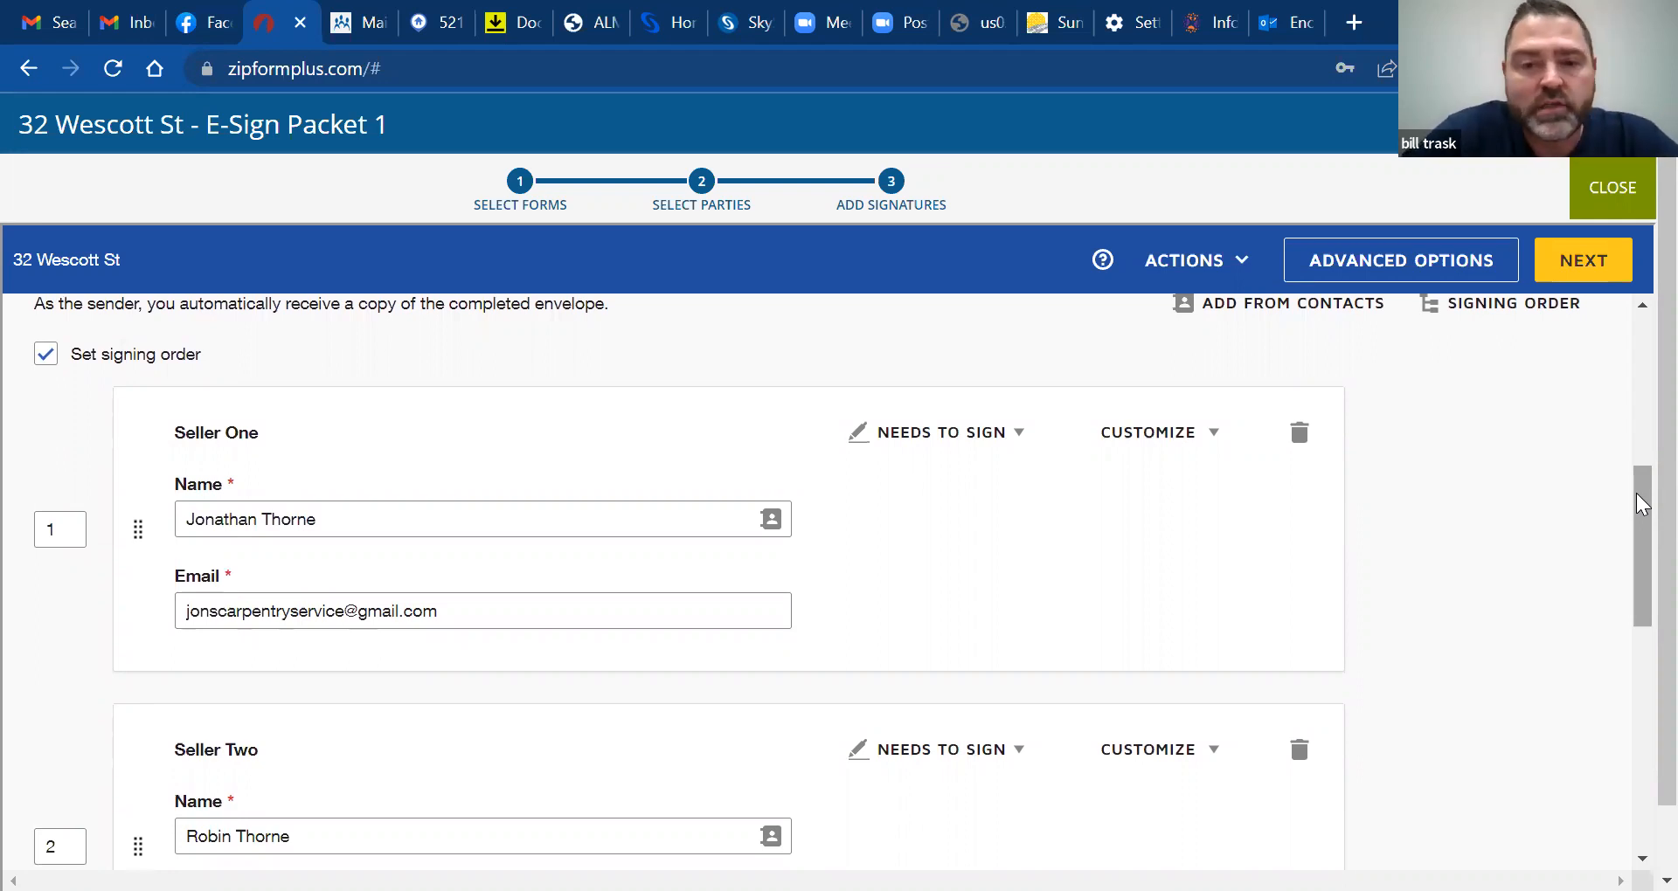
{"action": "left_click_drag", "start_coordinate": [1636, 505], "coordinate": [1636, 525]}
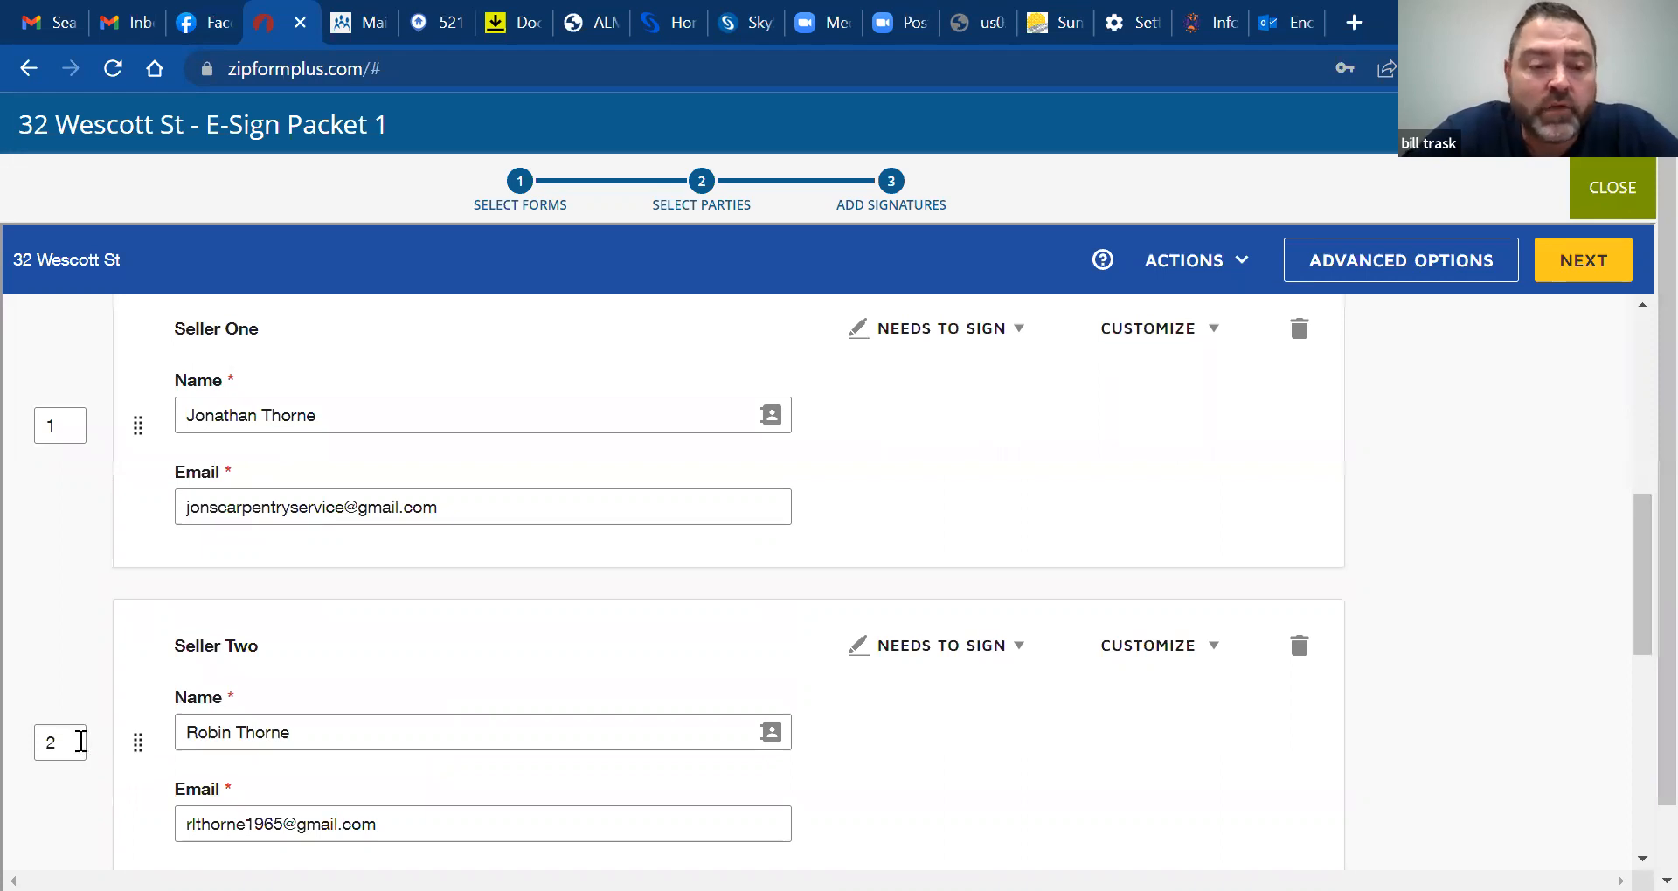
{"action": "mouse_move", "coordinate": [1636, 588]}
{"action": "left_mouse_down"}
{"action": "mouse_move", "coordinate": [1641, 527]}
{"action": "mouse_move", "coordinate": [1637, 588]}
{"action": "left_mouse_up"}
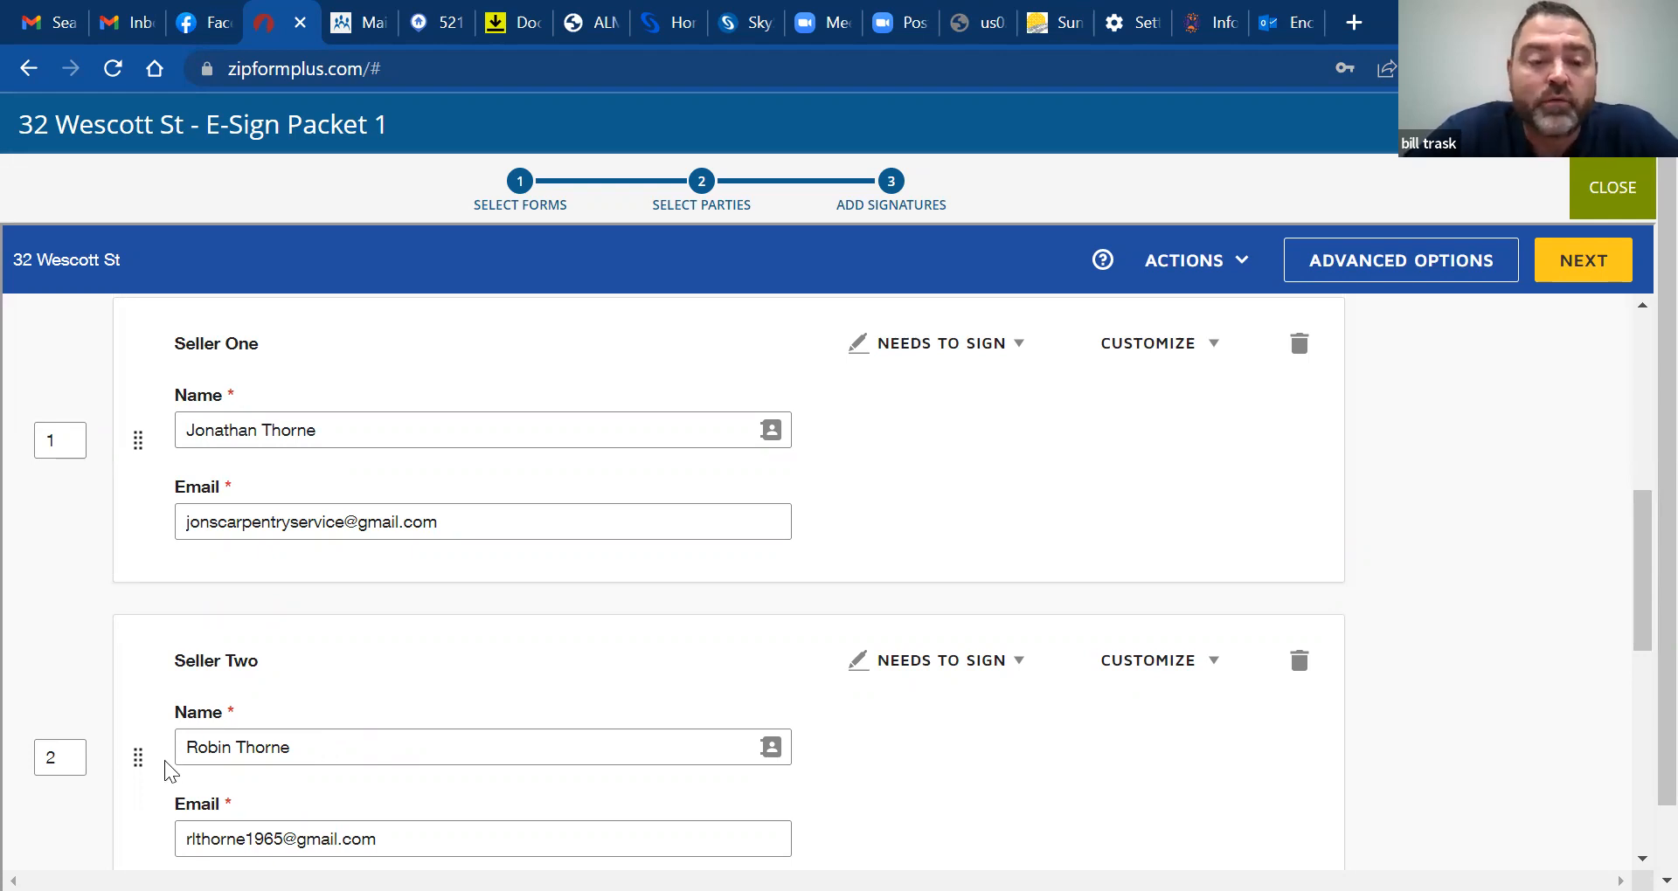
Change Seller Two's signing order from 2 to 1 to match Seller One
{"action": "left_click", "coordinate": [75, 759]}
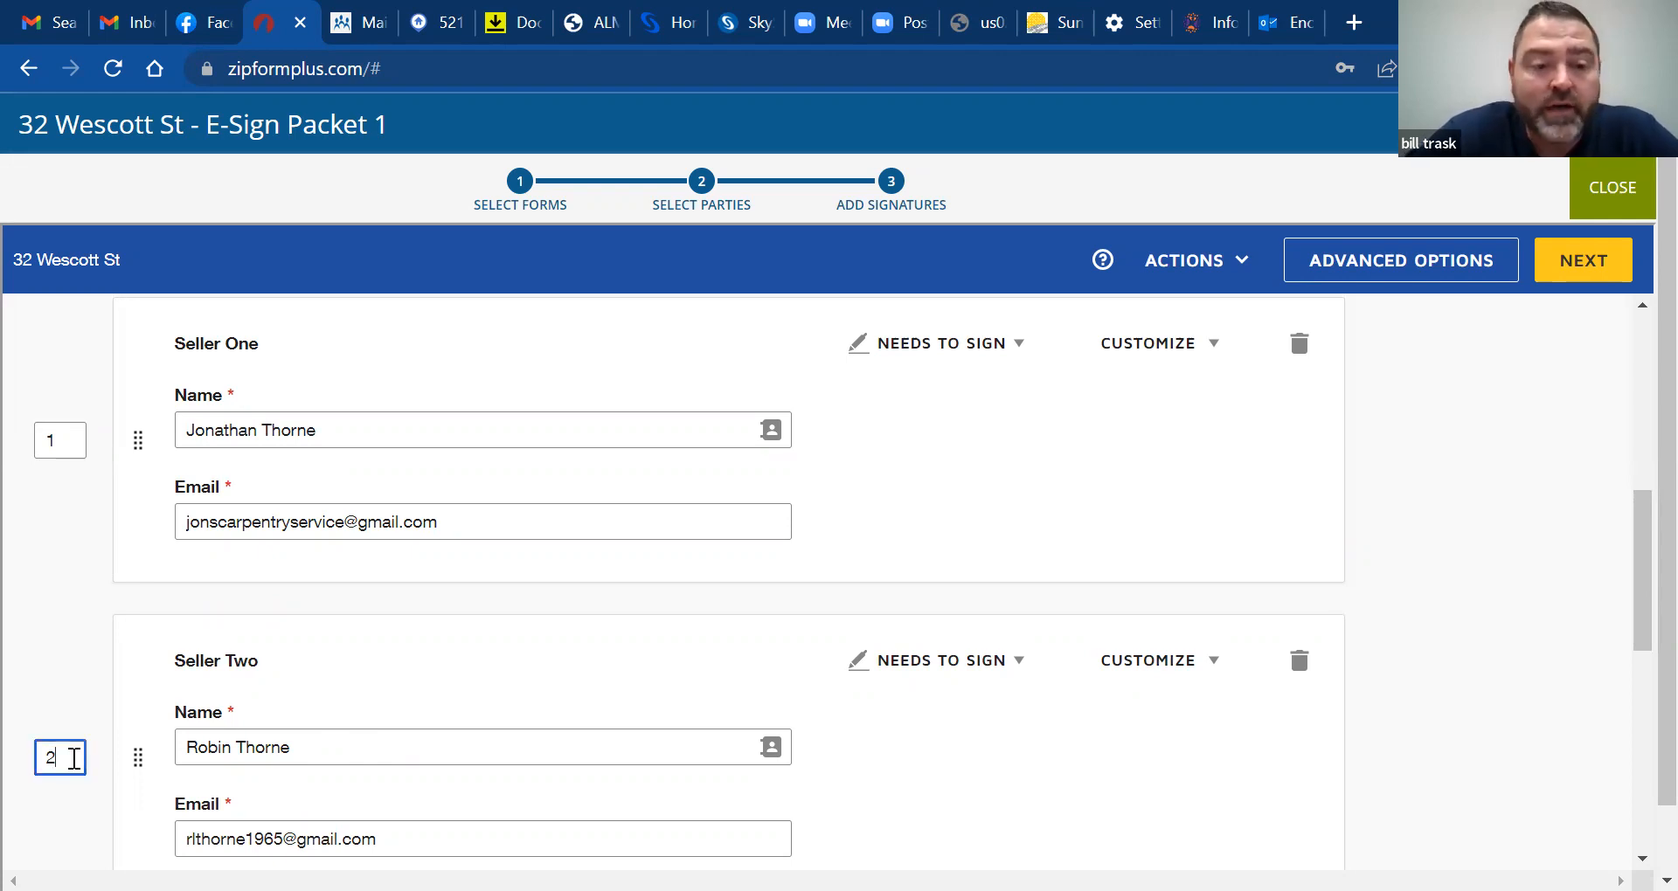
{"action": "key", "text": "BackSpace"}
{"action": "type", "text": "1"}
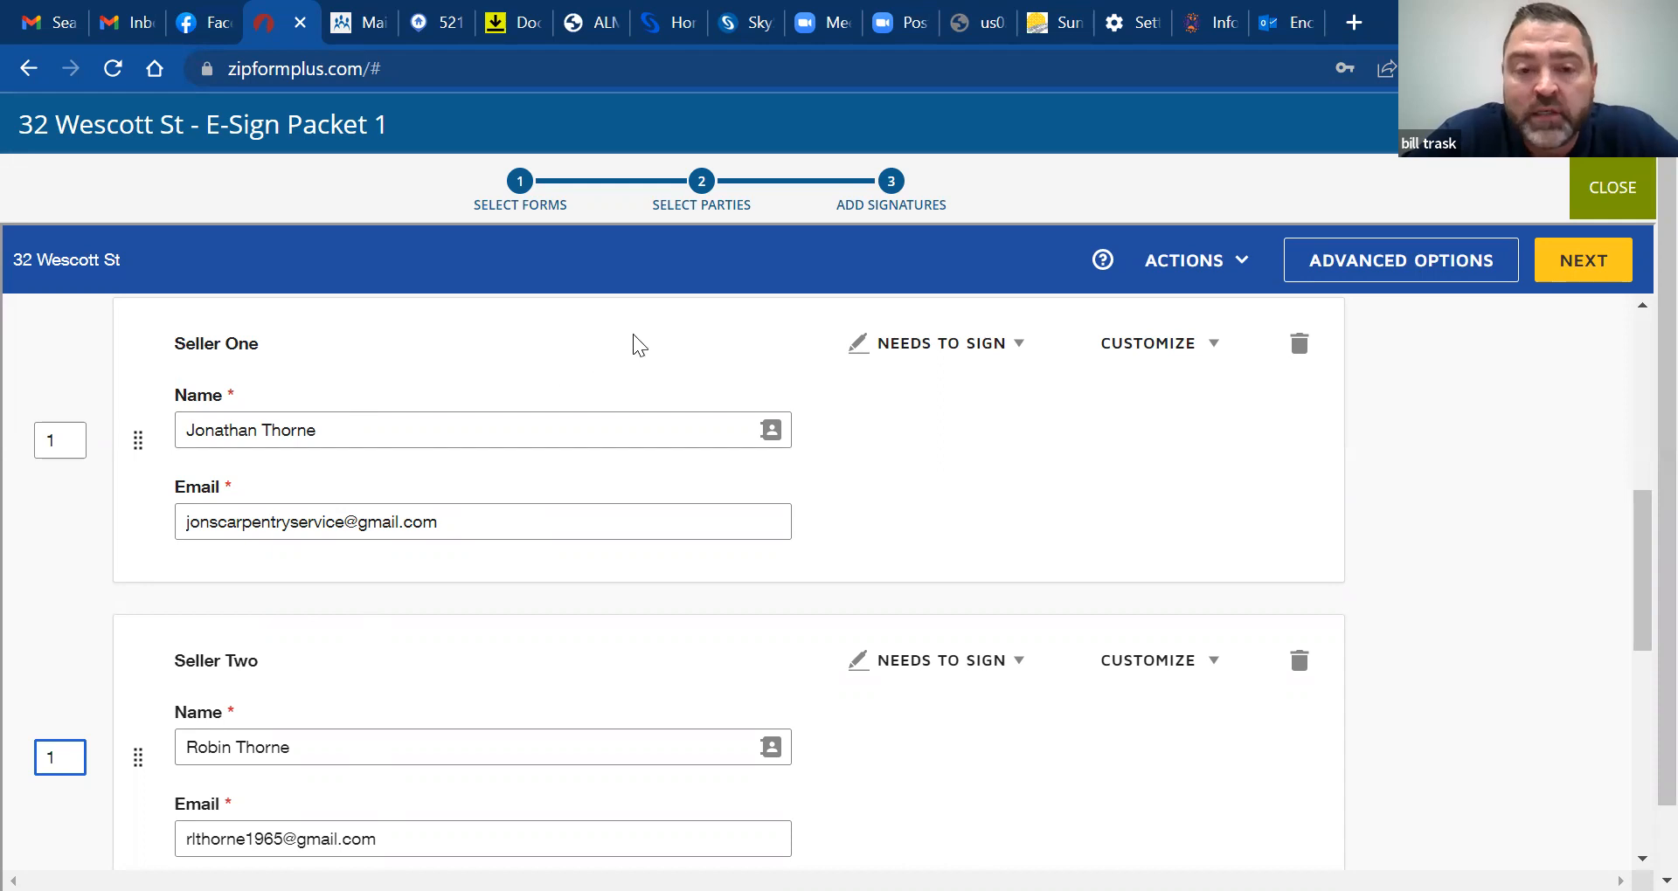
Add a second, blank recipient card to the envelope
{"action": "left_click_drag", "start_coordinate": [1636, 539], "coordinate": [1637, 574]}
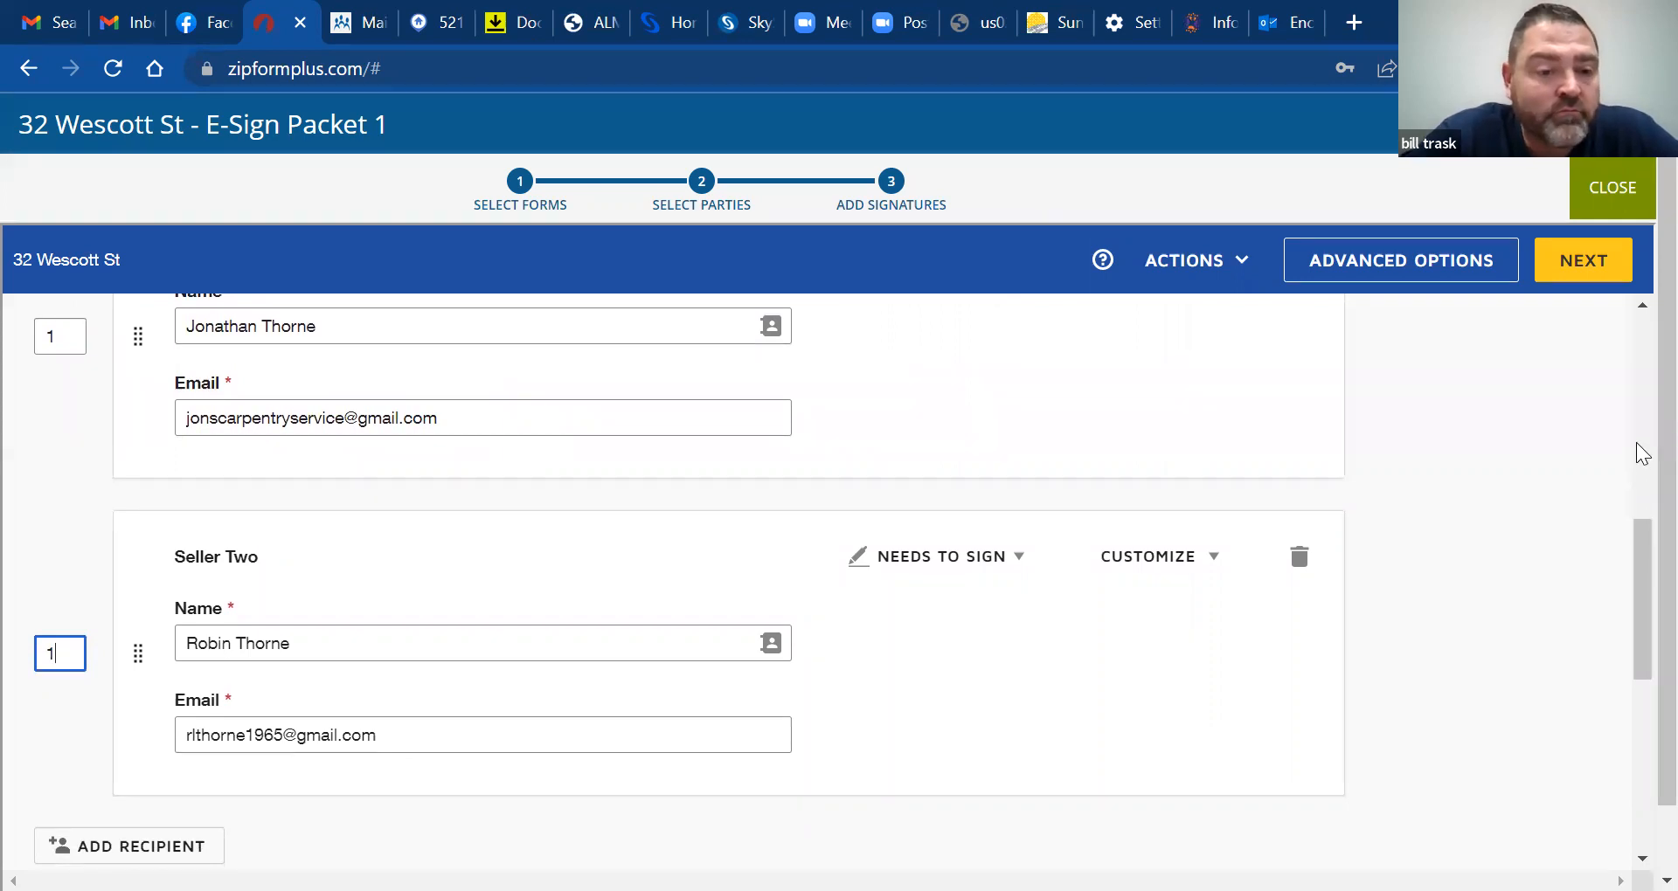
{"action": "left_click_drag", "start_coordinate": [1632, 566], "coordinate": [1637, 589]}
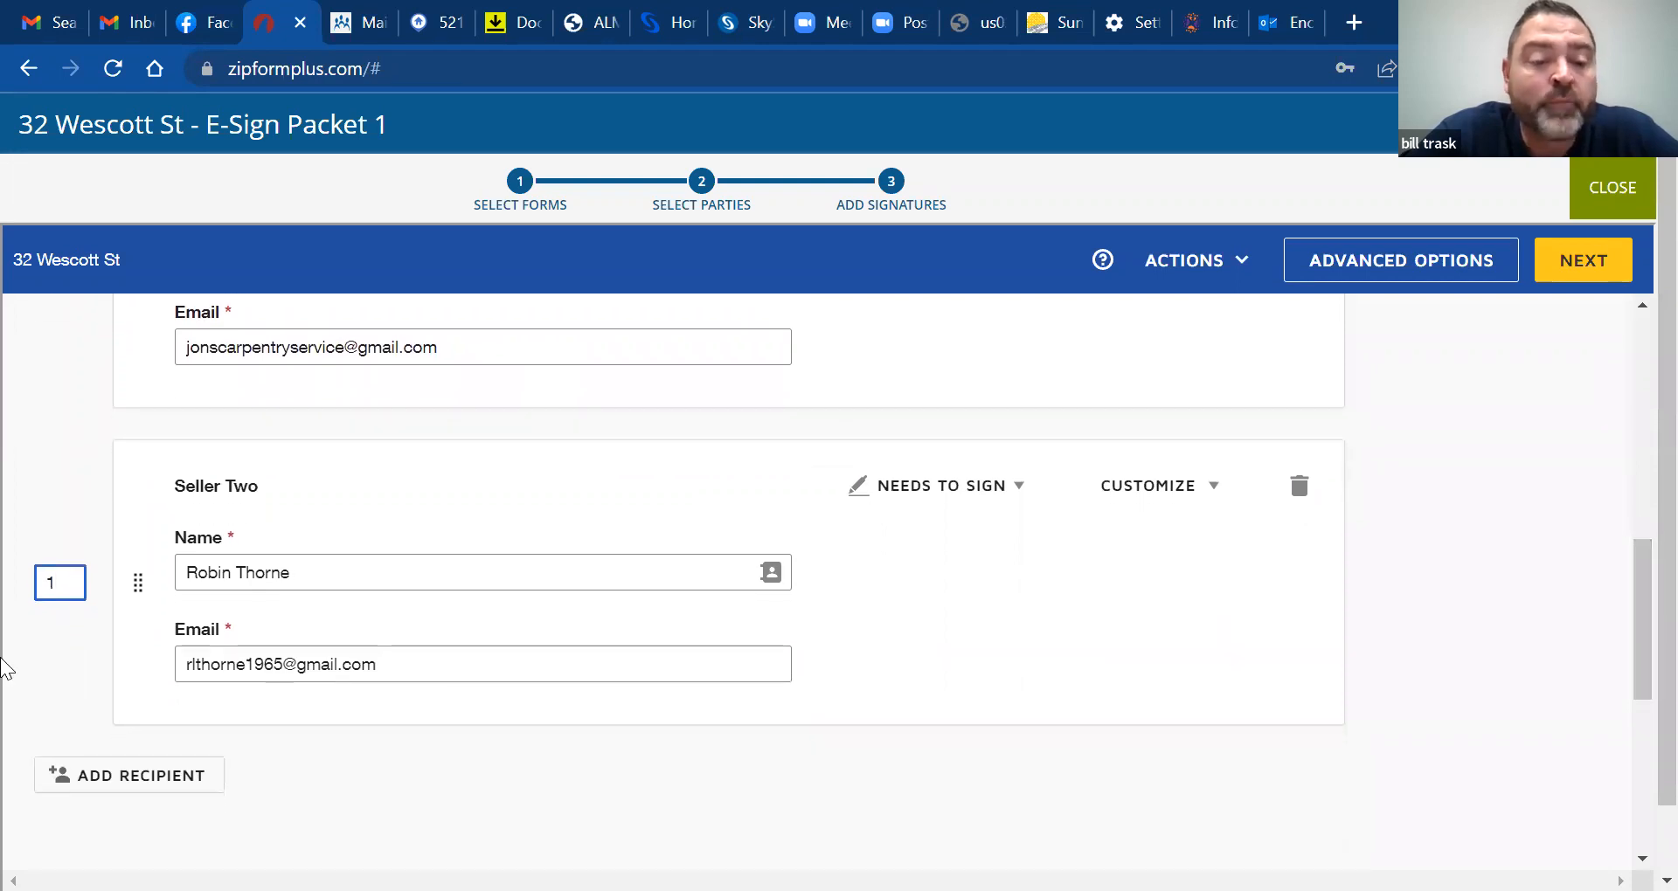
{"action": "left_click", "coordinate": [168, 776]}
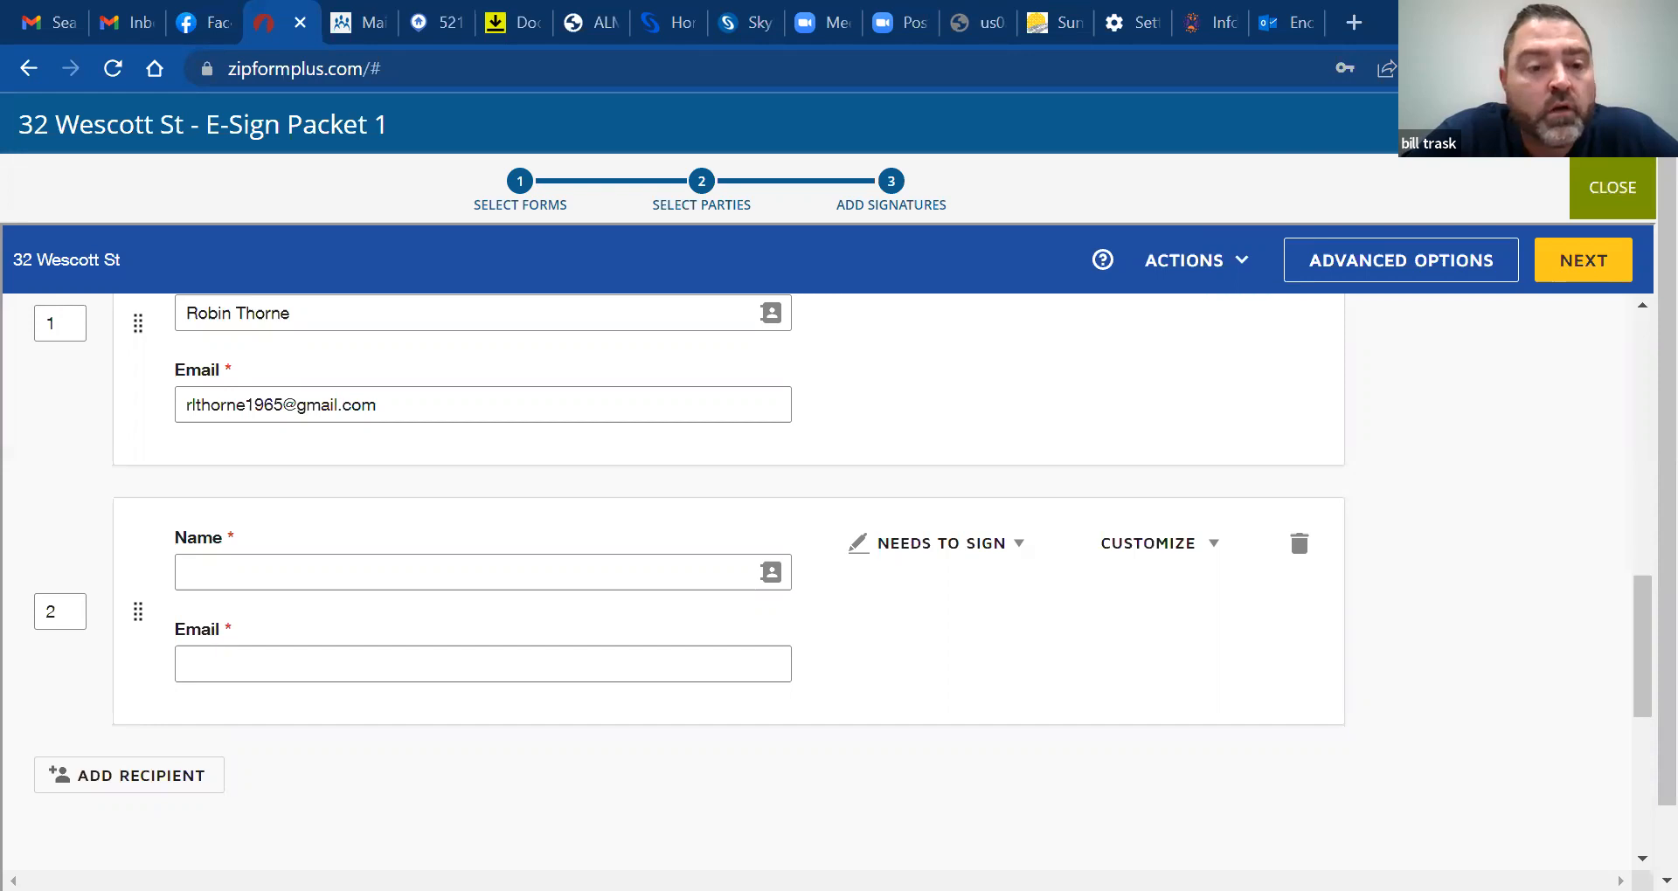
Fill recipient 2's name and e-mail by searching contacts and picking the matching agent
{"action": "left_click", "coordinate": [344, 575]}
{"action": "right_click", "coordinate": [344, 577]}
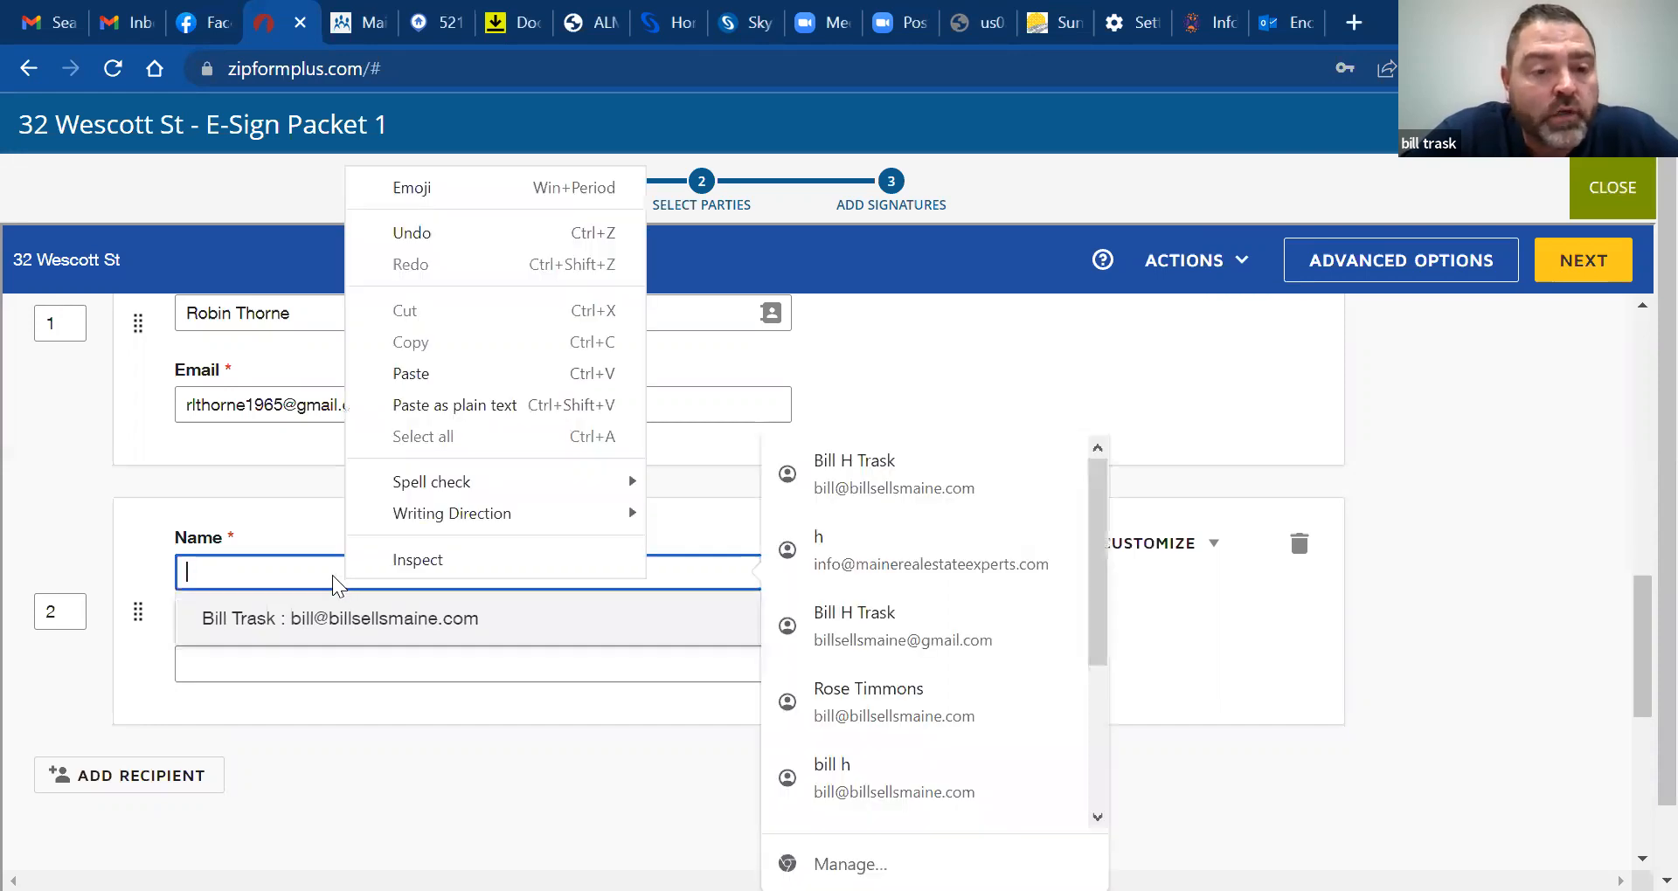
{"action": "left_click", "coordinate": [310, 579]}
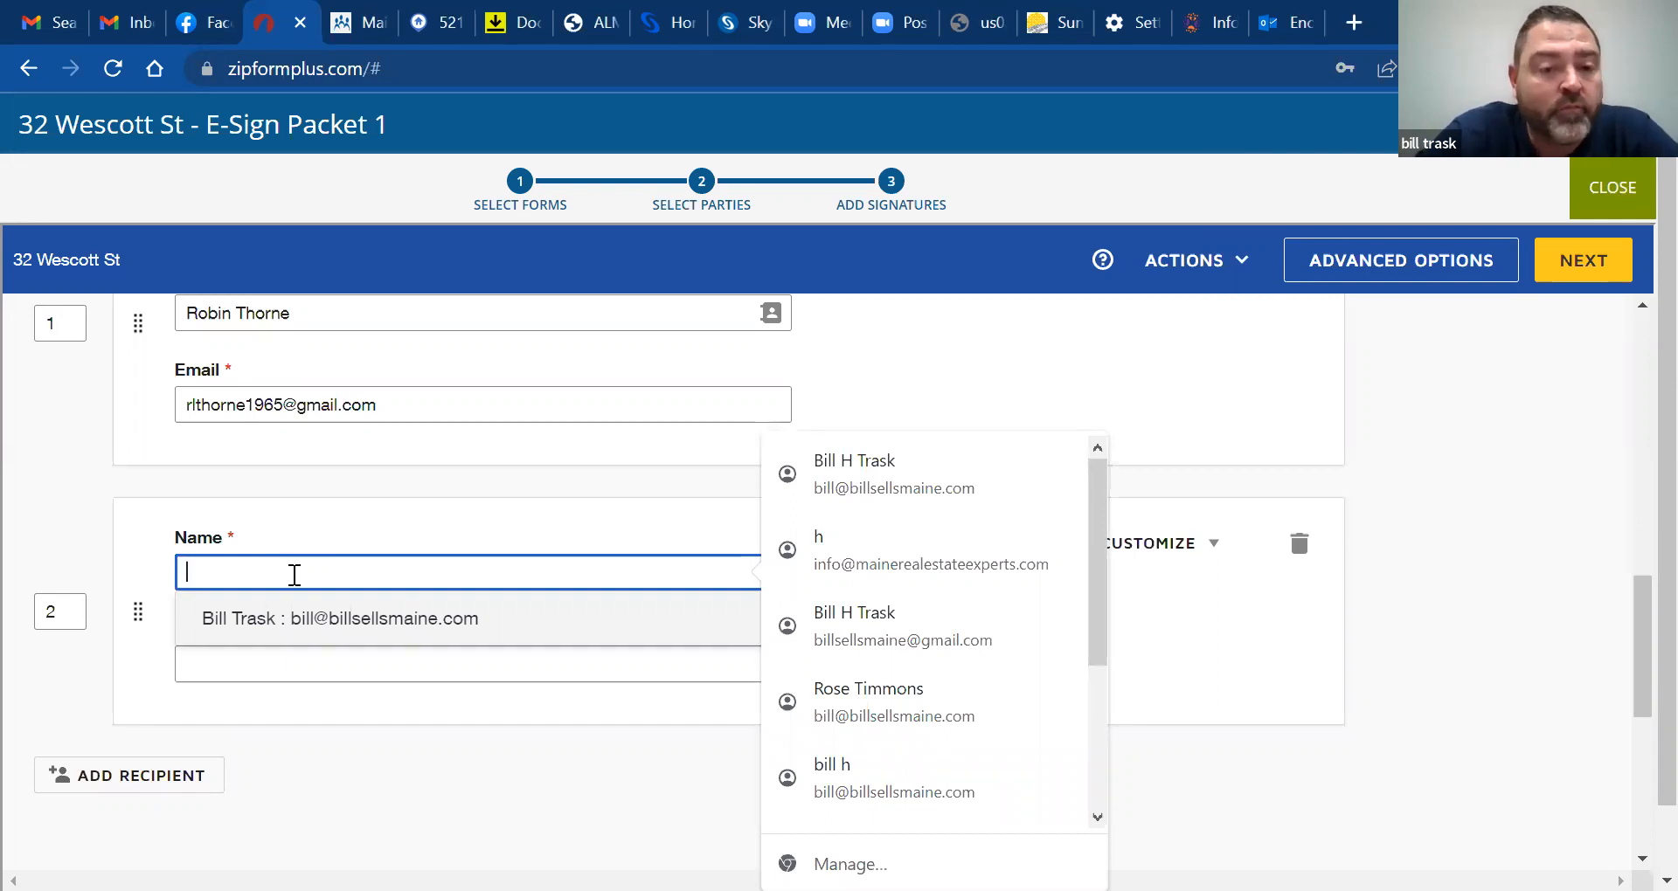
{"action": "type", "text": "dav"}
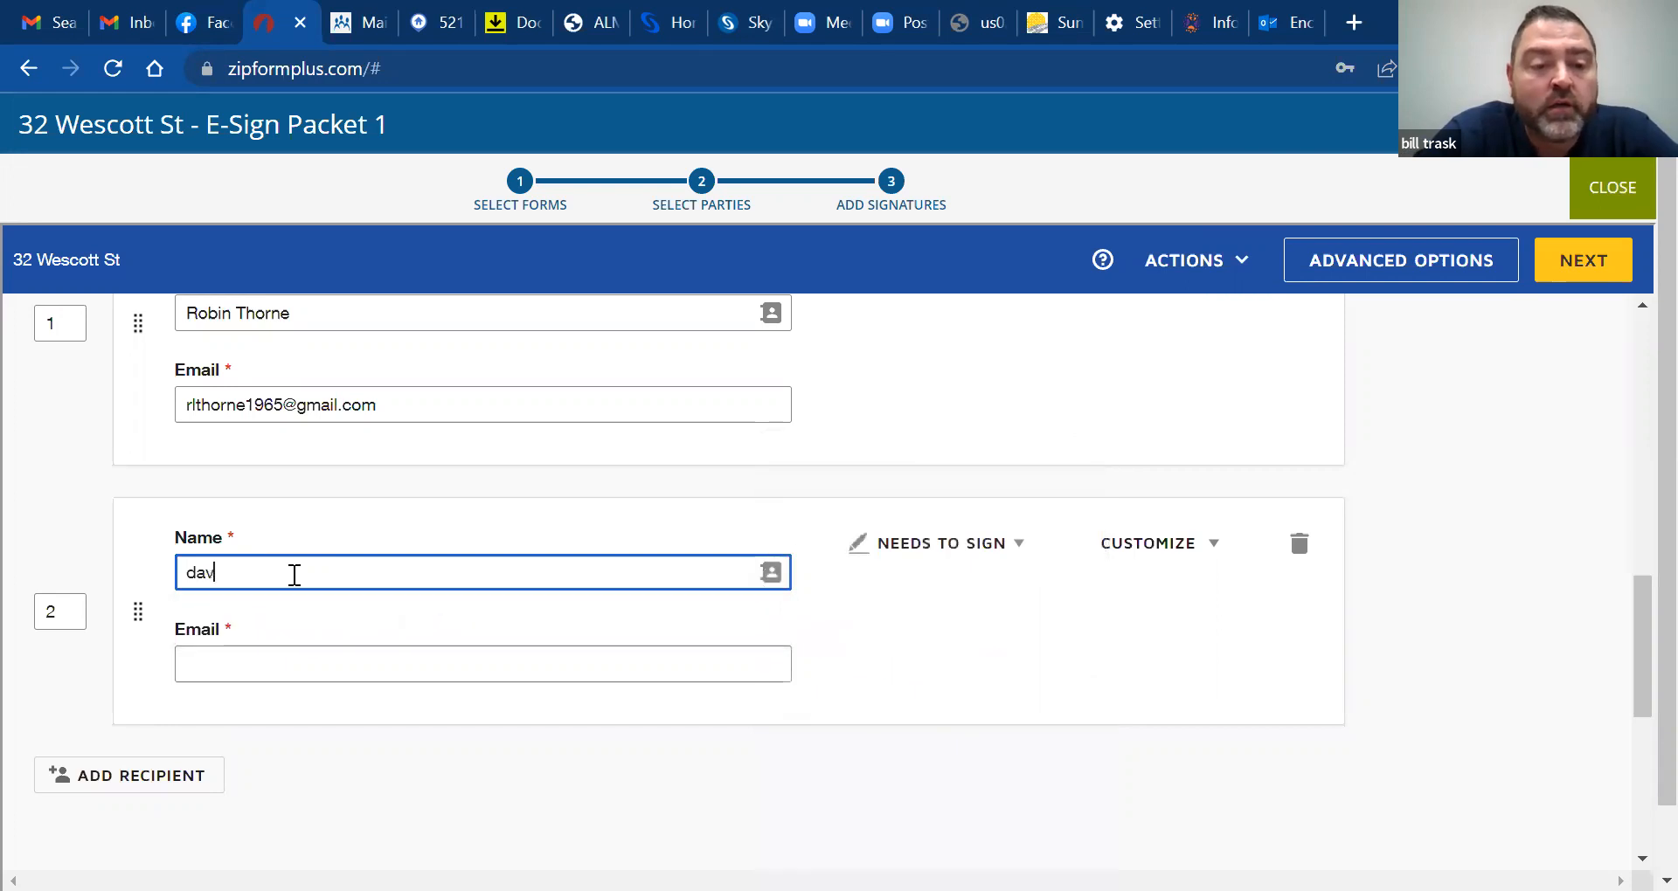
{"action": "type", "text": "id"}
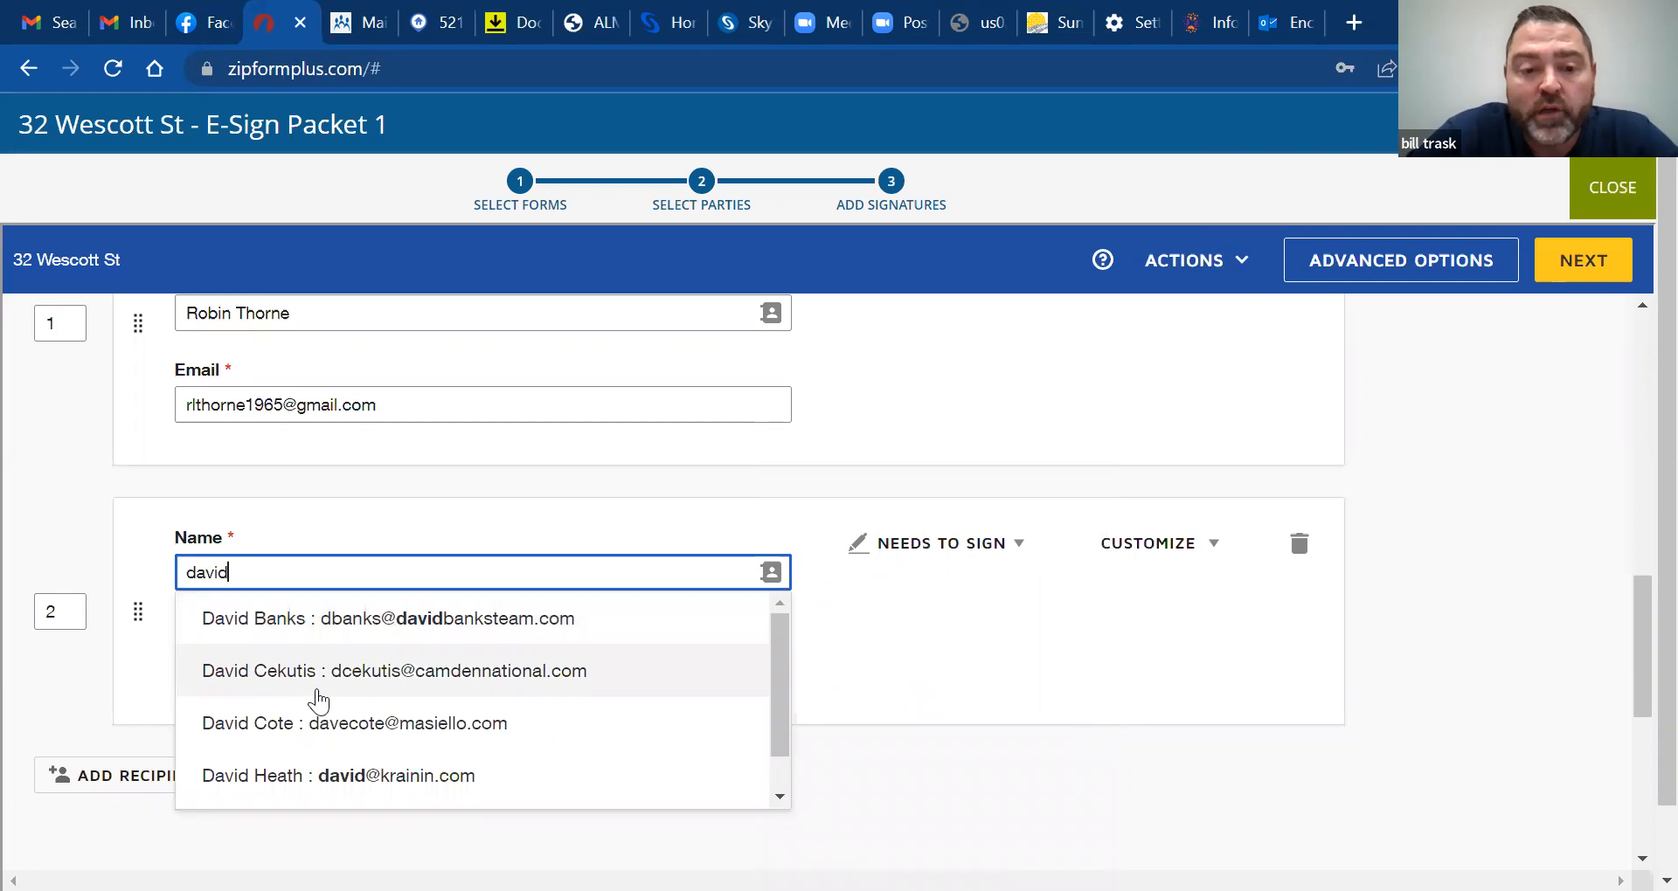
{"action": "key", "text": "BackSpace"}
{"action": "key", "text": "BackSpace"}
{"action": "key", "text": "BackSpace"}
{"action": "key", "text": "BackSpace"}
{"action": "key", "text": "BackSpace"}
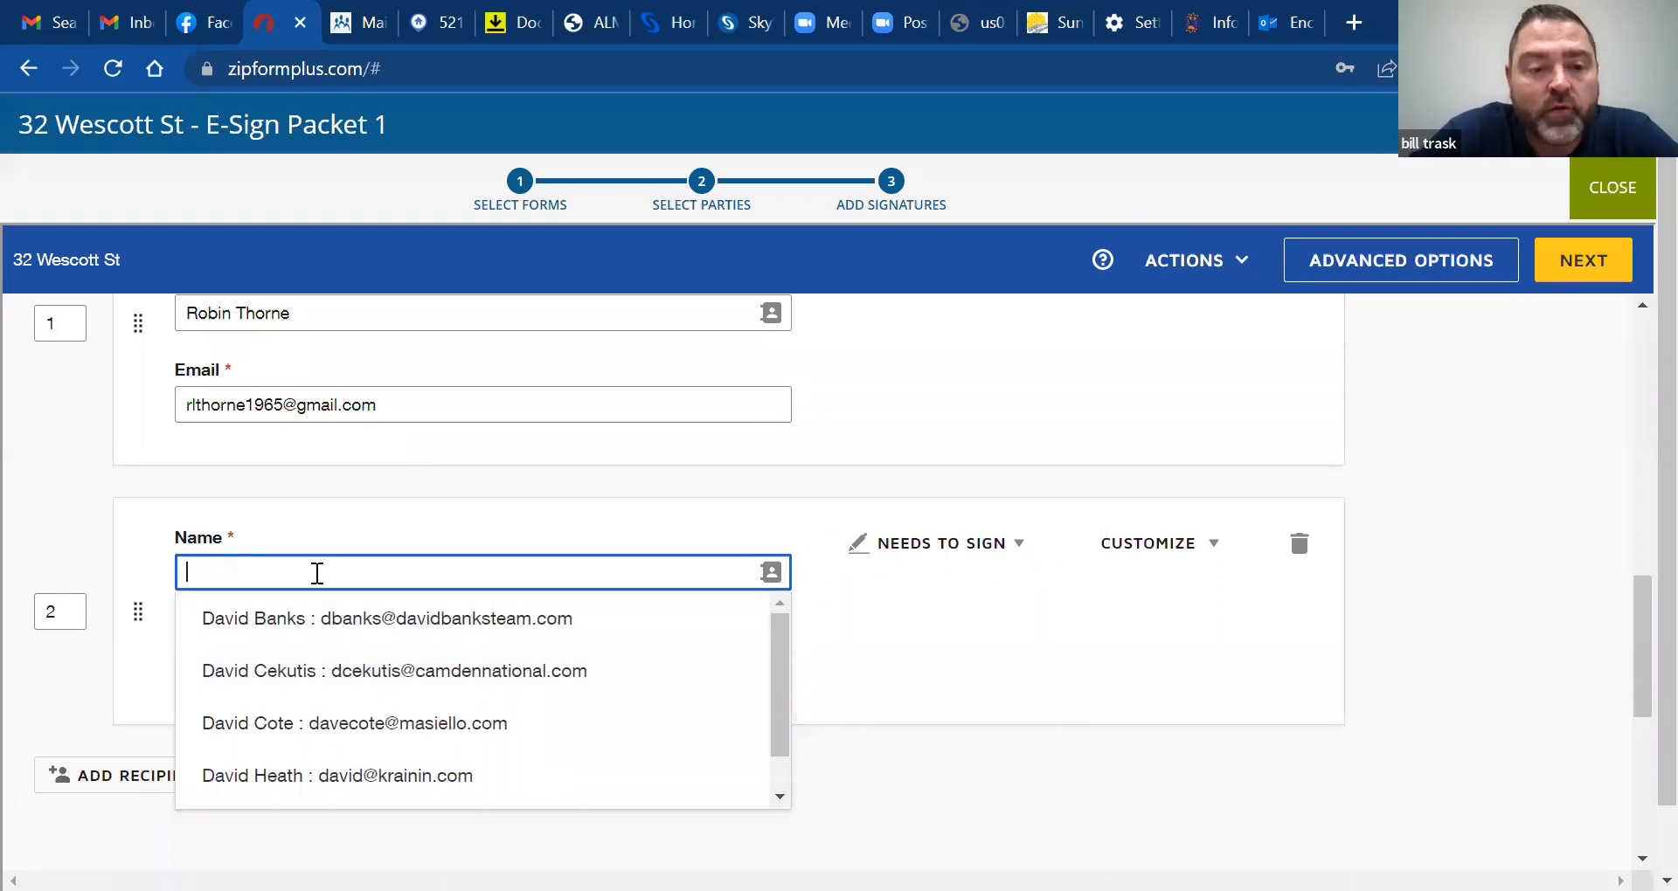
{"action": "type", "text": "nick"}
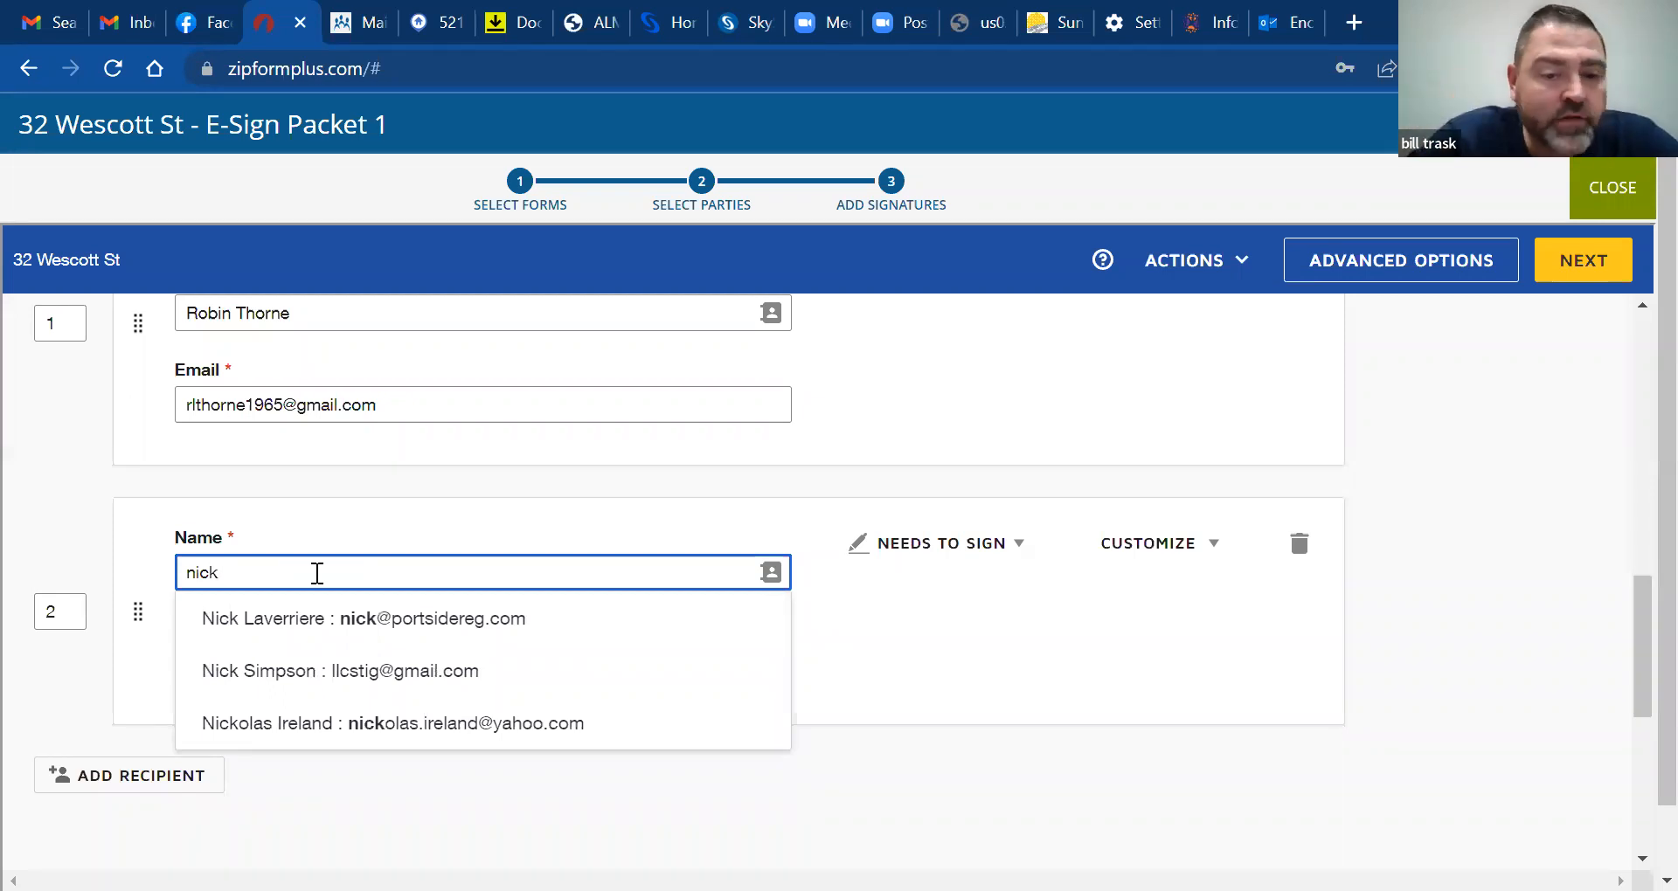
{"action": "left_click", "coordinate": [387, 631]}
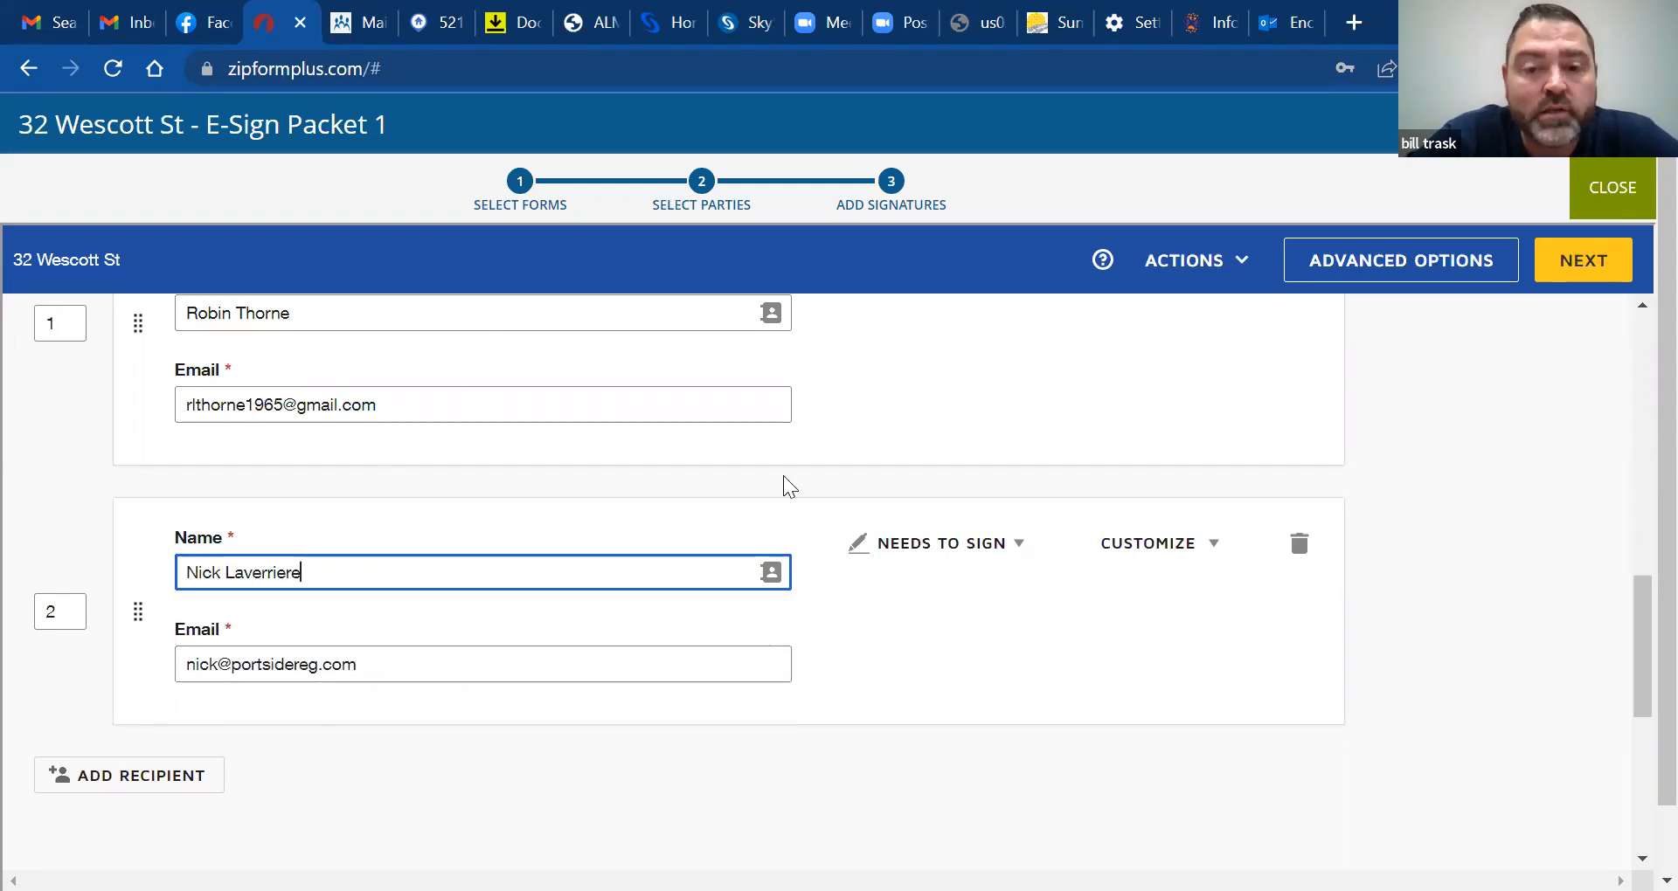
Set recipient 2's role to Receives a Copy instead of Needs to Sign
{"action": "left_click", "coordinate": [990, 545]}
{"action": "left_click", "coordinate": [993, 552]}
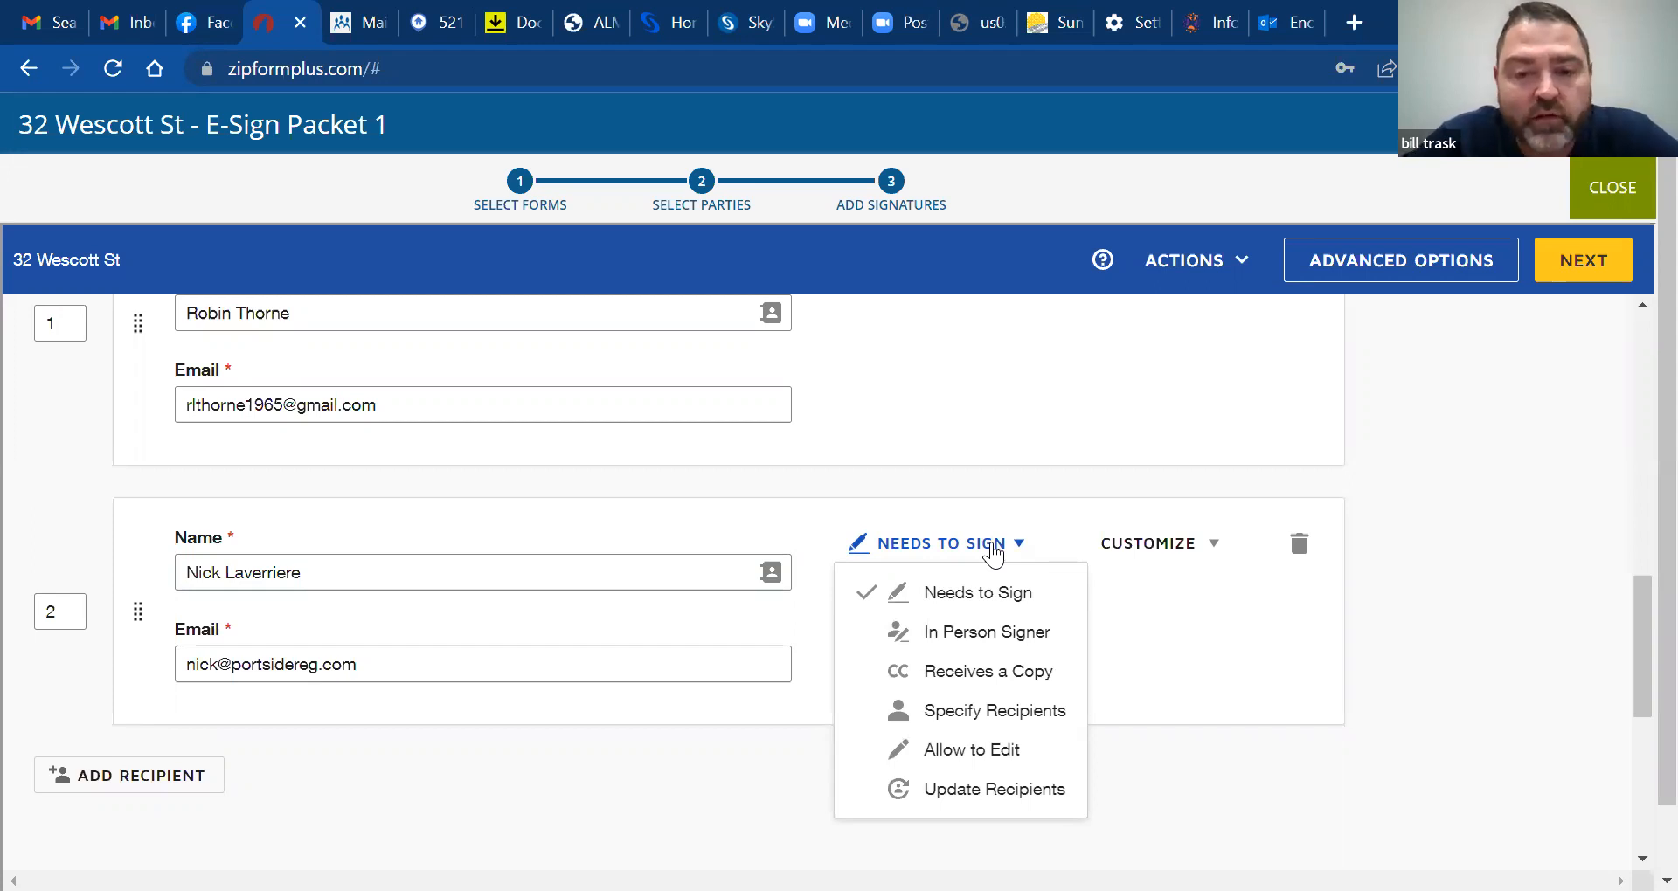
{"action": "left_click", "coordinate": [992, 680]}
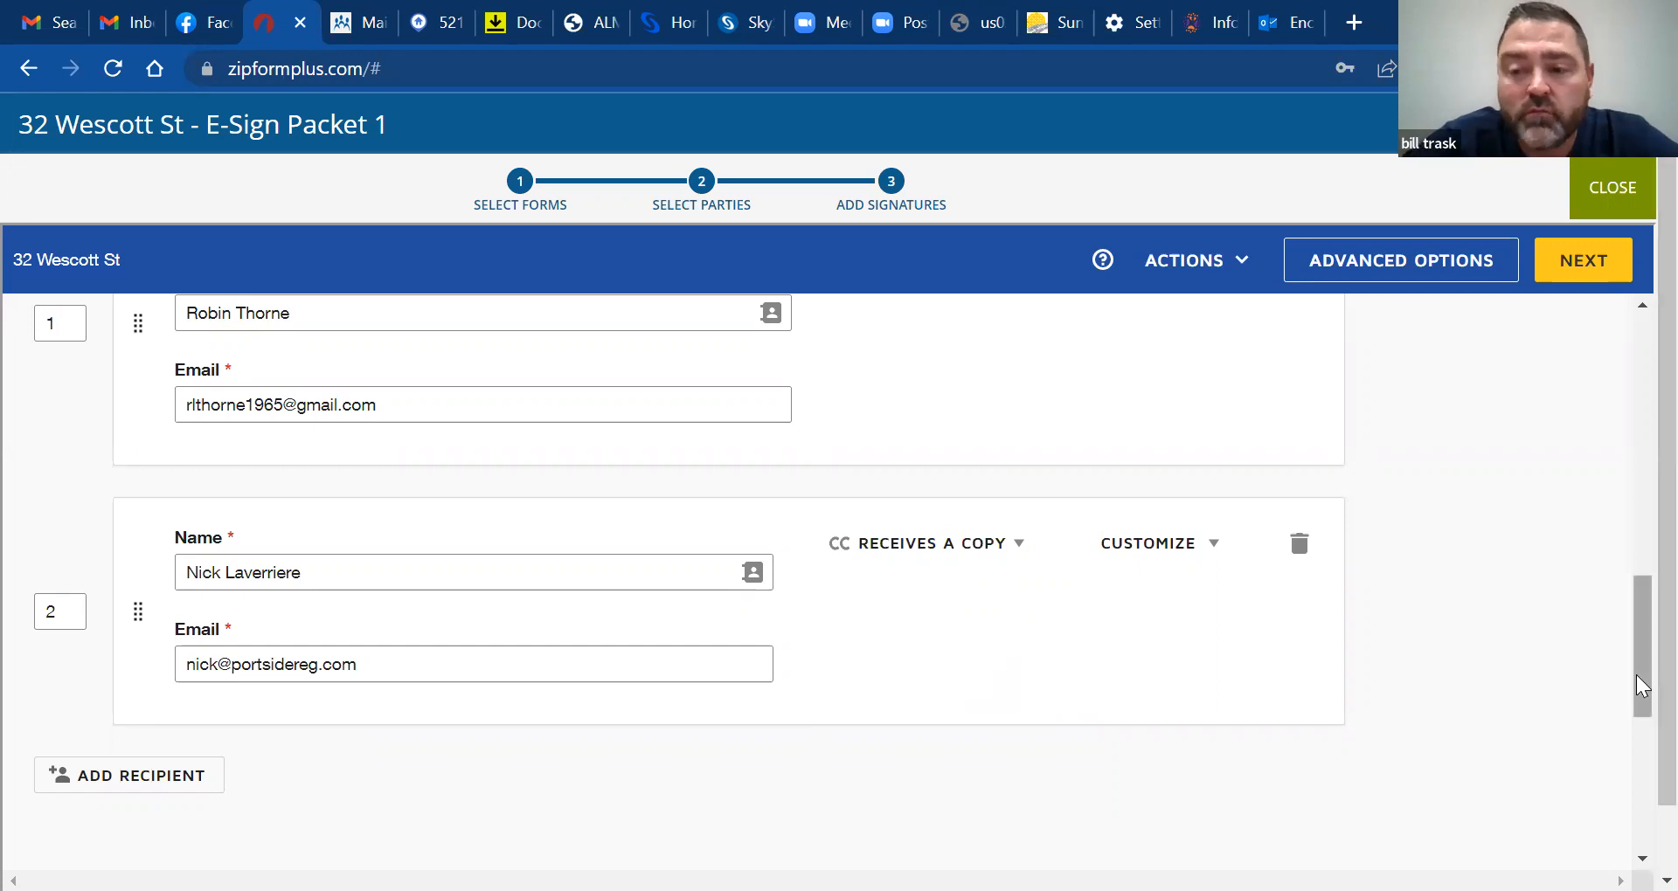
{"action": "left_click_drag", "start_coordinate": [1640, 688], "coordinate": [1636, 644]}
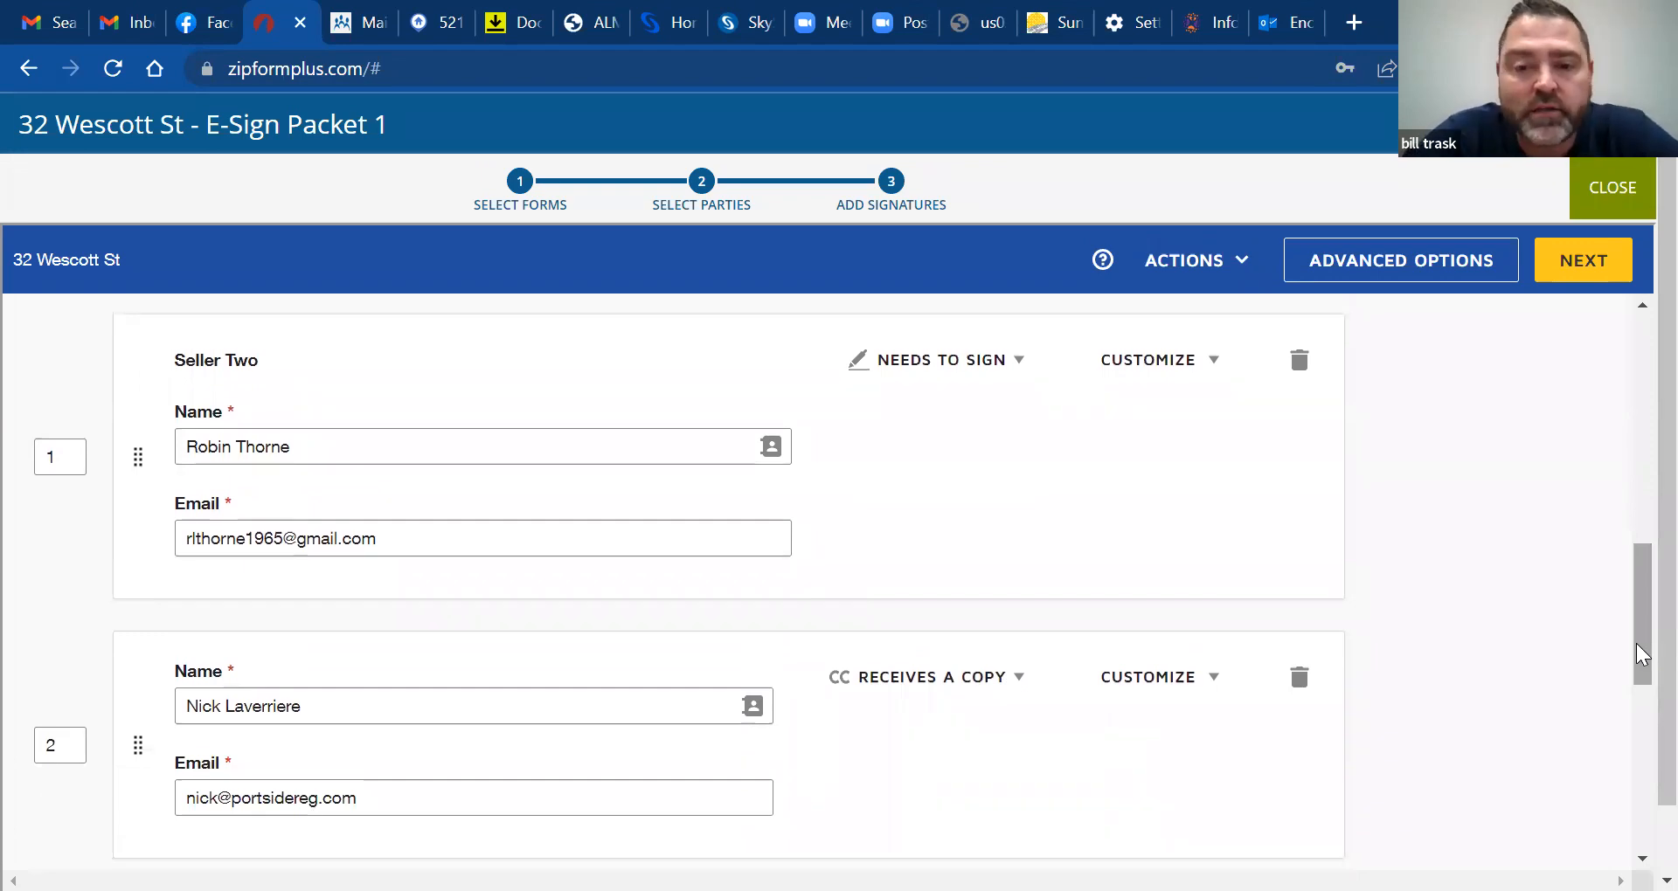
{"action": "left_click_drag", "start_coordinate": [1636, 643], "coordinate": [1637, 738]}
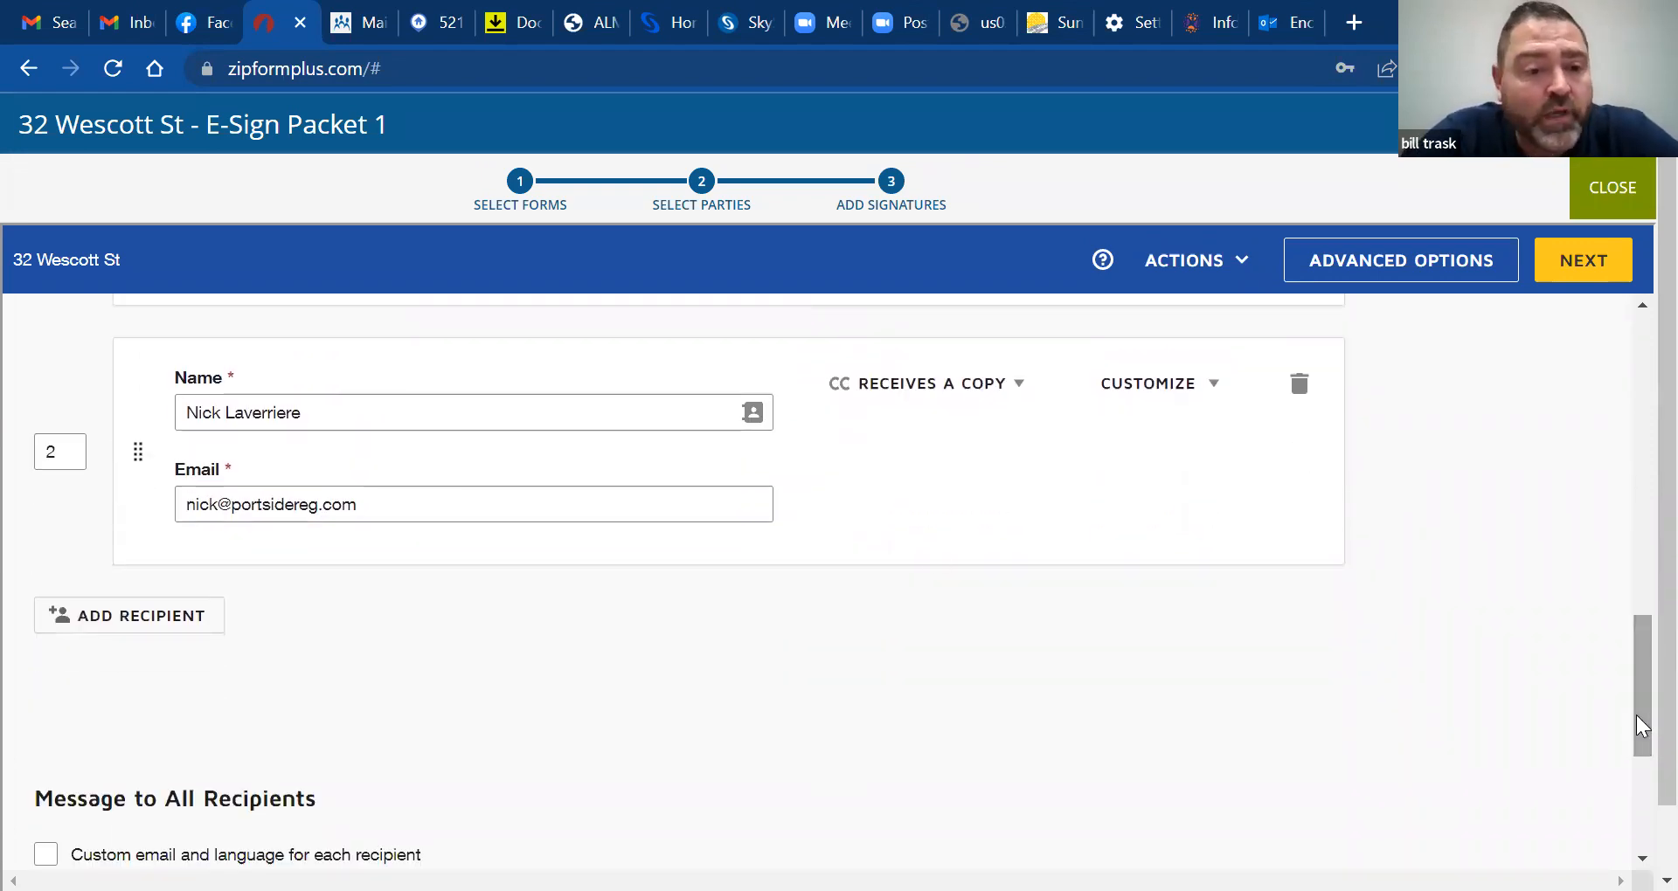
Add a third recipient and fill its name and e-mail from the matching contact
{"action": "left_click", "coordinate": [177, 623]}
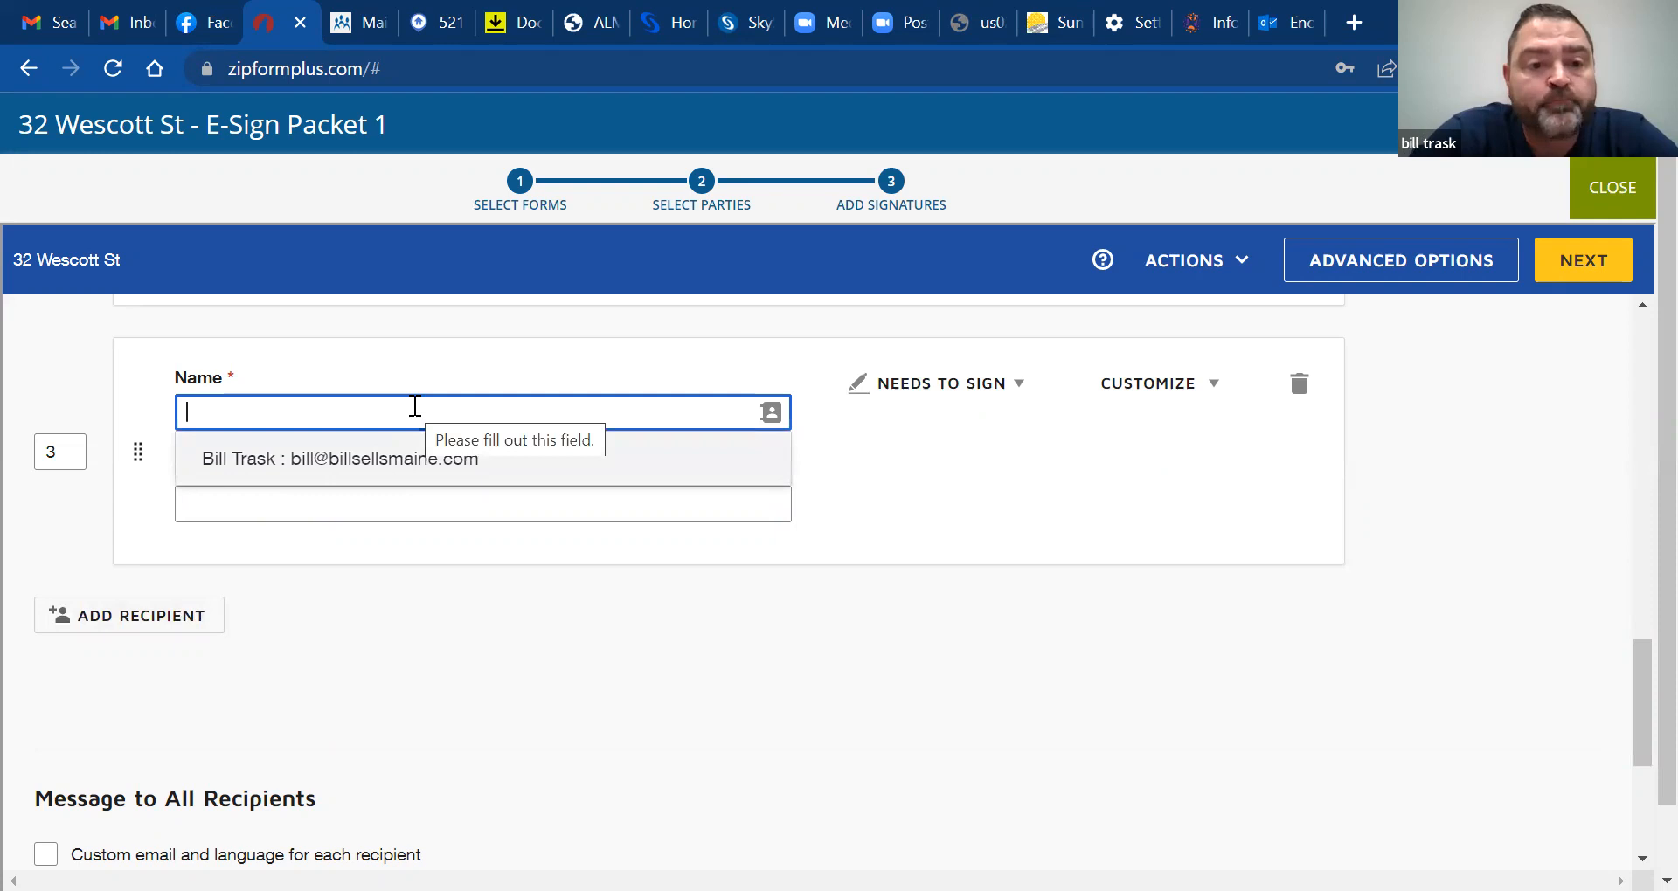
{"action": "type", "text": "mj"}
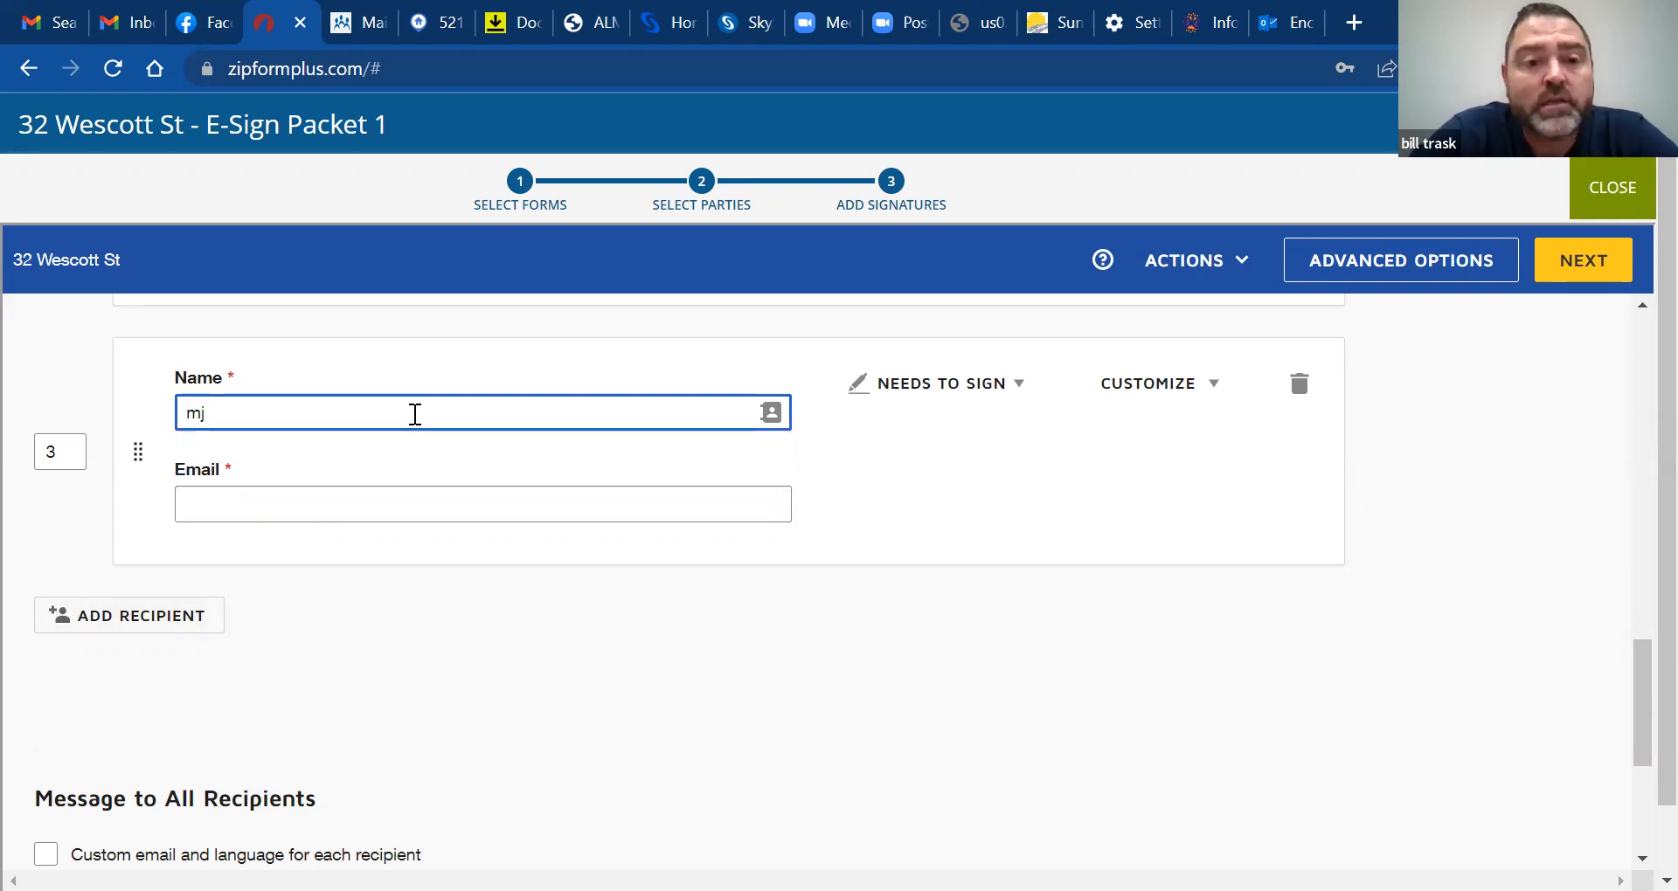
{"action": "key", "text": "BackSpace"}
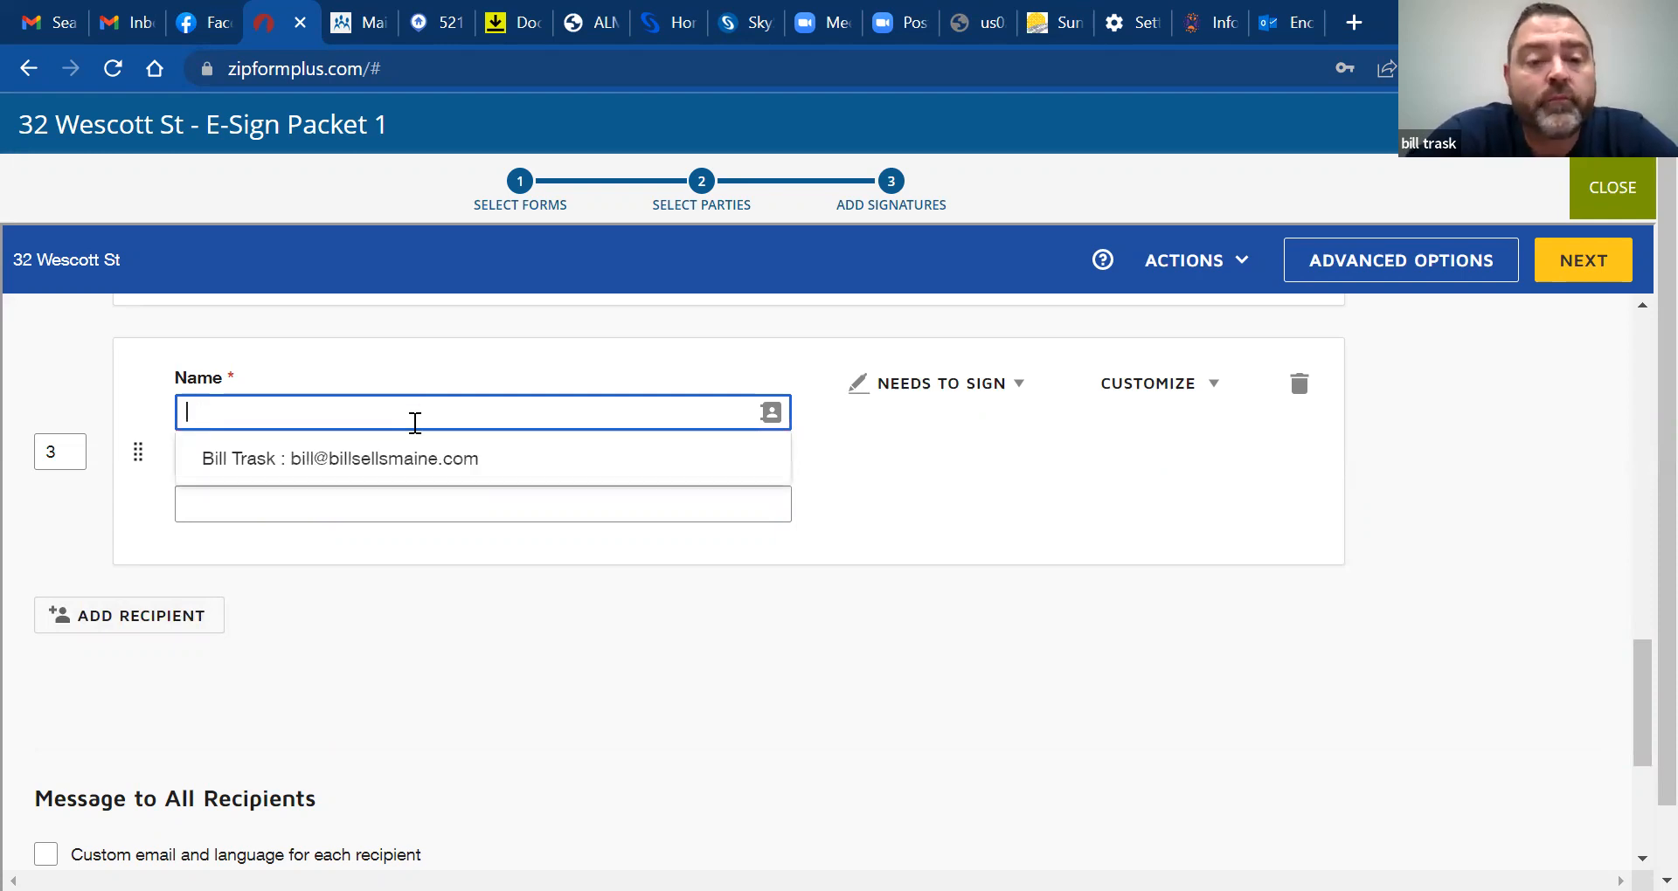
{"action": "left_click", "coordinate": [417, 498]}
{"action": "type", "text": "mjul"}
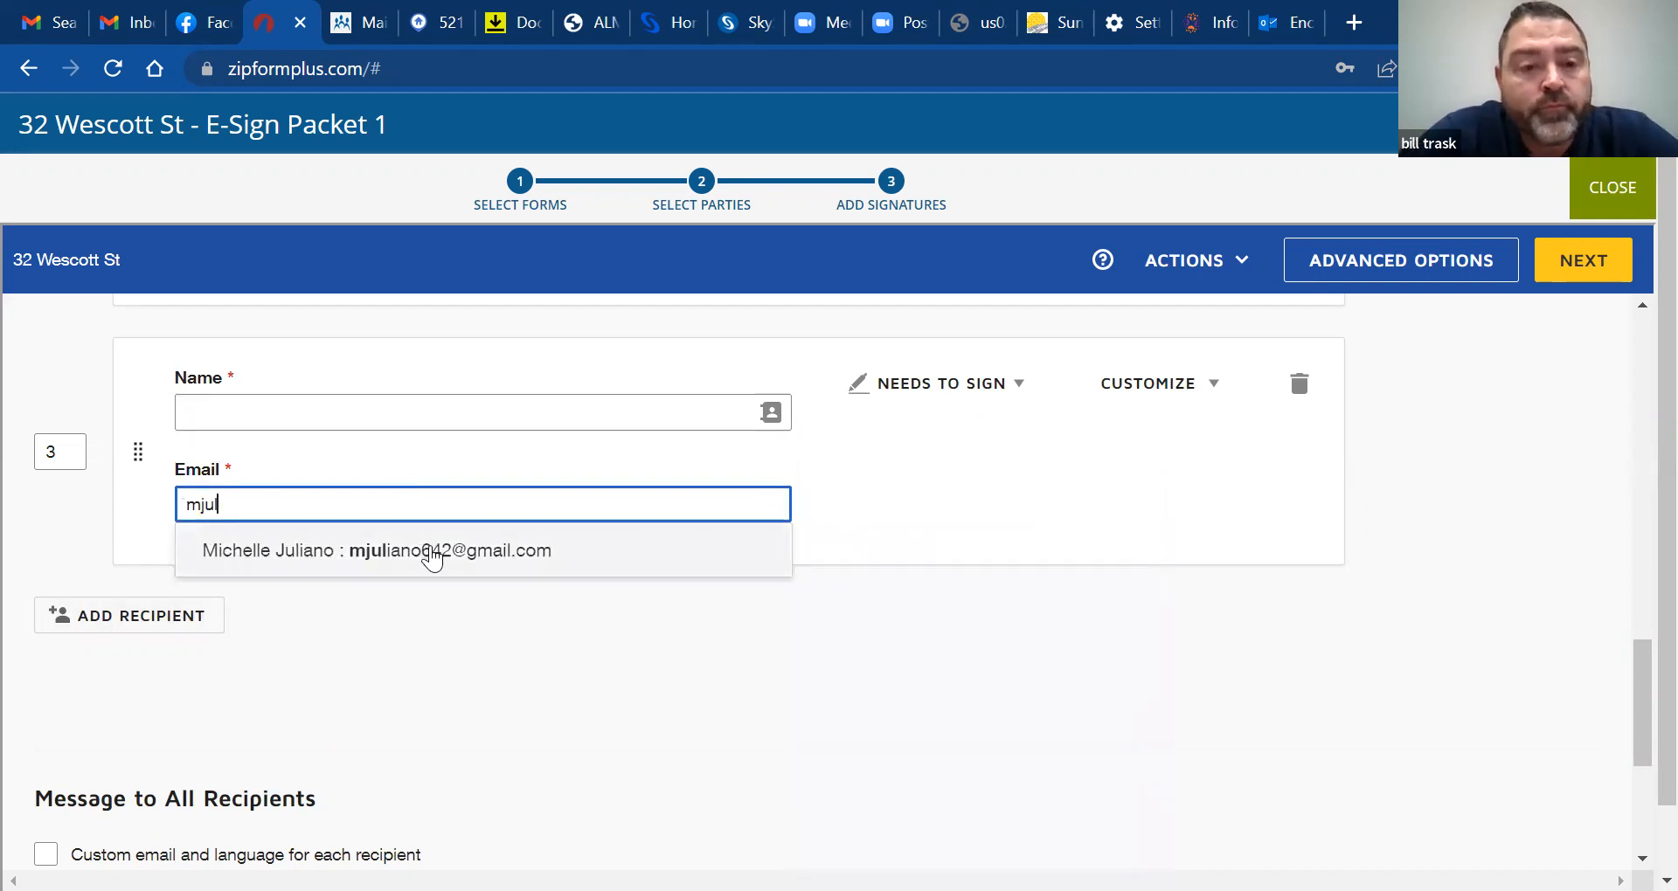
{"action": "left_click", "coordinate": [432, 554]}
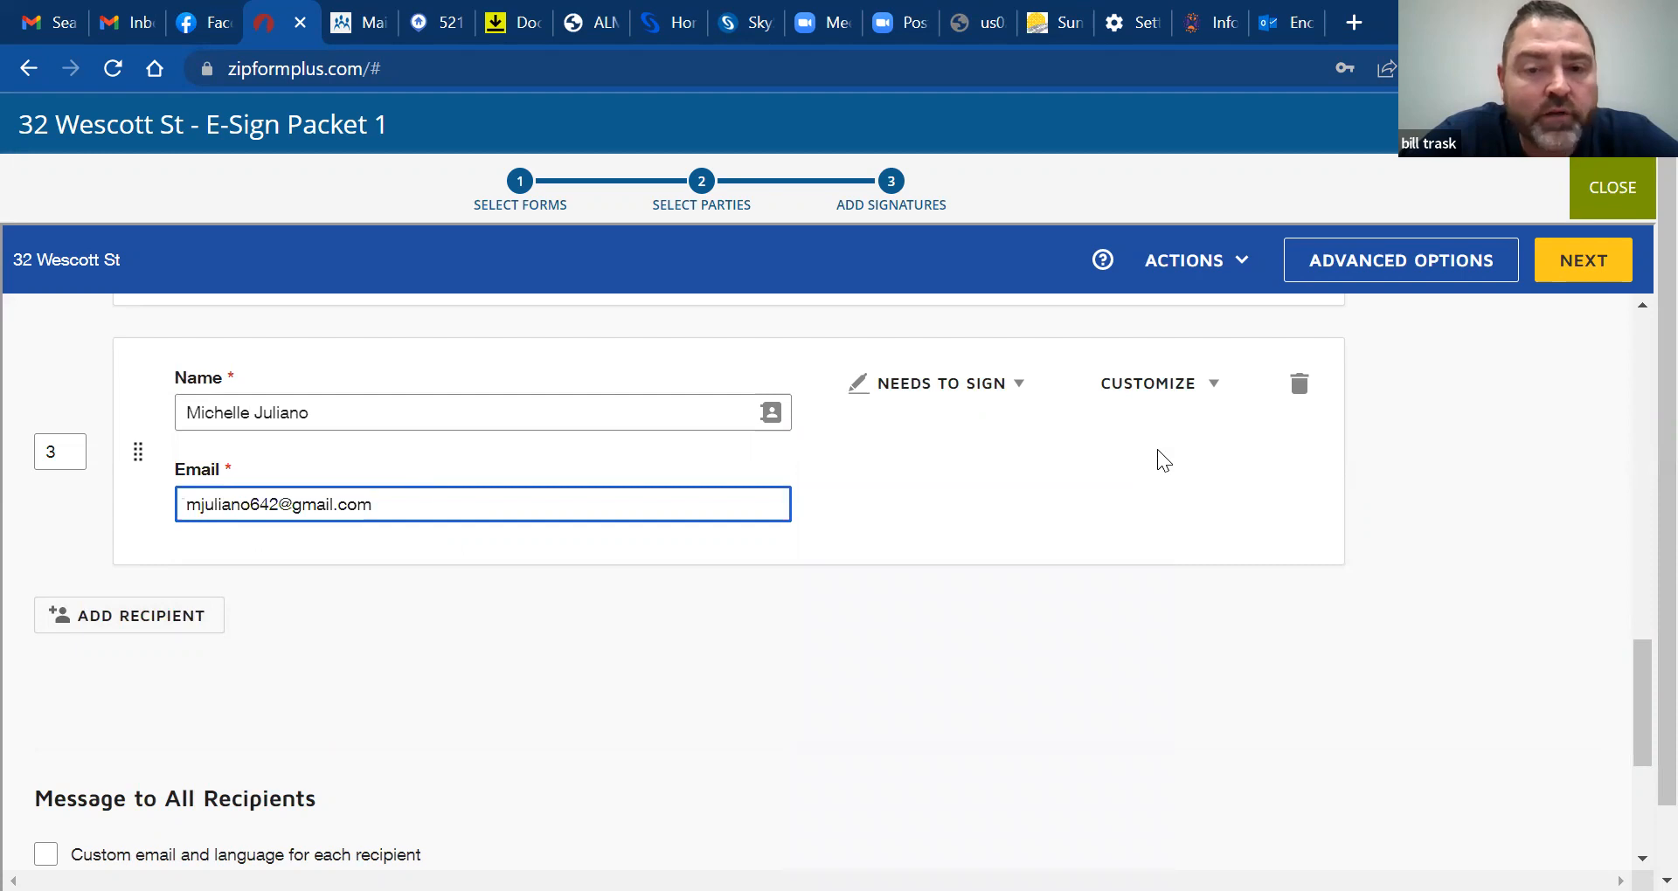
Set the third recipient to Receives a Copy and scroll back up the recipient list
{"action": "left_click_drag", "start_coordinate": [1639, 688], "coordinate": [1637, 651]}
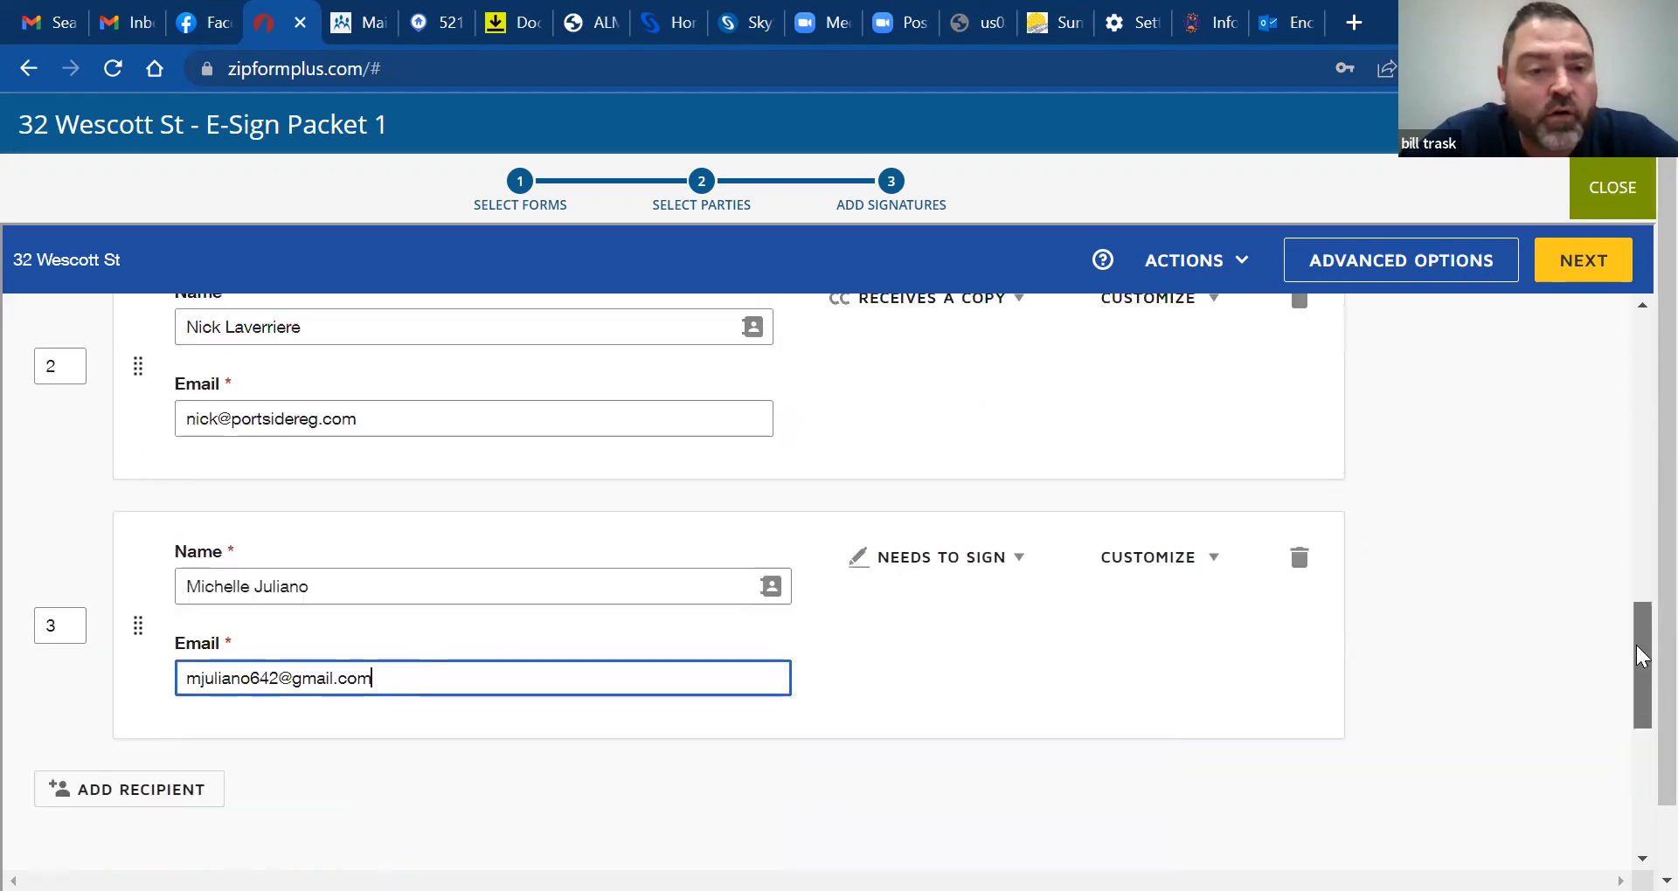
{"action": "left_click", "coordinate": [942, 559]}
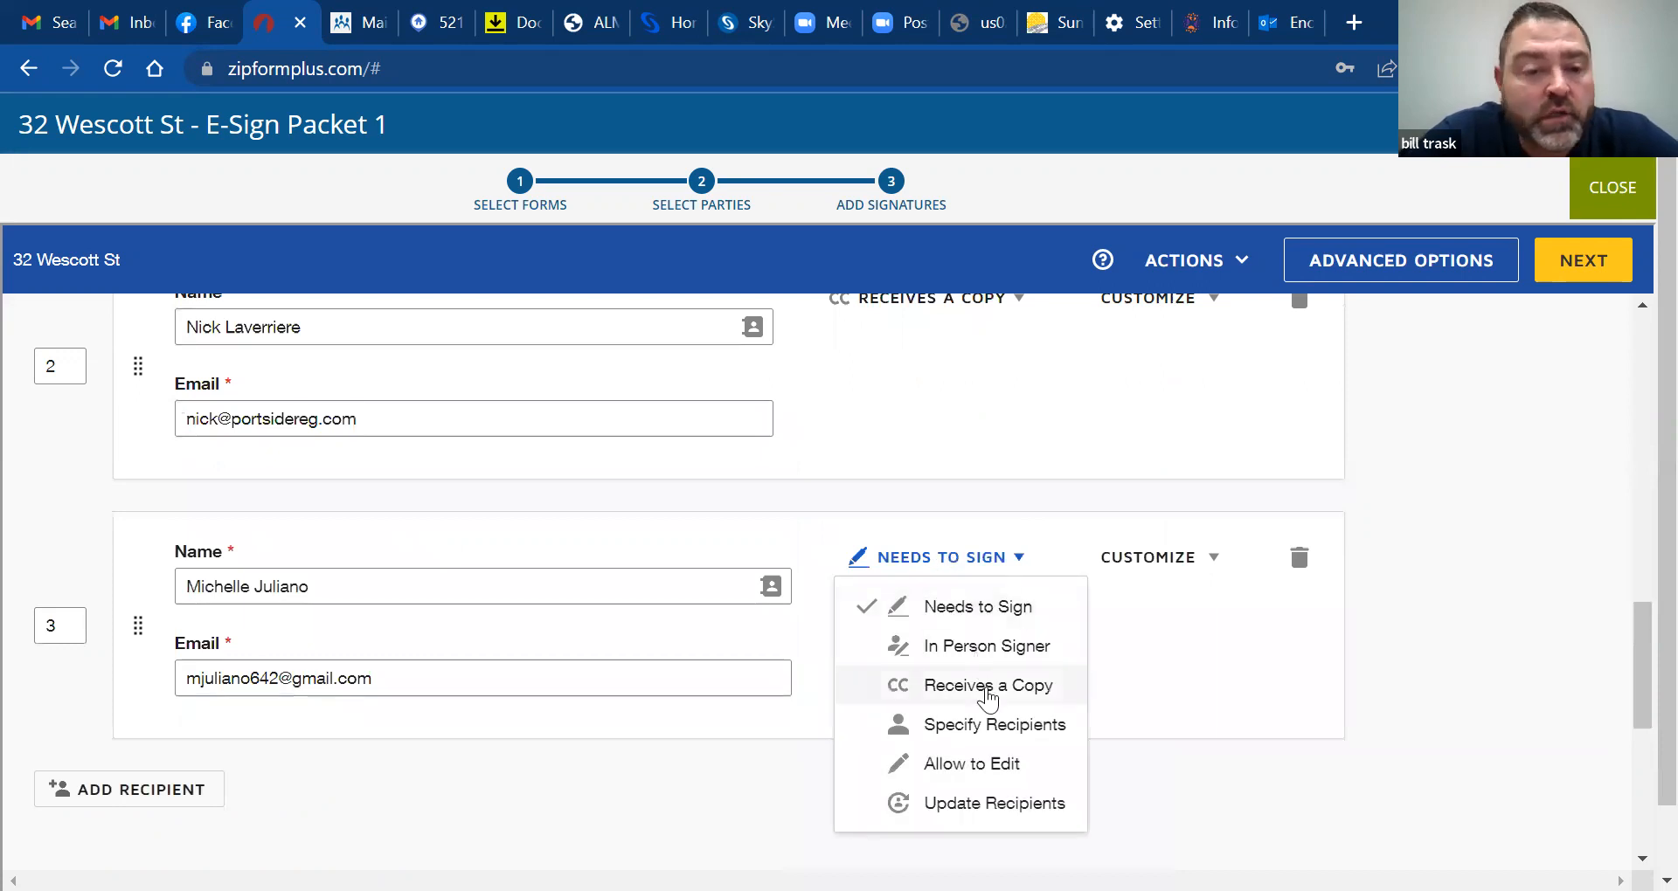
{"action": "left_click", "coordinate": [988, 691]}
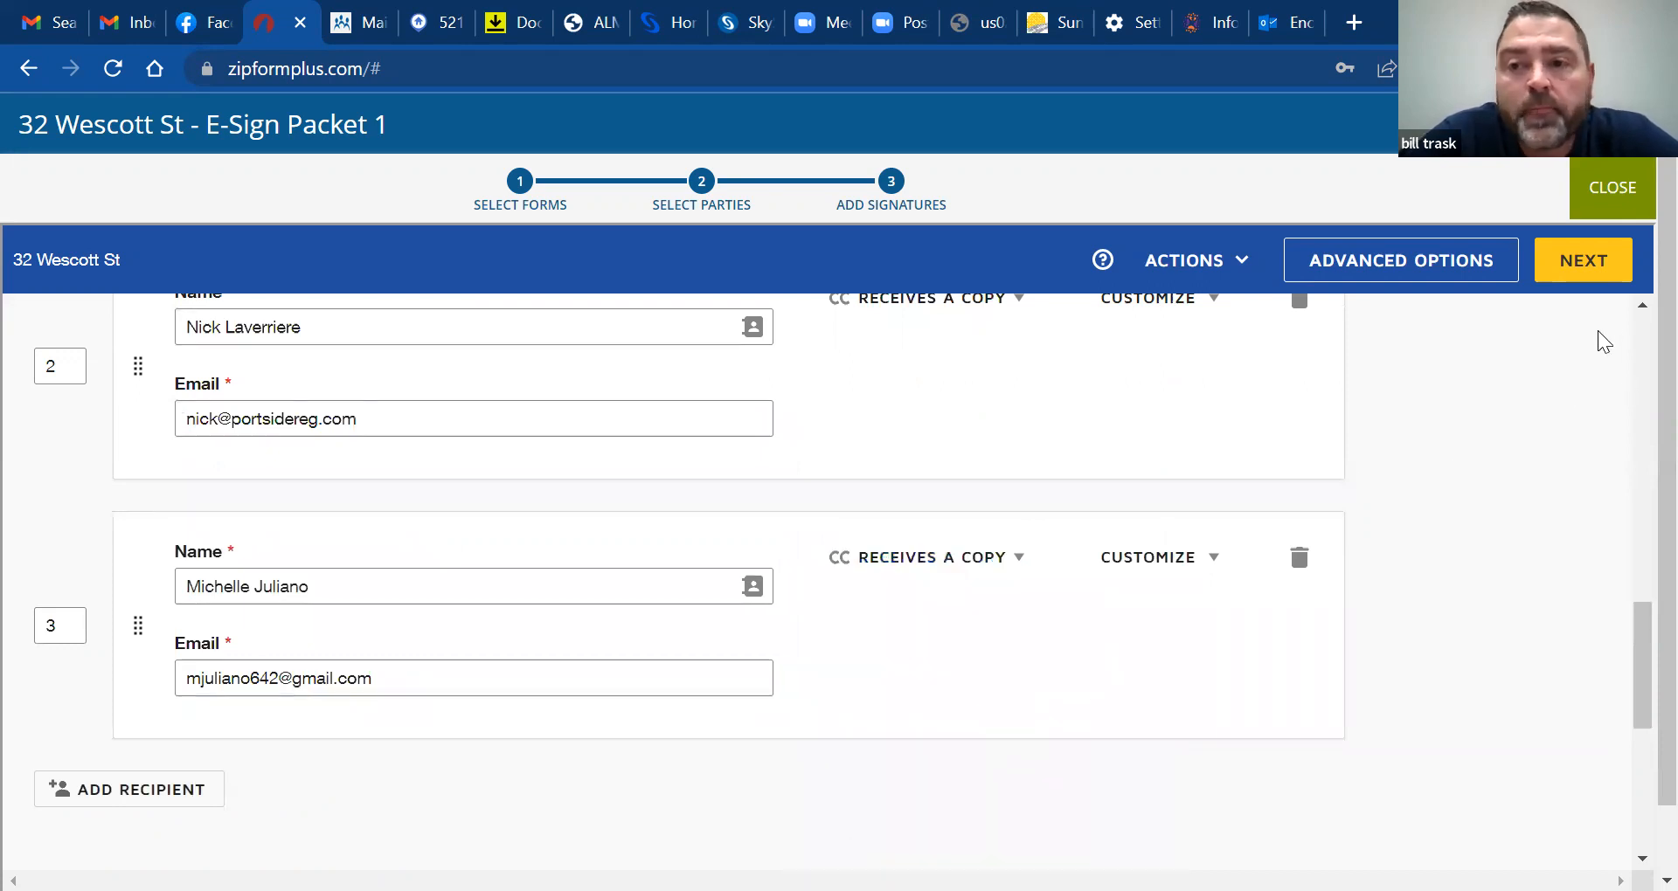
{"action": "left_click_drag", "start_coordinate": [1639, 685], "coordinate": [1641, 487]}
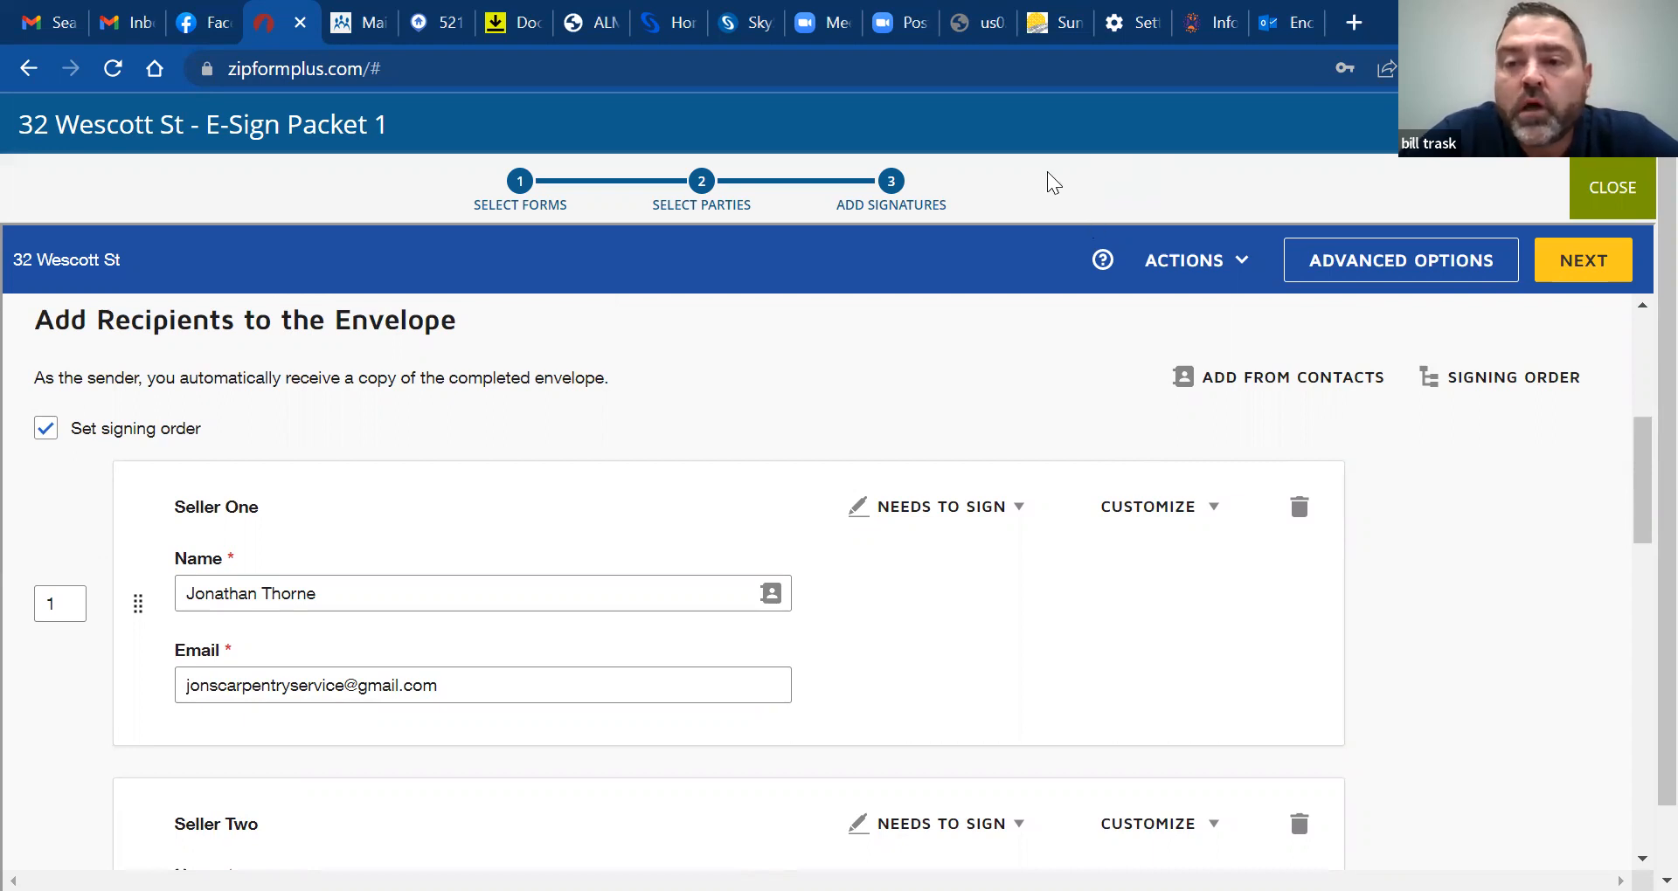
Open field placement and put the first seller's signature field on the upper right signature line
{"action": "left_click", "coordinate": [1551, 263]}
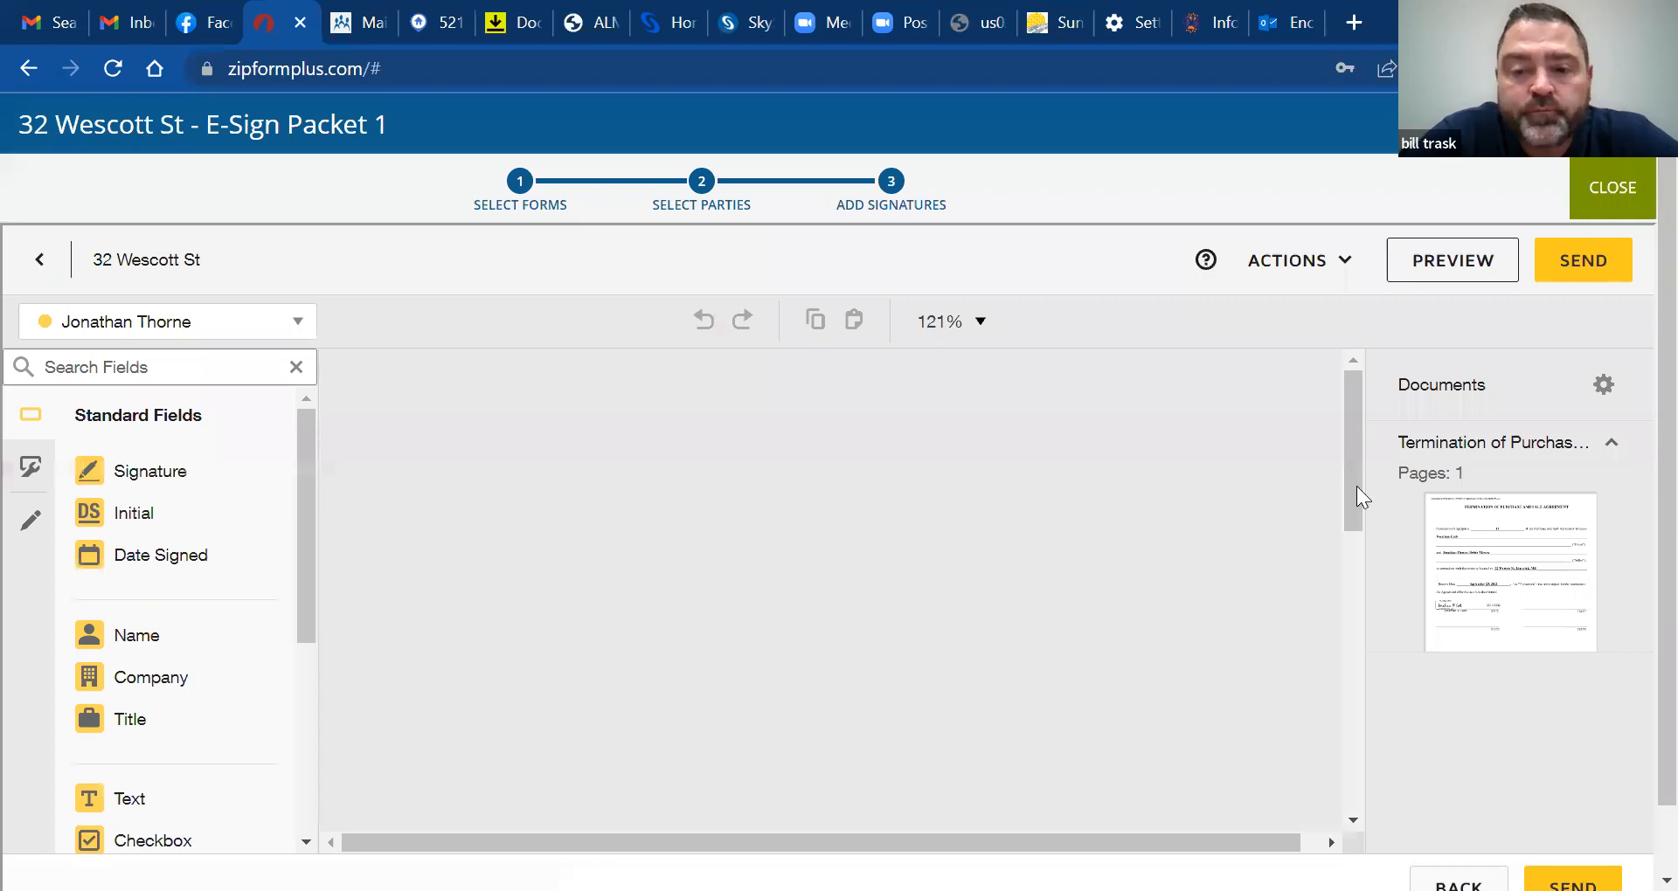
{"action": "mouse_move", "coordinate": [1356, 486]}
{"action": "left_mouse_down"}
{"action": "mouse_move", "coordinate": [1361, 648]}
{"action": "mouse_move", "coordinate": [1356, 495]}
{"action": "mouse_move", "coordinate": [1360, 587]}
{"action": "left_mouse_up"}
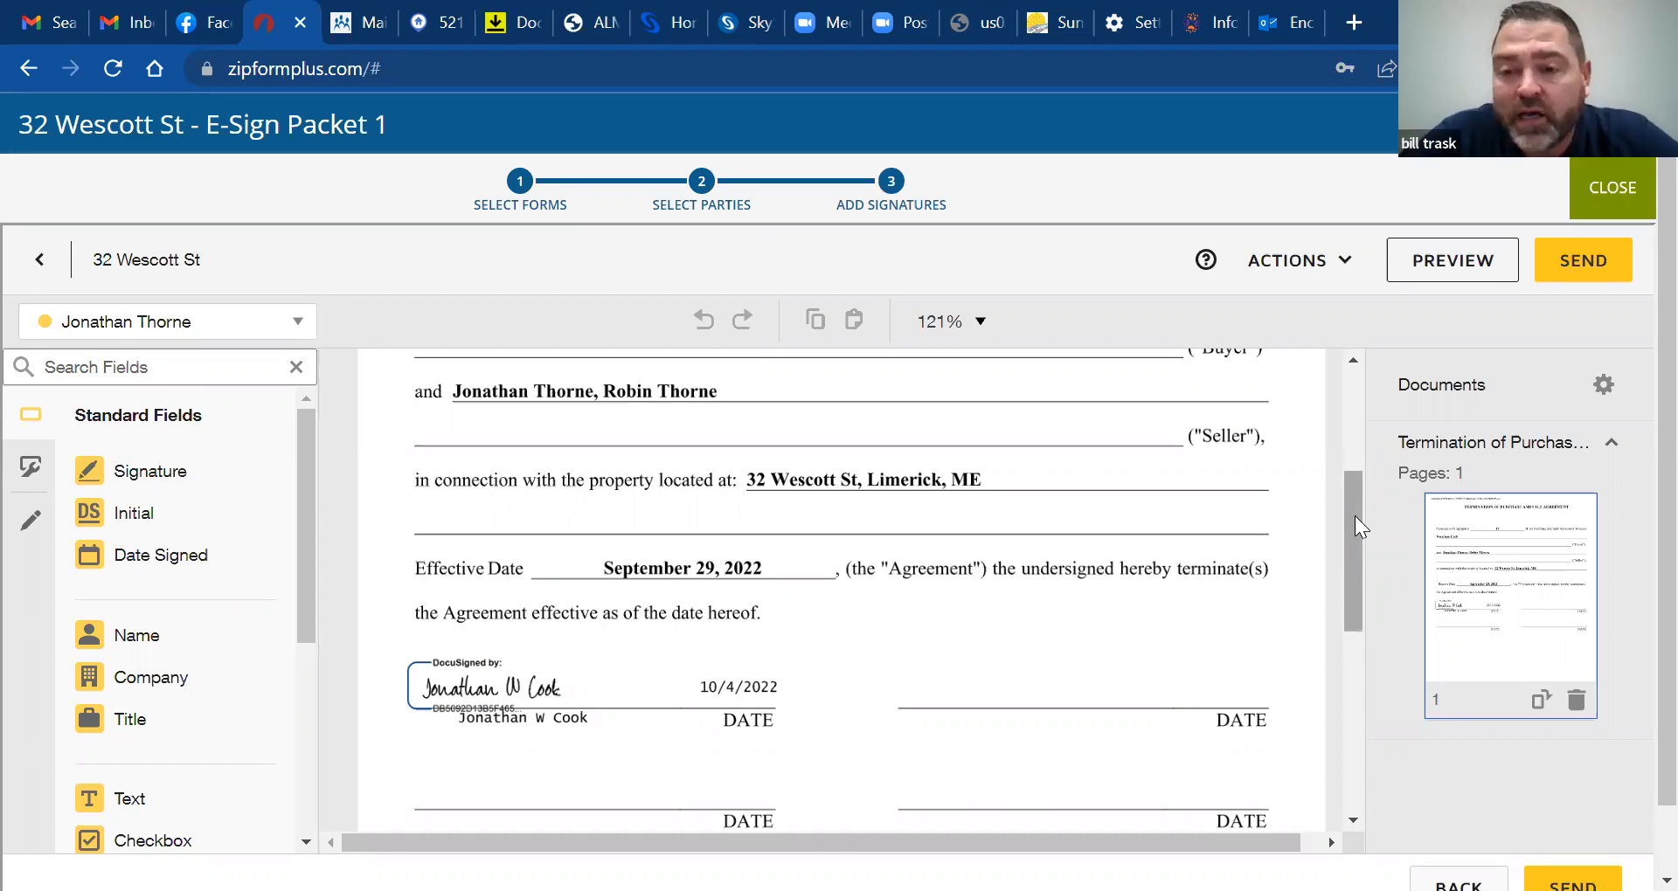
{"action": "mouse_move", "coordinate": [1354, 516]}
{"action": "left_mouse_down"}
{"action": "mouse_move", "coordinate": [1361, 591]}
{"action": "mouse_move", "coordinate": [1359, 561]}
{"action": "left_mouse_up"}
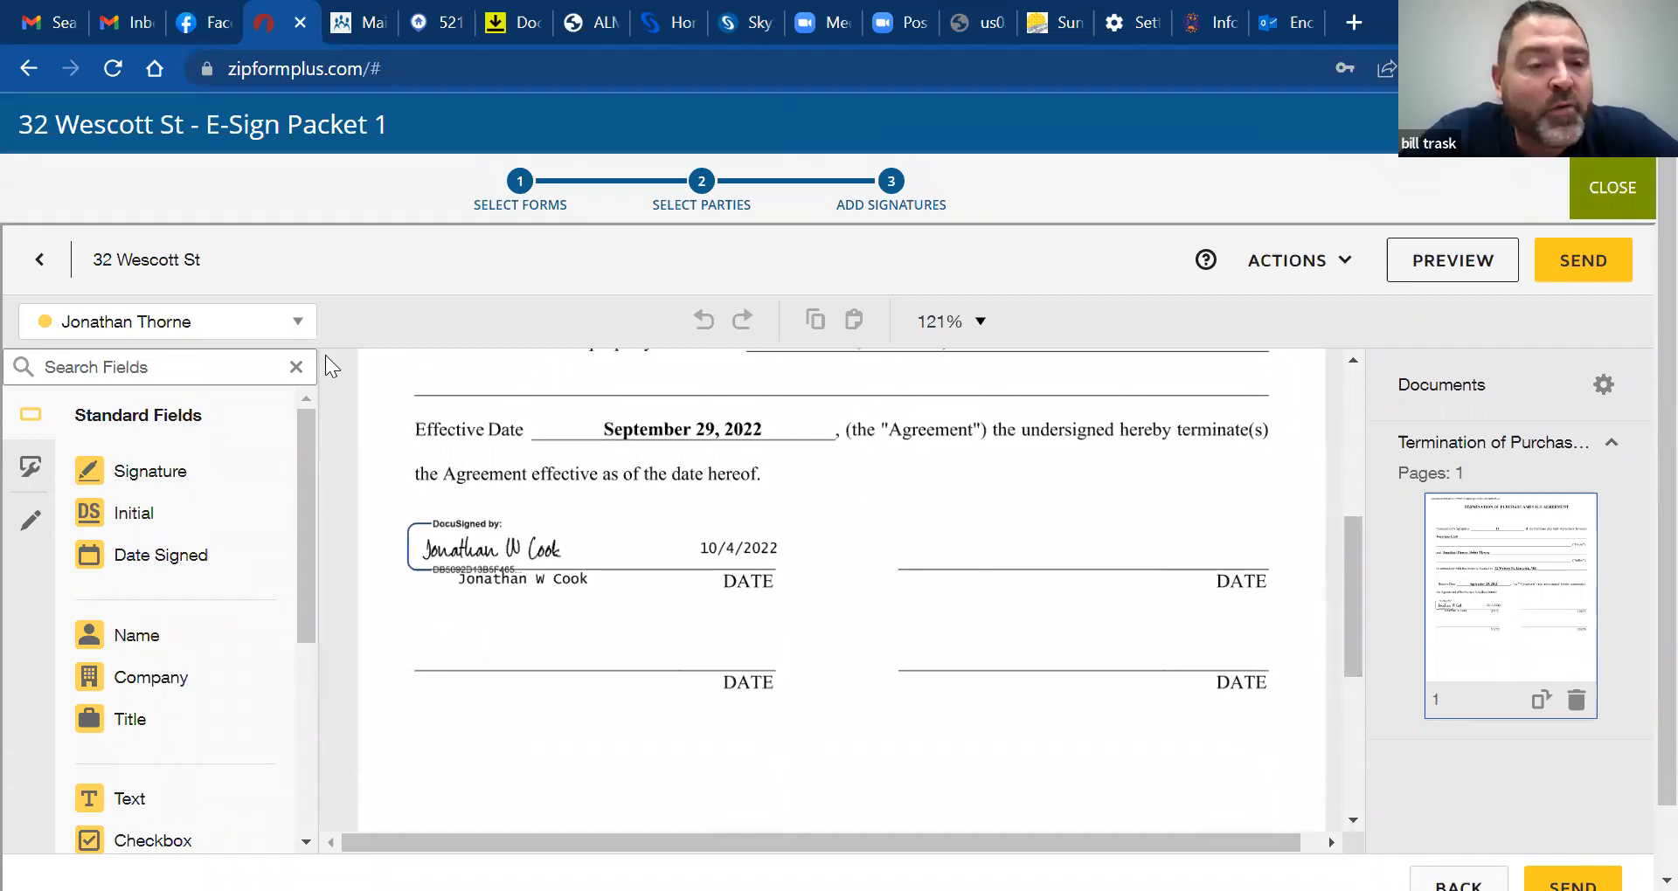
{"action": "mouse_move", "coordinate": [133, 483]}
{"action": "left_mouse_down"}
{"action": "mouse_move", "coordinate": [712, 471]}
{"action": "mouse_move", "coordinate": [859, 497]}
{"action": "mouse_move", "coordinate": [910, 529]}
{"action": "left_mouse_up"}
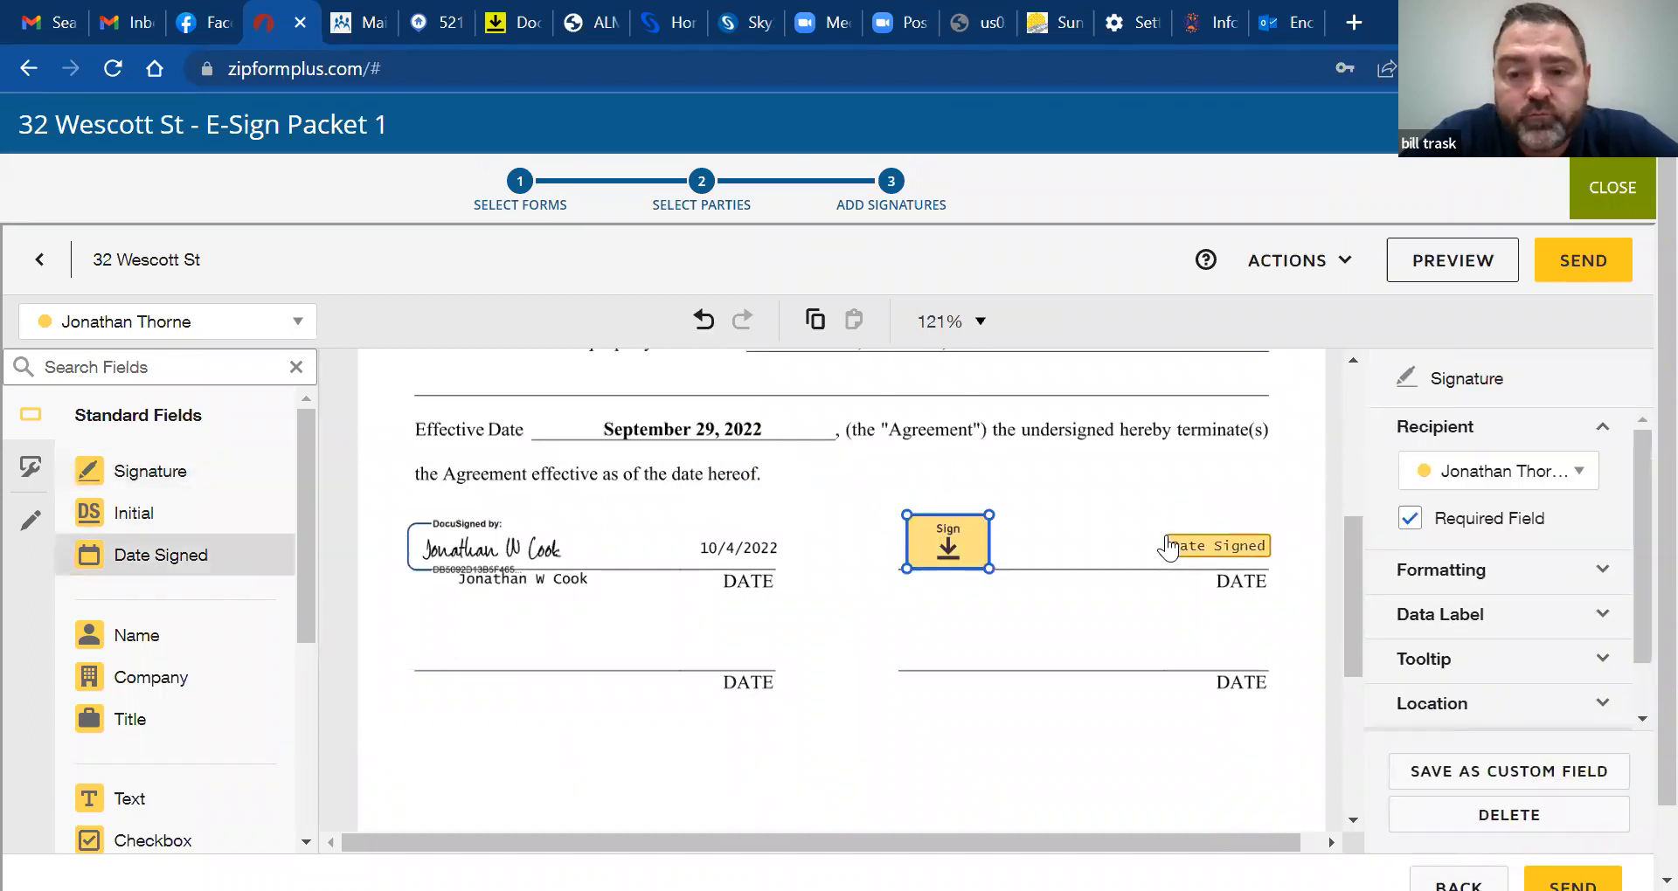
Add the first seller's Date Signed field, then the second seller's signature and date on the lower right line
{"action": "left_click", "coordinate": [1171, 546]}
{"action": "left_click", "coordinate": [140, 330]}
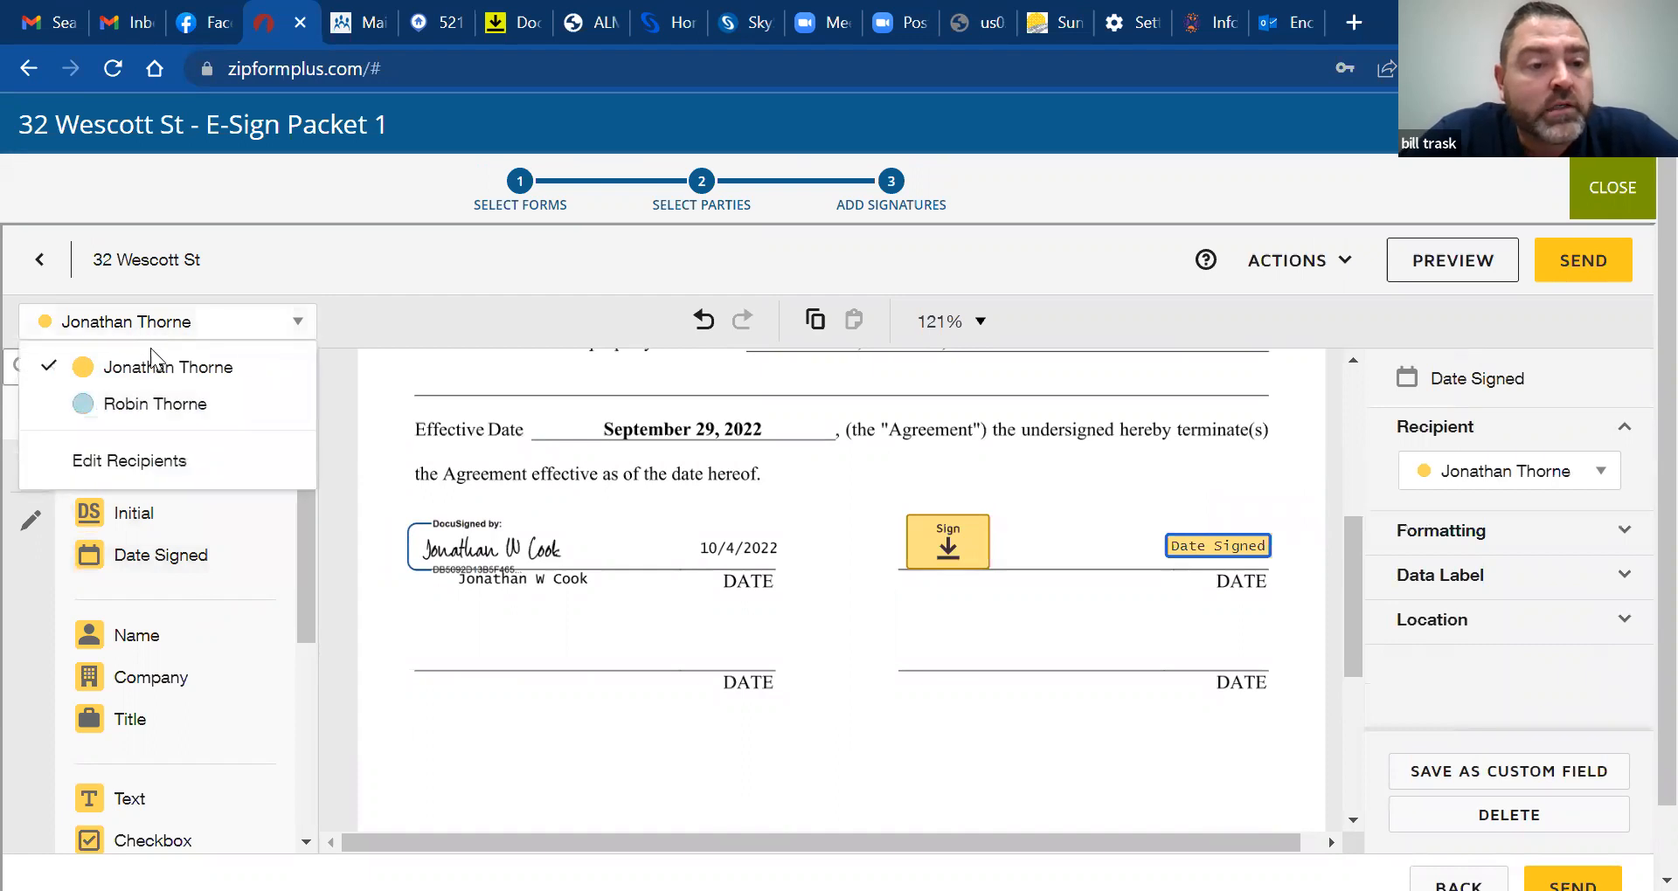
{"action": "left_click", "coordinate": [155, 407]}
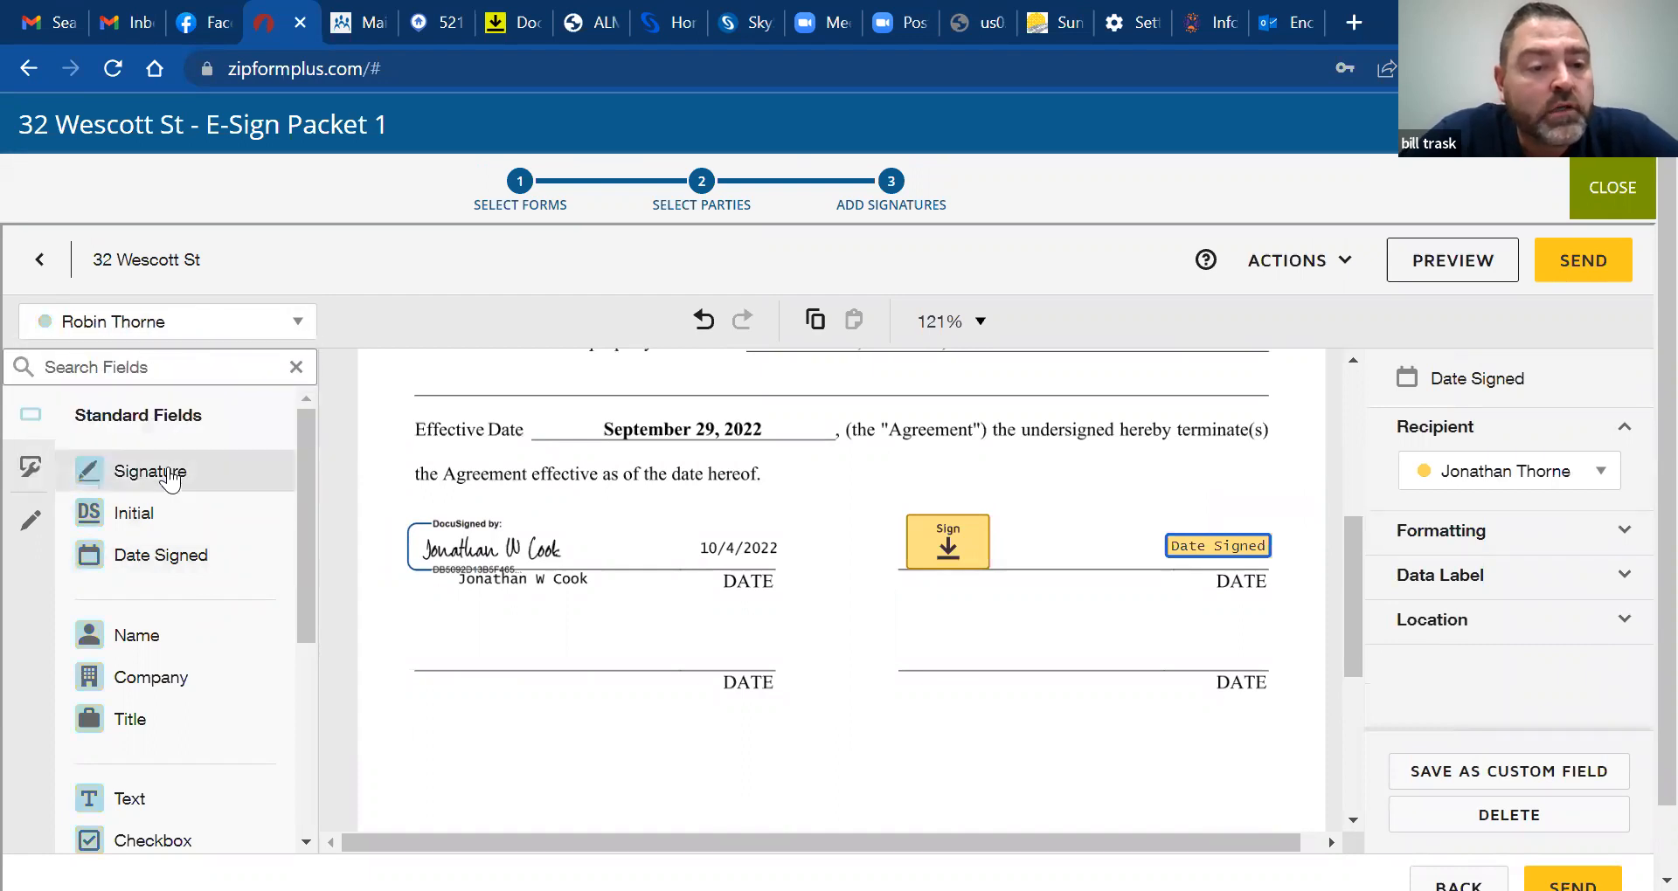
{"action": "mouse_move", "coordinate": [175, 472]}
{"action": "left_mouse_down"}
{"action": "mouse_move", "coordinate": [944, 616]}
{"action": "mouse_move", "coordinate": [956, 648]}
{"action": "left_mouse_up"}
{"action": "left_click_drag", "start_coordinate": [184, 564], "coordinate": [1156, 650]}
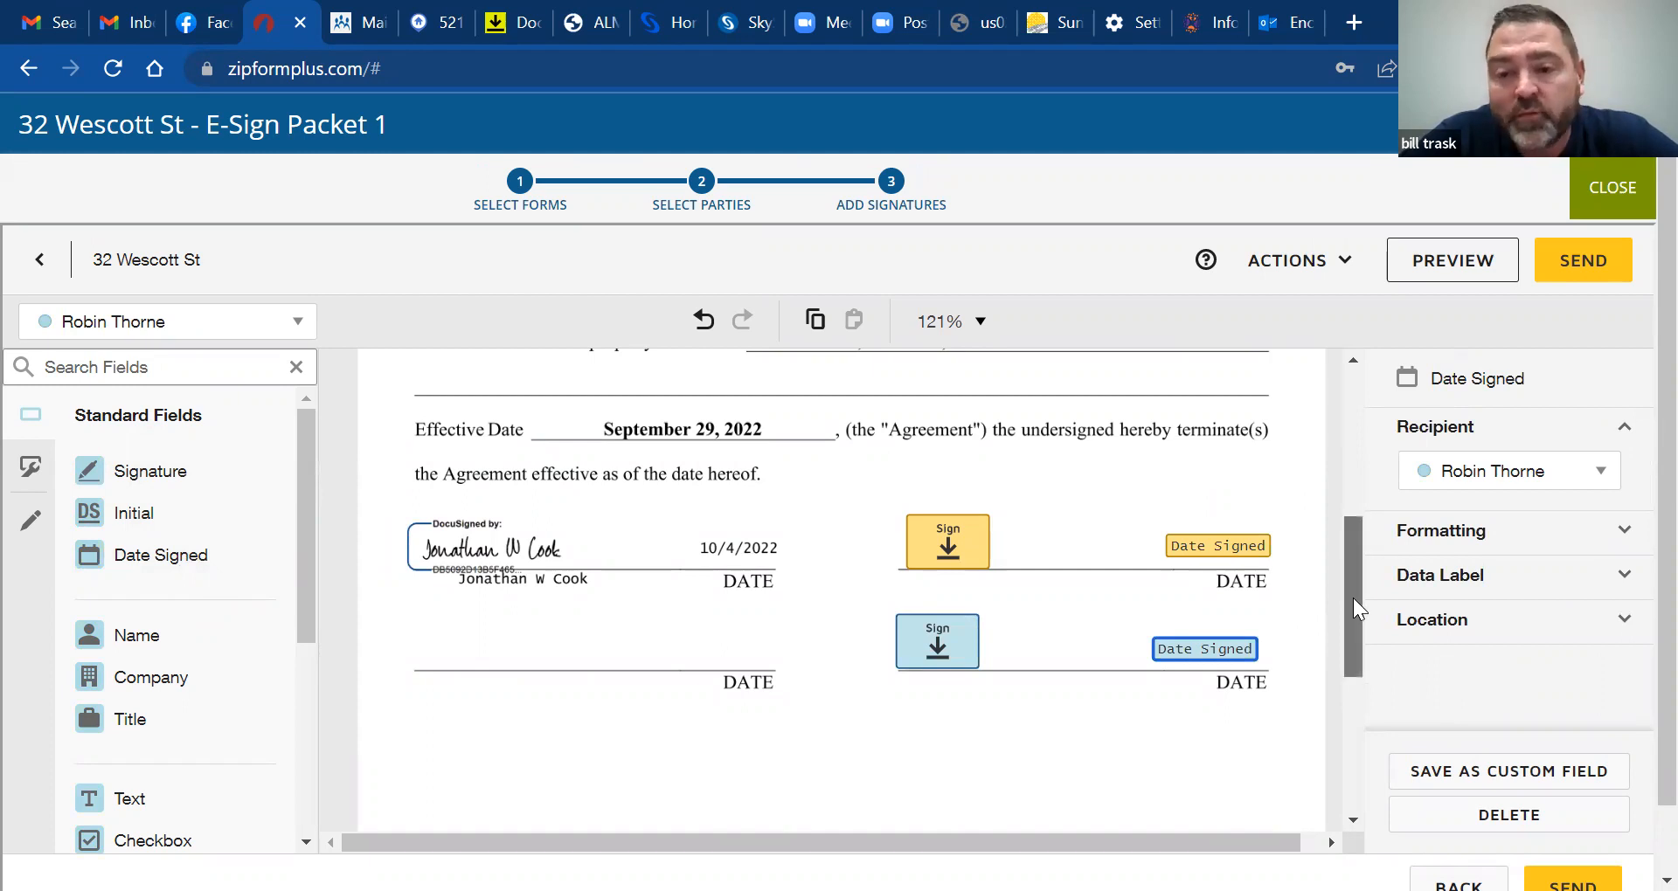
{"action": "left_click_drag", "start_coordinate": [1356, 554], "coordinate": [1354, 510]}
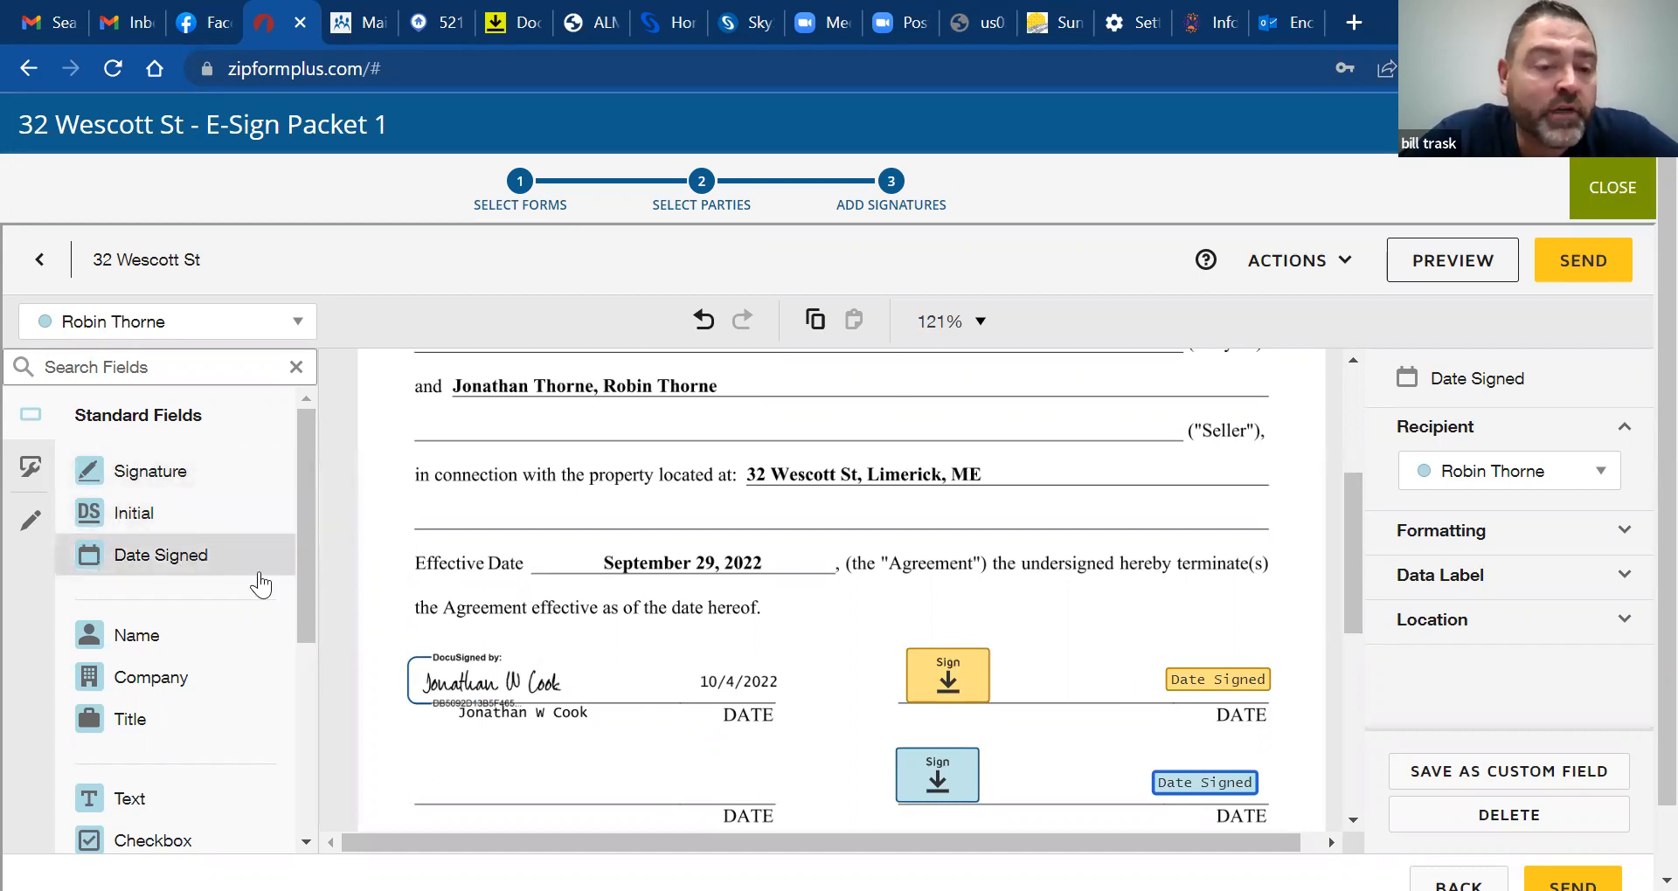
{"action": "scroll", "coordinate": [312, 590], "scroll_direction": "down", "scroll_amount": 1}
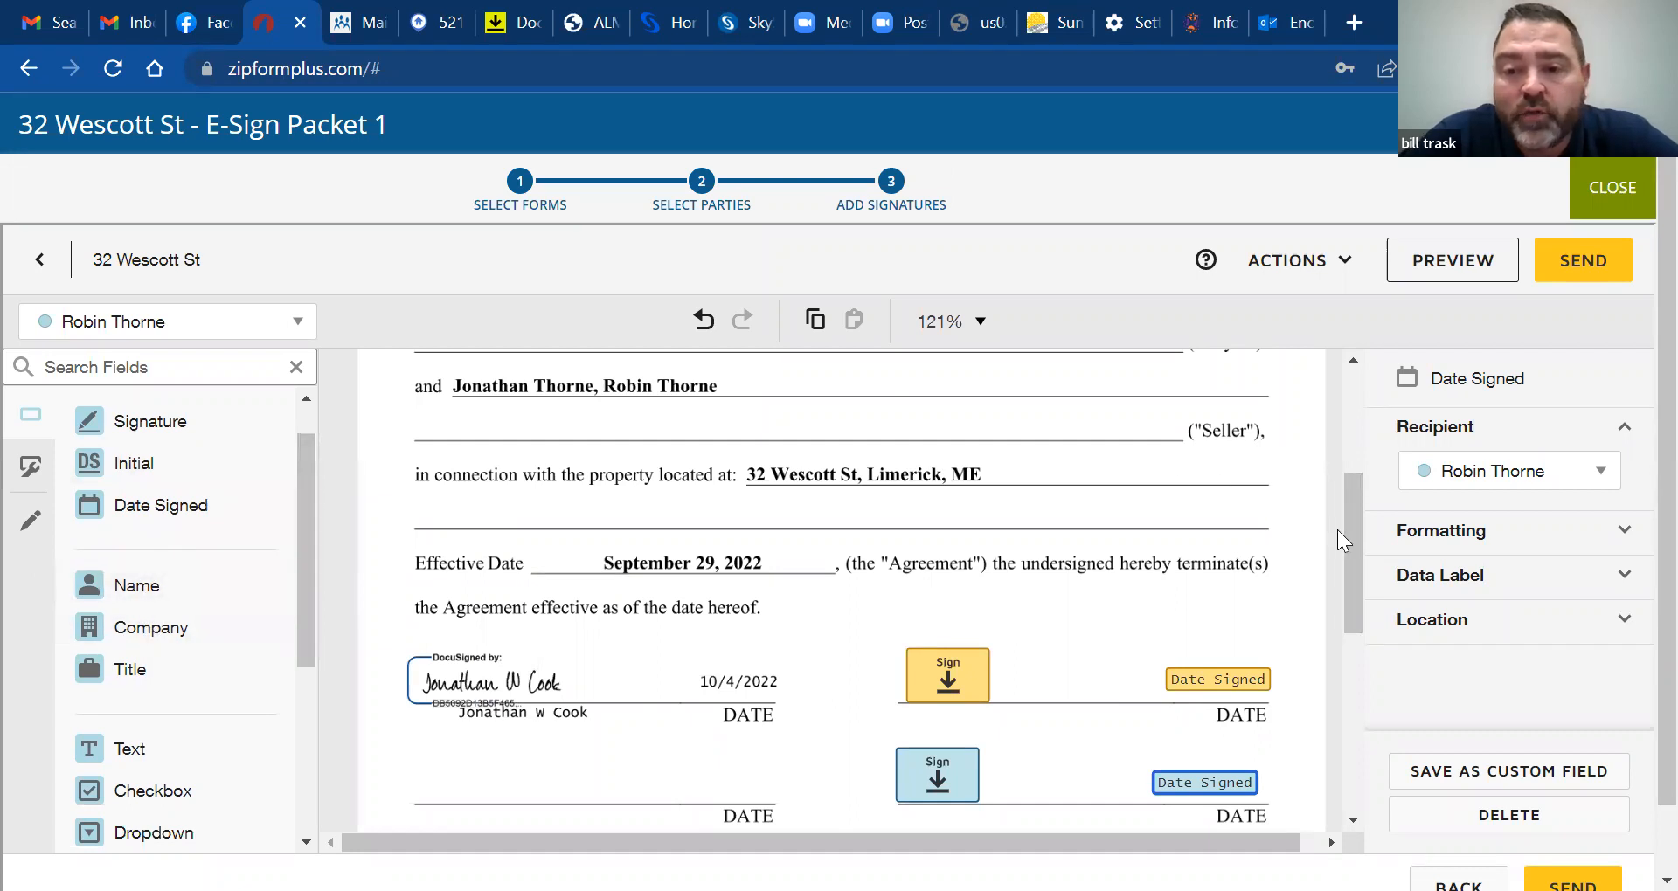
{"action": "left_click_drag", "start_coordinate": [1354, 557], "coordinate": [1353, 484]}
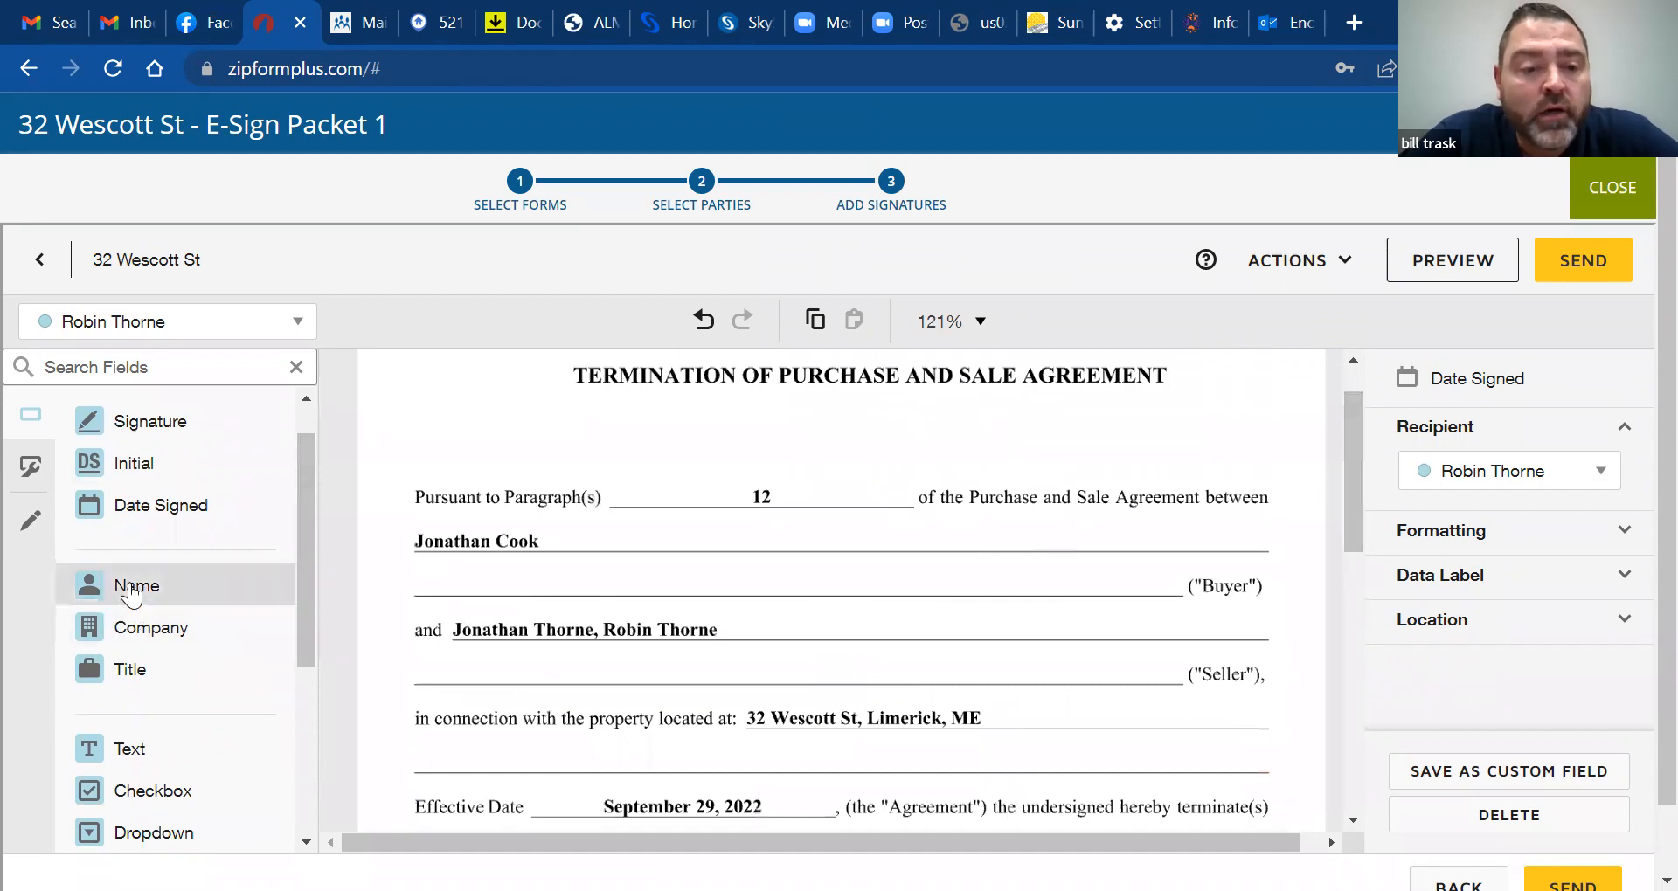
{"action": "left_click_drag", "start_coordinate": [131, 594], "coordinate": [489, 583]}
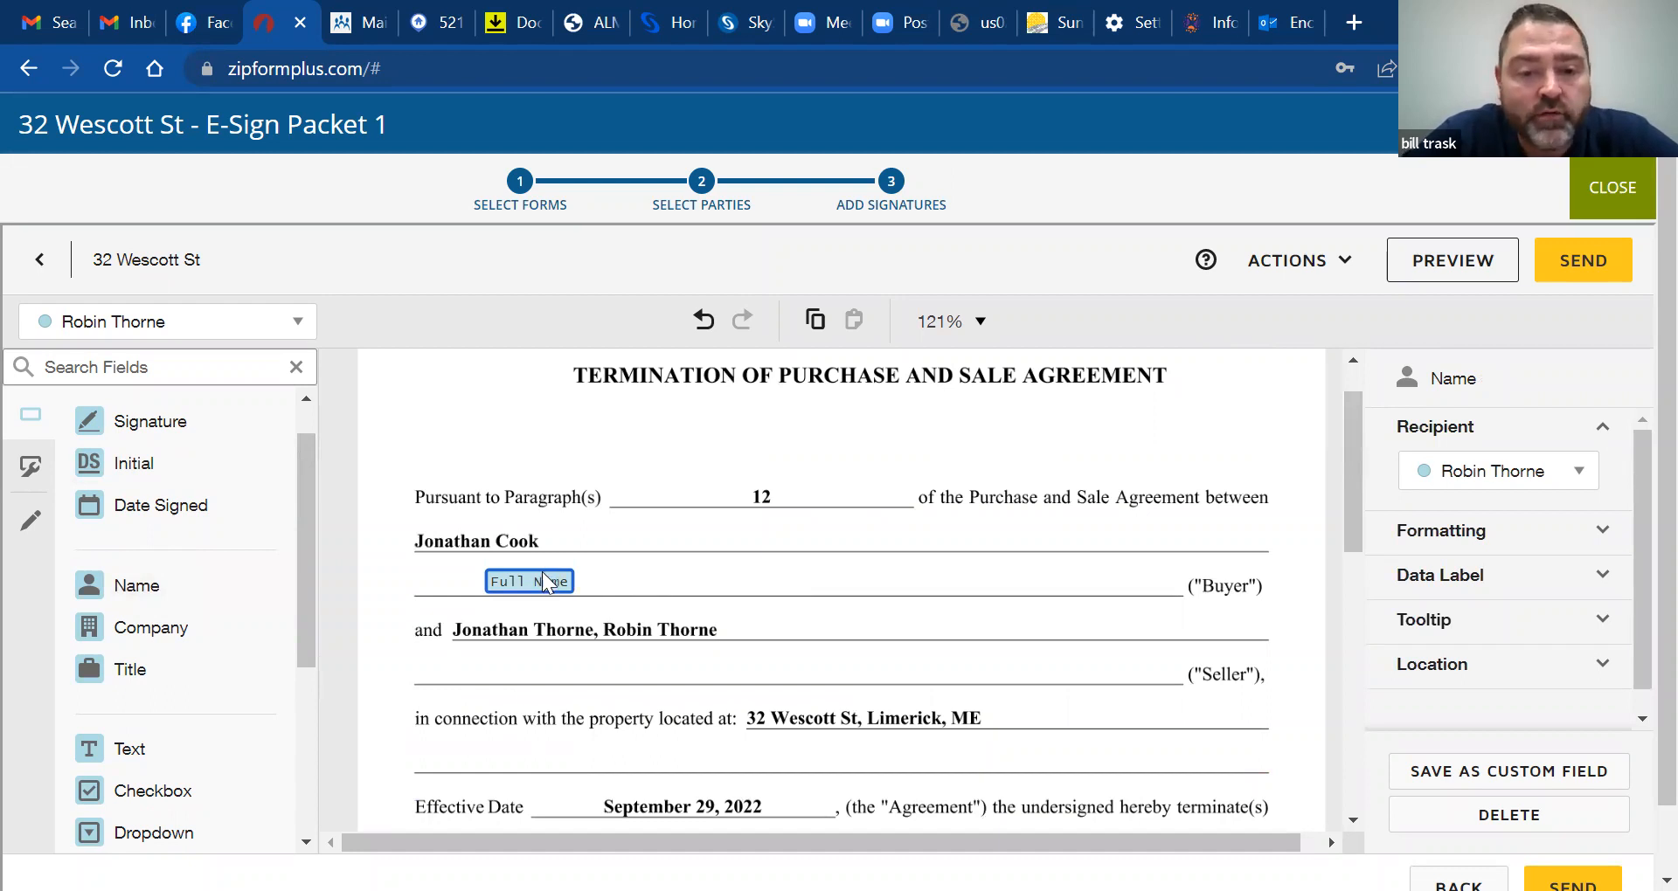
{"action": "key", "text": "Delete"}
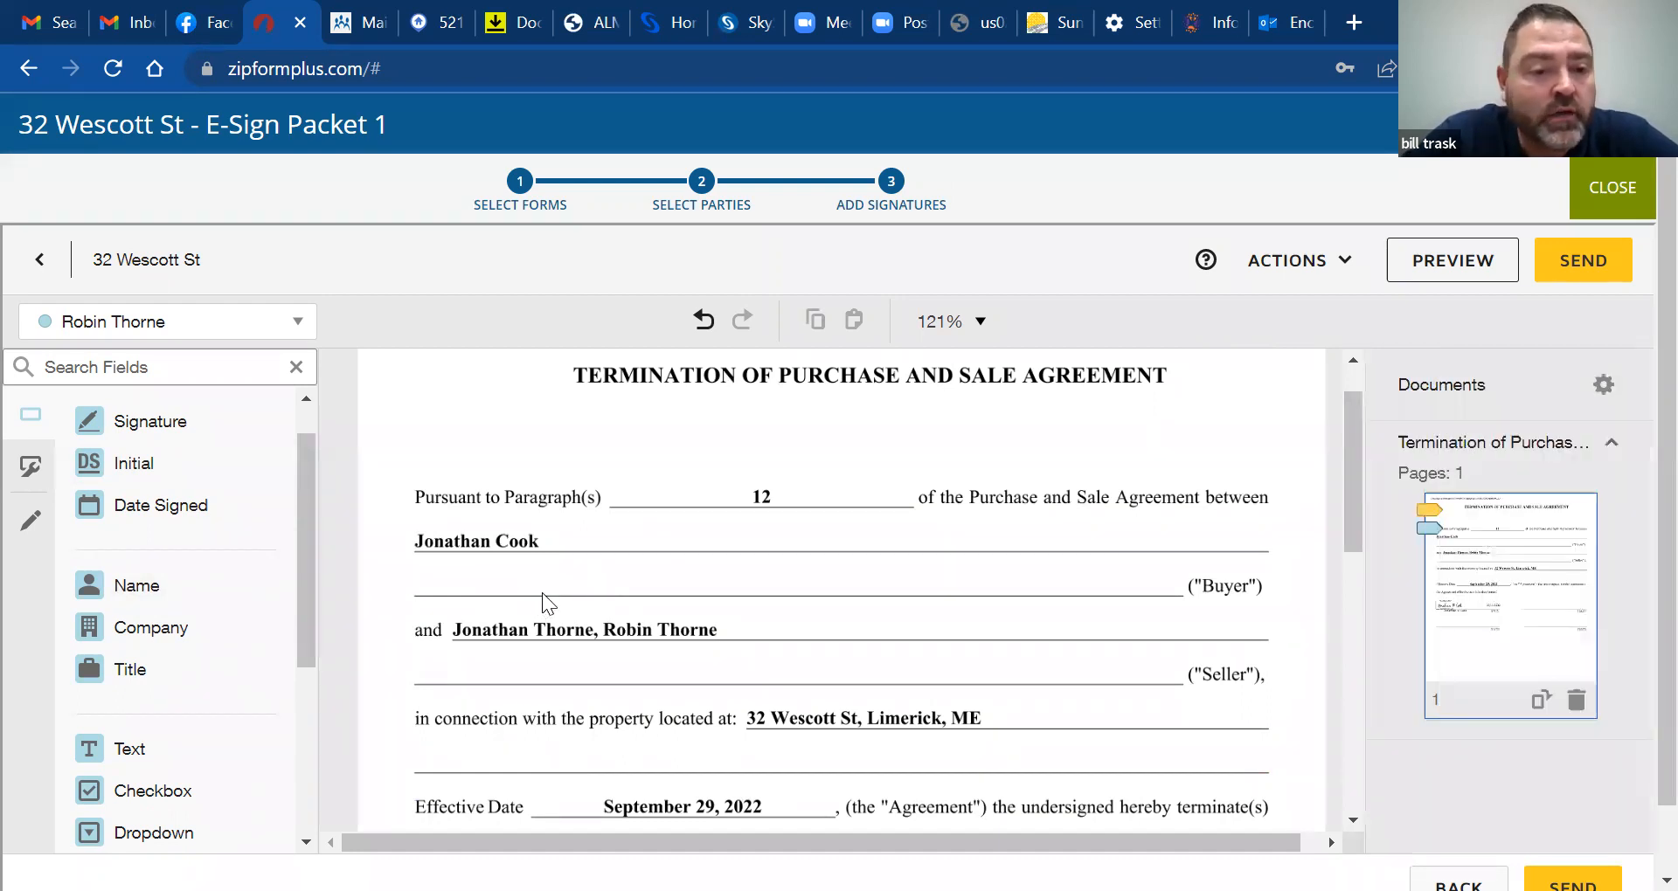
Place a Text field and resize and position it to cover the buyer's name on the Buyer line
{"action": "scroll", "coordinate": [308, 651], "scroll_direction": "down", "scroll_amount": 1}
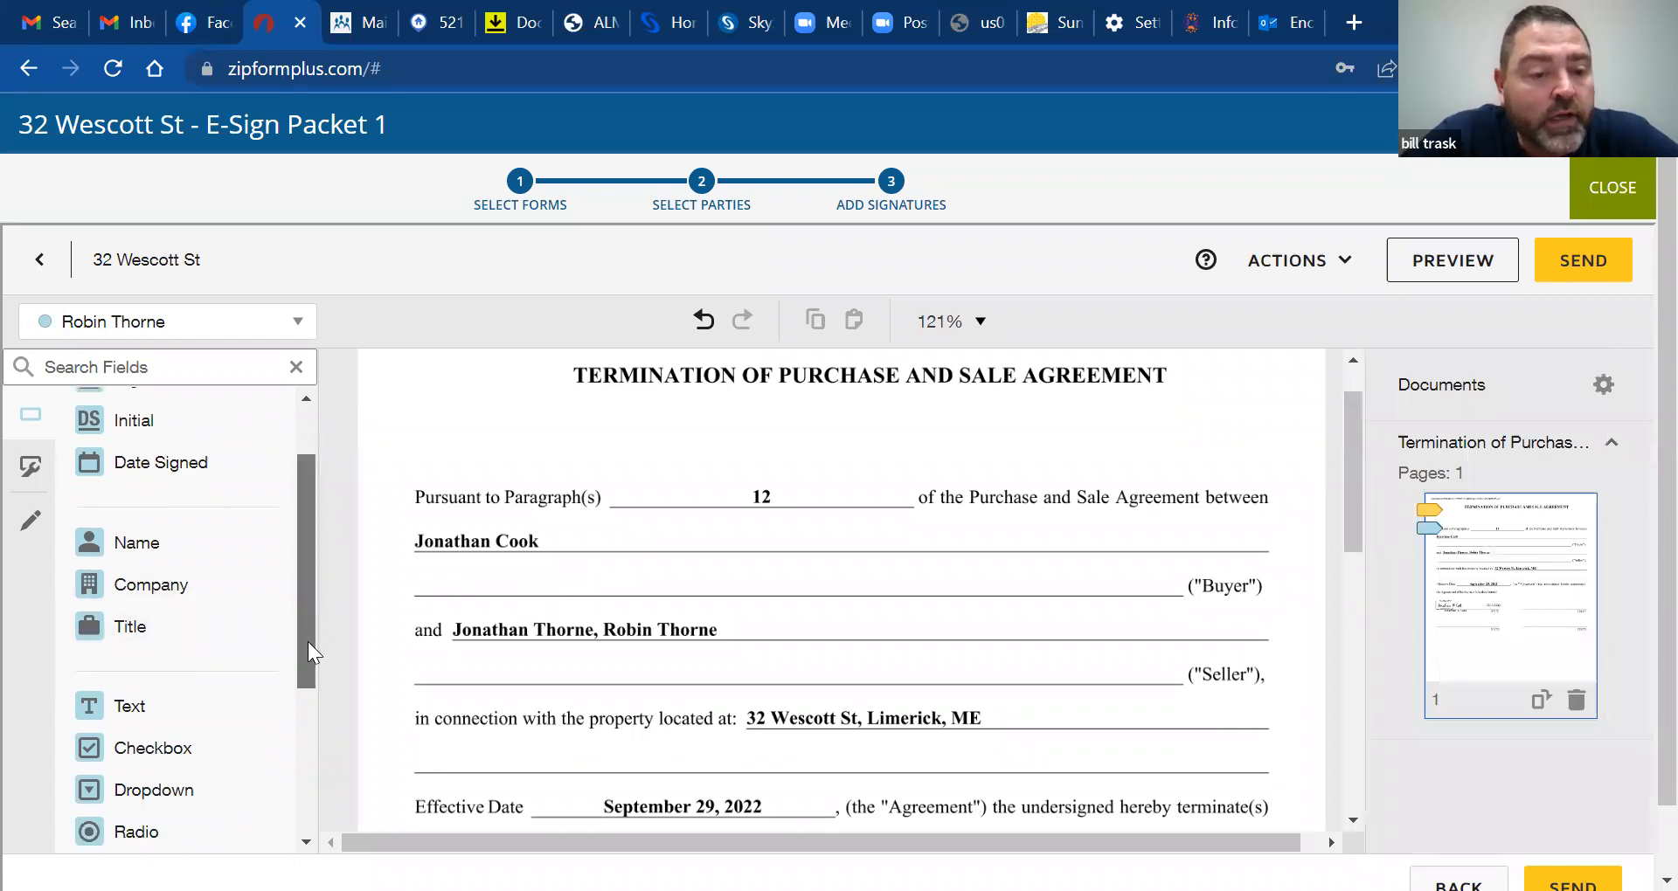
{"action": "scroll", "coordinate": [310, 664], "scroll_direction": "down", "scroll_amount": 3}
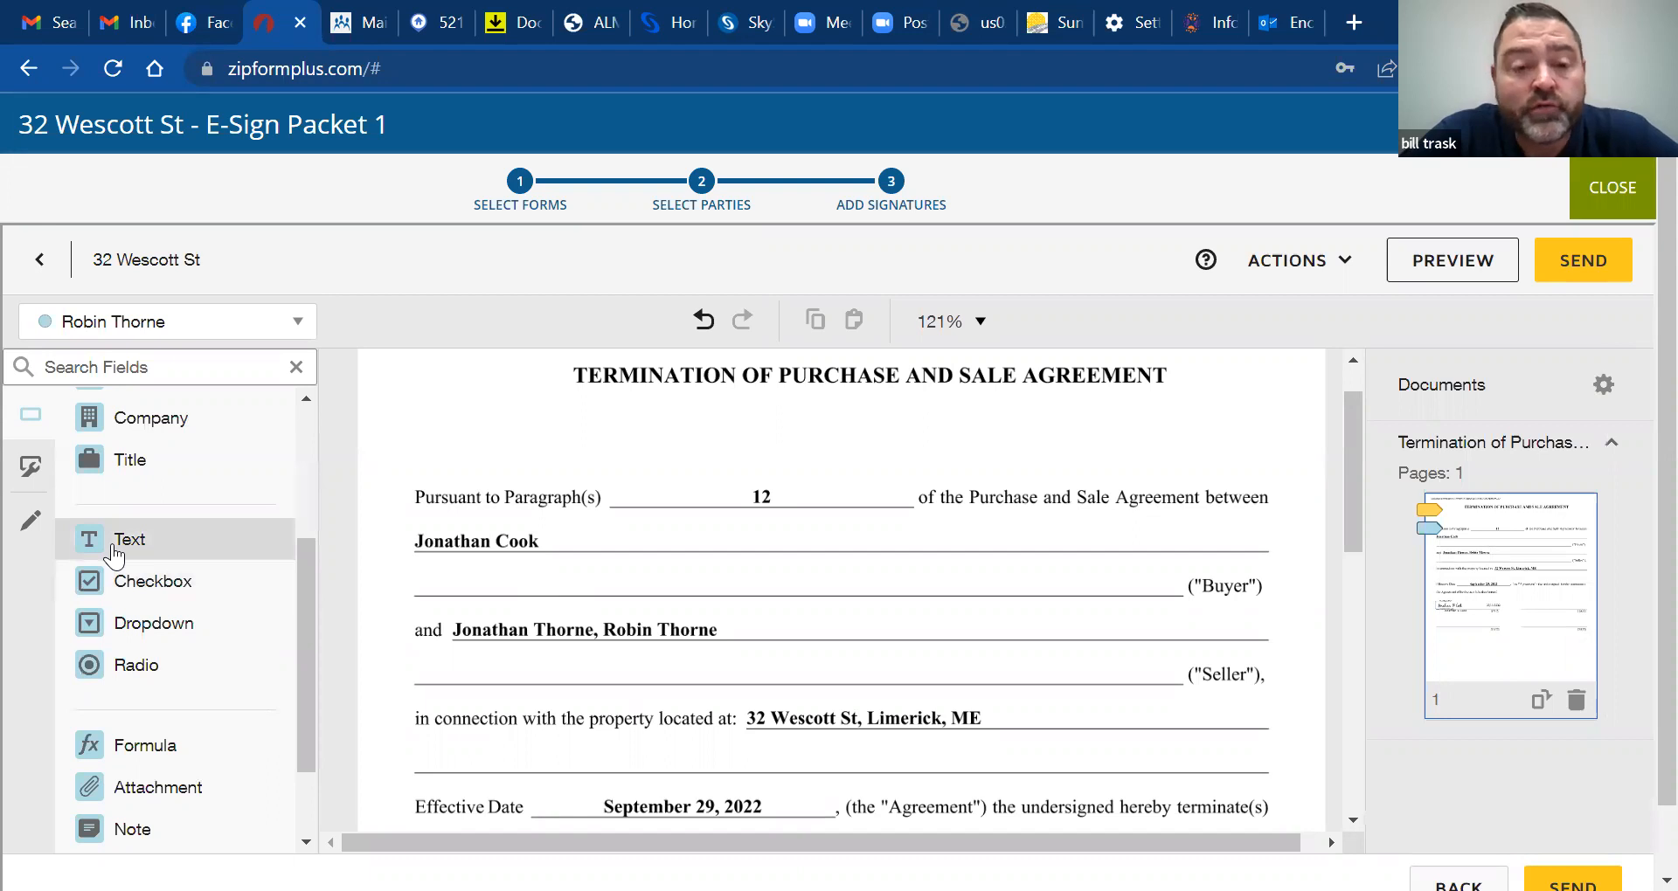
{"action": "left_click_drag", "start_coordinate": [114, 553], "coordinate": [623, 544]}
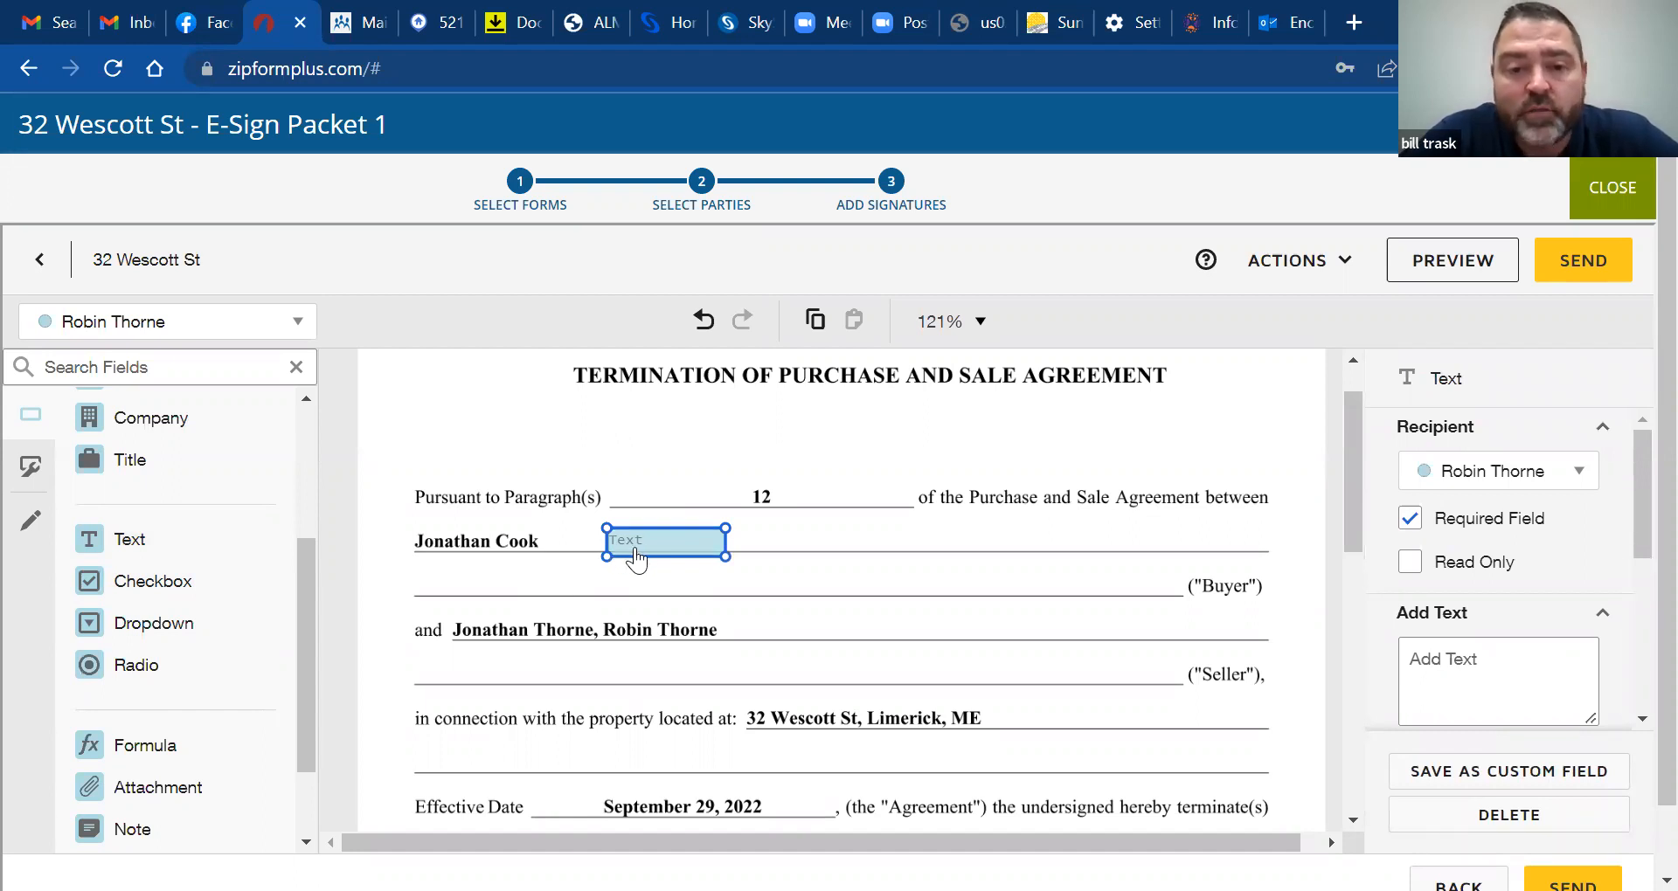
{"action": "left_click_drag", "start_coordinate": [673, 554], "coordinate": [690, 598]}
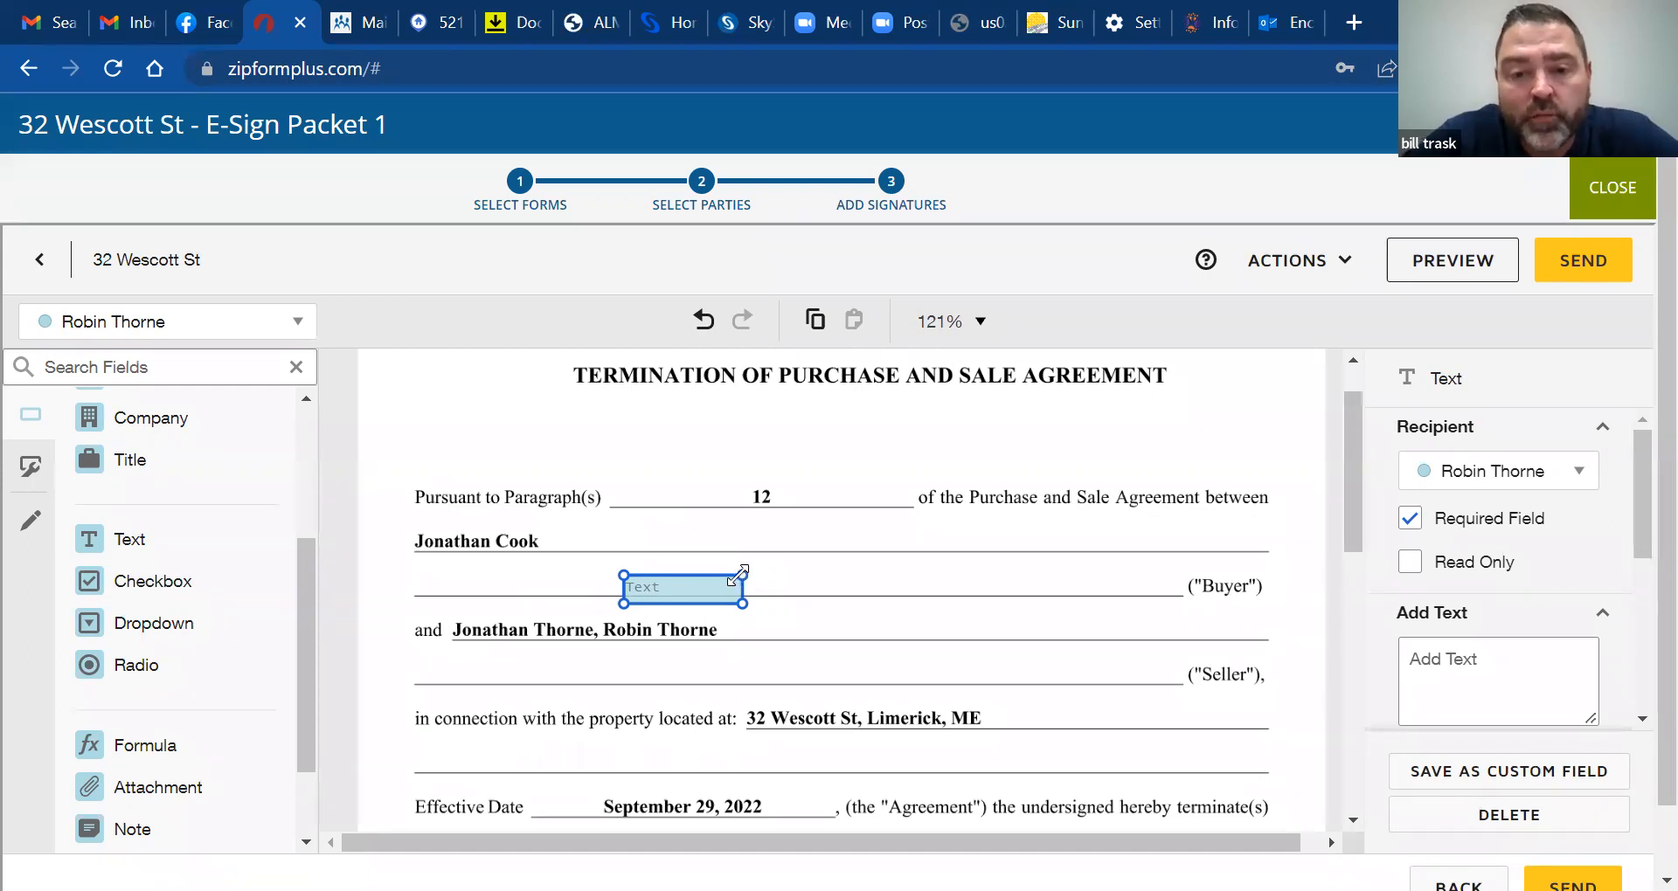
{"action": "left_click_drag", "start_coordinate": [745, 572], "coordinate": [933, 577]}
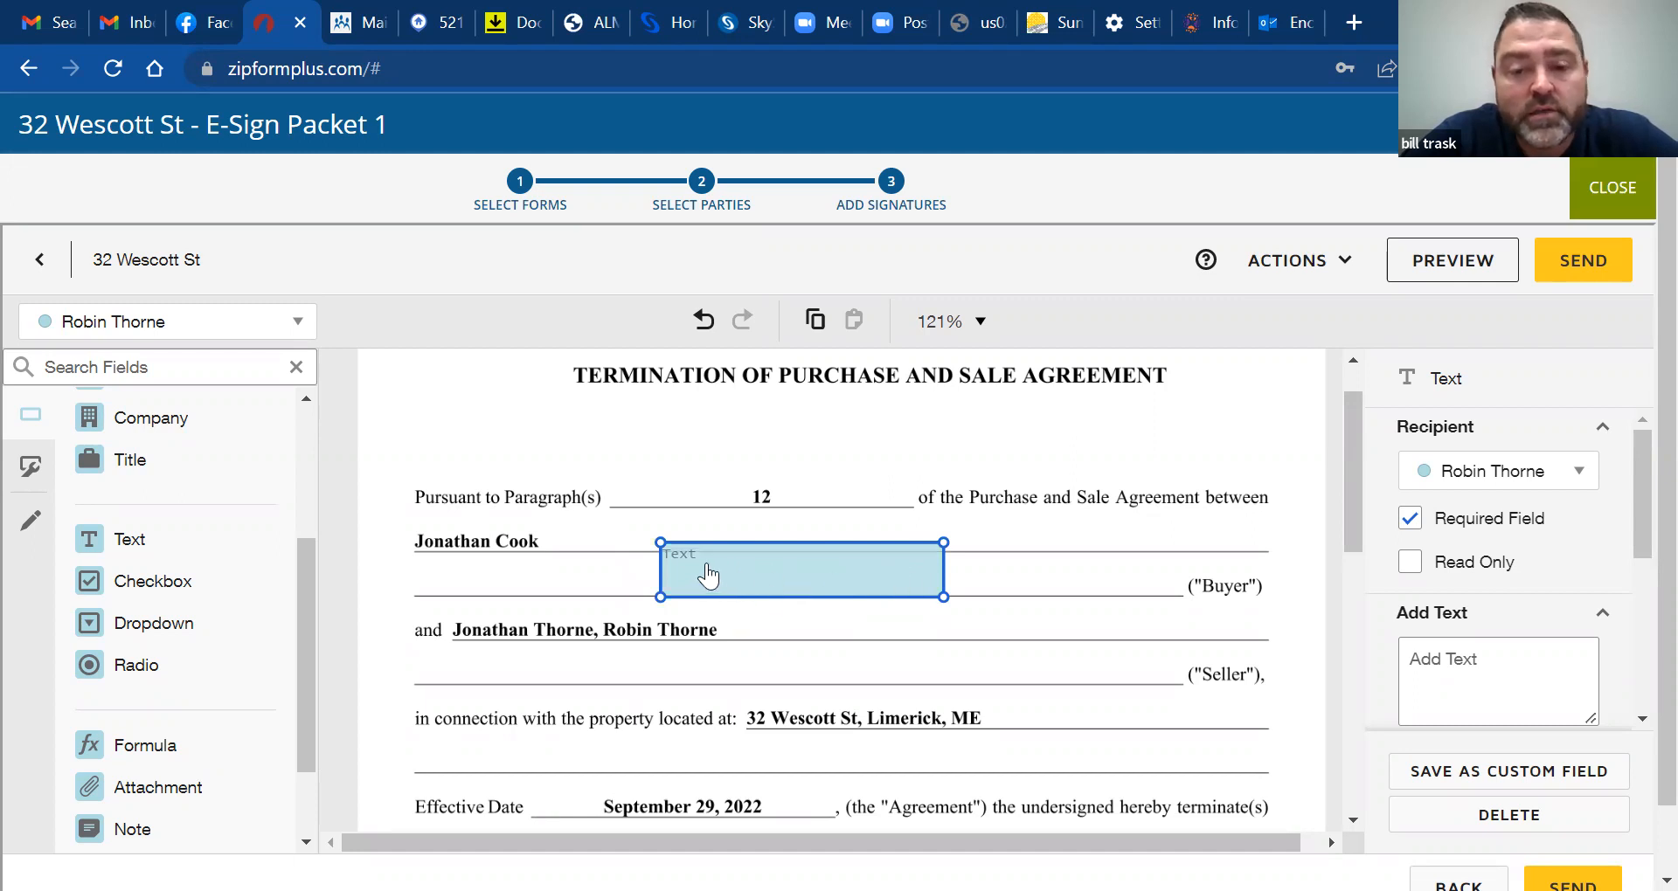
{"action": "left_click_drag", "start_coordinate": [818, 563], "coordinate": [742, 565]}
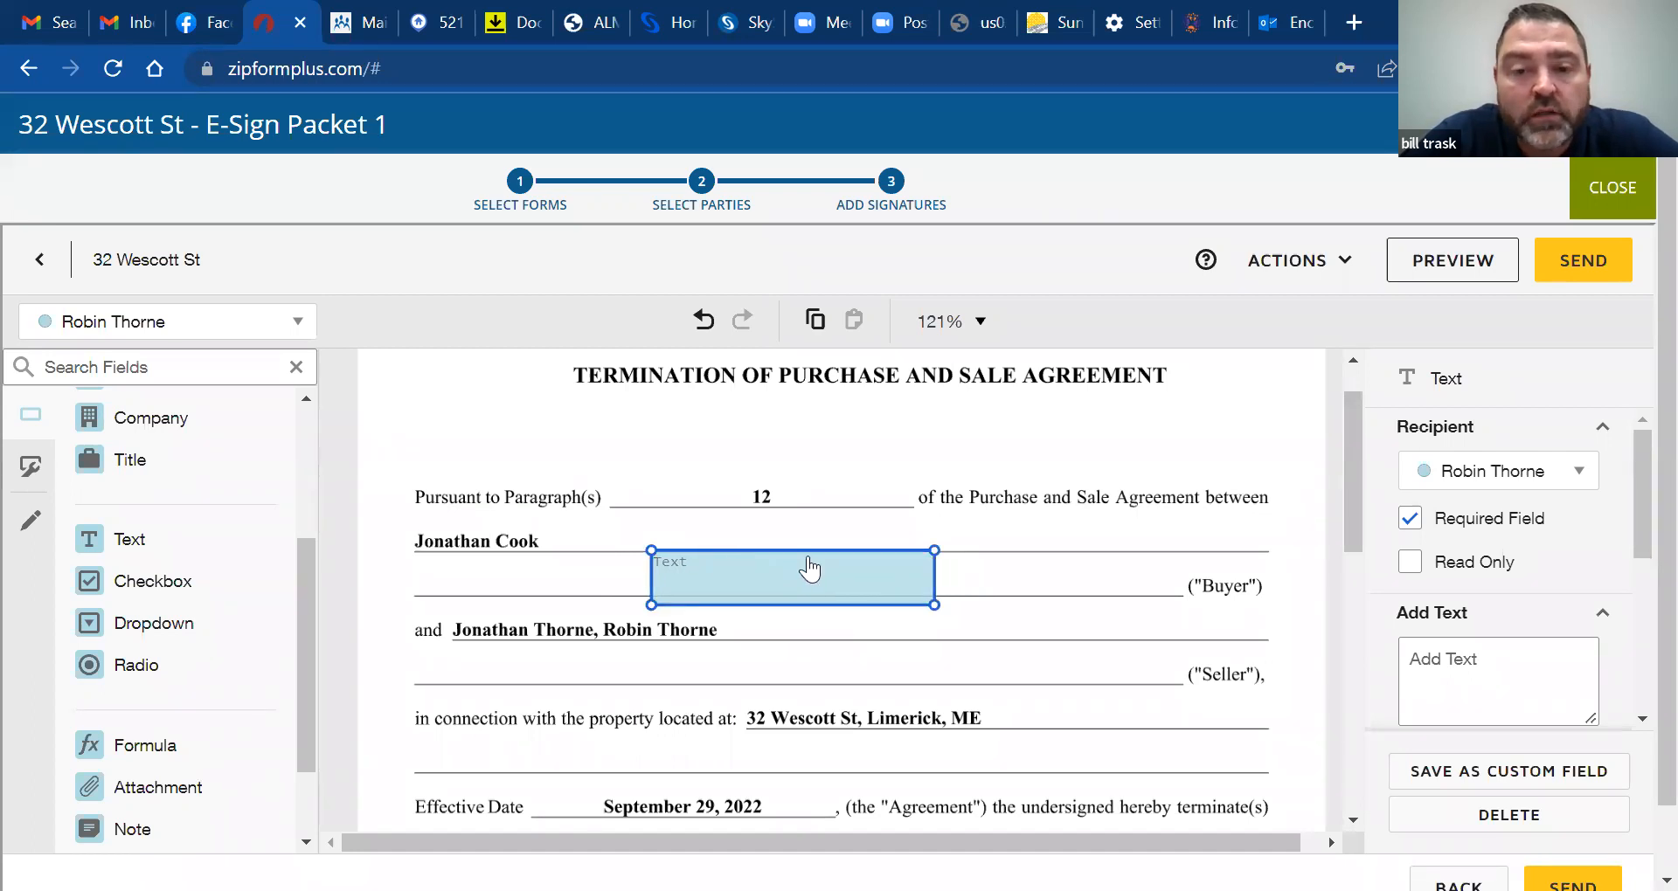
{"action": "left_click_drag", "start_coordinate": [765, 587], "coordinate": [817, 572]}
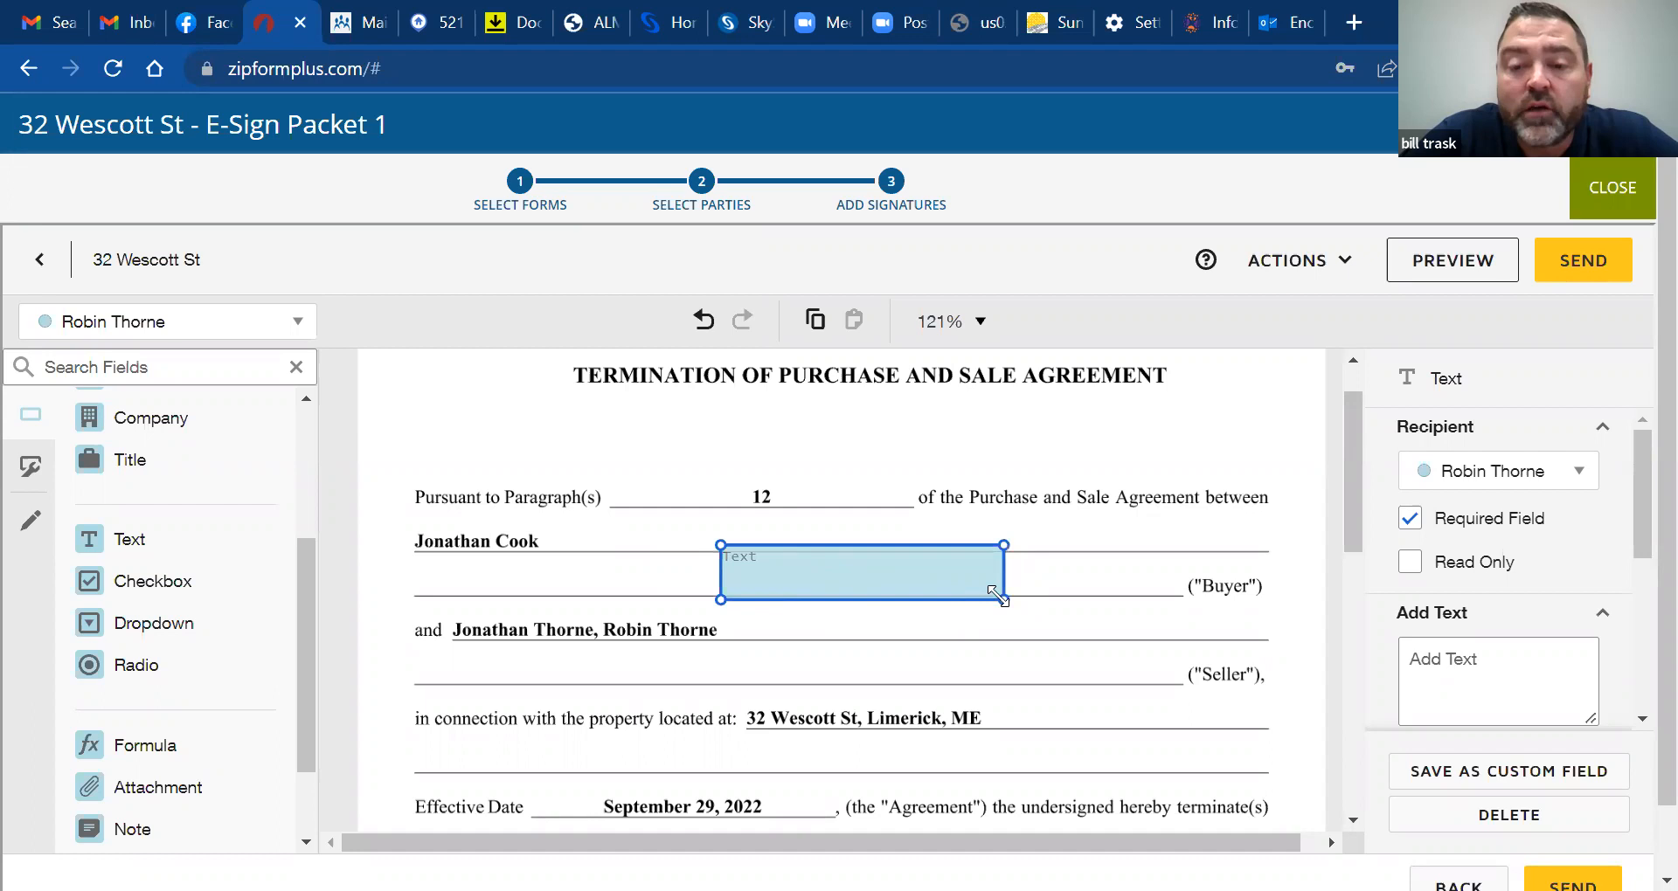
{"action": "left_click_drag", "start_coordinate": [1003, 596], "coordinate": [1181, 596]}
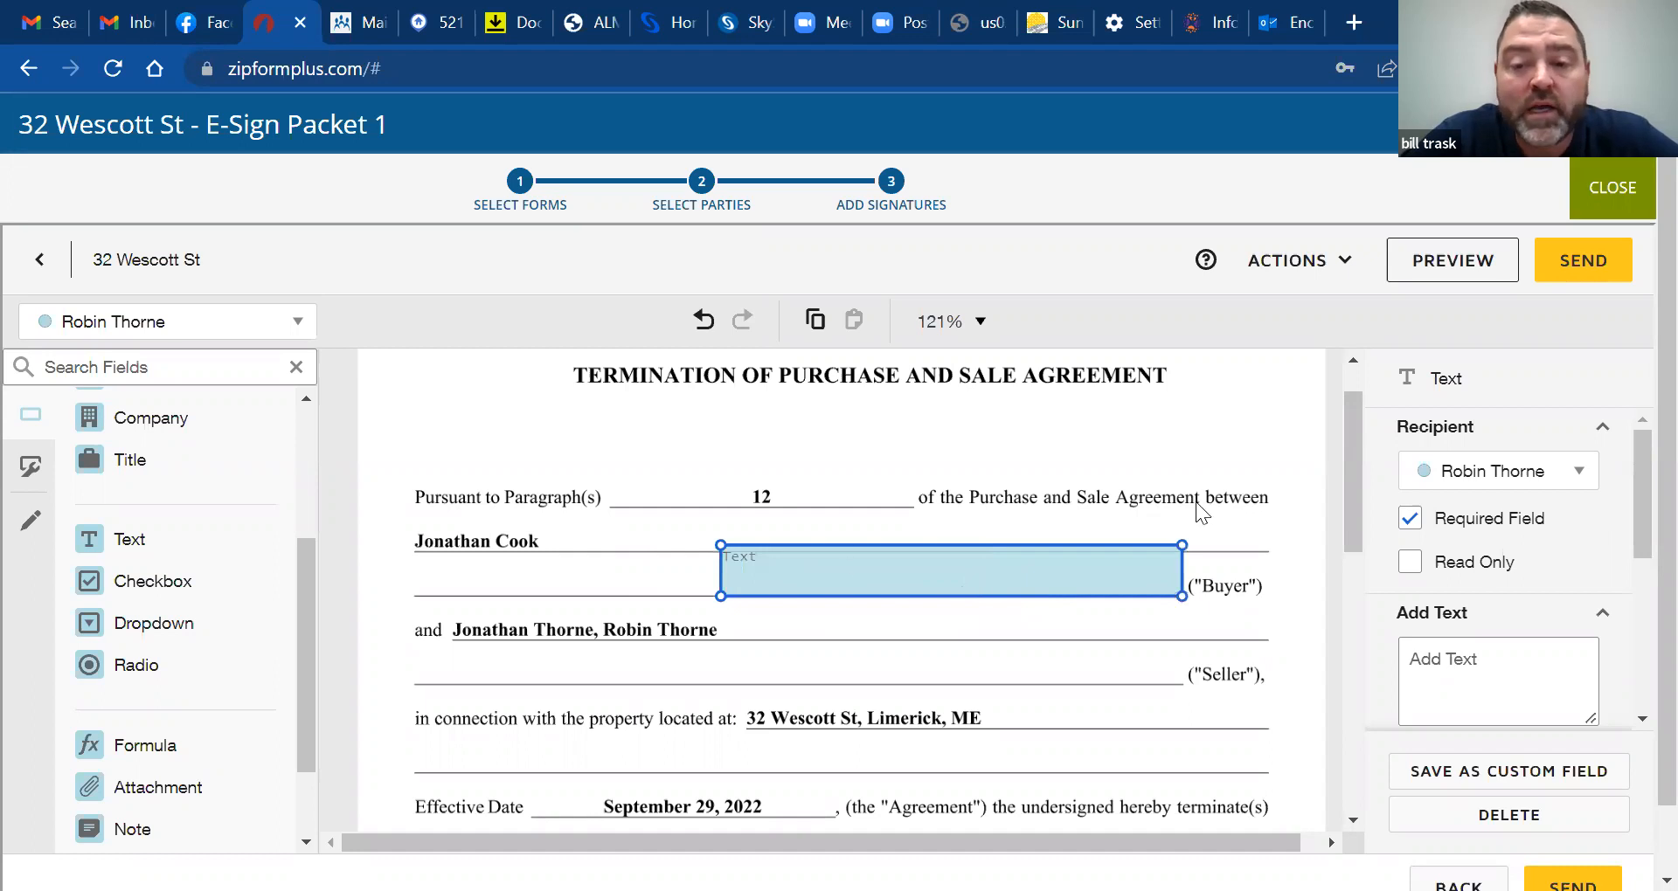
{"action": "left_click_drag", "start_coordinate": [1090, 588], "coordinate": [843, 566]}
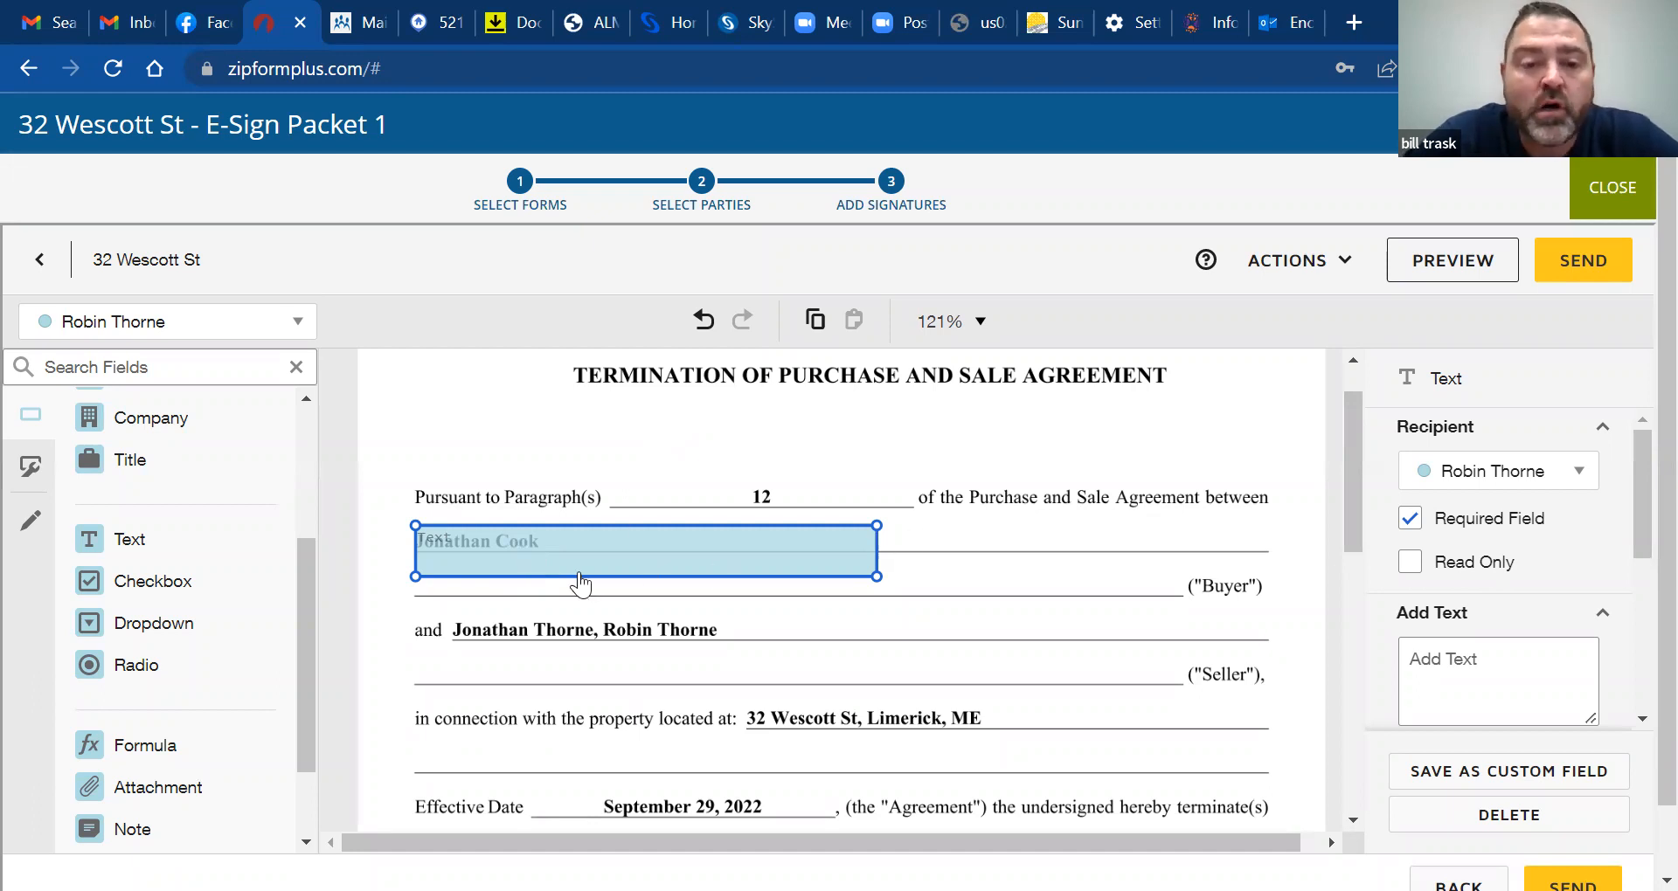
Fill the Buyer-line field with X placeholders, shrink it to one line, and add a second Text field beside it
{"action": "left_click", "coordinate": [470, 550]}
{"action": "type", "text": "XX"}
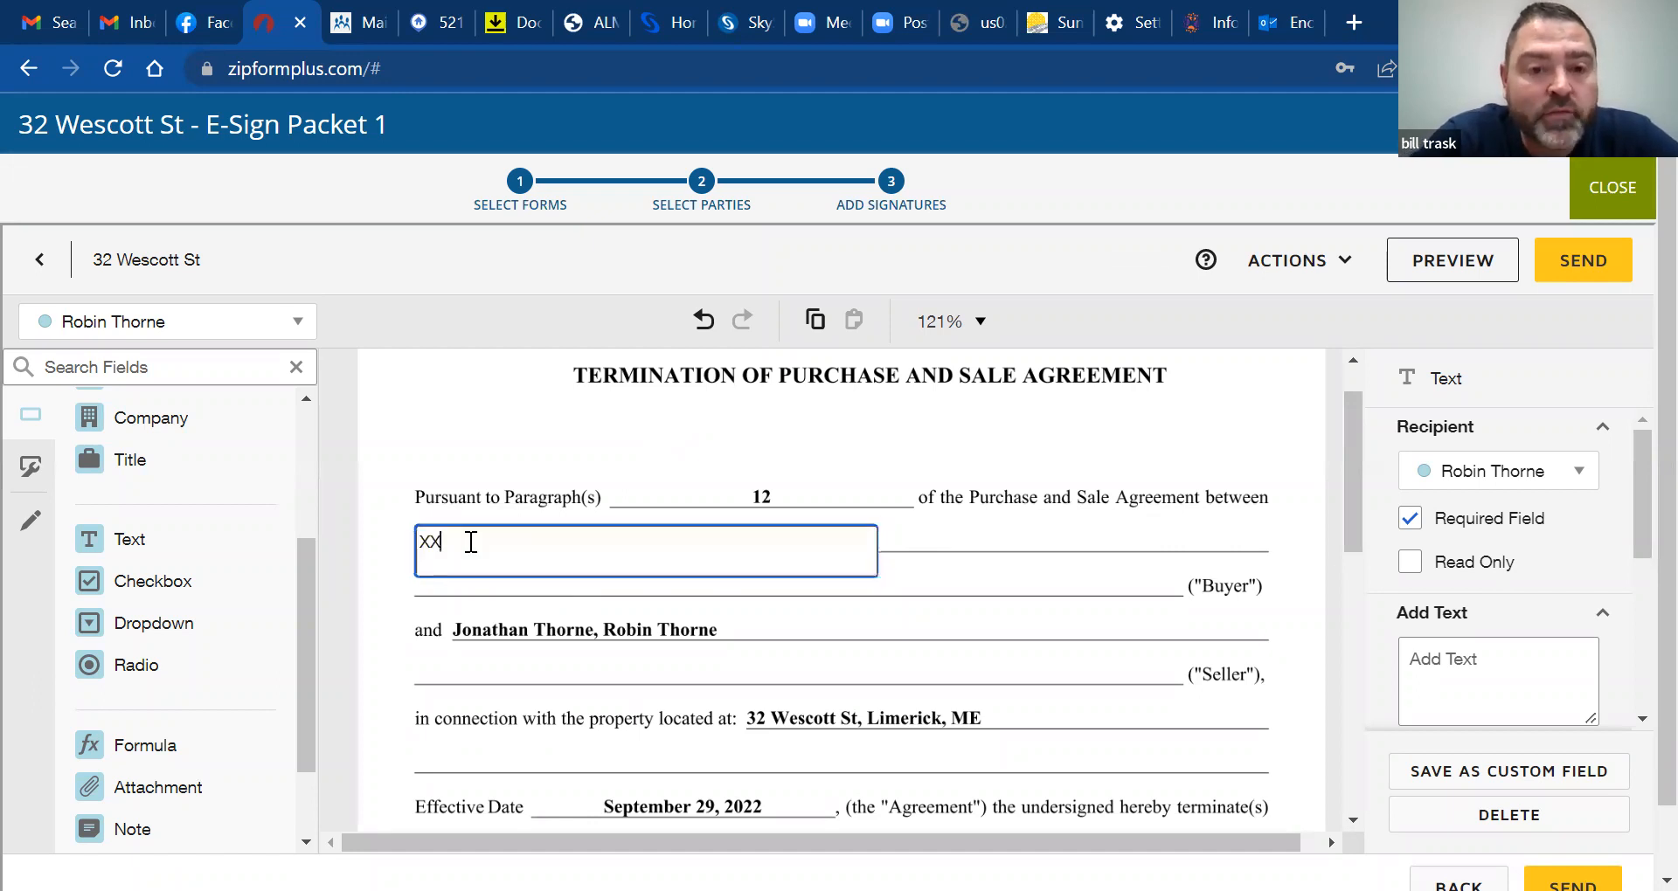
{"action": "type", "text": "XXXXXXXXXX"}
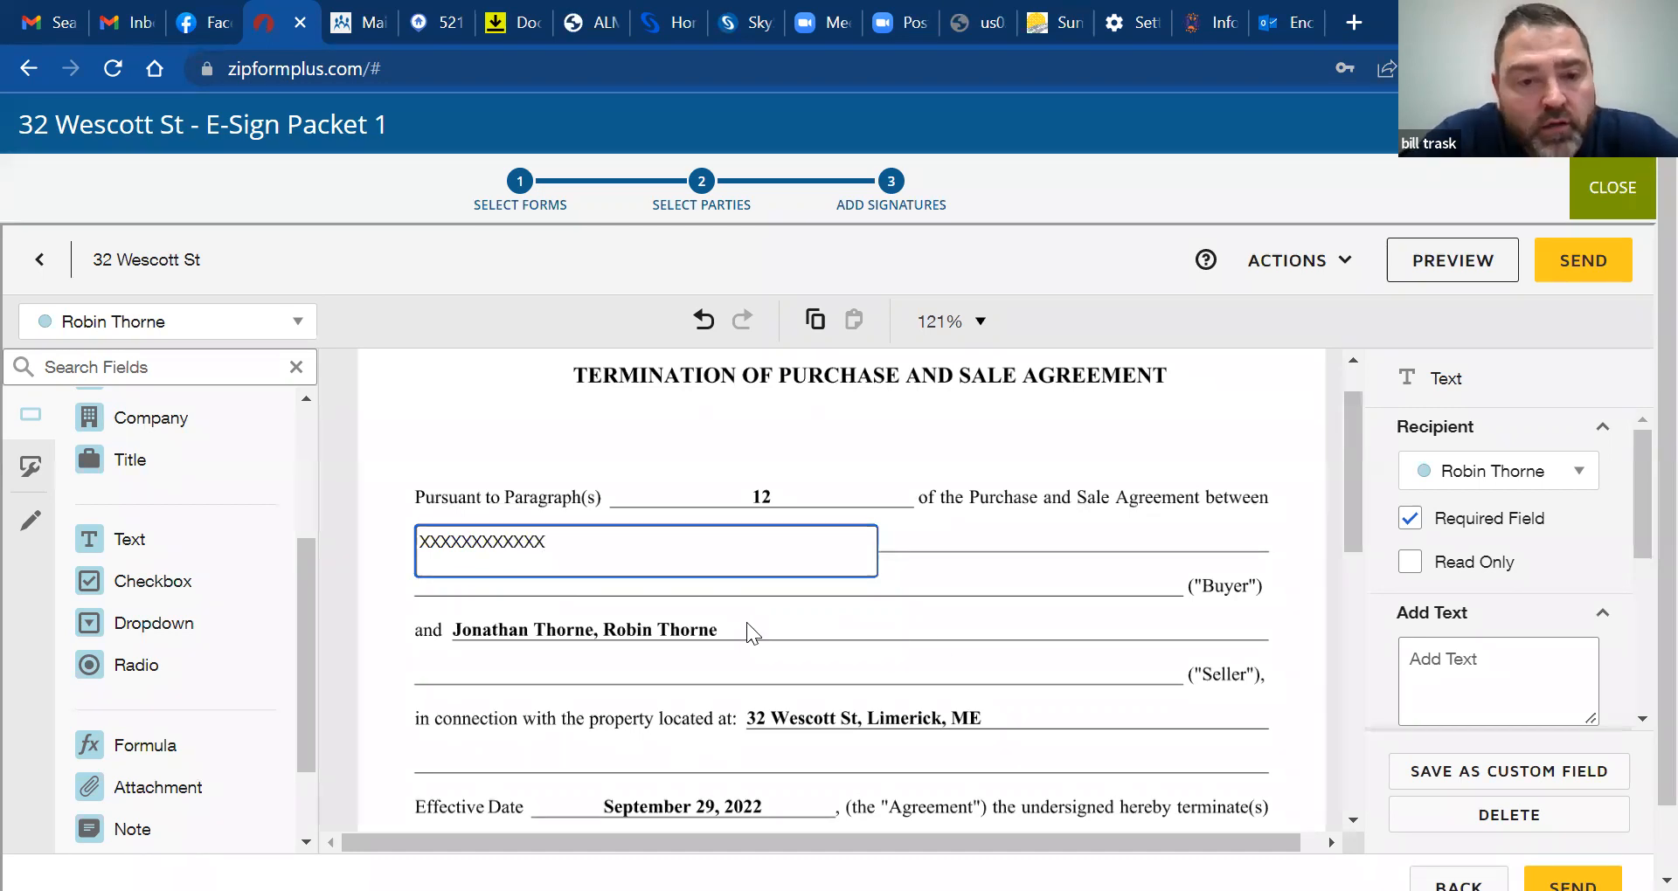
{"action": "left_click", "coordinate": [818, 591]}
{"action": "mouse_move", "coordinate": [670, 554]}
{"action": "left_mouse_down"}
{"action": "mouse_move", "coordinate": [659, 532]}
{"action": "mouse_move", "coordinate": [669, 574]}
{"action": "left_mouse_up"}
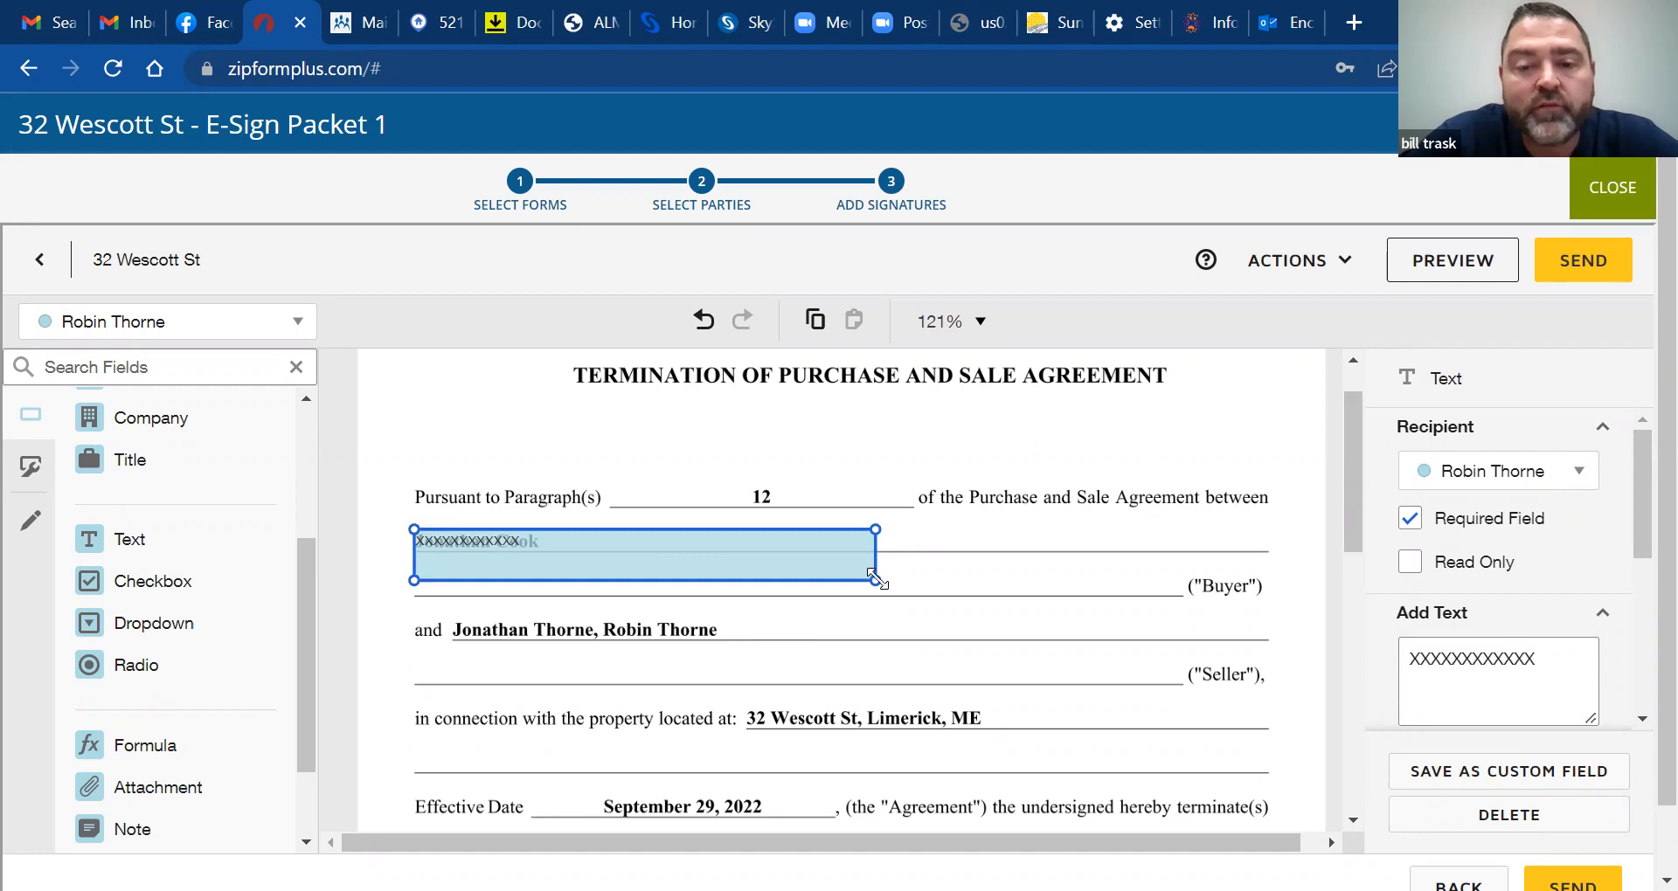
{"action": "left_click_drag", "start_coordinate": [873, 577], "coordinate": [551, 548]}
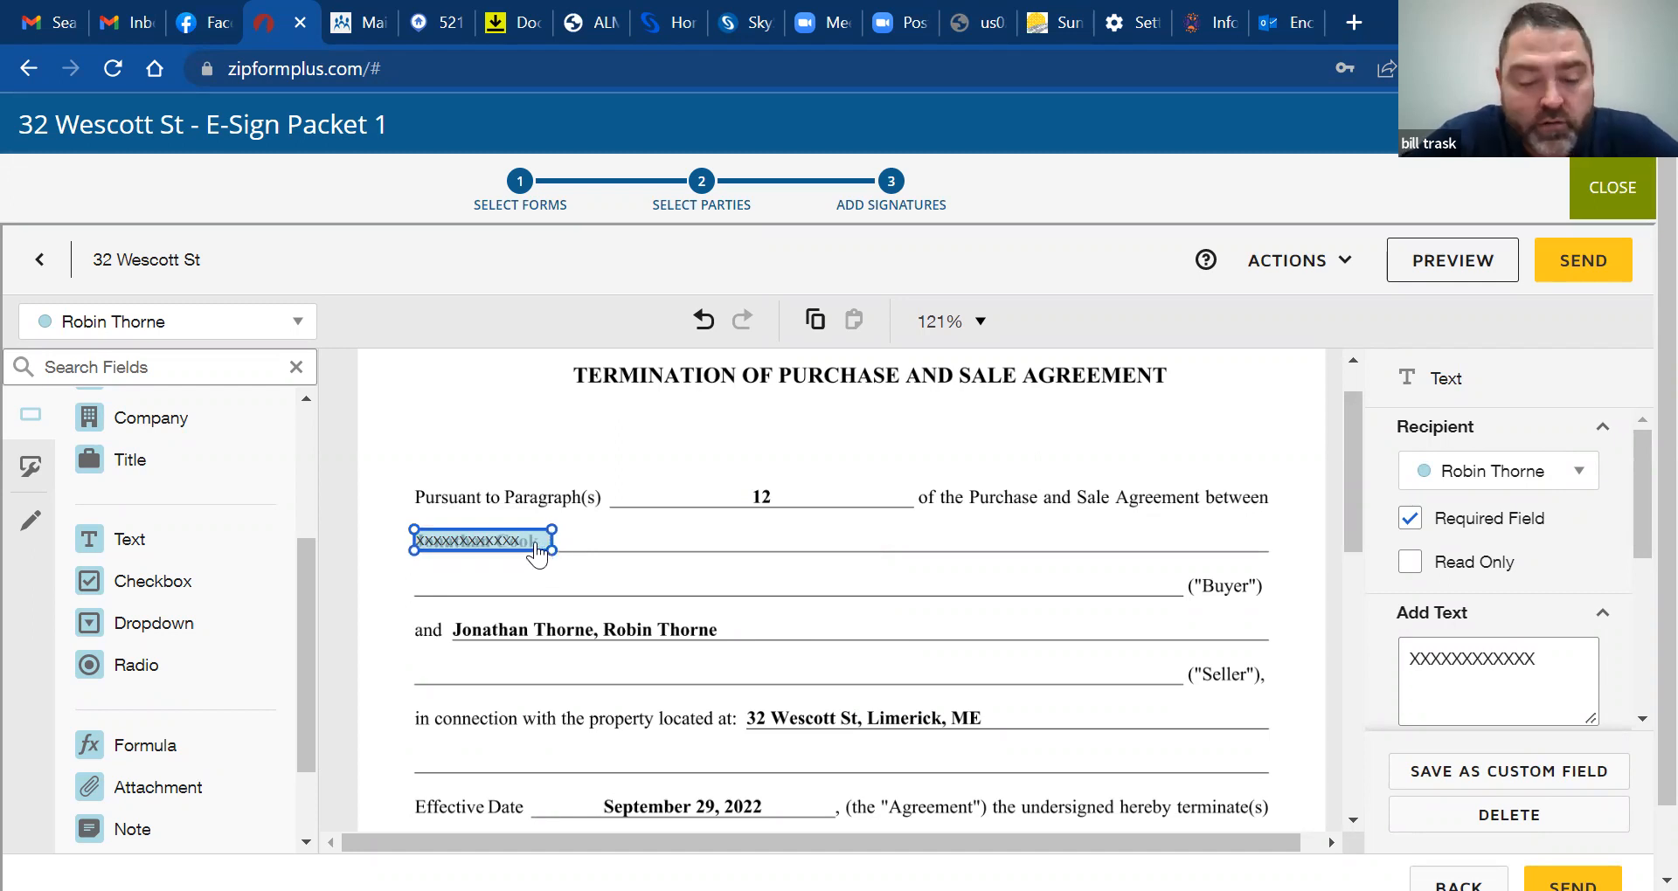
{"action": "double_click", "coordinate": [537, 547]}
{"action": "type", "text": "XX"}
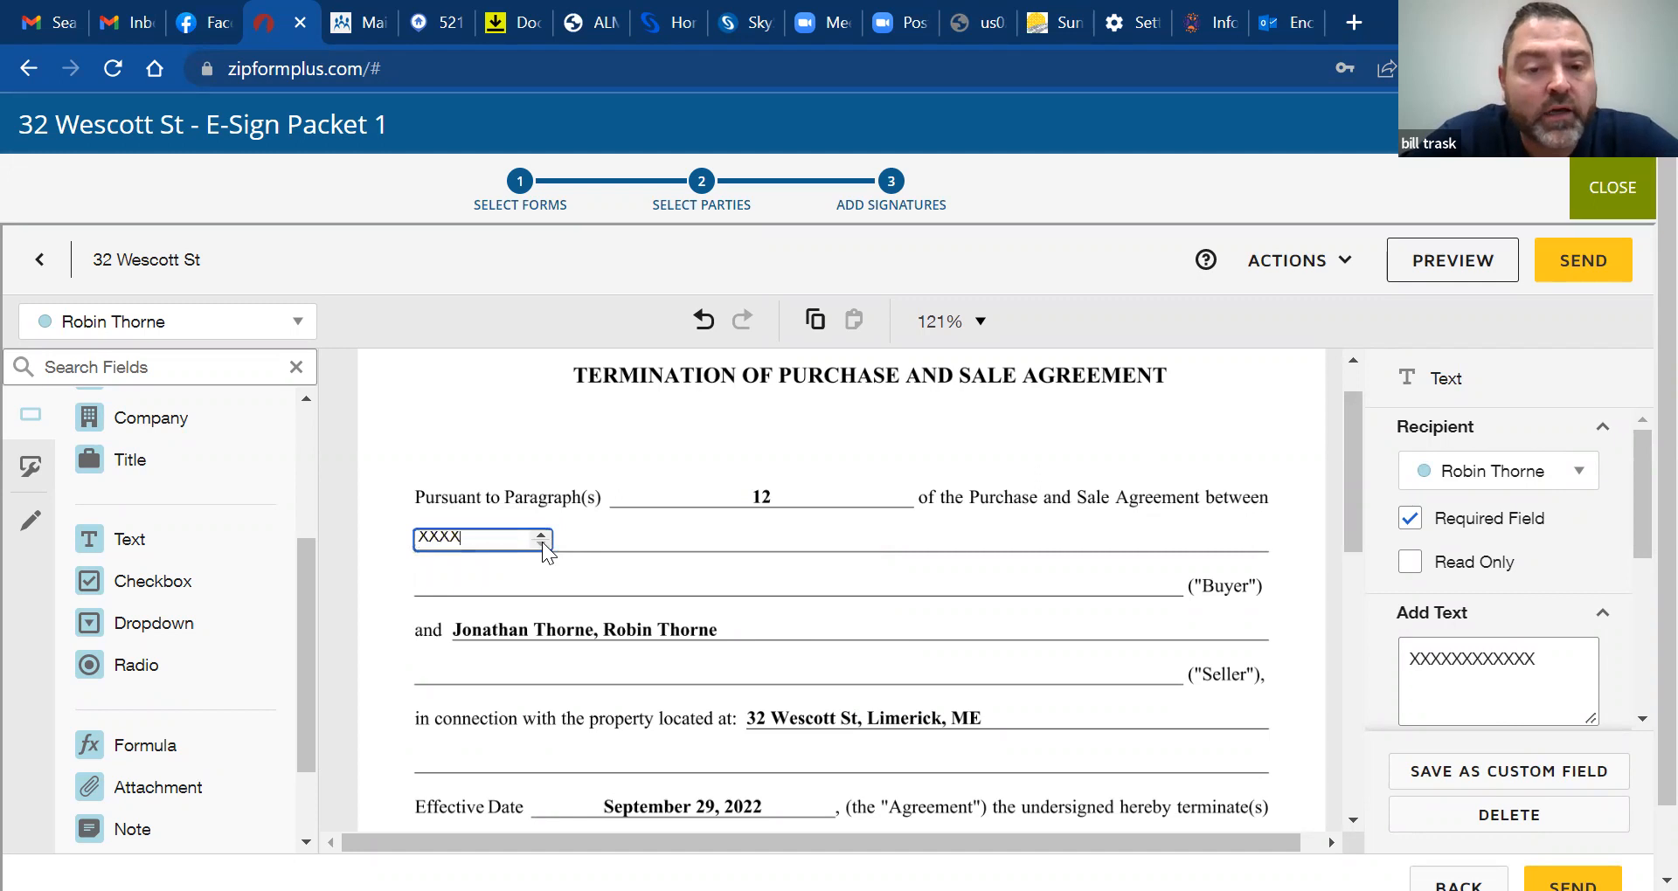
{"action": "left_click", "coordinate": [618, 552]}
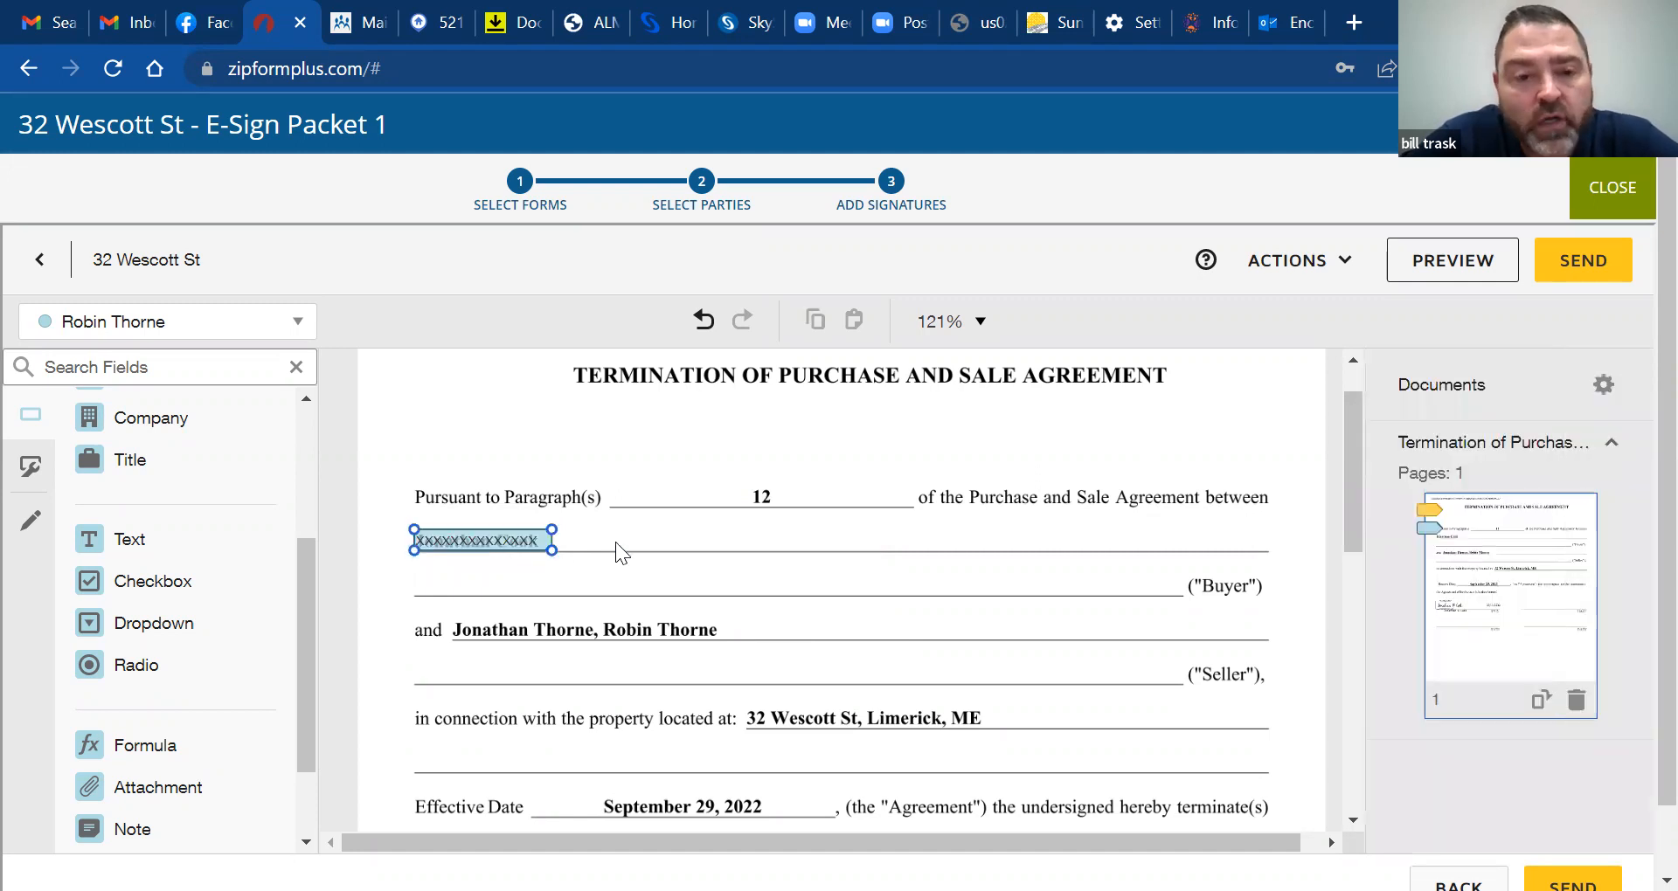
{"action": "left_click_drag", "start_coordinate": [118, 543], "coordinate": [599, 542]}
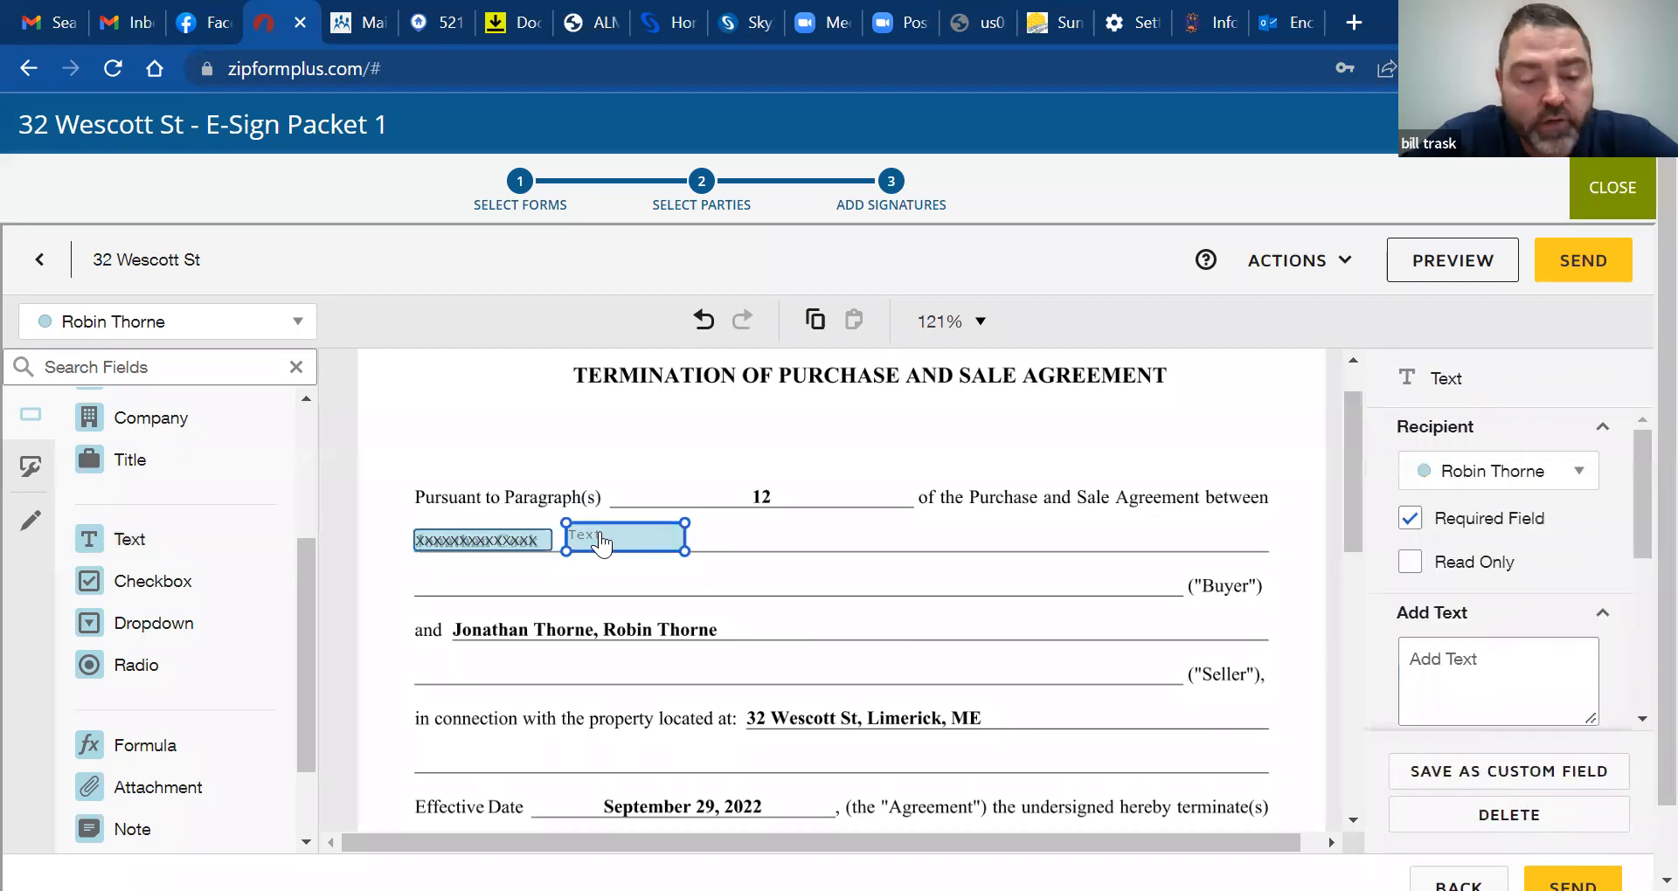
Enter 325,000 in the new text field beside the Xs placeholder
{"action": "double_click", "coordinate": [601, 543]}
{"action": "type", "text": "325.000"}
{"action": "left_click", "coordinate": [655, 579]}
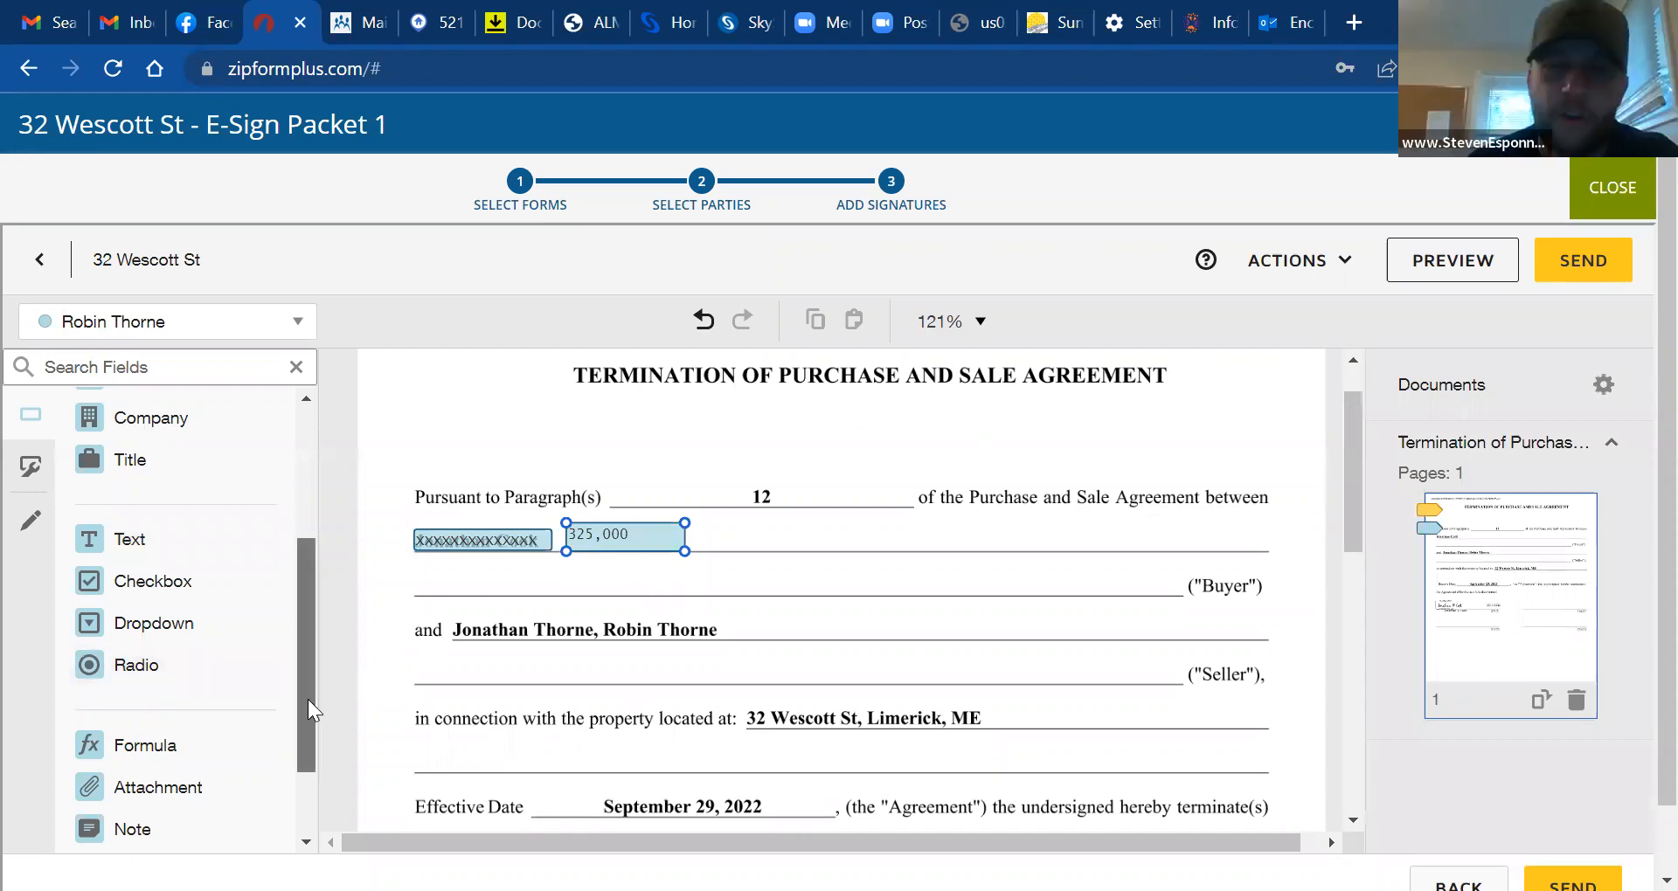
{"action": "scroll", "coordinate": [308, 699], "scroll_direction": "down", "scroll_amount": 1}
{"action": "scroll", "coordinate": [318, 552], "scroll_direction": "up", "scroll_amount": 3}
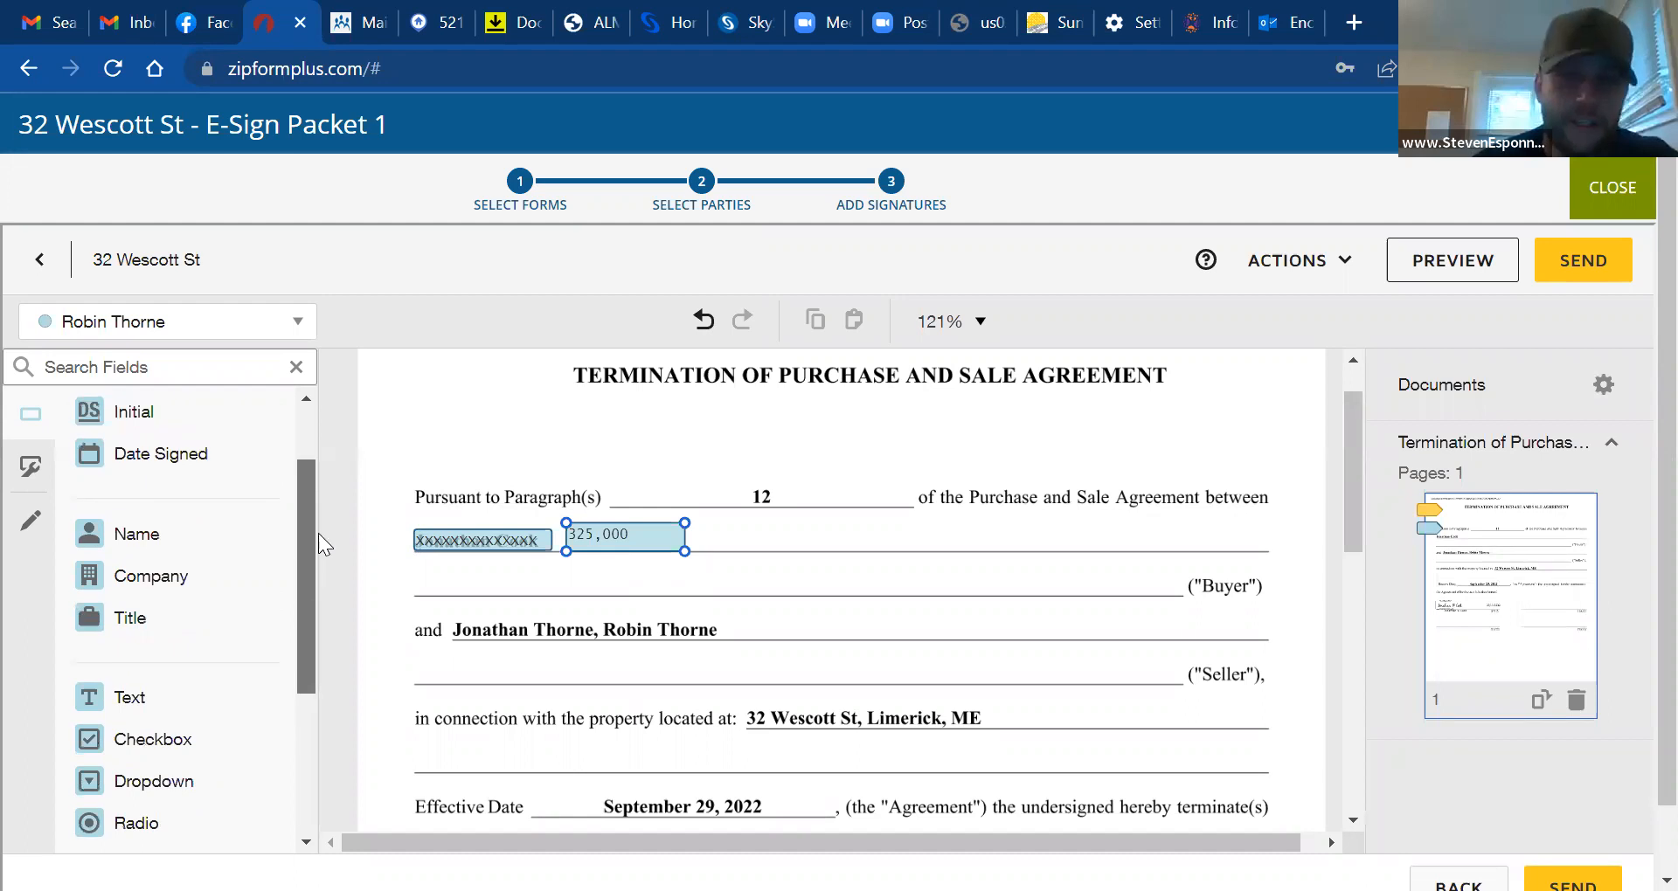
{"action": "scroll", "coordinate": [313, 515], "scroll_direction": "up", "scroll_amount": 2}
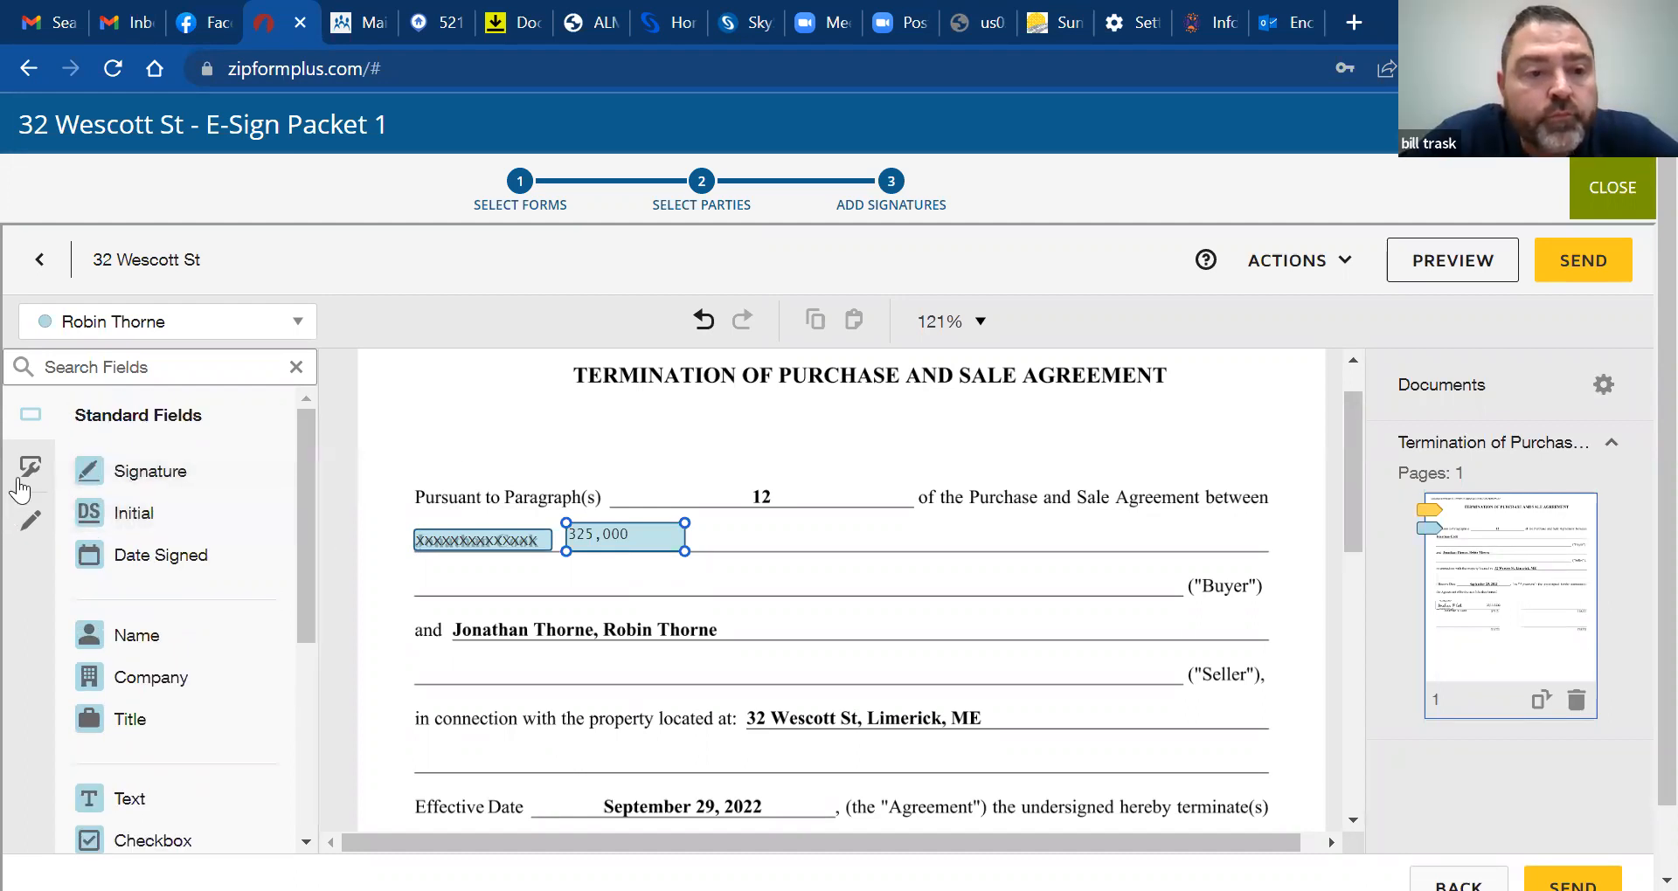
Show the Pre-fill Tools palette (Text, Checkbox, Radio, Name, Company, Line) after briefly viewing Custom Fields
{"action": "left_click", "coordinate": [32, 525]}
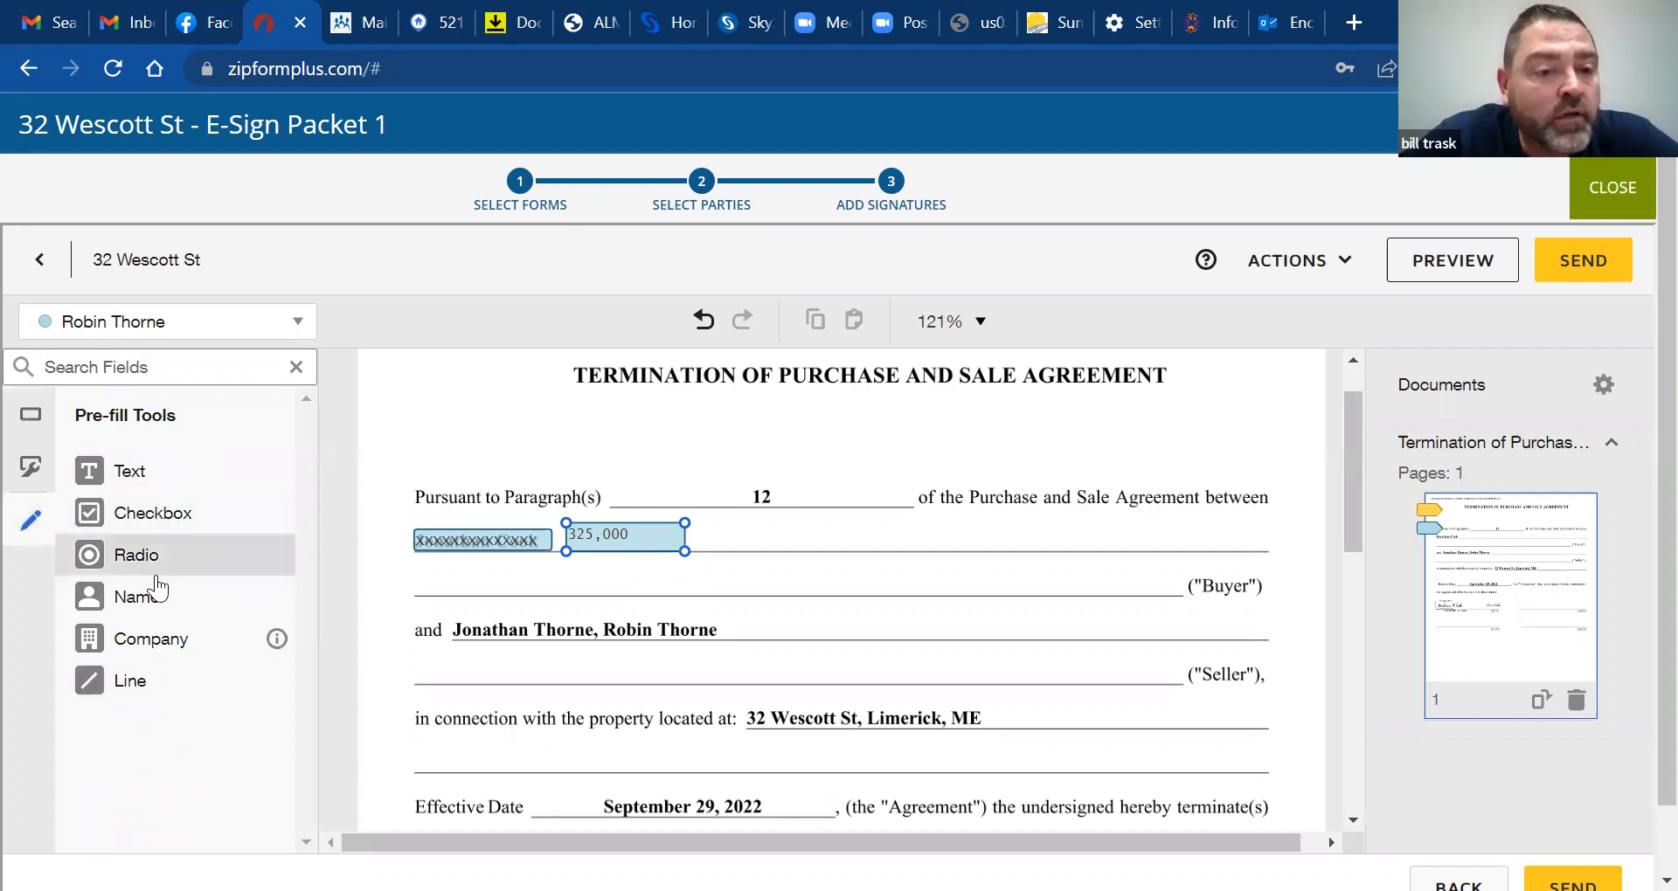
{"action": "left_click", "coordinate": [29, 472]}
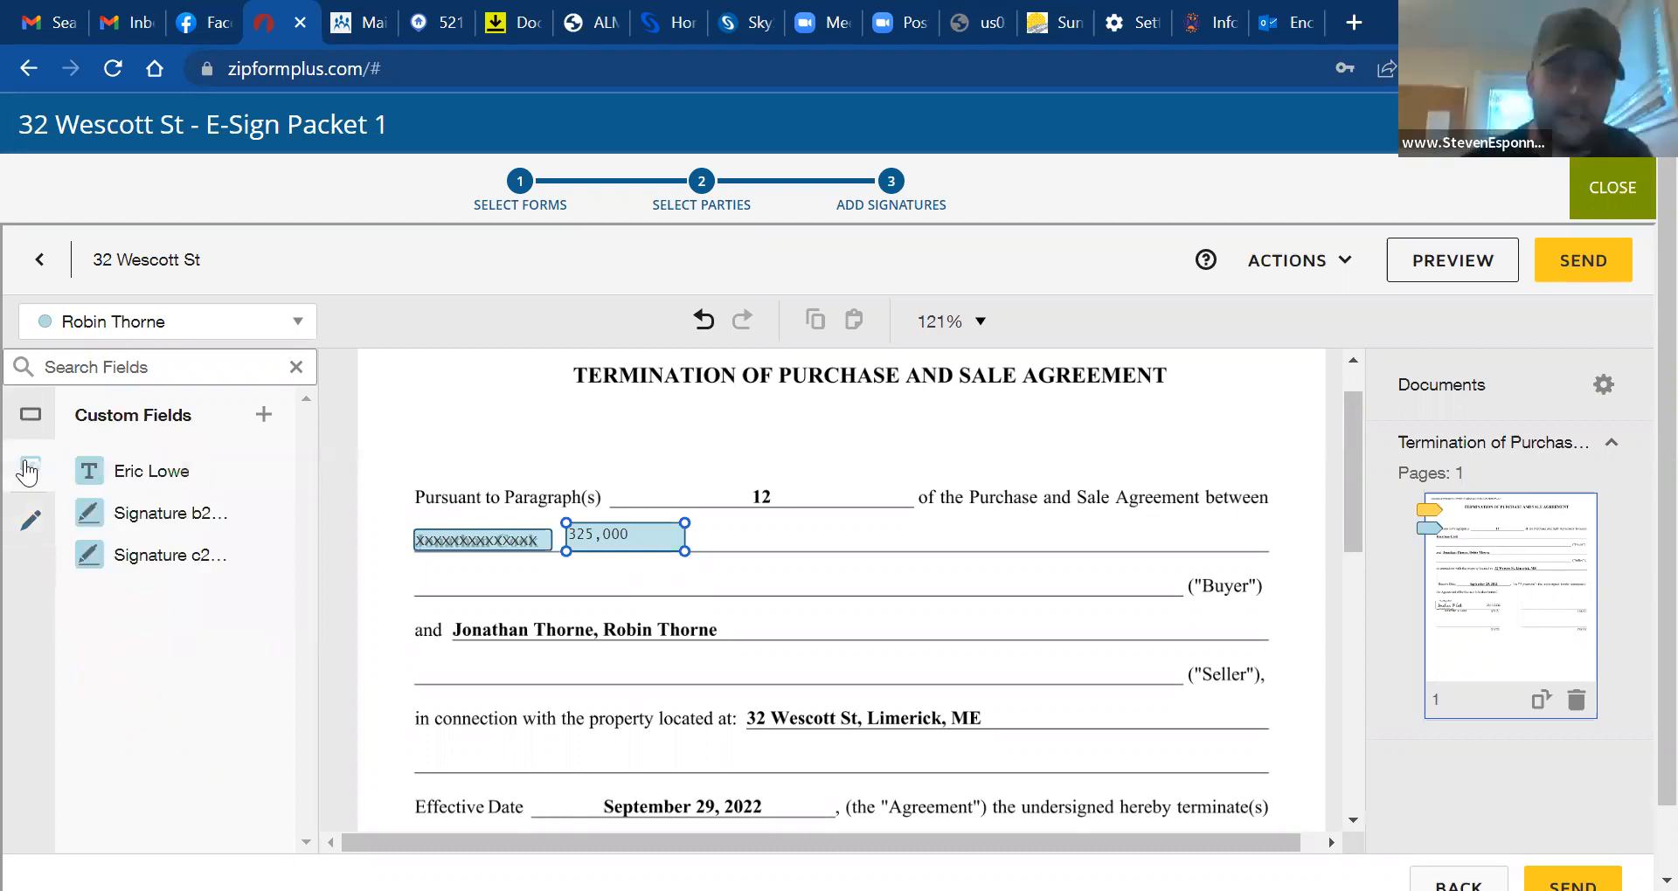
{"action": "left_click", "coordinate": [30, 522]}
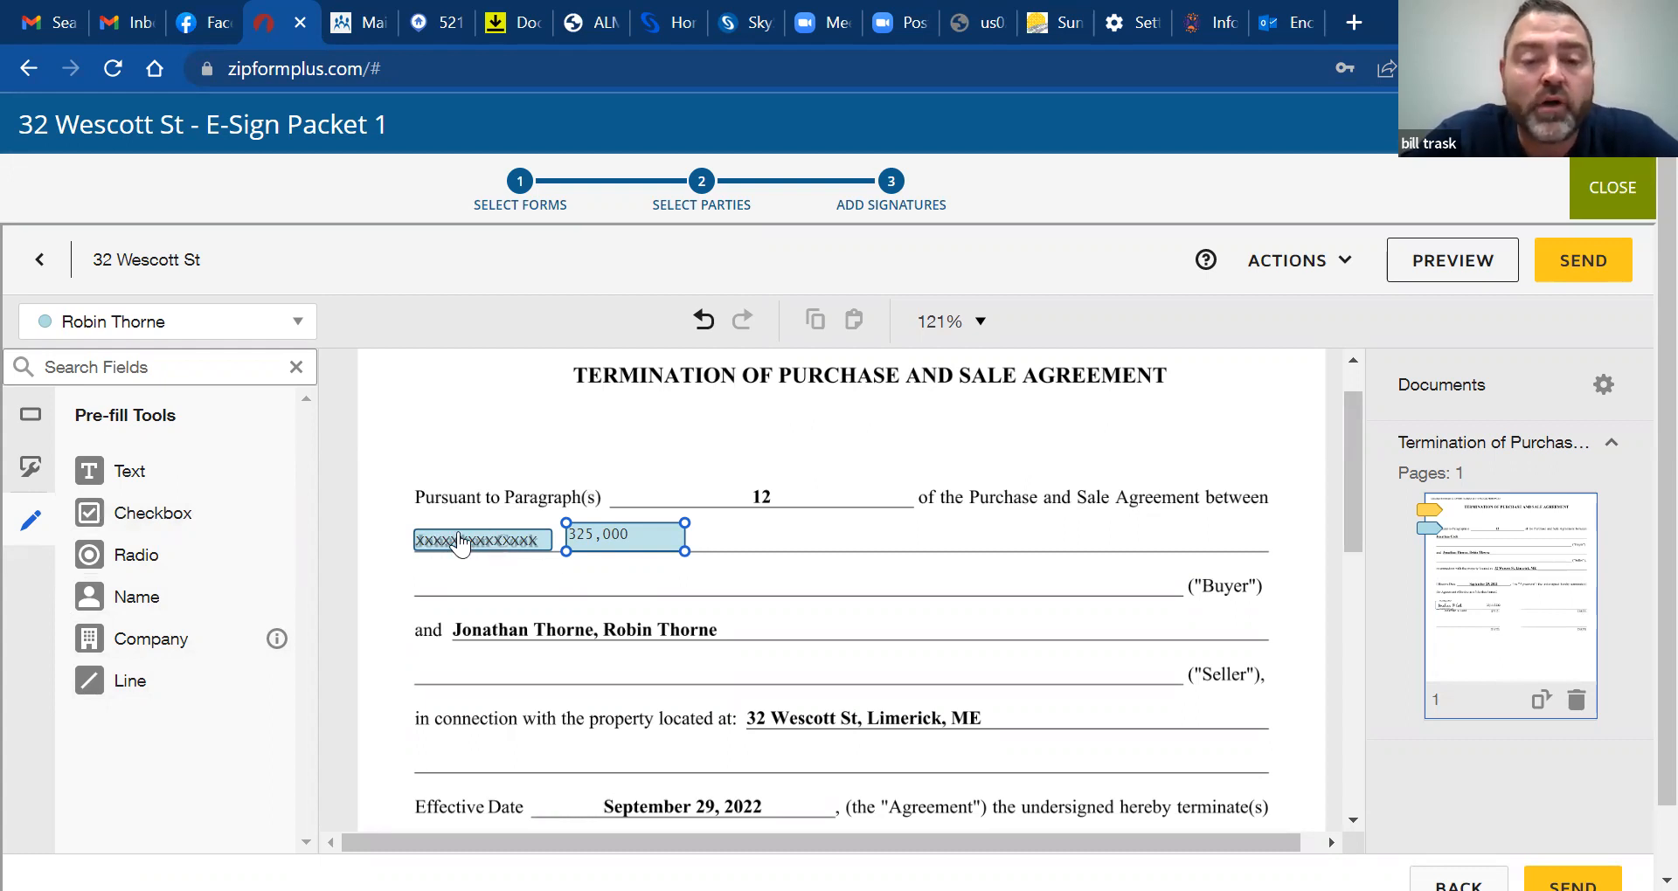
Delete the 325,000 and XXXX text fields from the termination form's Buyer line
{"action": "left_click", "coordinate": [609, 542]}
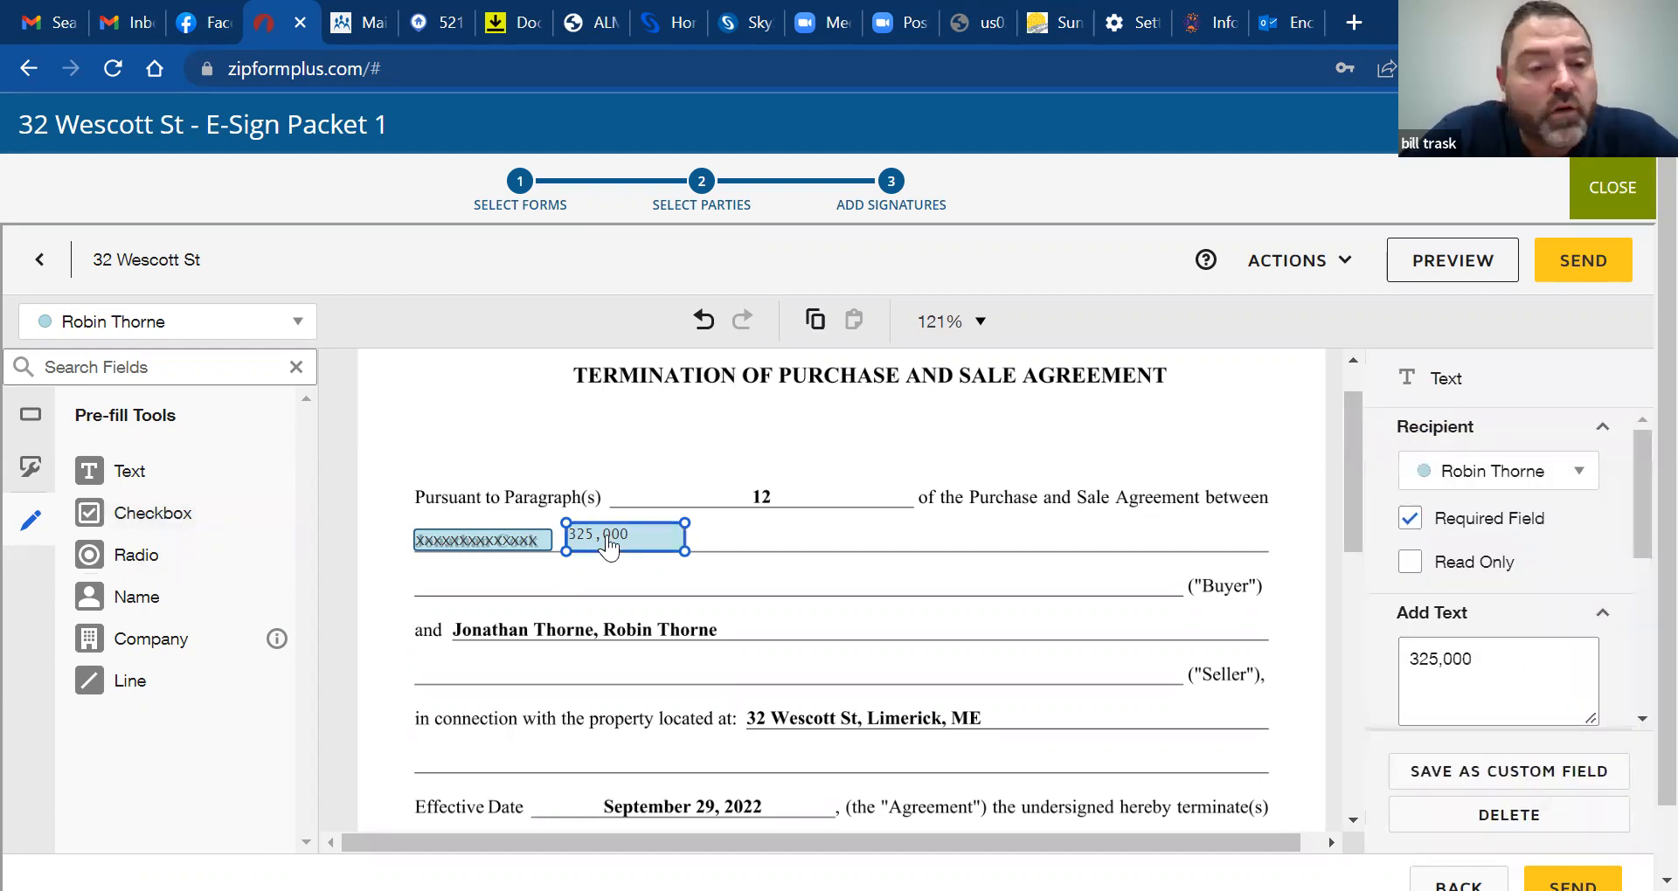
{"action": "left_click", "coordinate": [33, 477]}
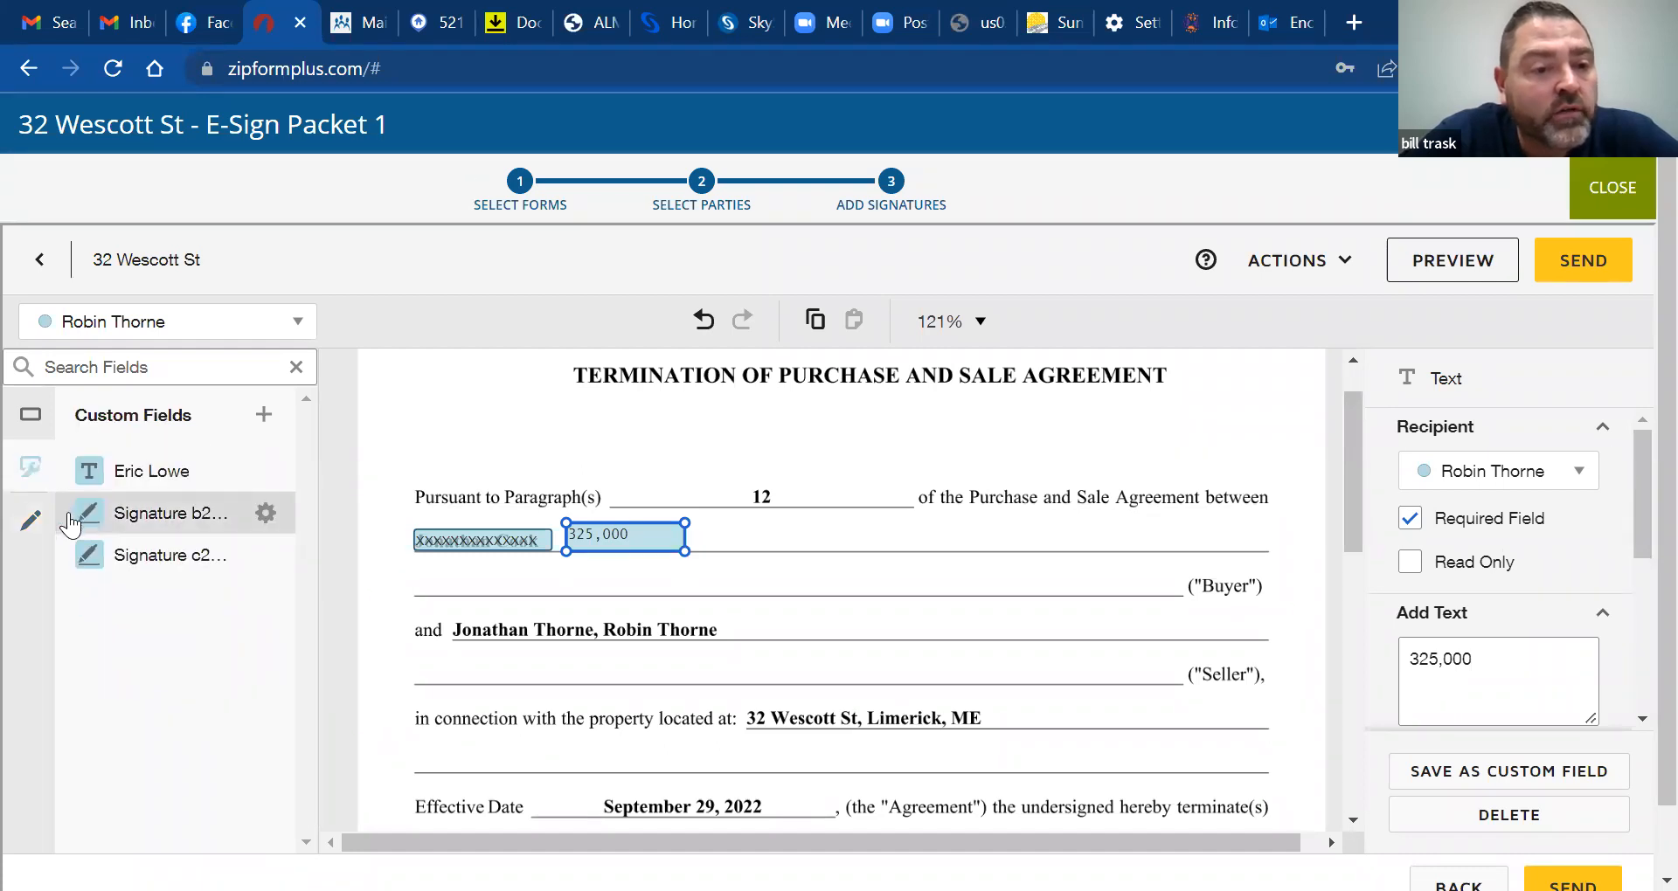
{"action": "left_click", "coordinate": [31, 419]}
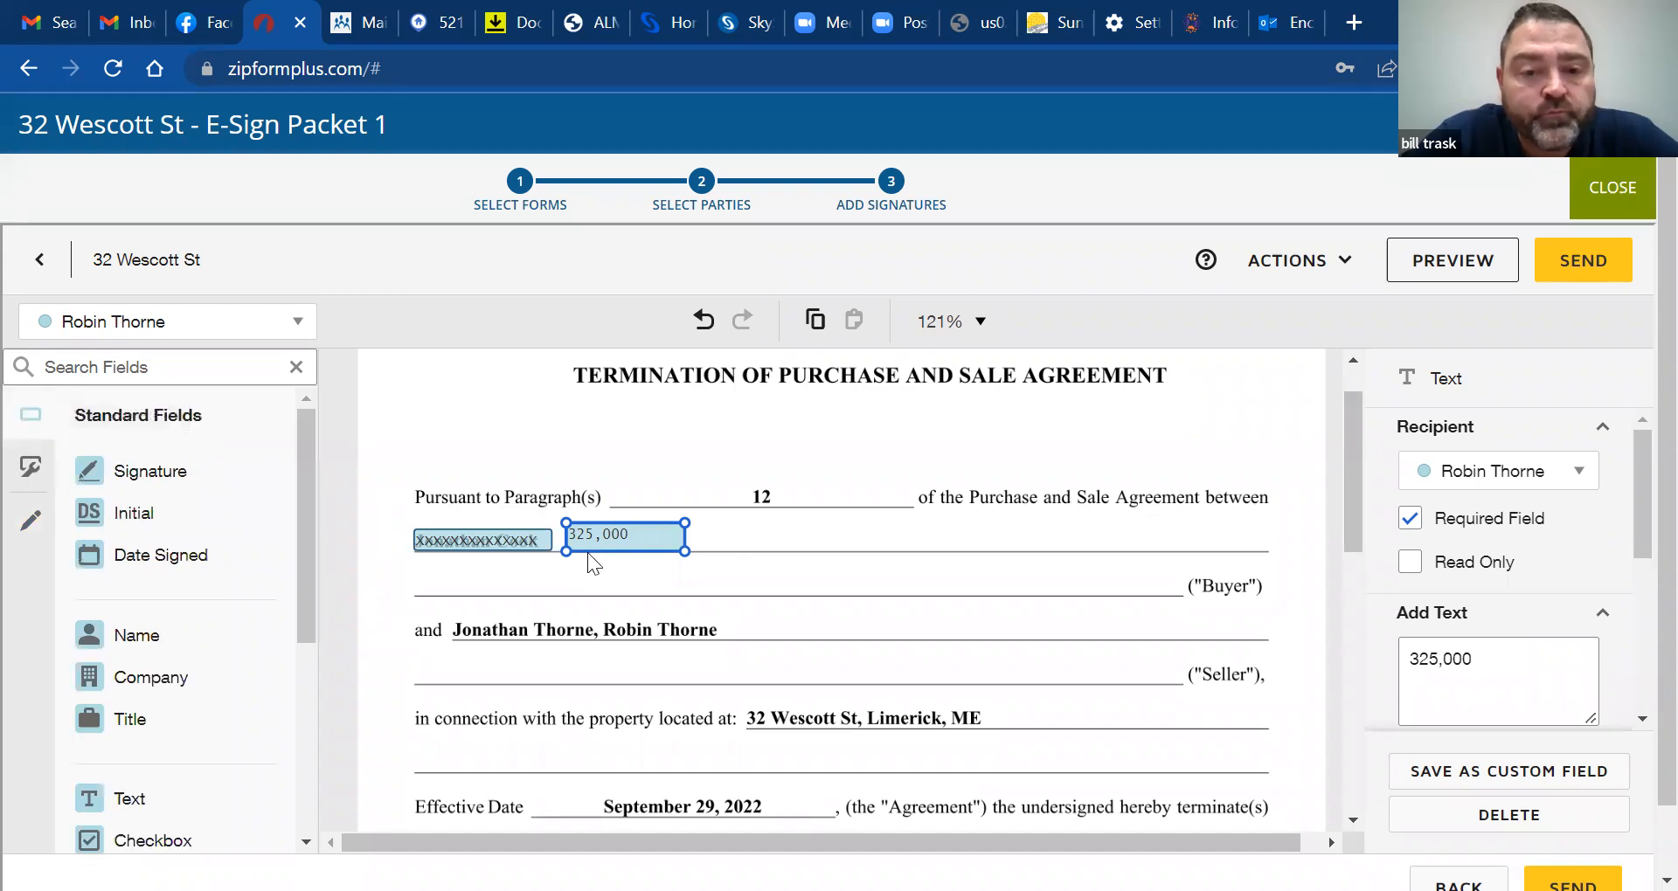
{"action": "key", "text": "Delete"}
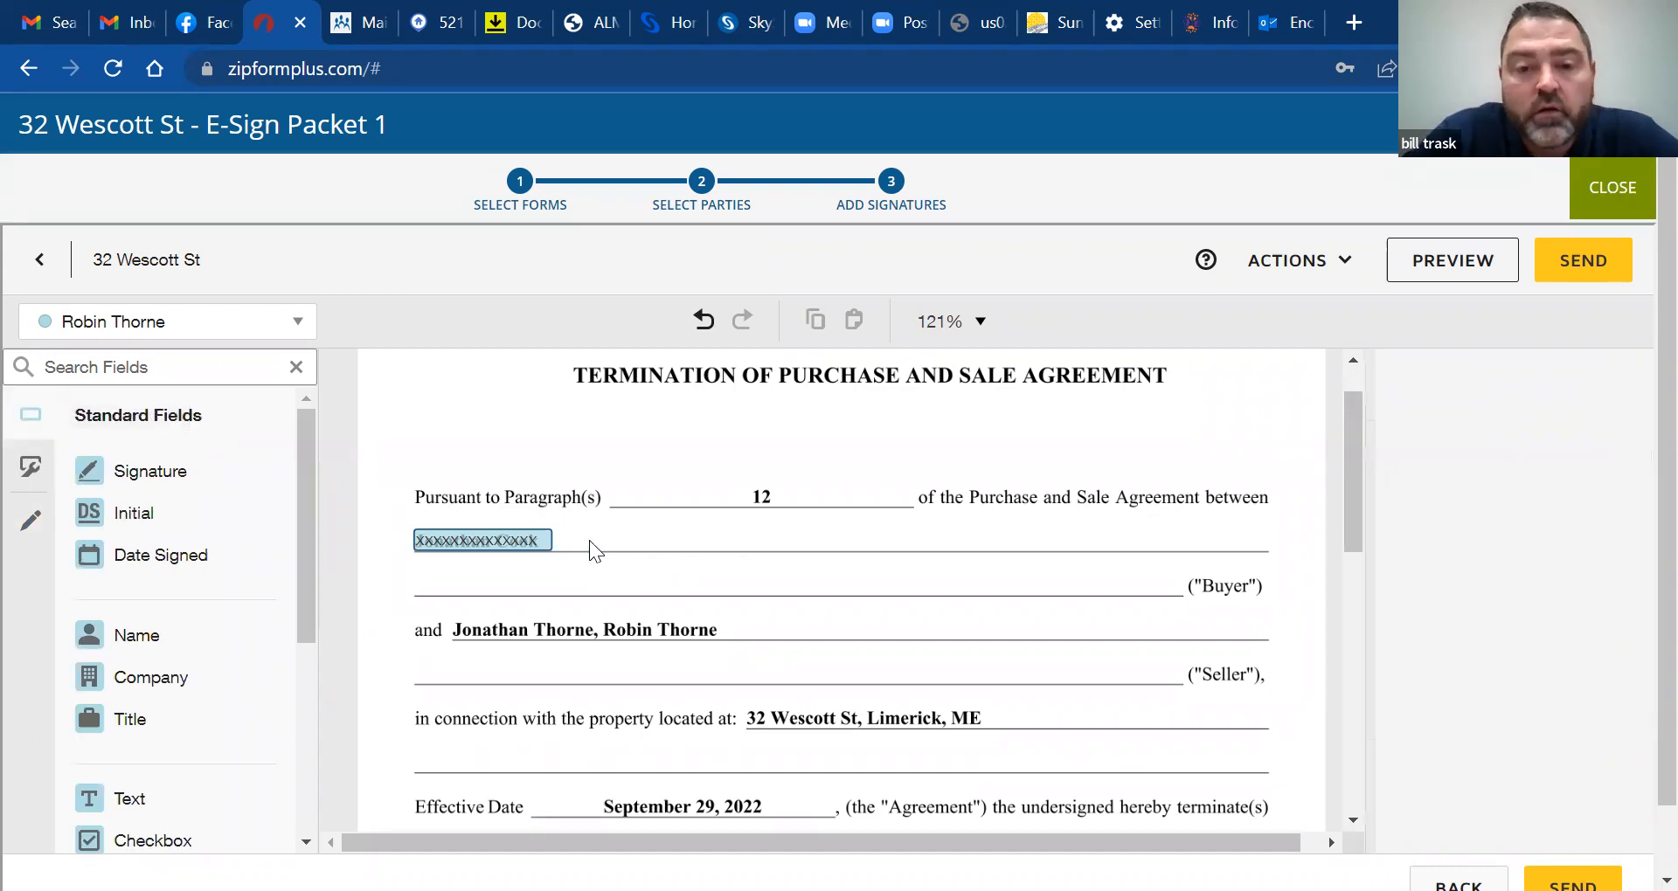
{"action": "left_click", "coordinate": [487, 541]}
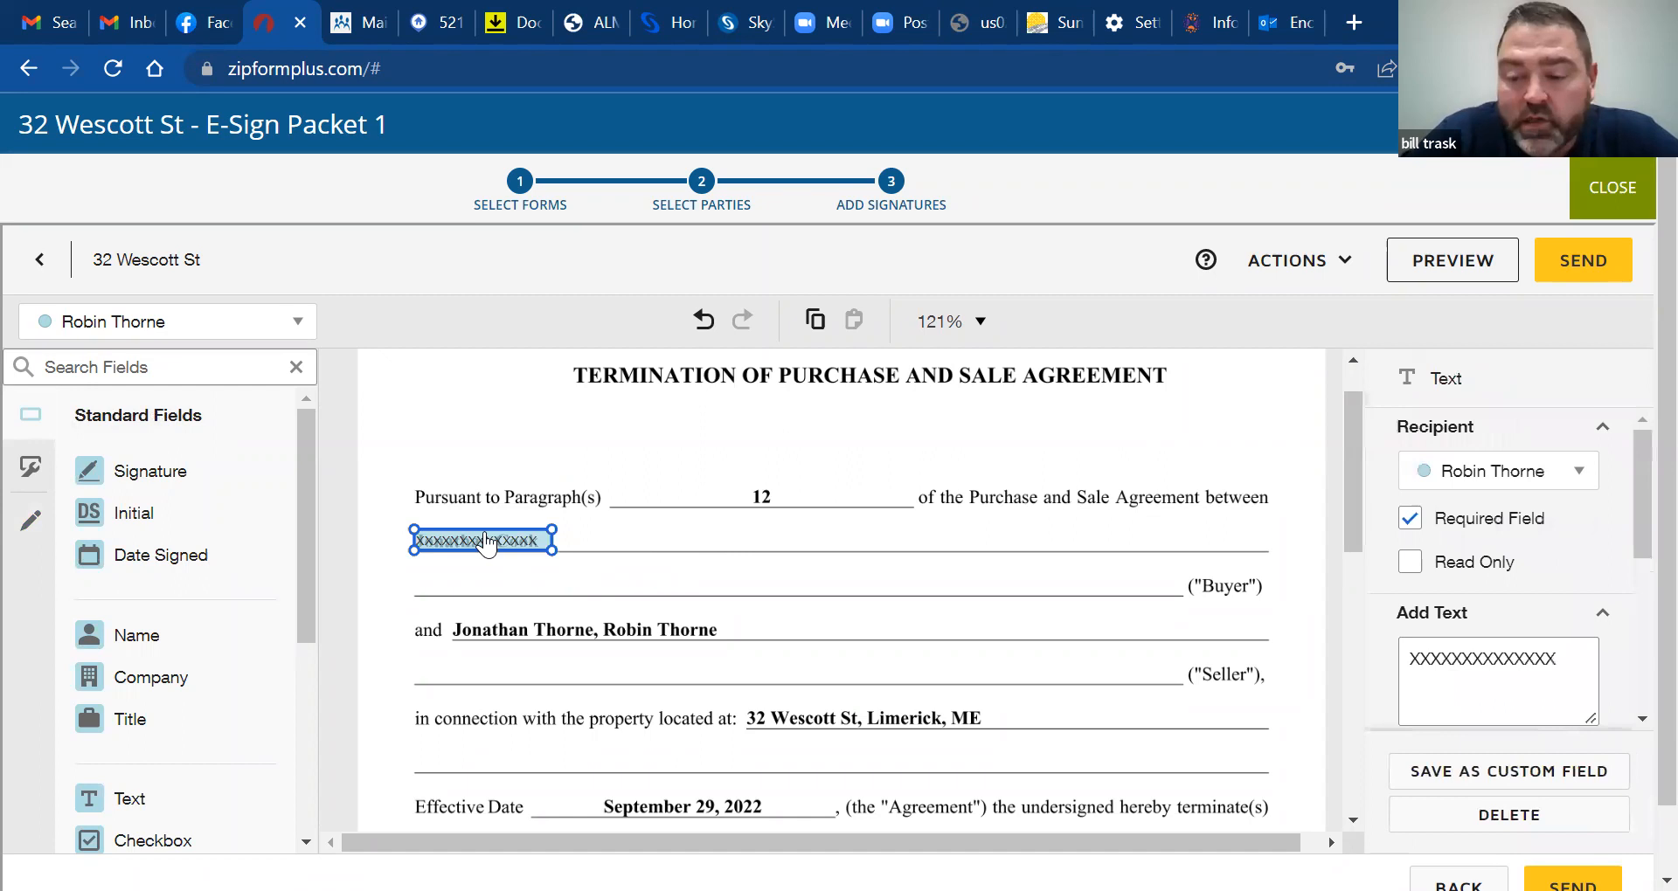
{"action": "key", "text": "Delete"}
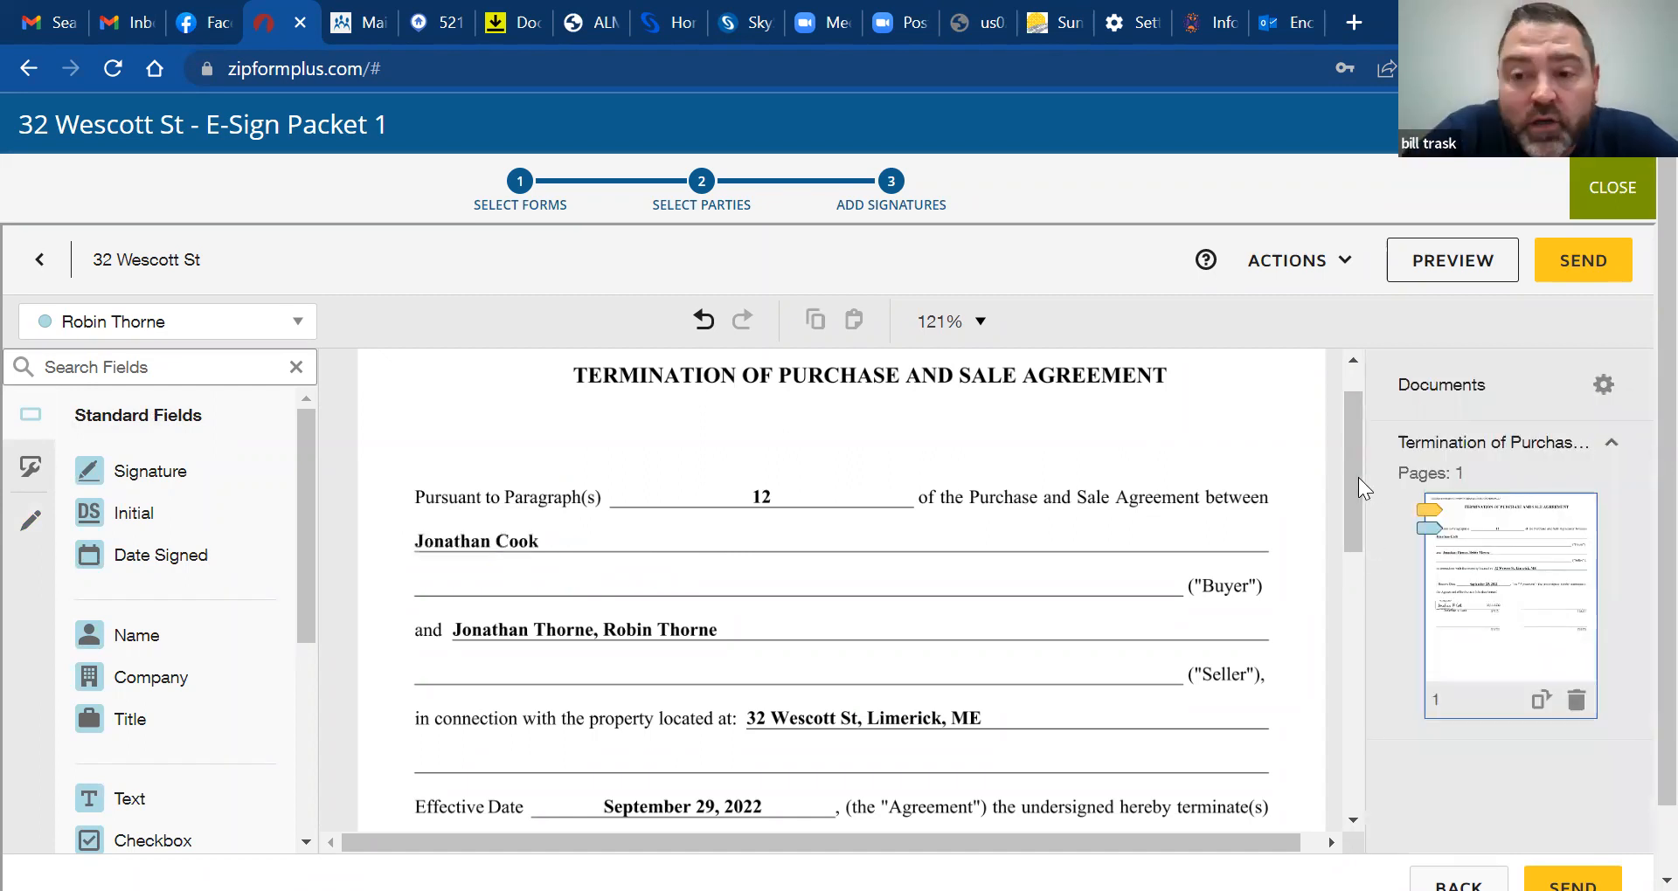
{"action": "mouse_move", "coordinate": [1356, 477]}
{"action": "left_mouse_down"}
{"action": "mouse_move", "coordinate": [1363, 578]}
{"action": "mouse_move", "coordinate": [1368, 435]}
{"action": "left_mouse_up"}
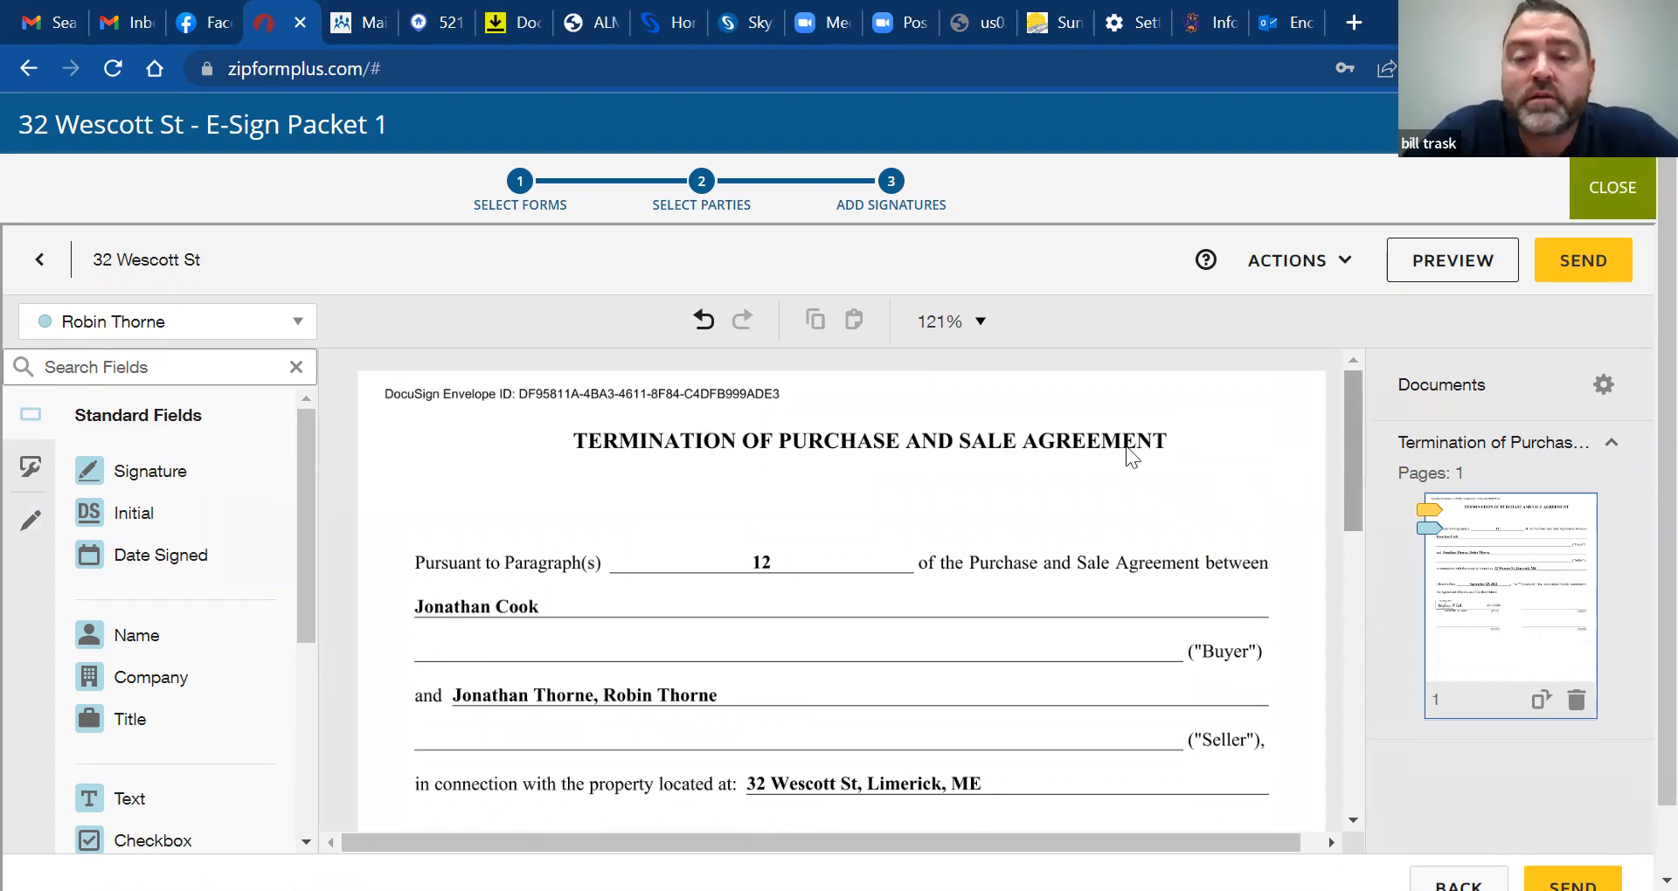
{"action": "mouse_move", "coordinate": [1356, 402]}
{"action": "left_mouse_down"}
{"action": "mouse_move", "coordinate": [1366, 563]}
{"action": "mouse_move", "coordinate": [1371, 430]}
{"action": "left_mouse_up"}
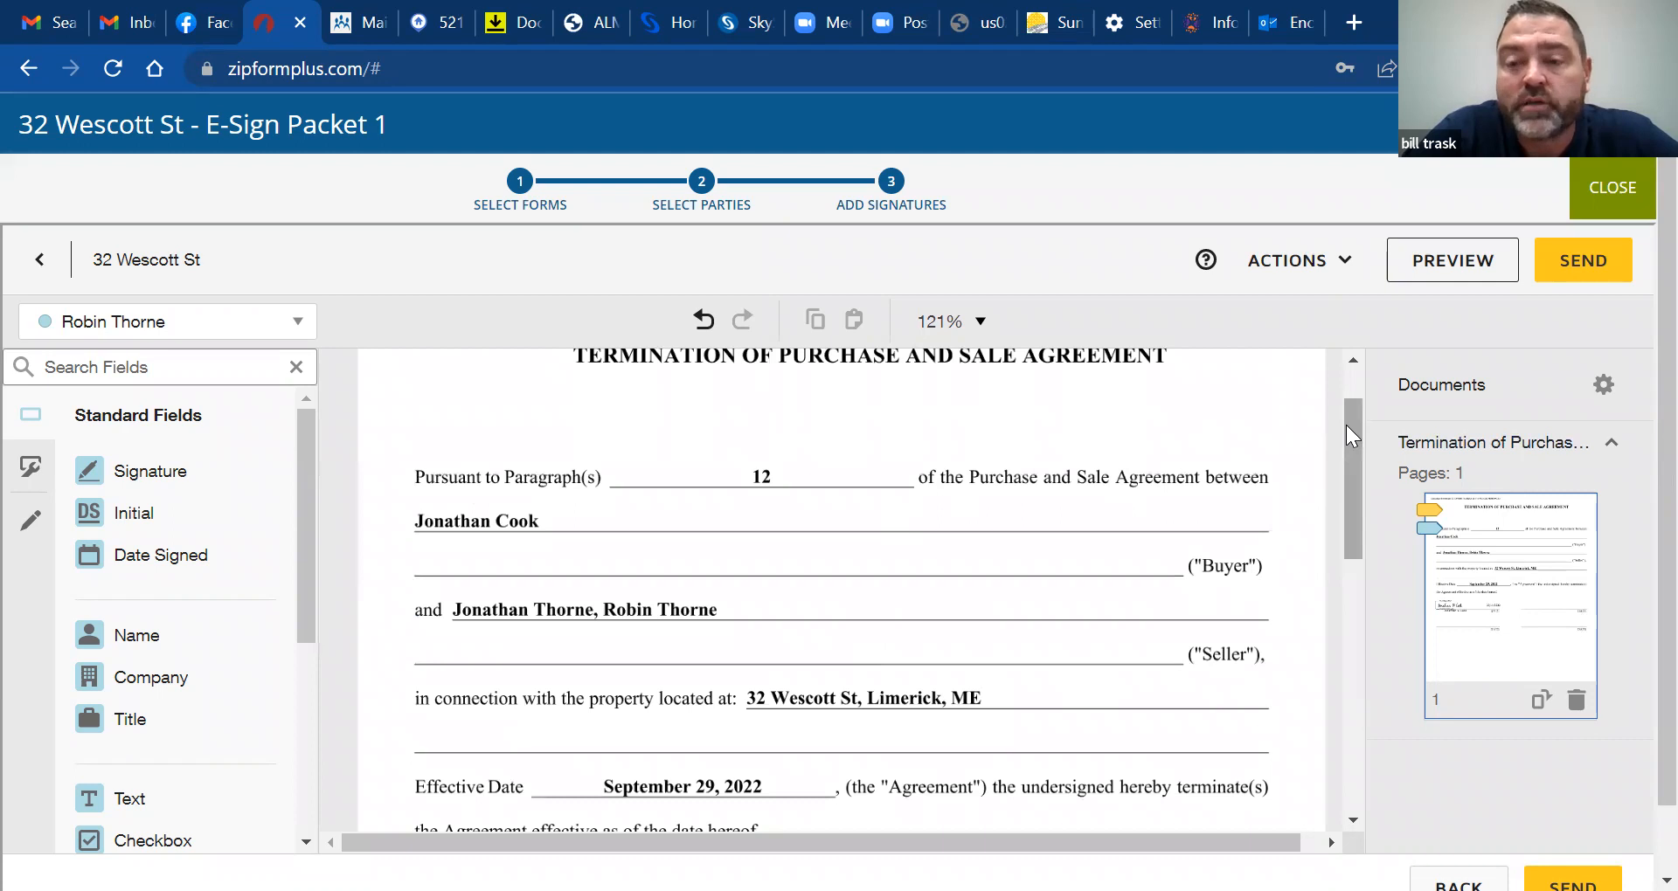
{"action": "left_click_drag", "start_coordinate": [1346, 425], "coordinate": [1349, 412]}
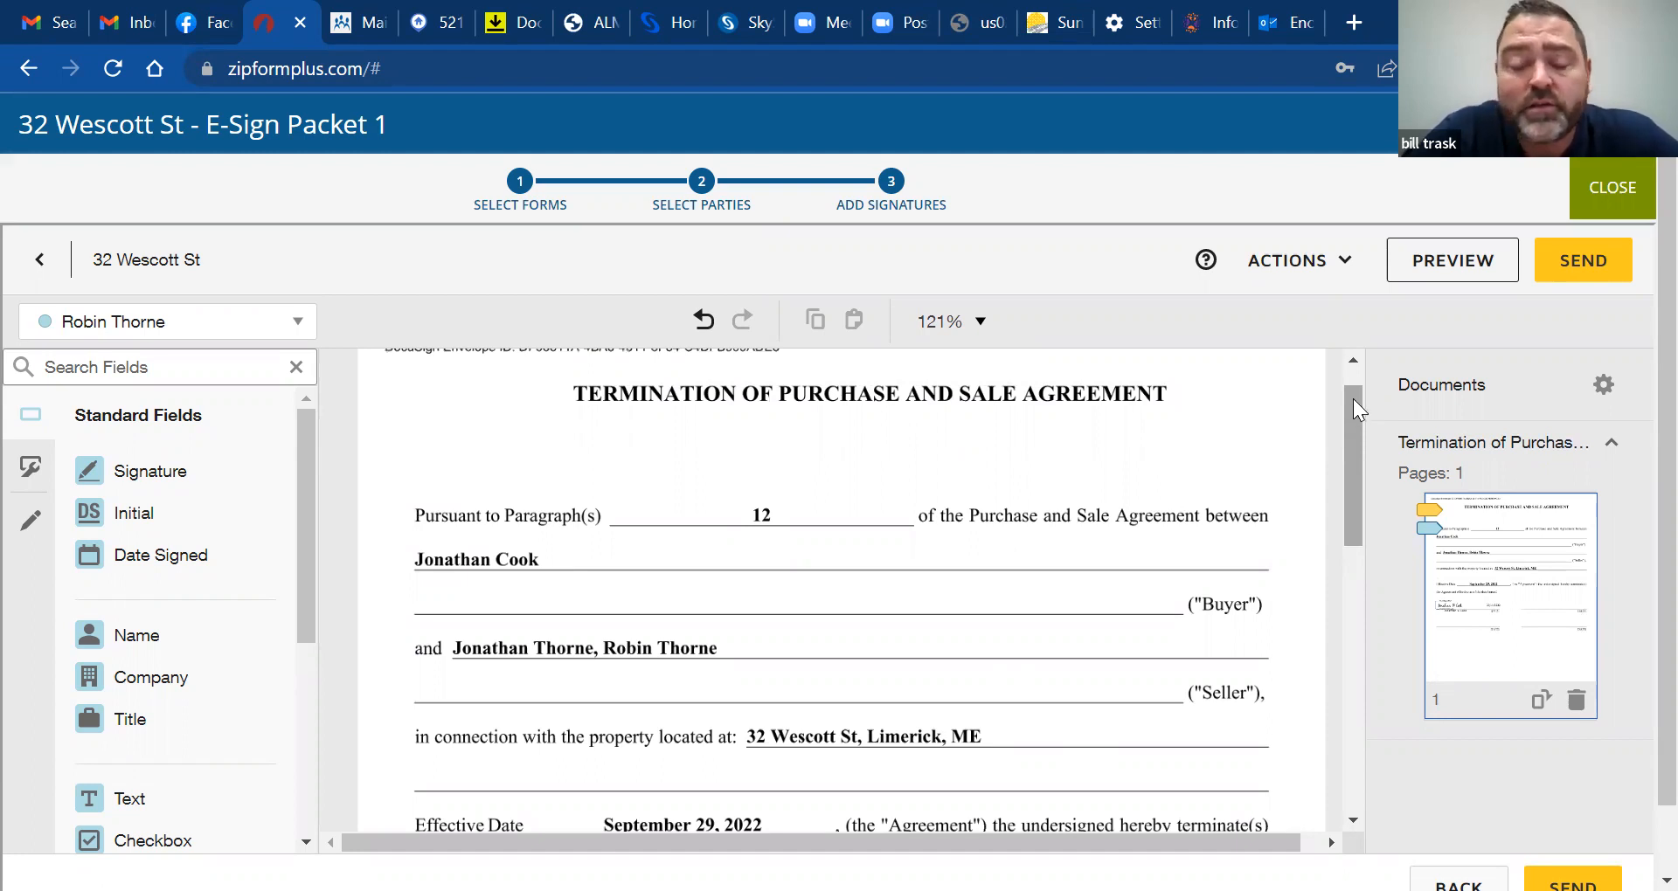
{"action": "mouse_move", "coordinate": [1353, 398]}
{"action": "left_mouse_down"}
{"action": "mouse_move", "coordinate": [1354, 463]}
{"action": "mouse_move", "coordinate": [1359, 378]}
{"action": "left_mouse_up"}
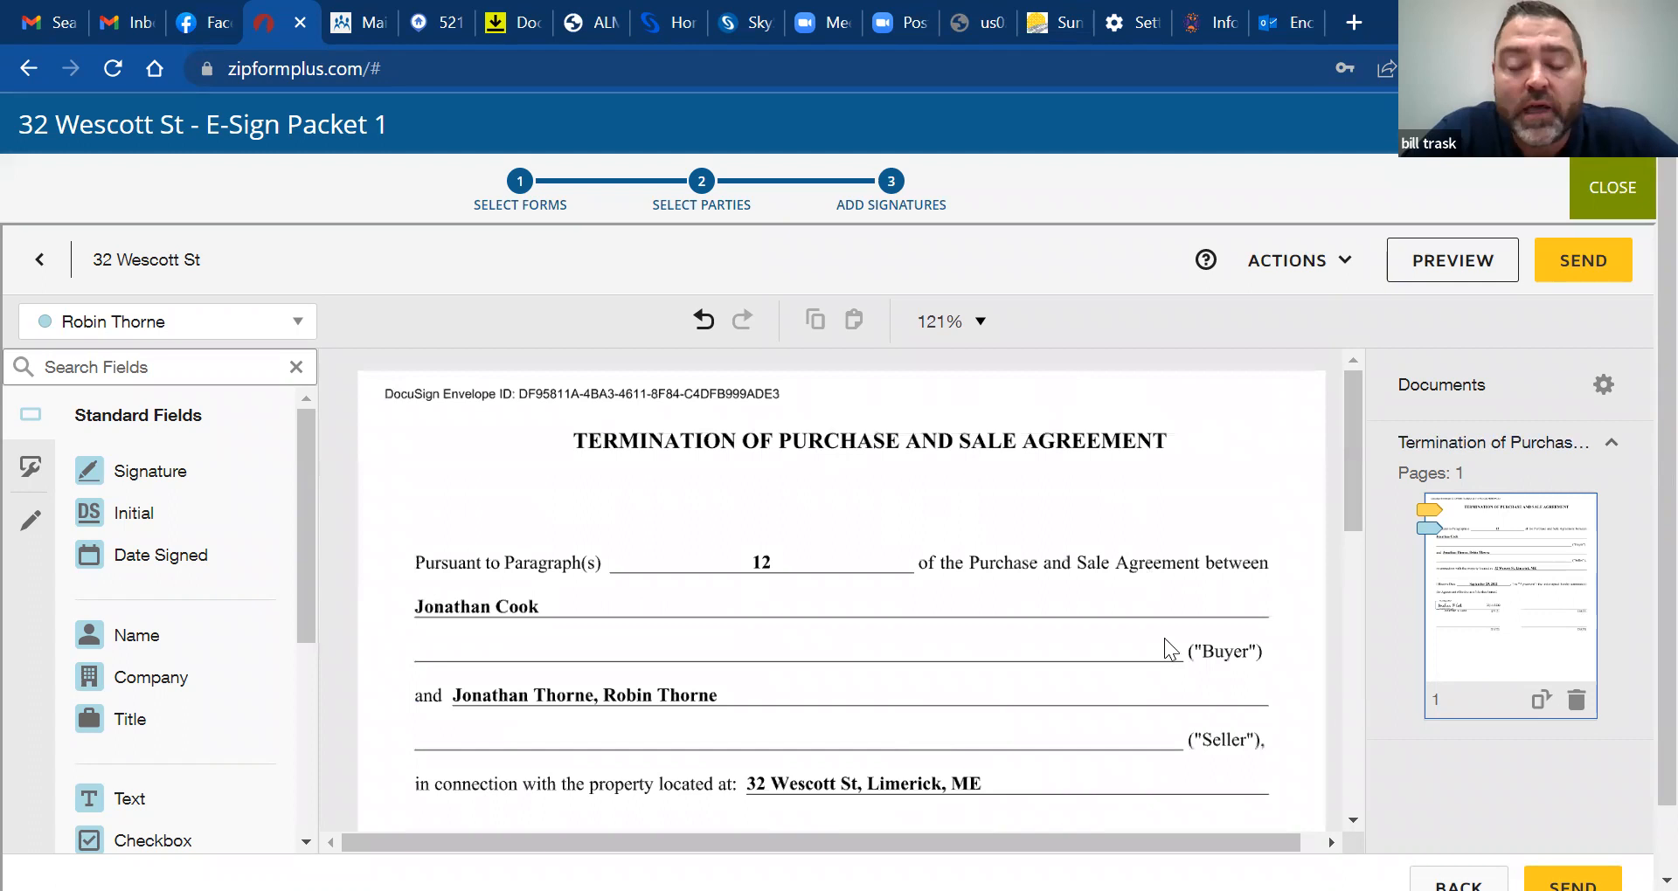
{"action": "left_click_drag", "start_coordinate": [1351, 428], "coordinate": [1361, 515]}
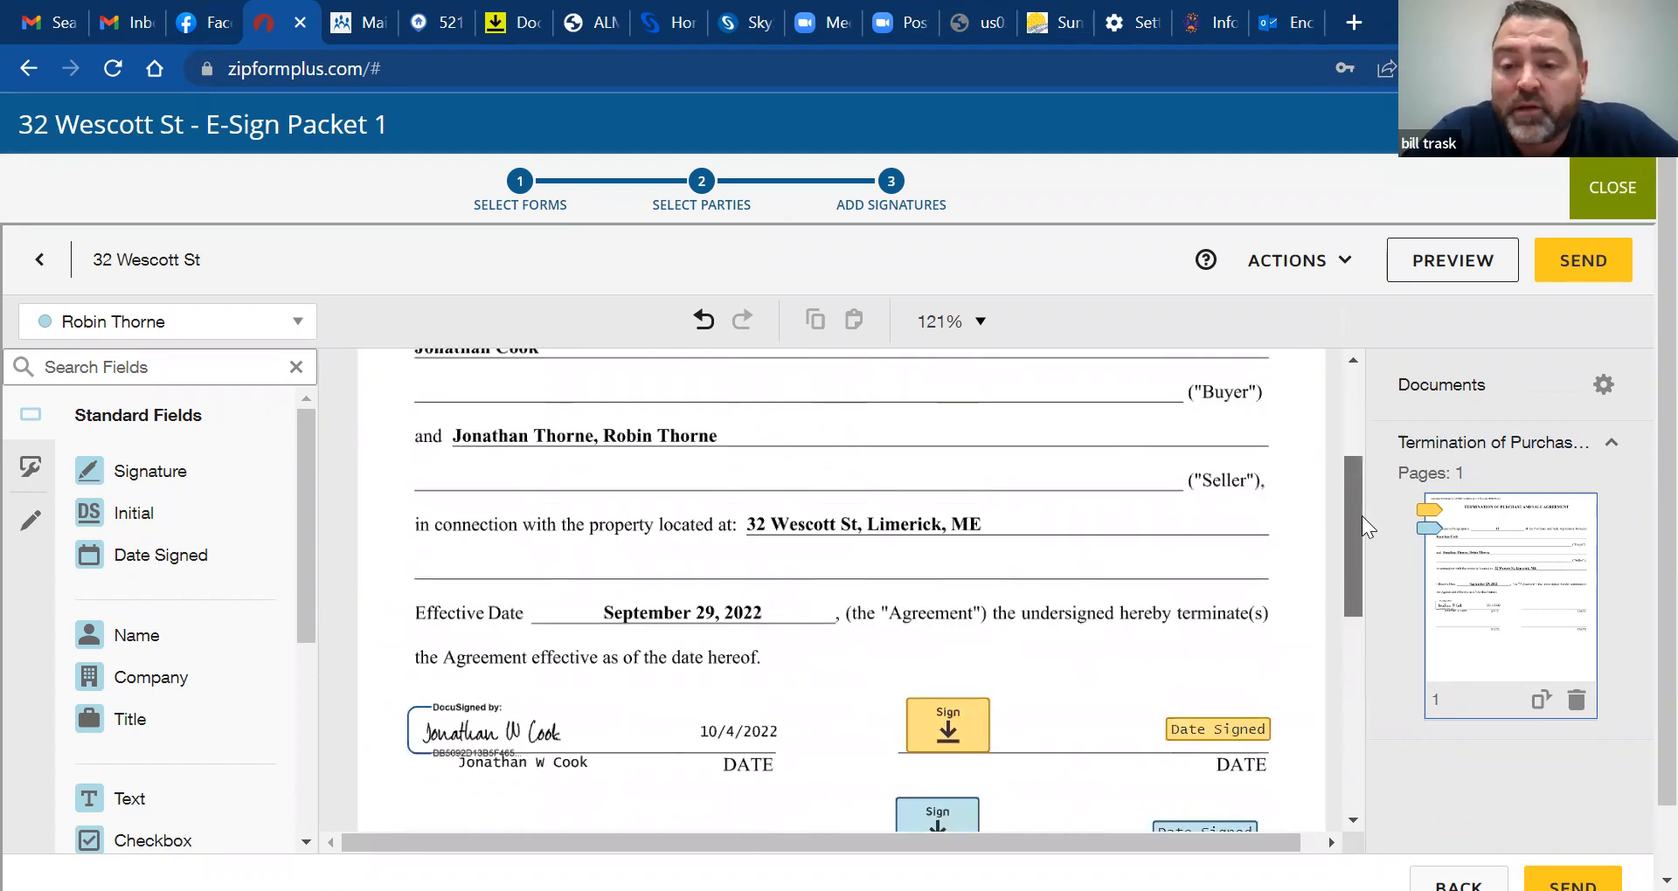
{"action": "left_click_drag", "start_coordinate": [1348, 403], "coordinate": [1348, 398]}
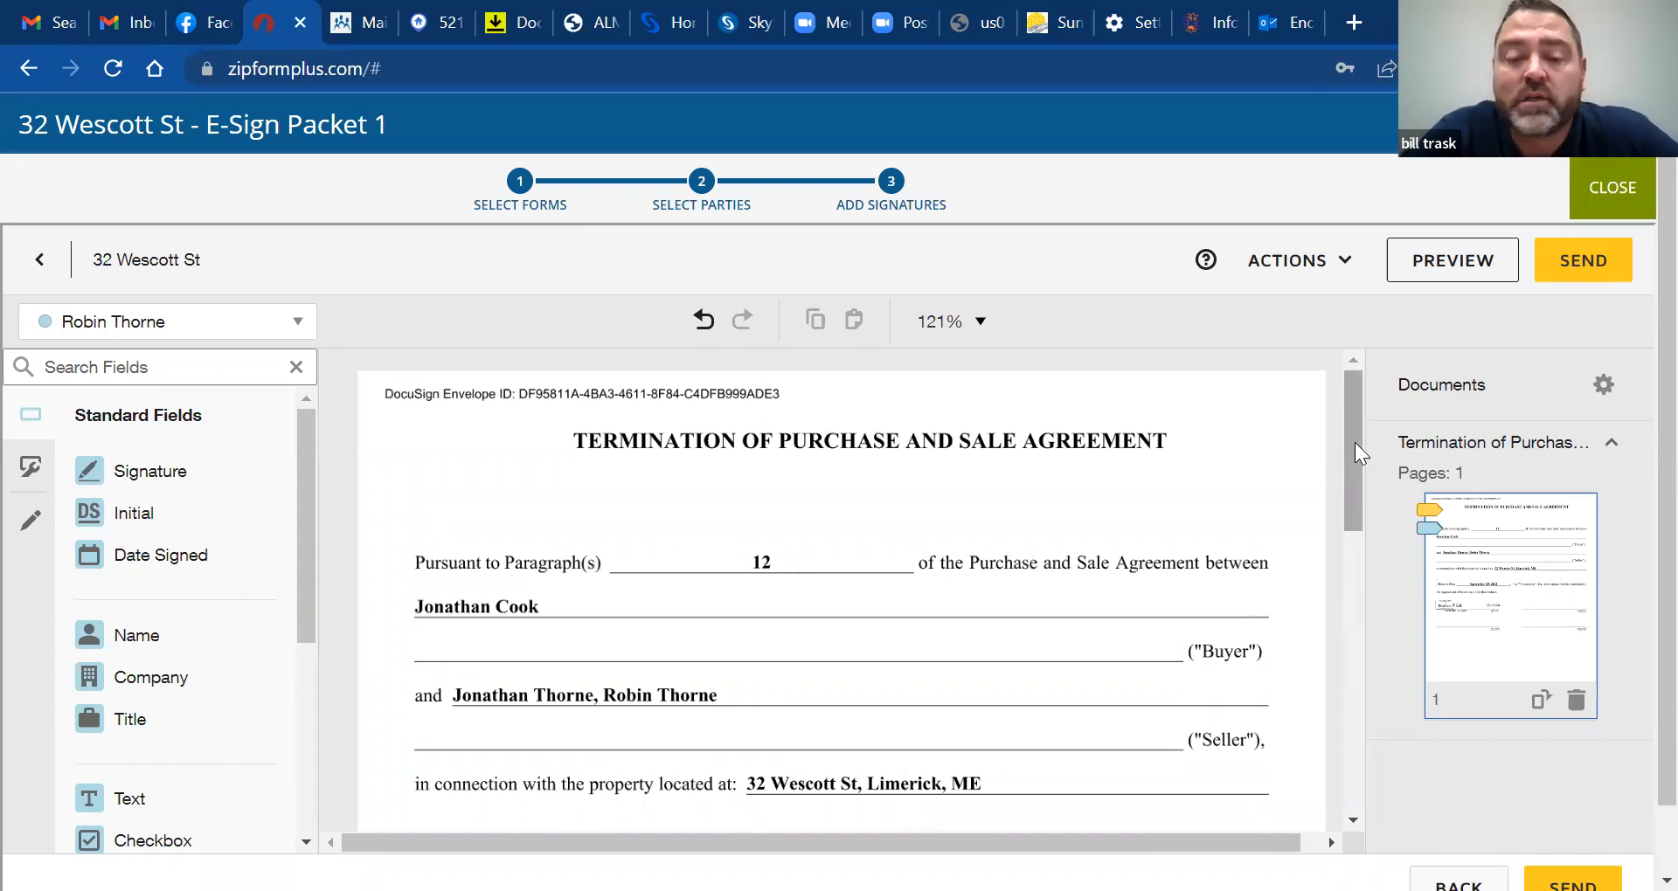
{"action": "mouse_move", "coordinate": [1354, 442]}
{"action": "left_mouse_down"}
{"action": "mouse_move", "coordinate": [1352, 512]}
{"action": "mouse_move", "coordinate": [1356, 418]}
{"action": "left_mouse_up"}
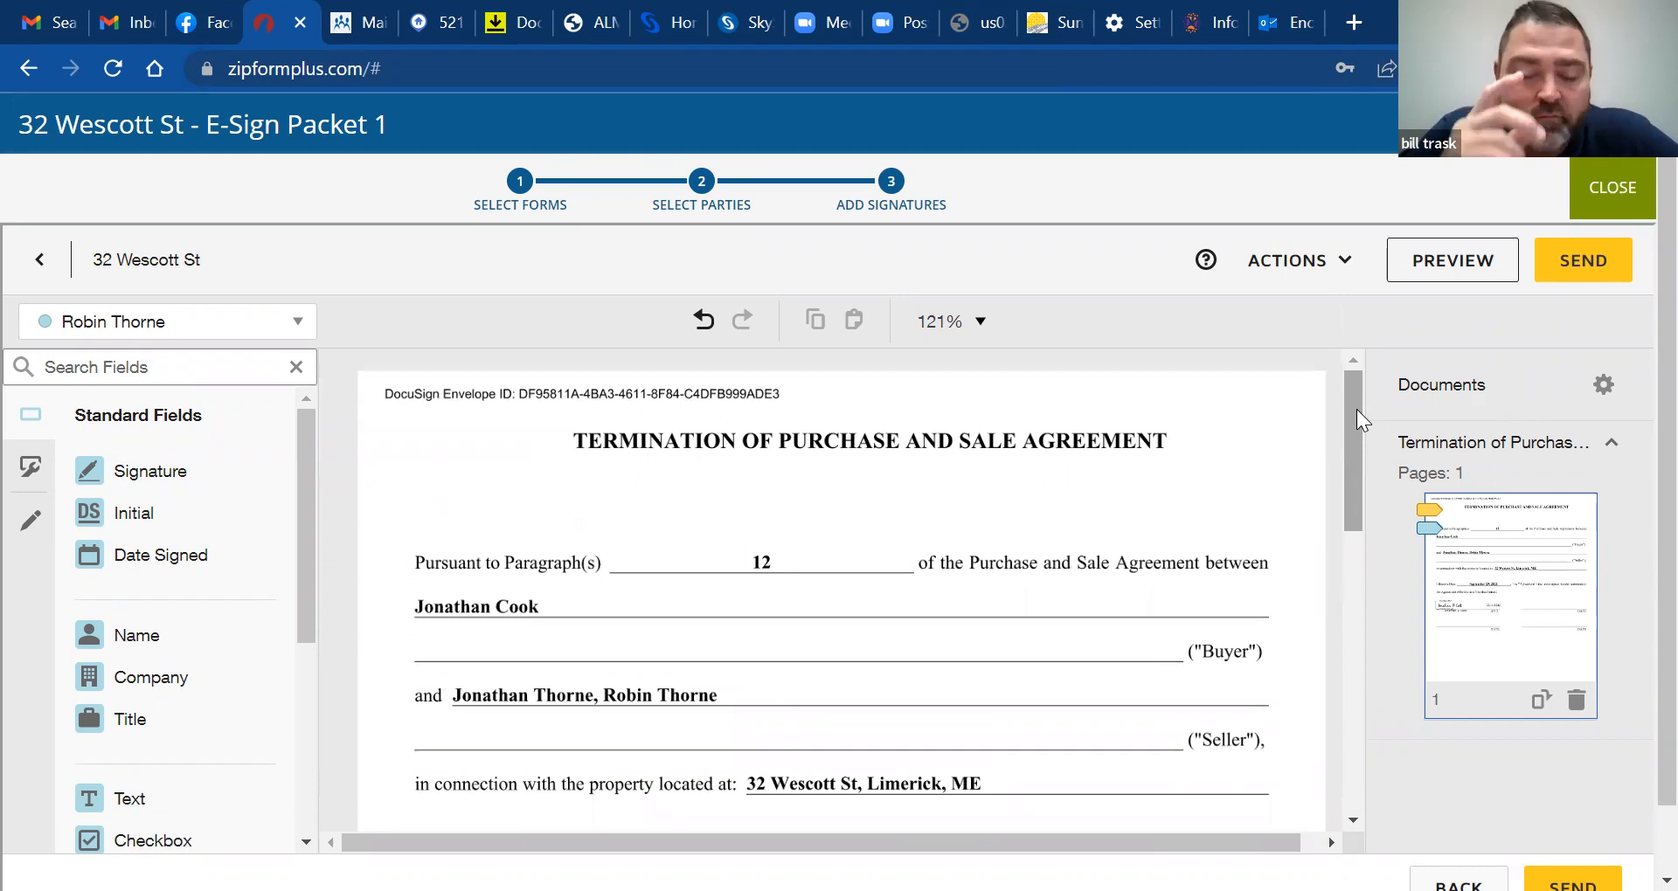
{"action": "mouse_move", "coordinate": [1355, 415]}
{"action": "left_mouse_down"}
{"action": "mouse_move", "coordinate": [1356, 474]}
{"action": "mouse_move", "coordinate": [1352, 400]}
{"action": "mouse_move", "coordinate": [1359, 634]}
{"action": "left_mouse_up"}
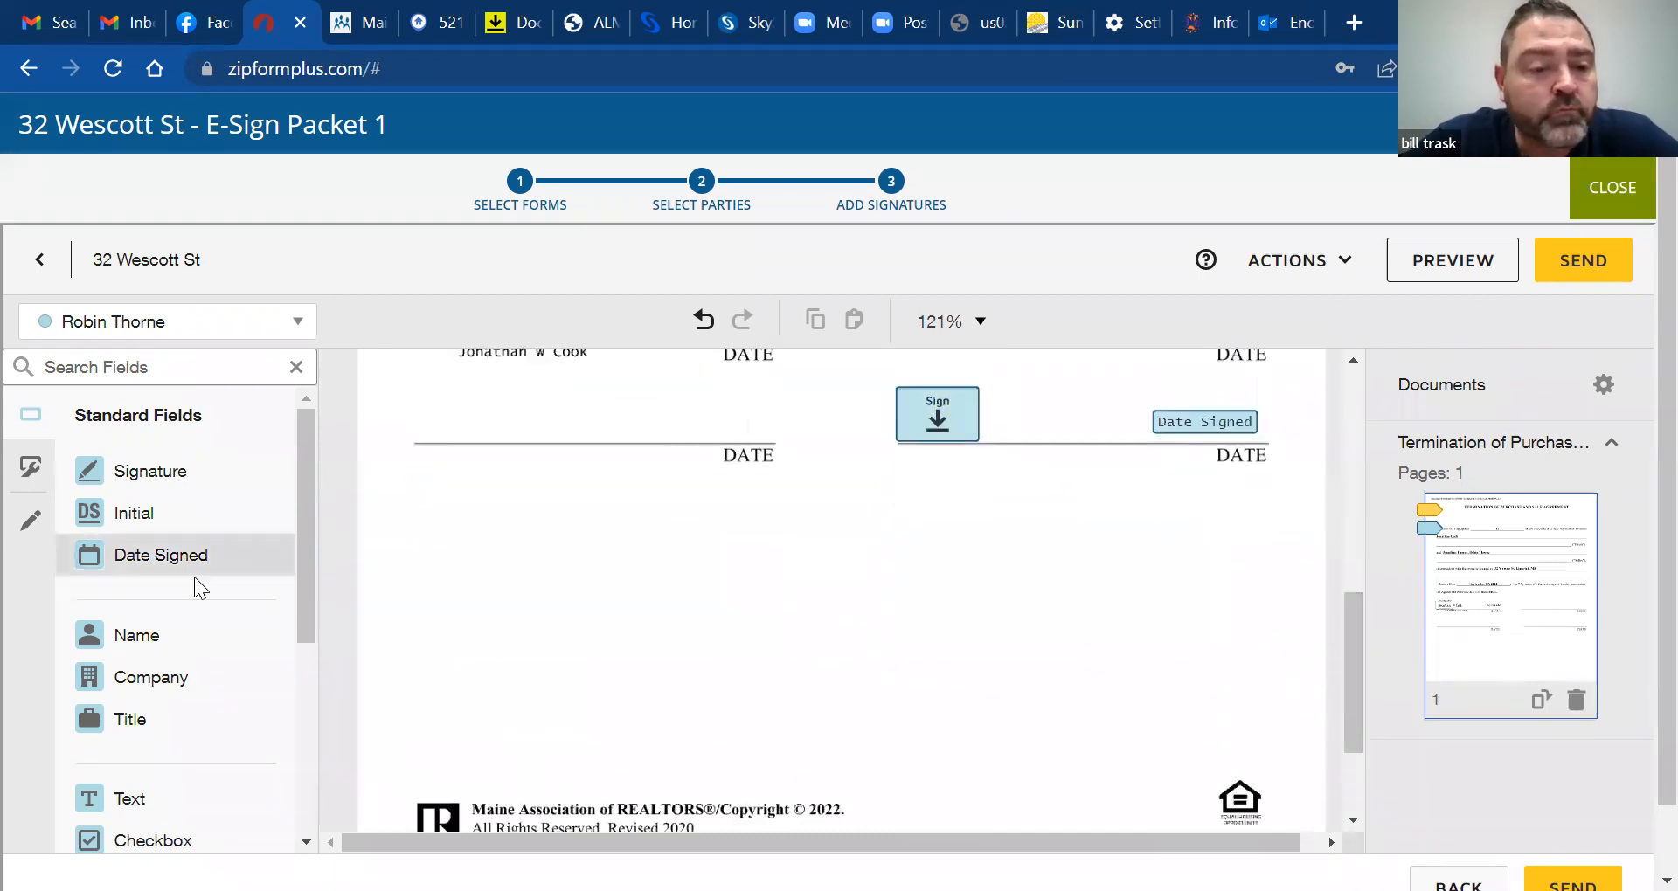
{"action": "mouse_move", "coordinate": [298, 563]}
{"action": "left_mouse_down"}
{"action": "mouse_move", "coordinate": [326, 721]}
{"action": "mouse_move", "coordinate": [304, 797]}
{"action": "mouse_move", "coordinate": [301, 505]}
{"action": "left_mouse_up"}
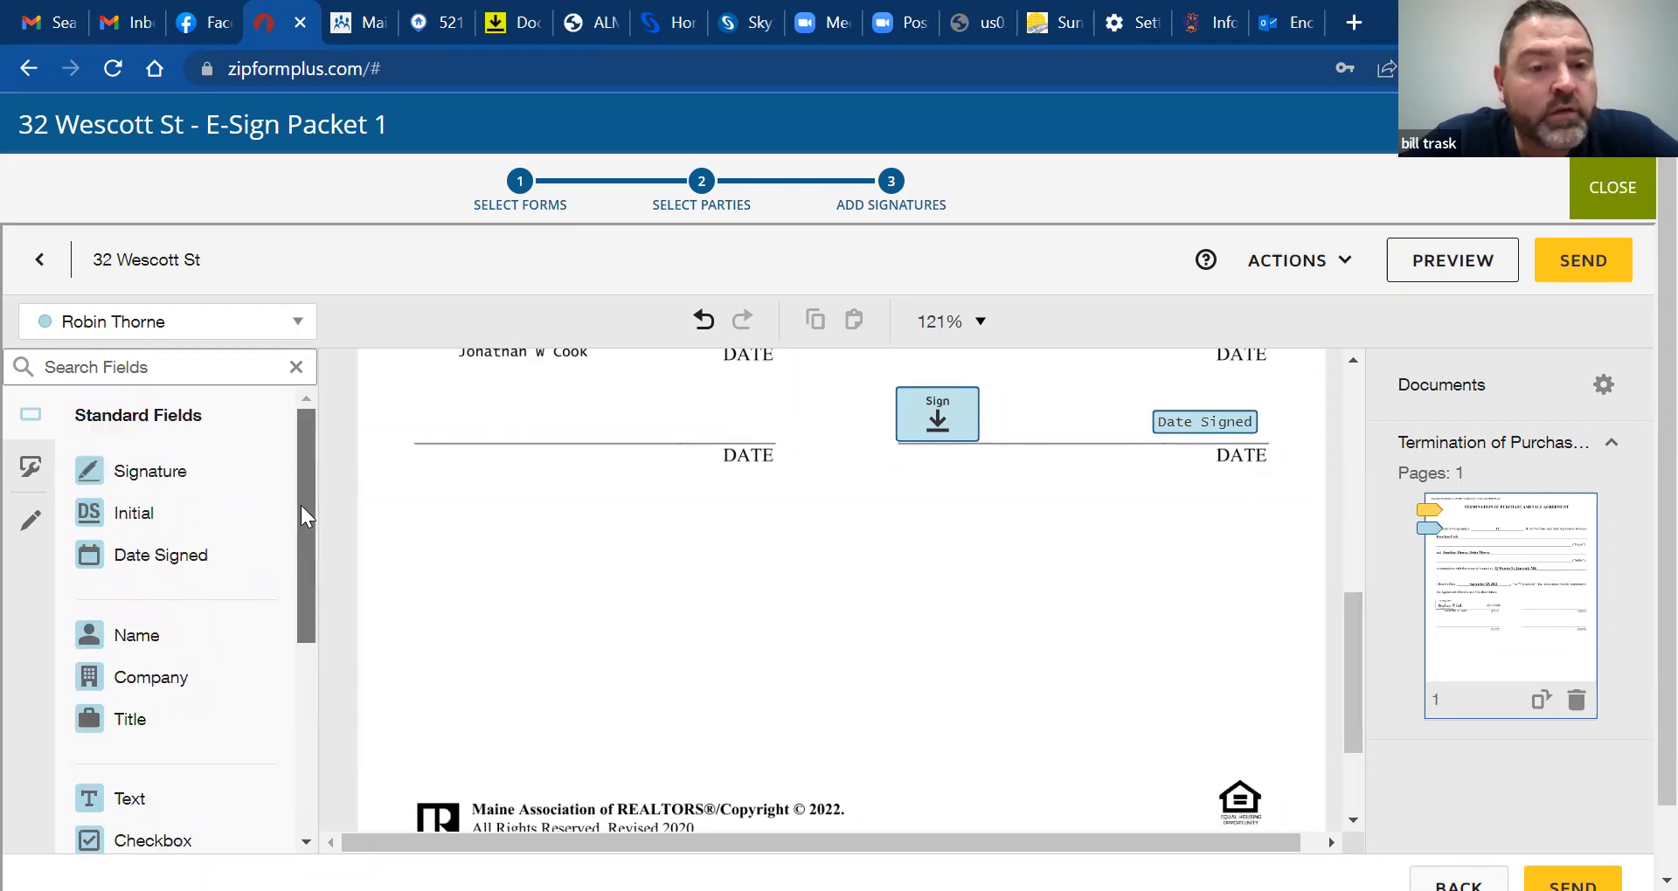
{"action": "left_click_drag", "start_coordinate": [1347, 655], "coordinate": [1350, 373]}
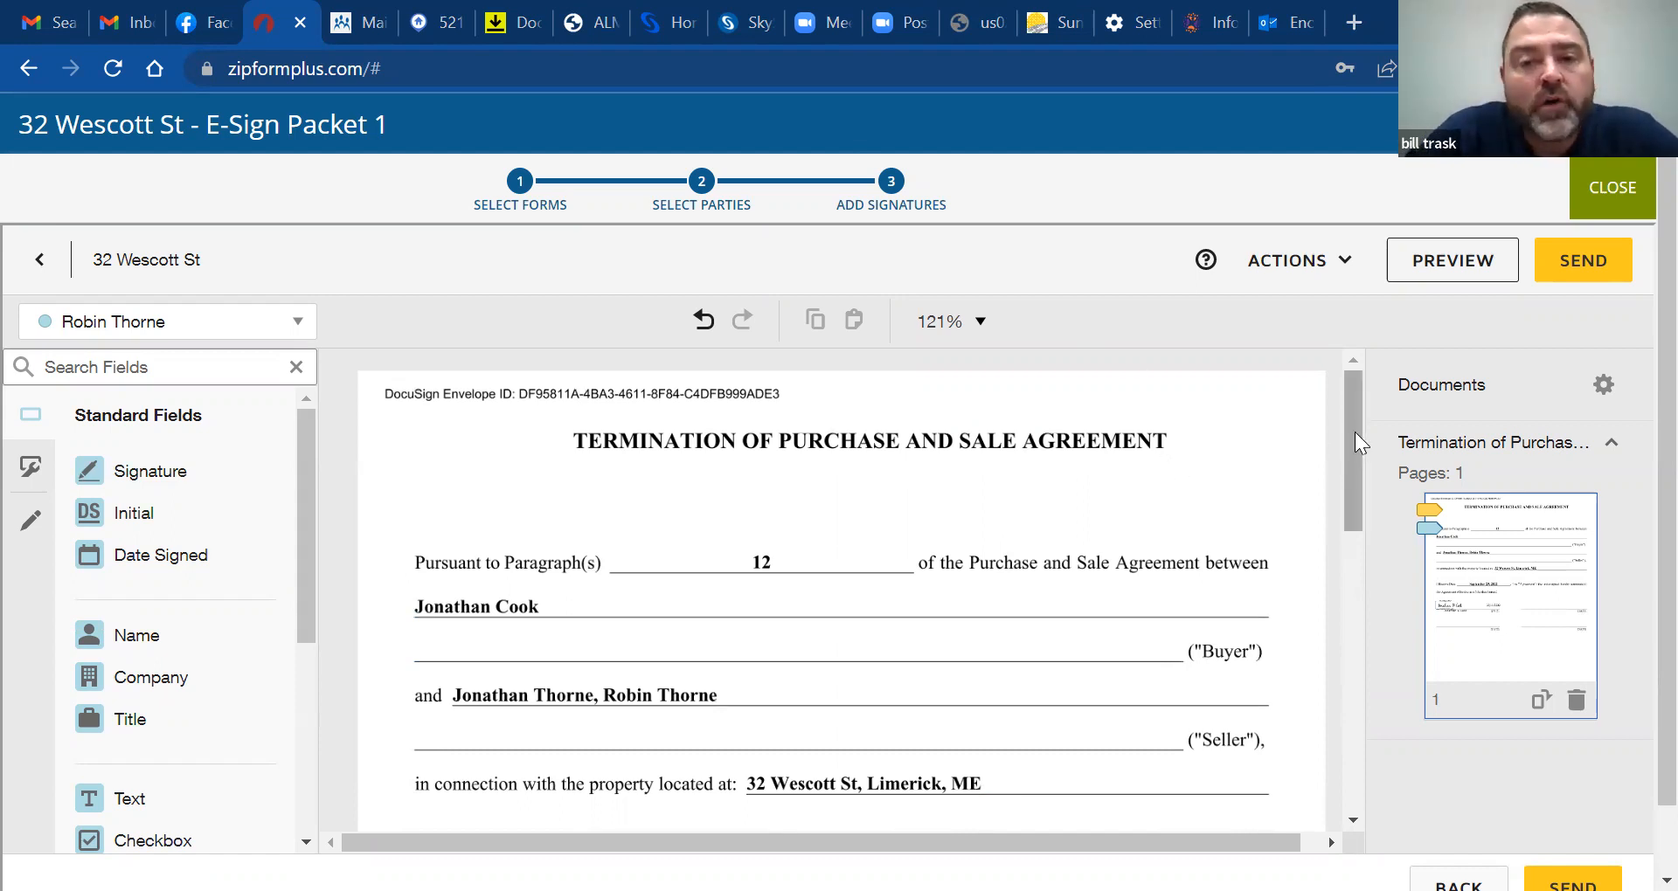
{"action": "left_click", "coordinate": [40, 262]}
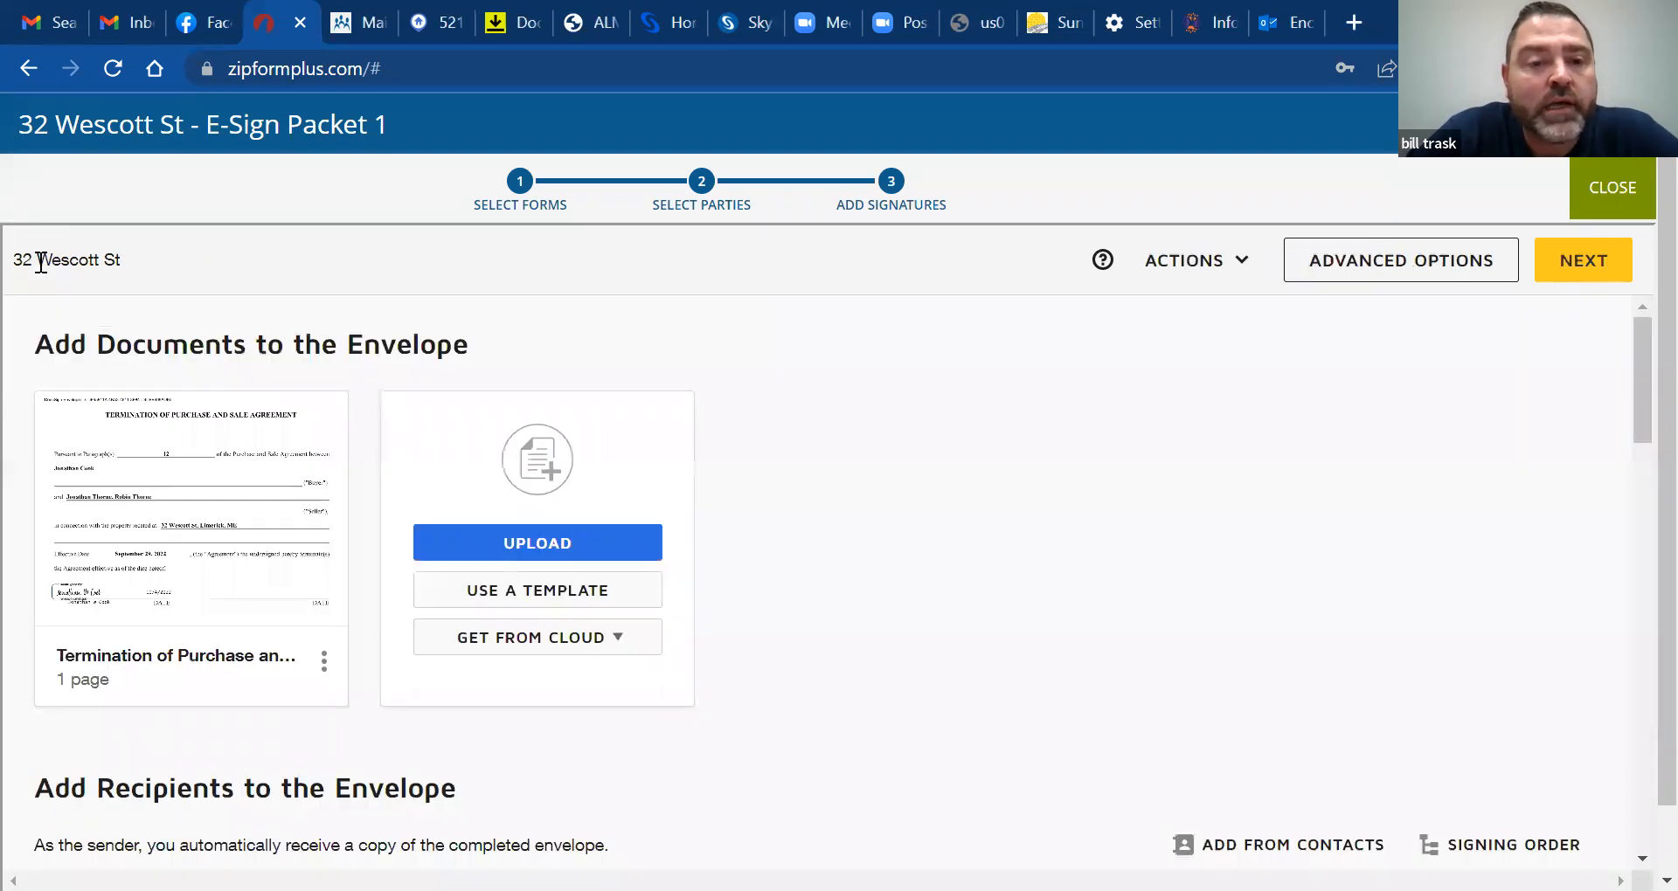
Upload Bill_Forms_Temp_2022-Documents into the envelope and continue to the signing editor
{"action": "left_click", "coordinate": [570, 542]}
{"action": "left_click", "coordinate": [572, 305]}
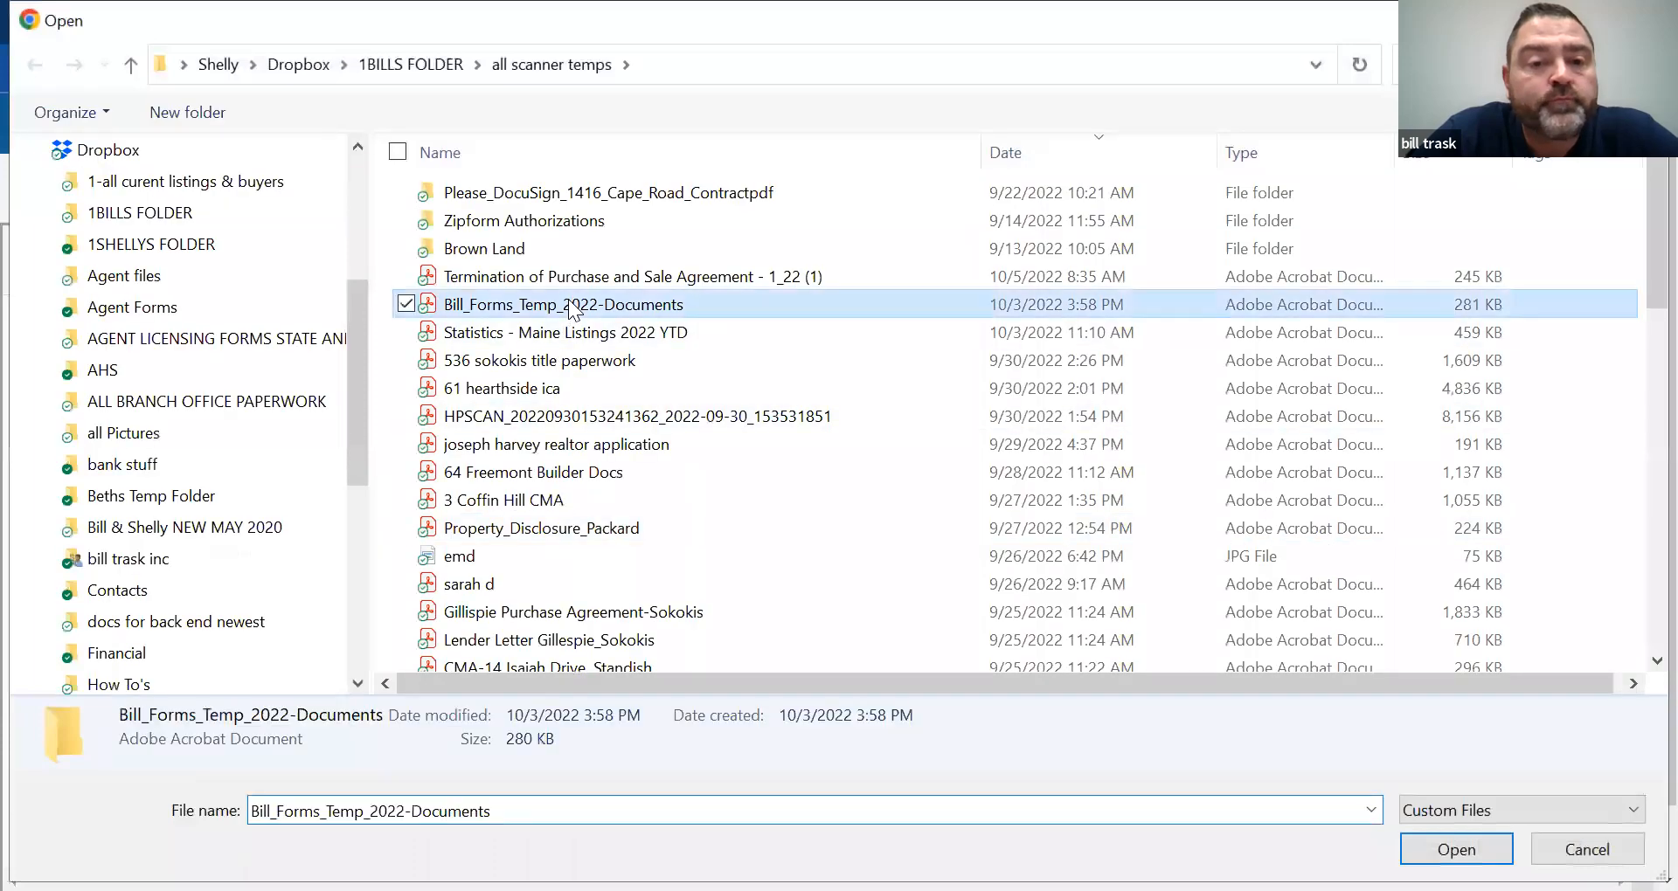
{"action": "double_click", "coordinate": [569, 305]}
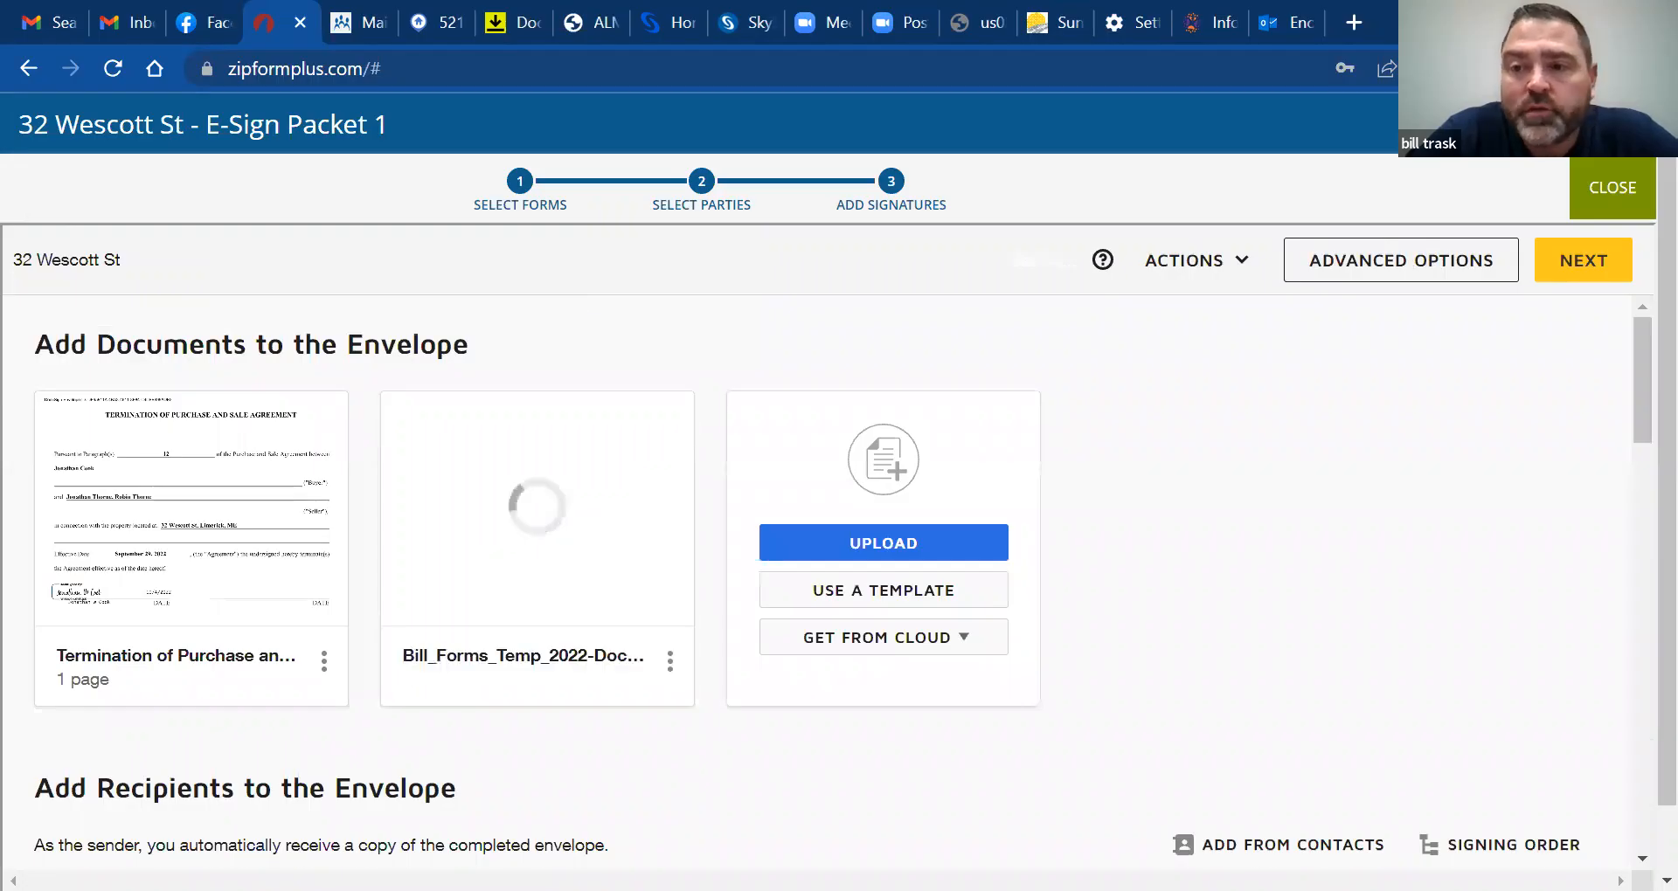
{"action": "left_click", "coordinate": [1581, 267]}
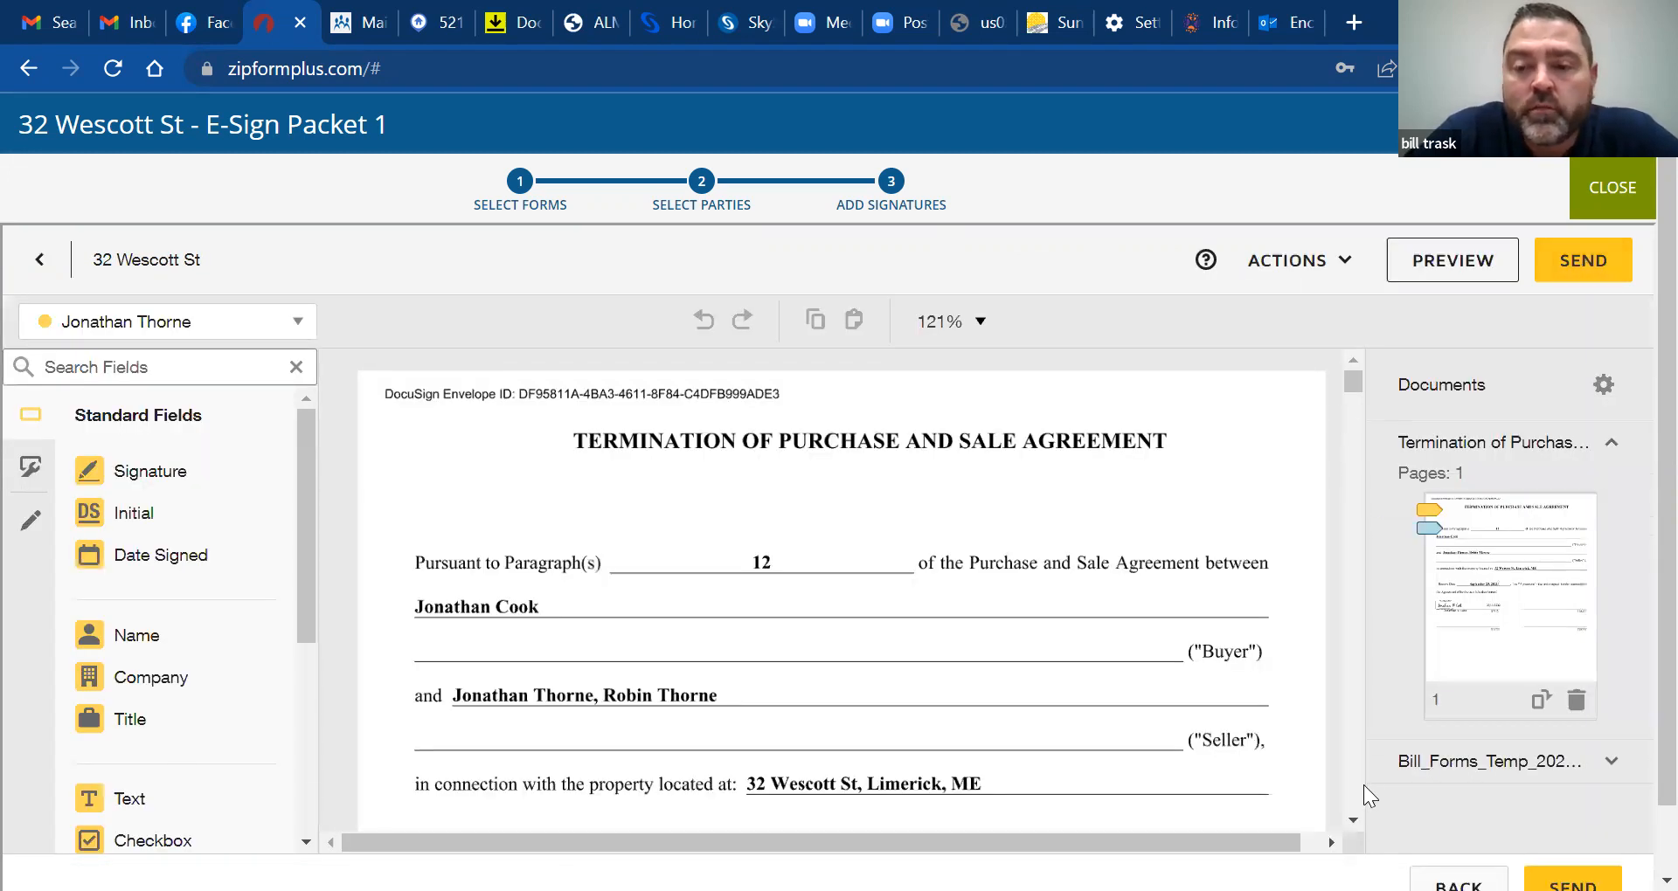
Scroll past the termination addendum to the Purchase and Sale Agreement page of Bill_Forms_Temp_2022-Documents.pdf
{"action": "scroll", "coordinate": [1354, 784], "scroll_direction": "down", "scroll_amount": 15}
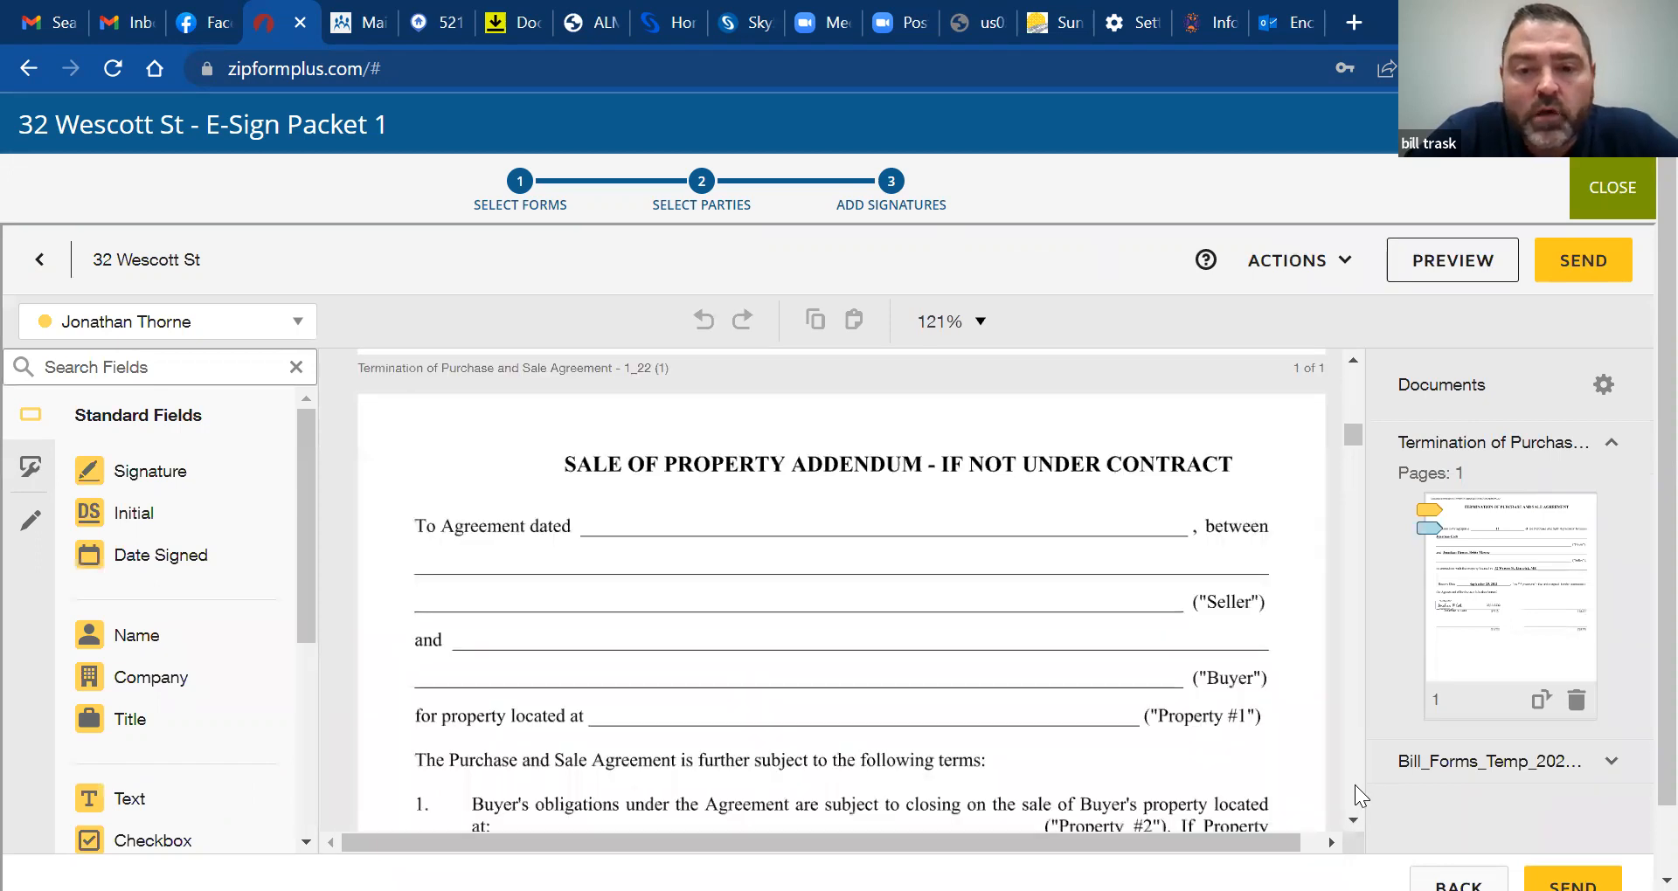
{"action": "scroll", "coordinate": [1354, 784], "scroll_direction": "down", "scroll_amount": 15}
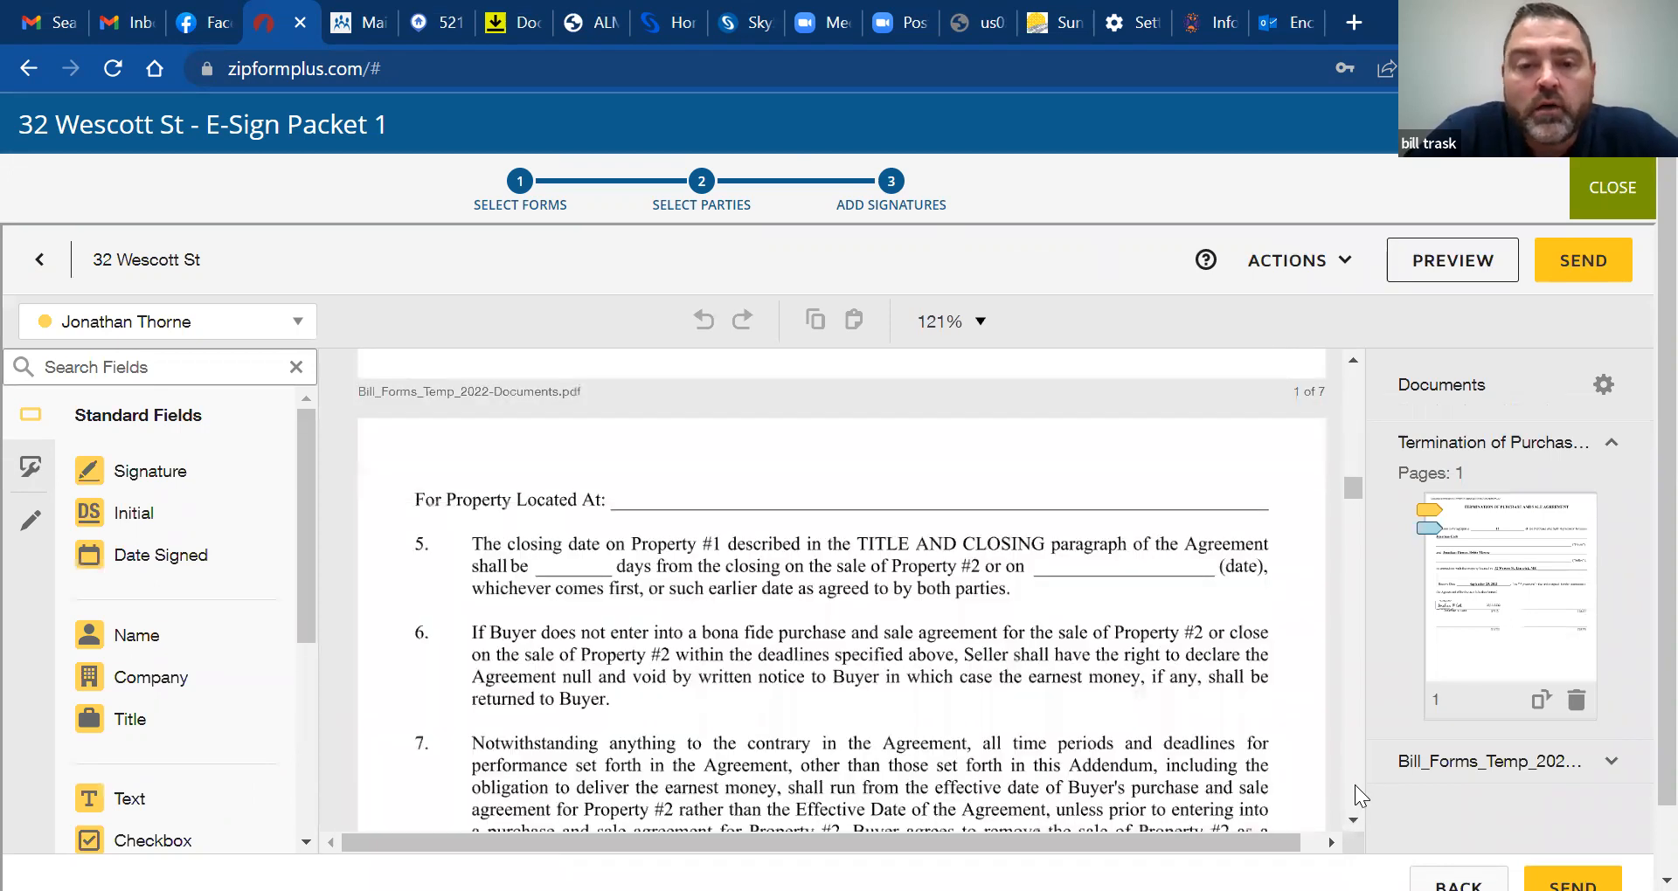
{"action": "scroll", "coordinate": [1351, 762], "scroll_direction": "down", "scroll_amount": 5}
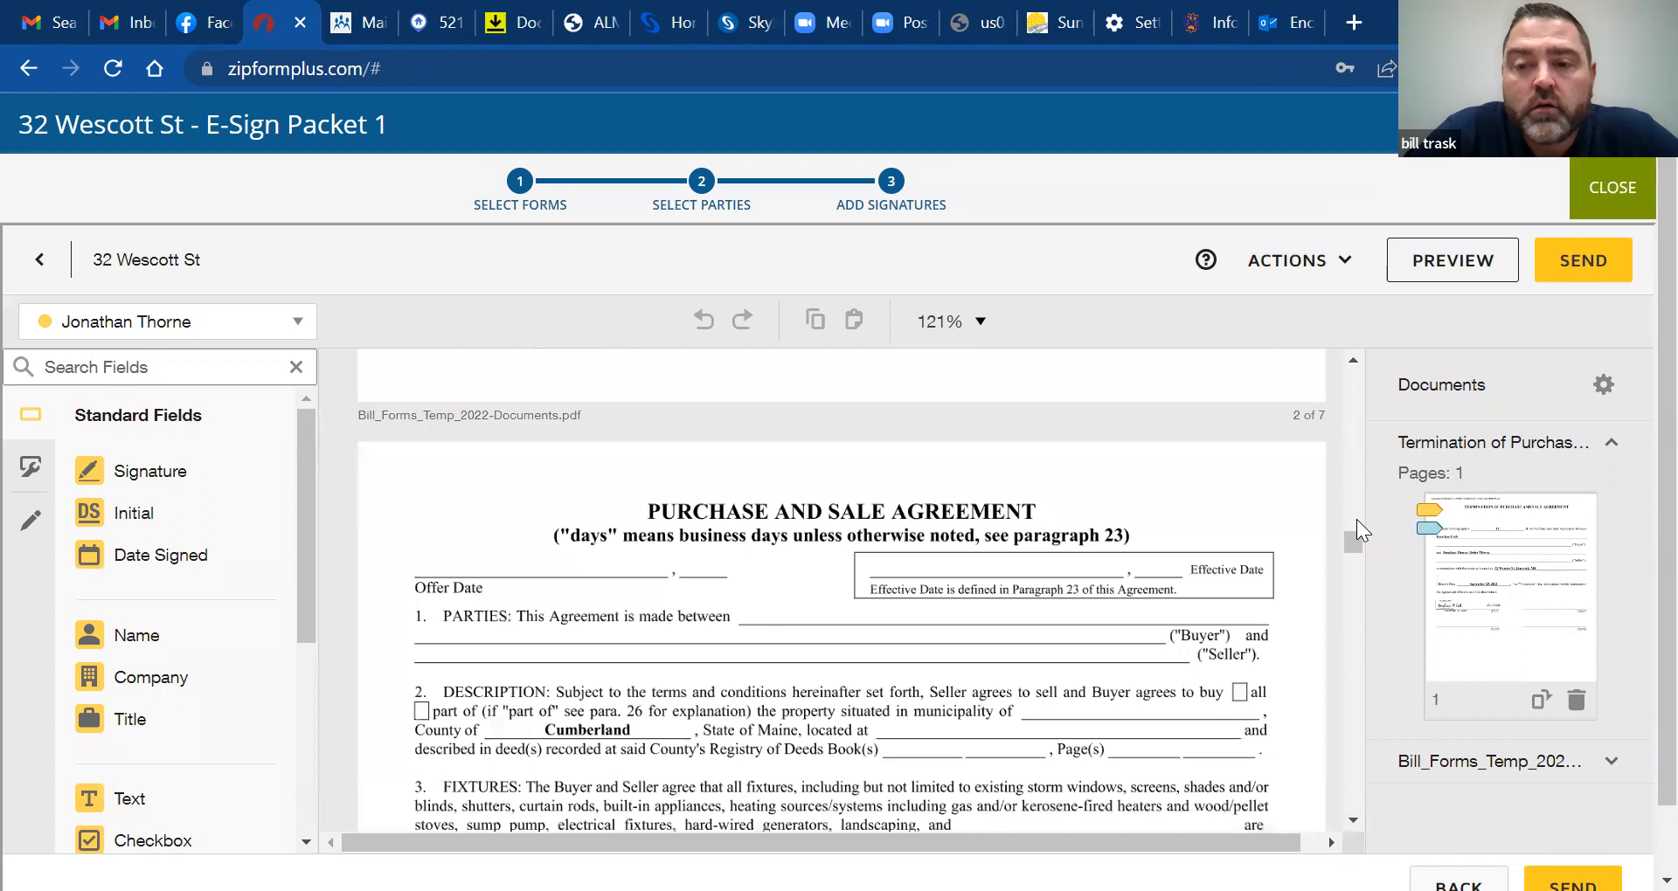
{"action": "scroll", "coordinate": [1354, 540], "scroll_direction": "down", "scroll_amount": 1}
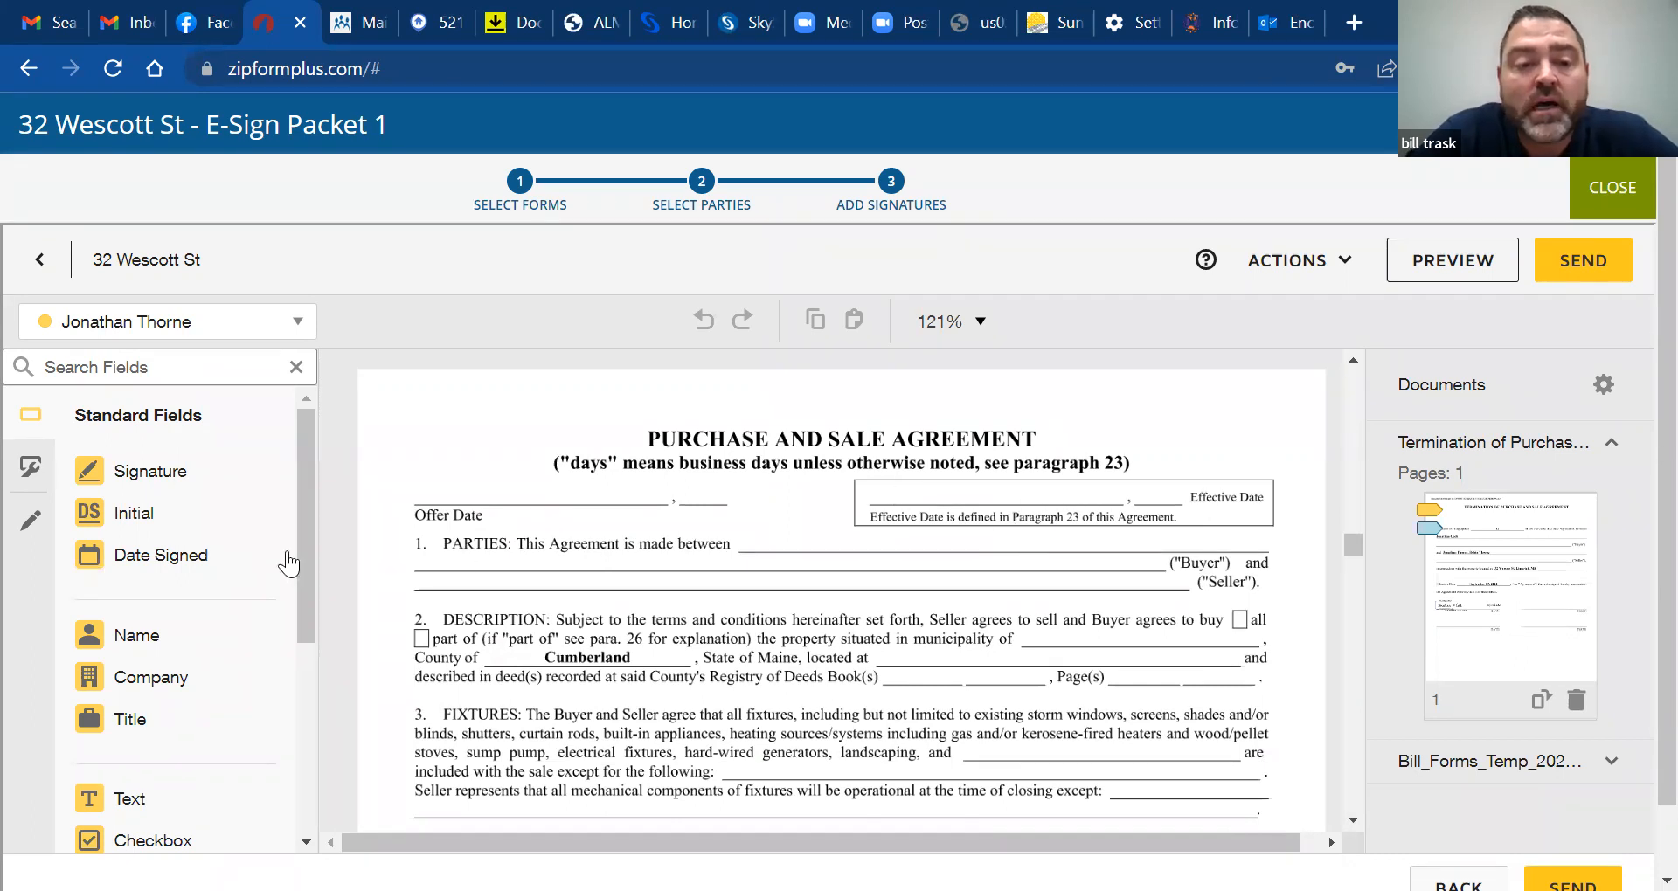
Place a Date Signed field on the agreement's Effective Date line, then scroll further down
{"action": "left_click_drag", "start_coordinate": [123, 564], "coordinate": [944, 494]}
{"action": "mouse_move", "coordinate": [953, 494]}
{"action": "left_mouse_down"}
{"action": "mouse_move", "coordinate": [977, 492]}
{"action": "mouse_move", "coordinate": [946, 492]}
{"action": "left_mouse_up"}
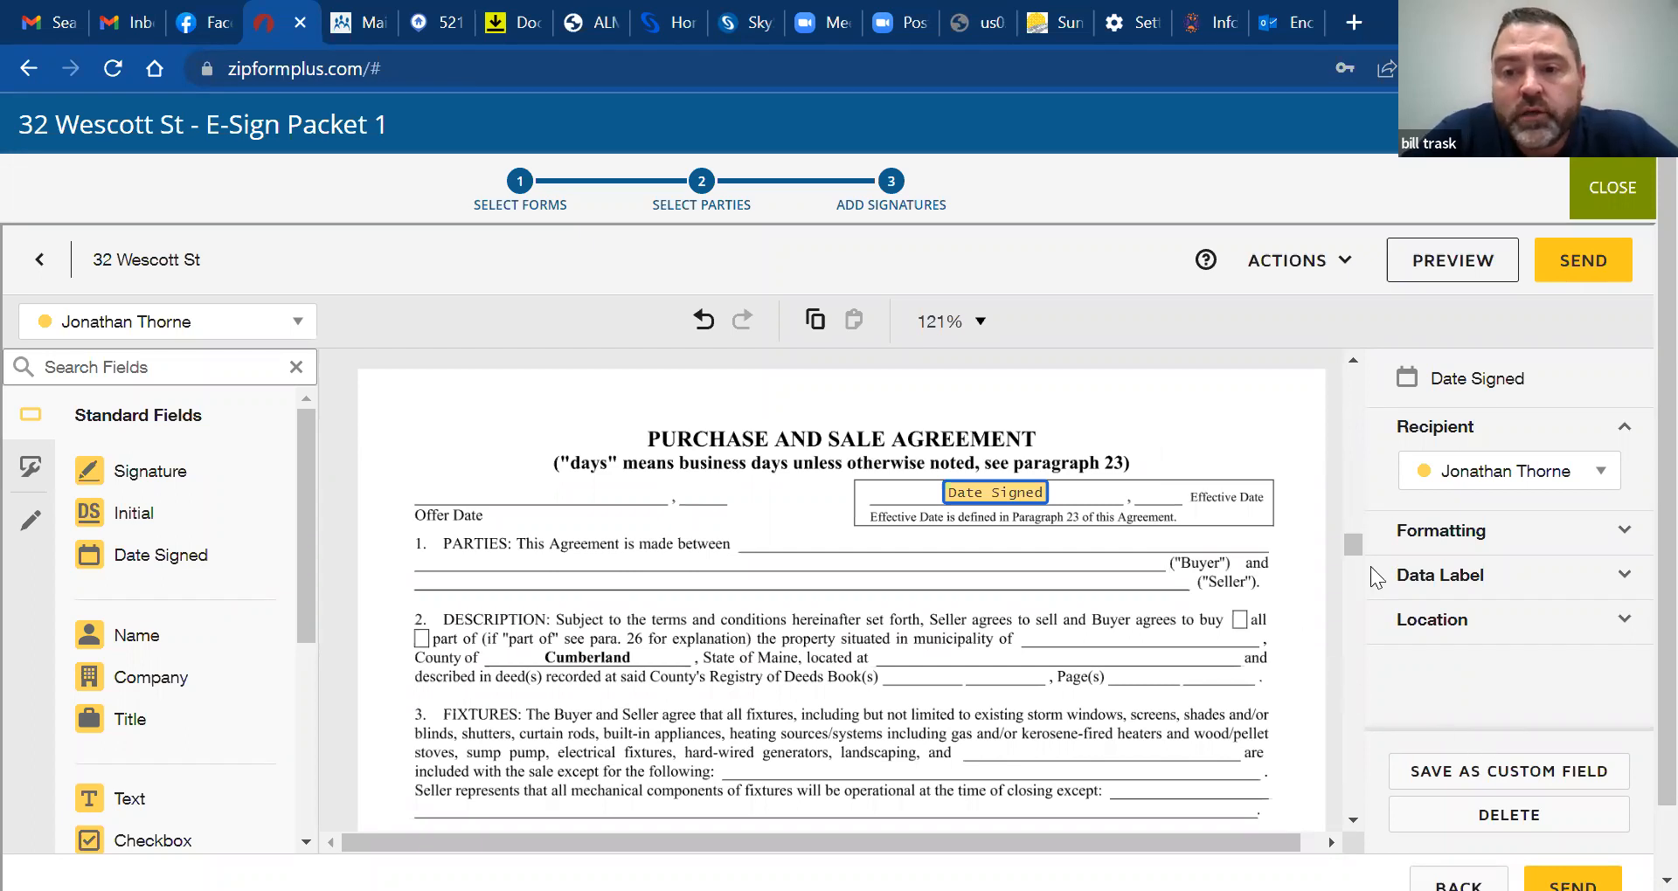
{"action": "left_click_drag", "start_coordinate": [1355, 547], "coordinate": [1351, 560]}
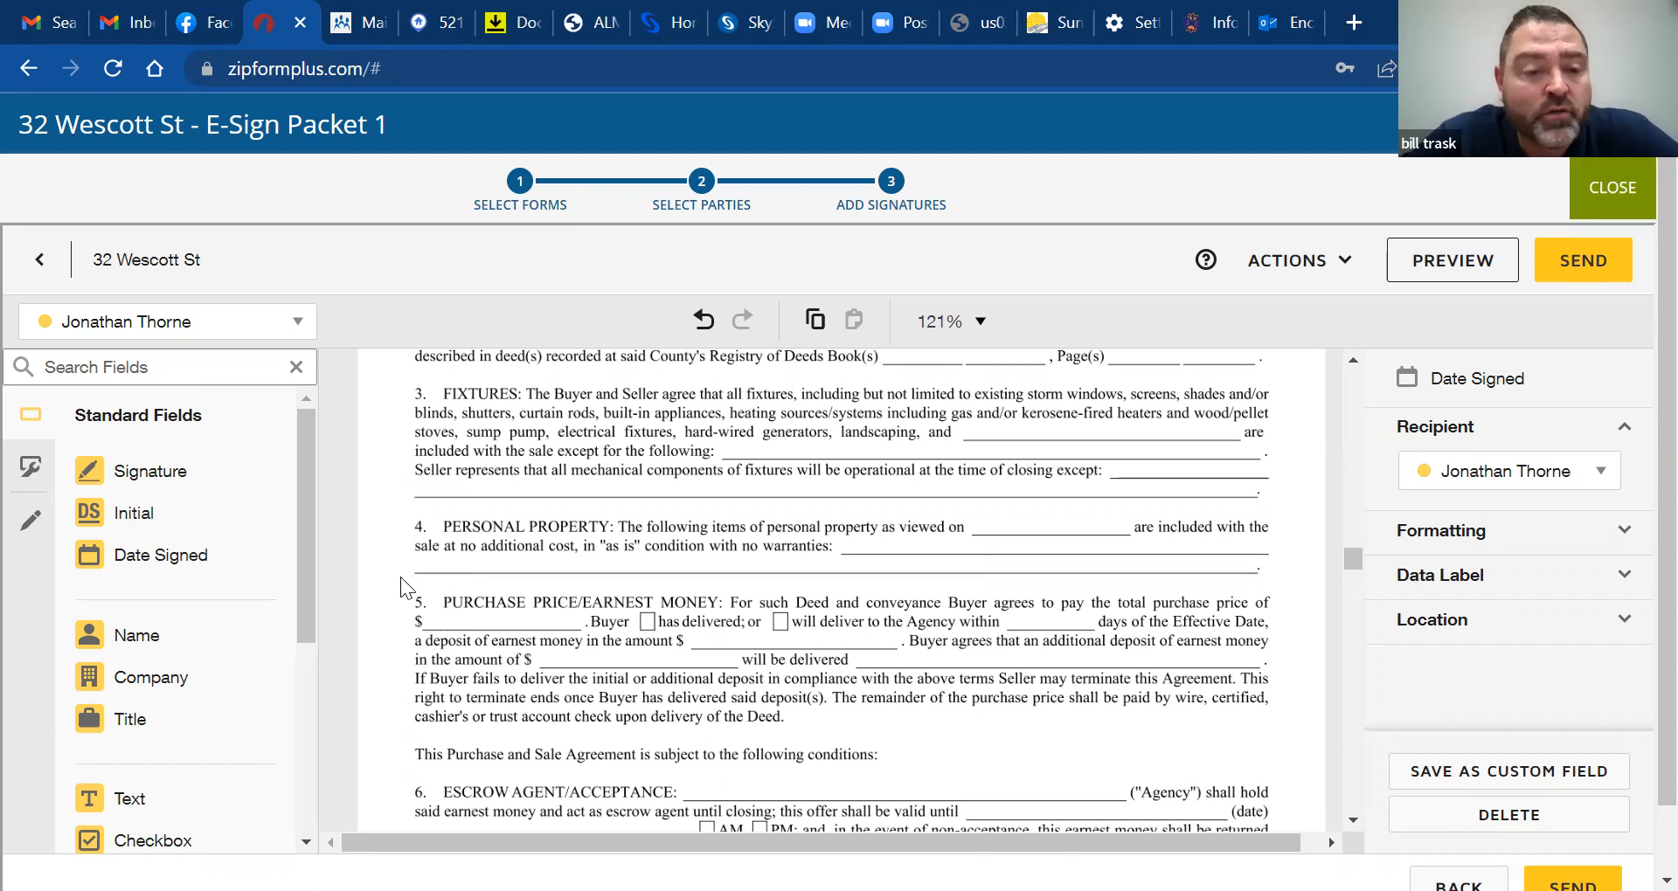
{"action": "left_click_drag", "start_coordinate": [123, 512], "coordinate": [399, 581]}
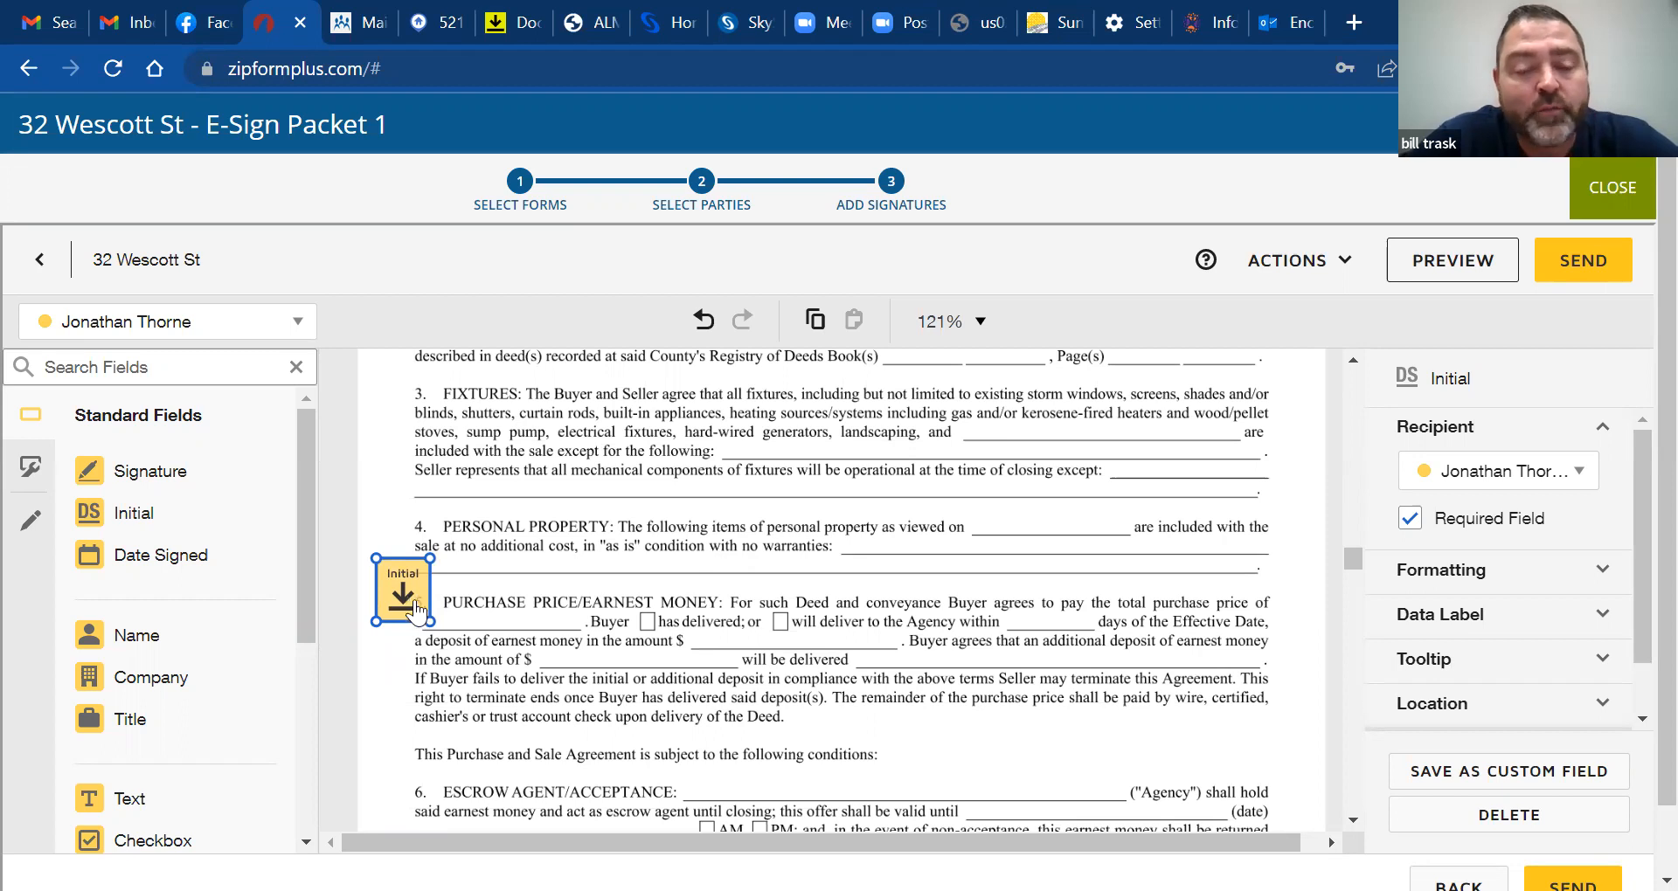
{"action": "left_click_drag", "start_coordinate": [411, 603], "coordinate": [399, 542]}
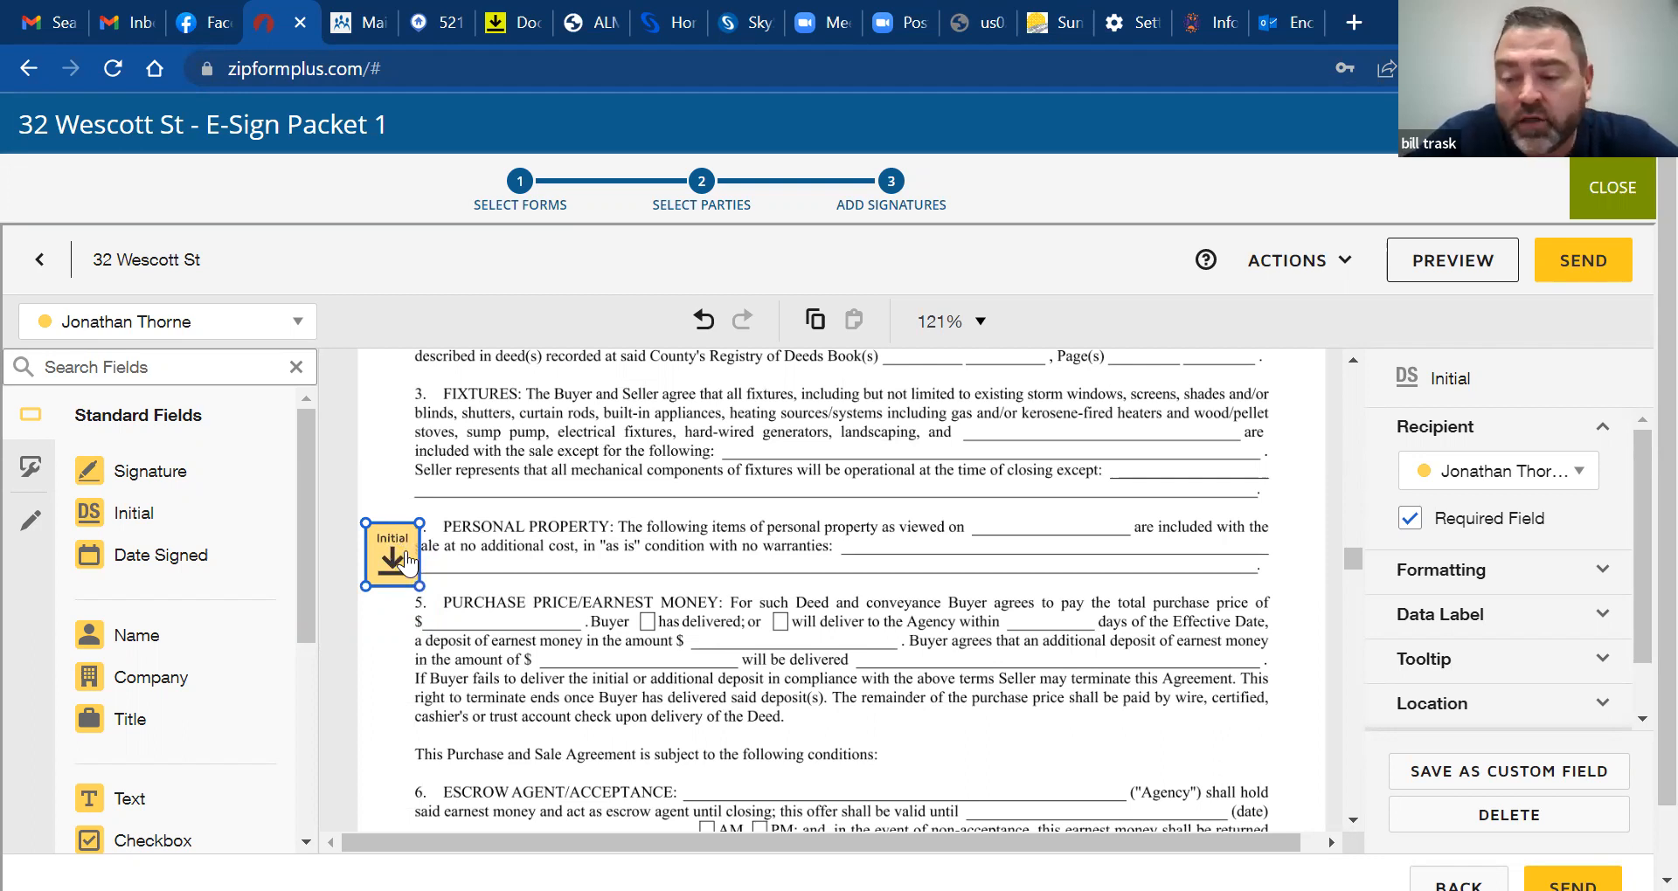
{"action": "key", "text": "Delete"}
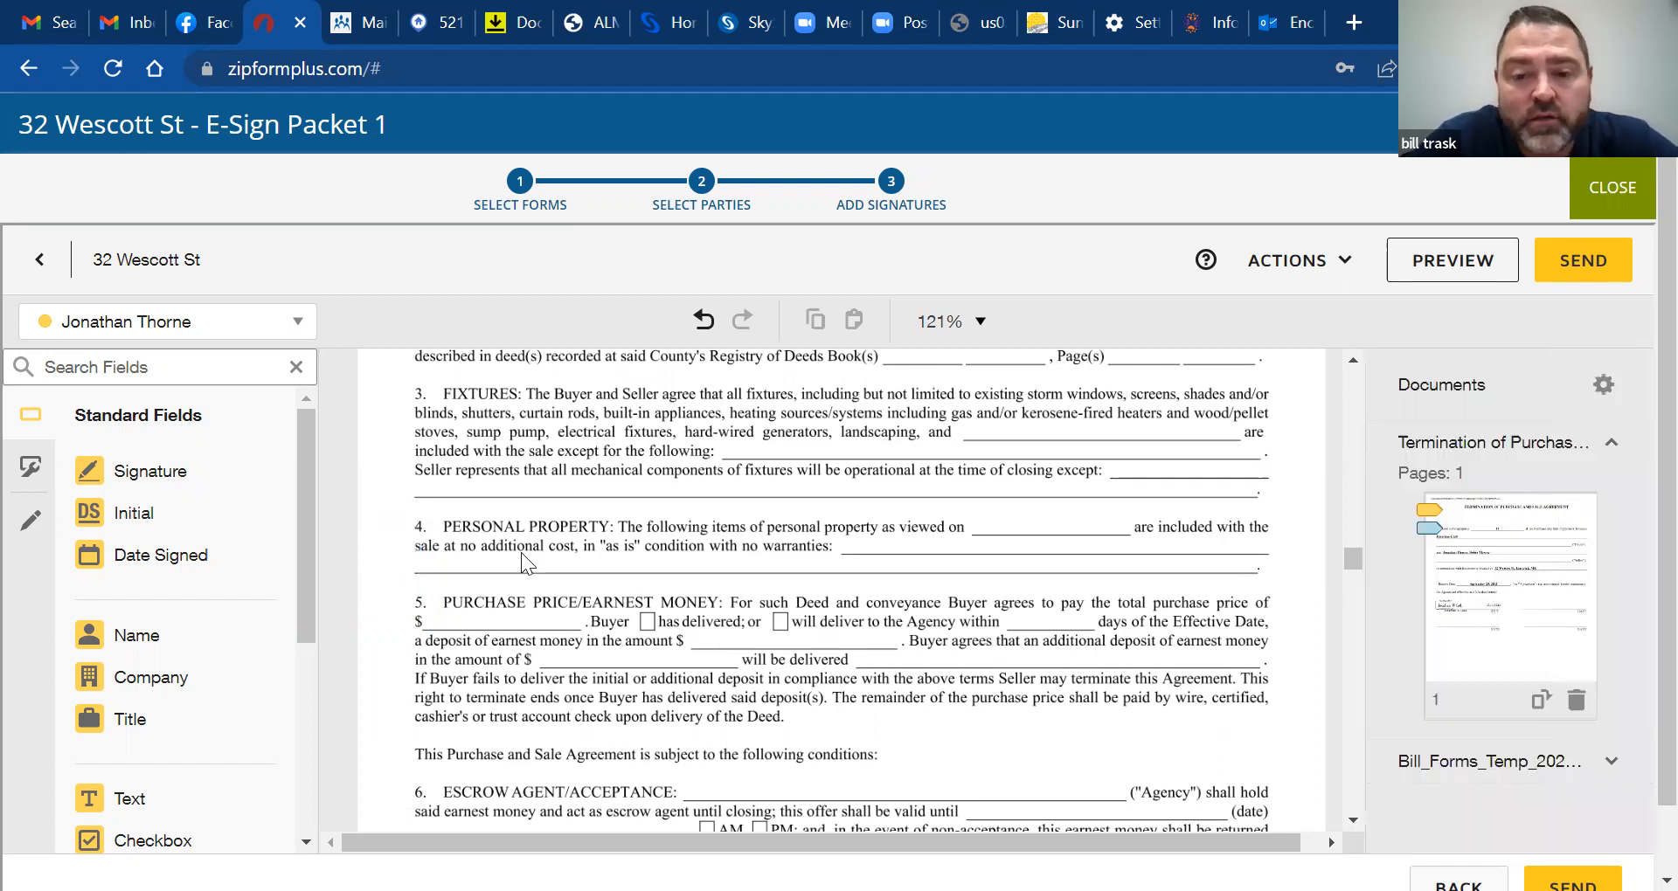
Scroll the agreement down to paragraph 14, FINANCING
{"action": "left_click_drag", "start_coordinate": [1349, 566], "coordinate": [1351, 584]}
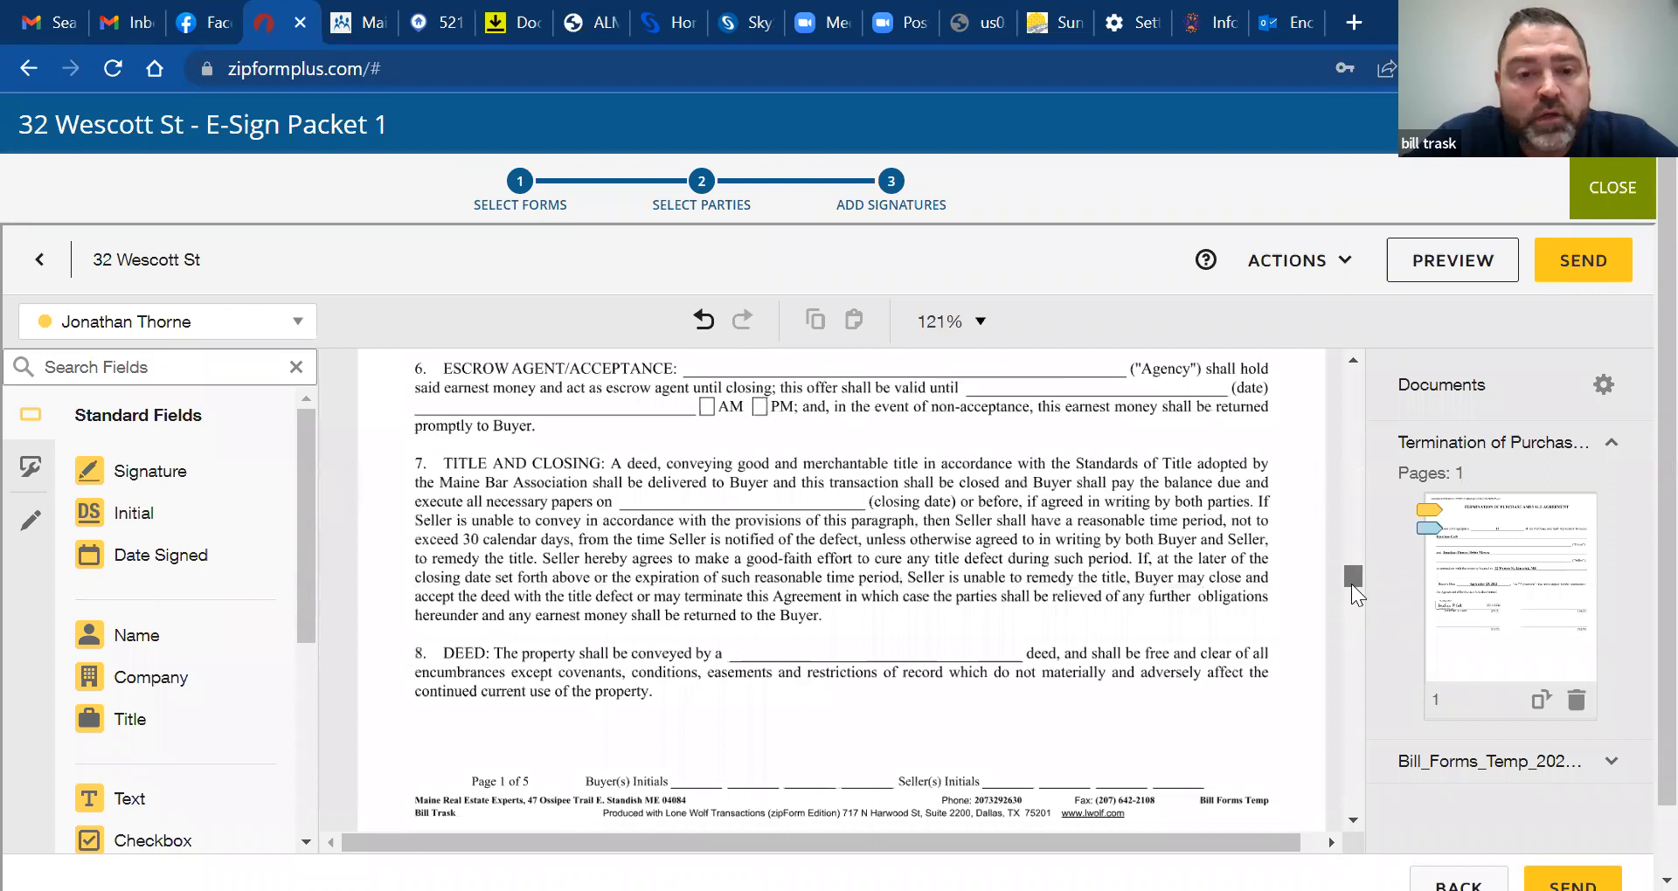
{"action": "left_click_drag", "start_coordinate": [1351, 583], "coordinate": [1351, 660]}
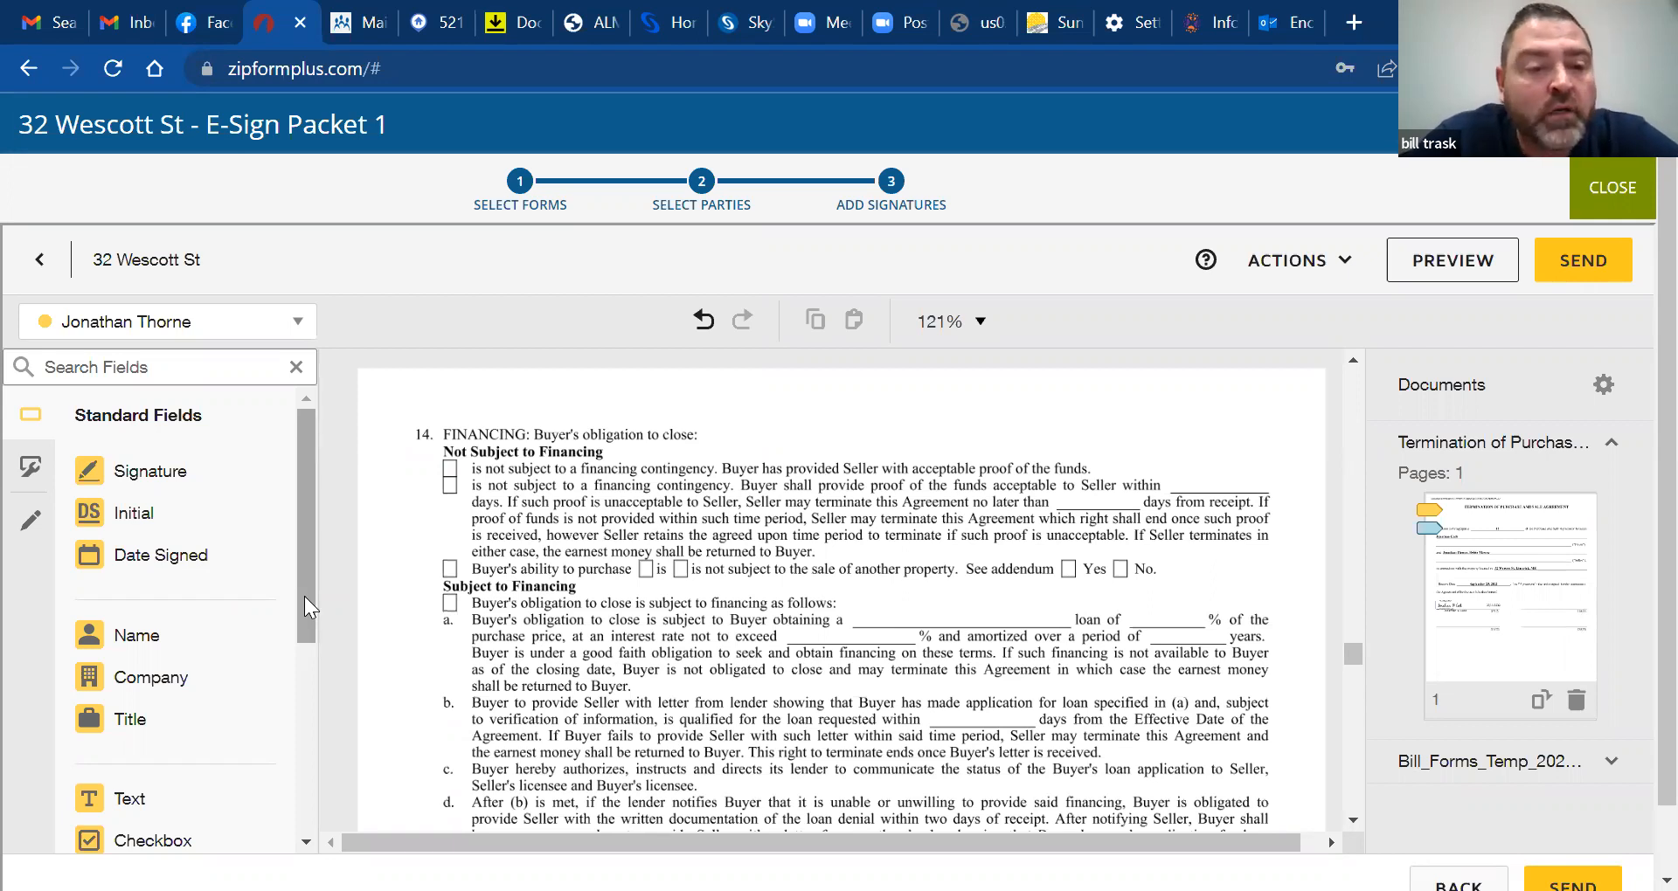
Switch the field list to the Pre-fill Tools (Text, Checkbox, Radio, Name, Company, Line)
{"action": "left_click", "coordinate": [26, 525]}
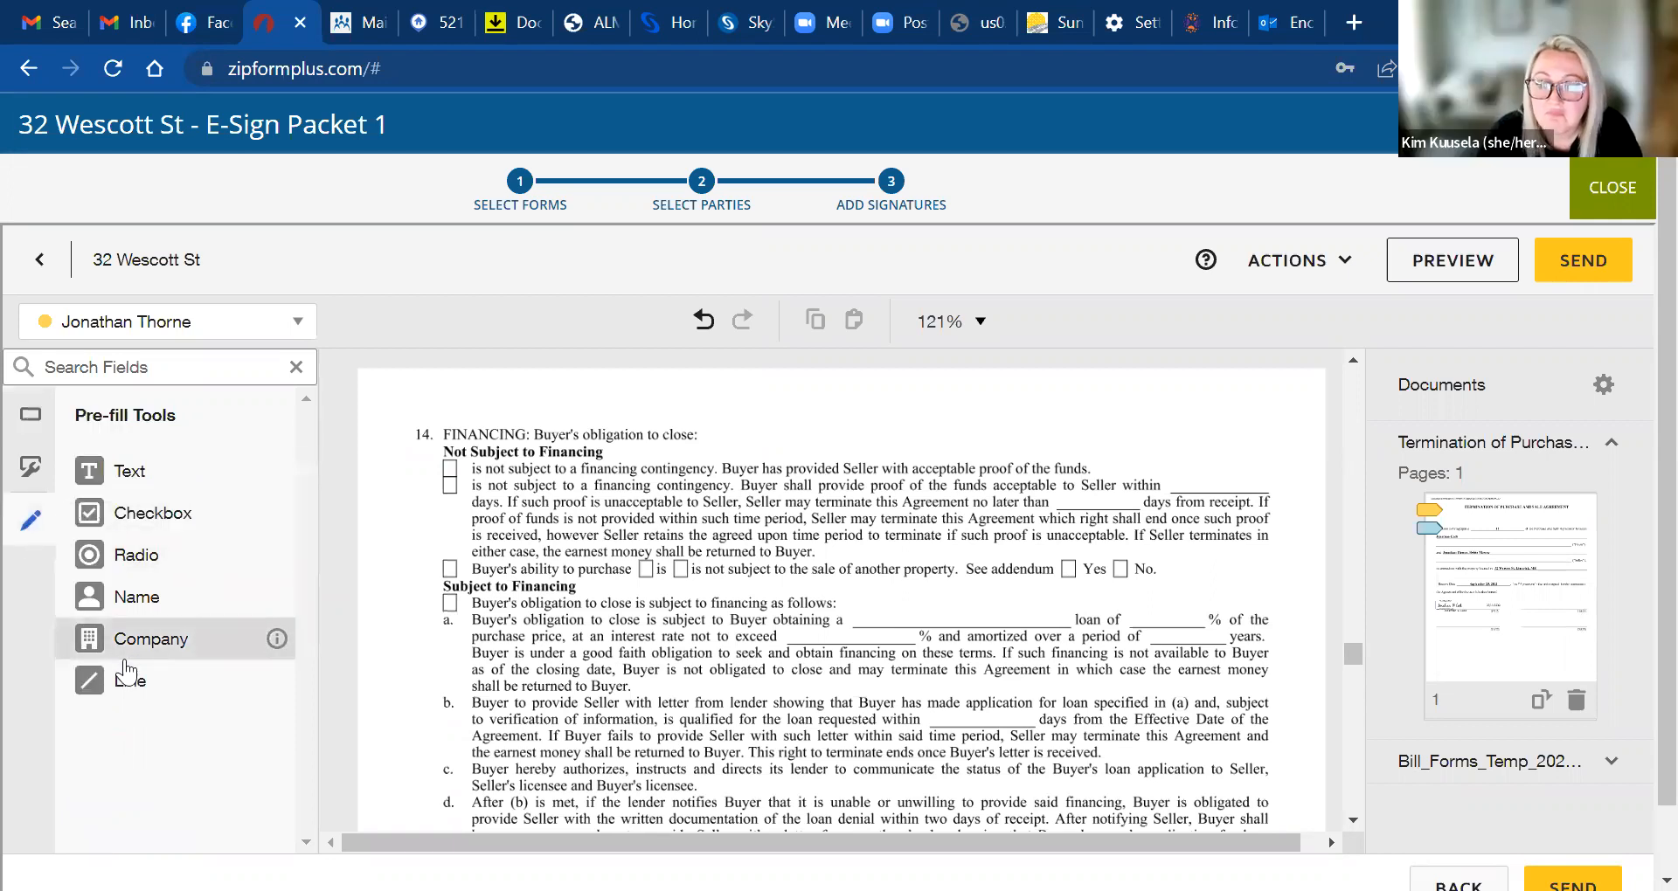
{"action": "left_click", "coordinate": [26, 431]}
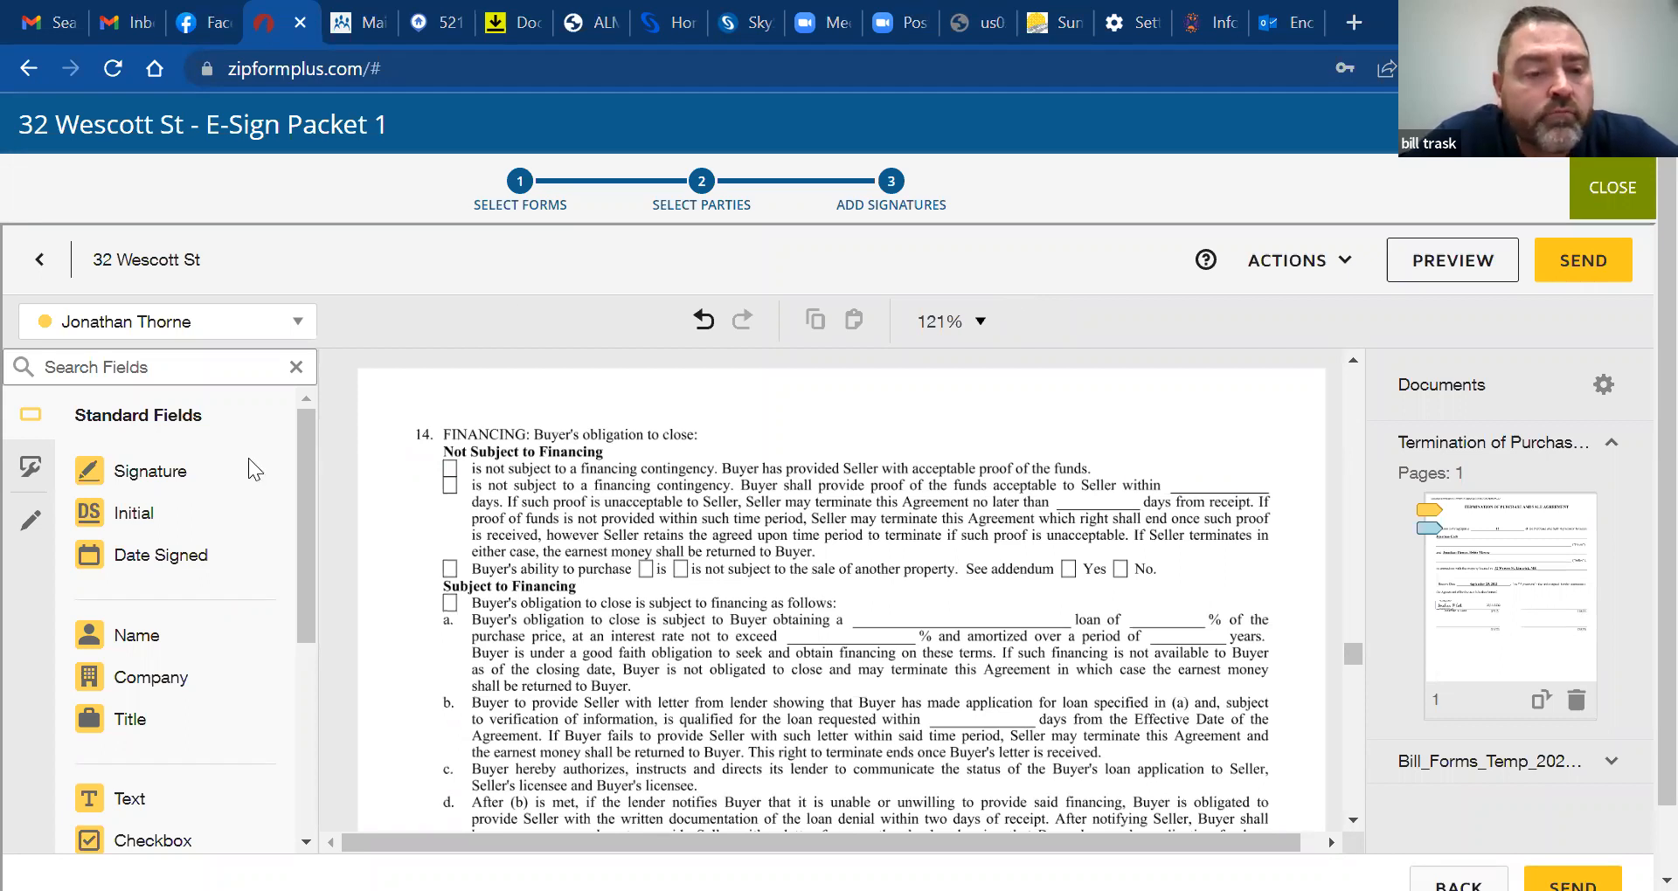
{"action": "left_click", "coordinate": [29, 521]}
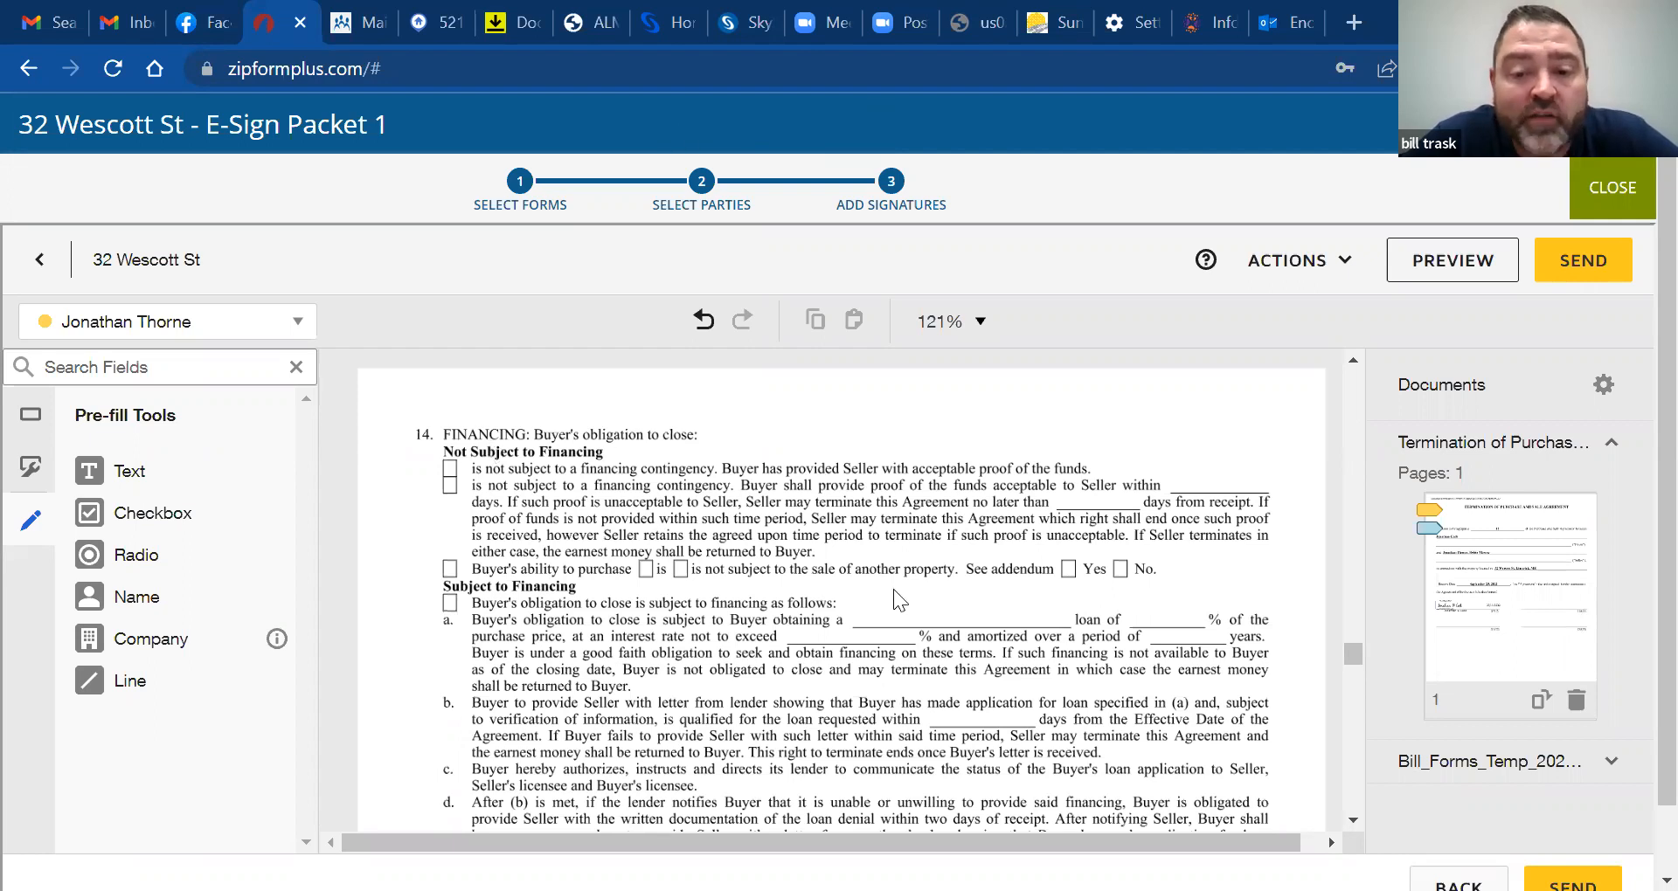
Scroll the agreement down to paragraphs 17–19, mediation through heirs
{"action": "left_click_drag", "start_coordinate": [1354, 648], "coordinate": [1356, 653]}
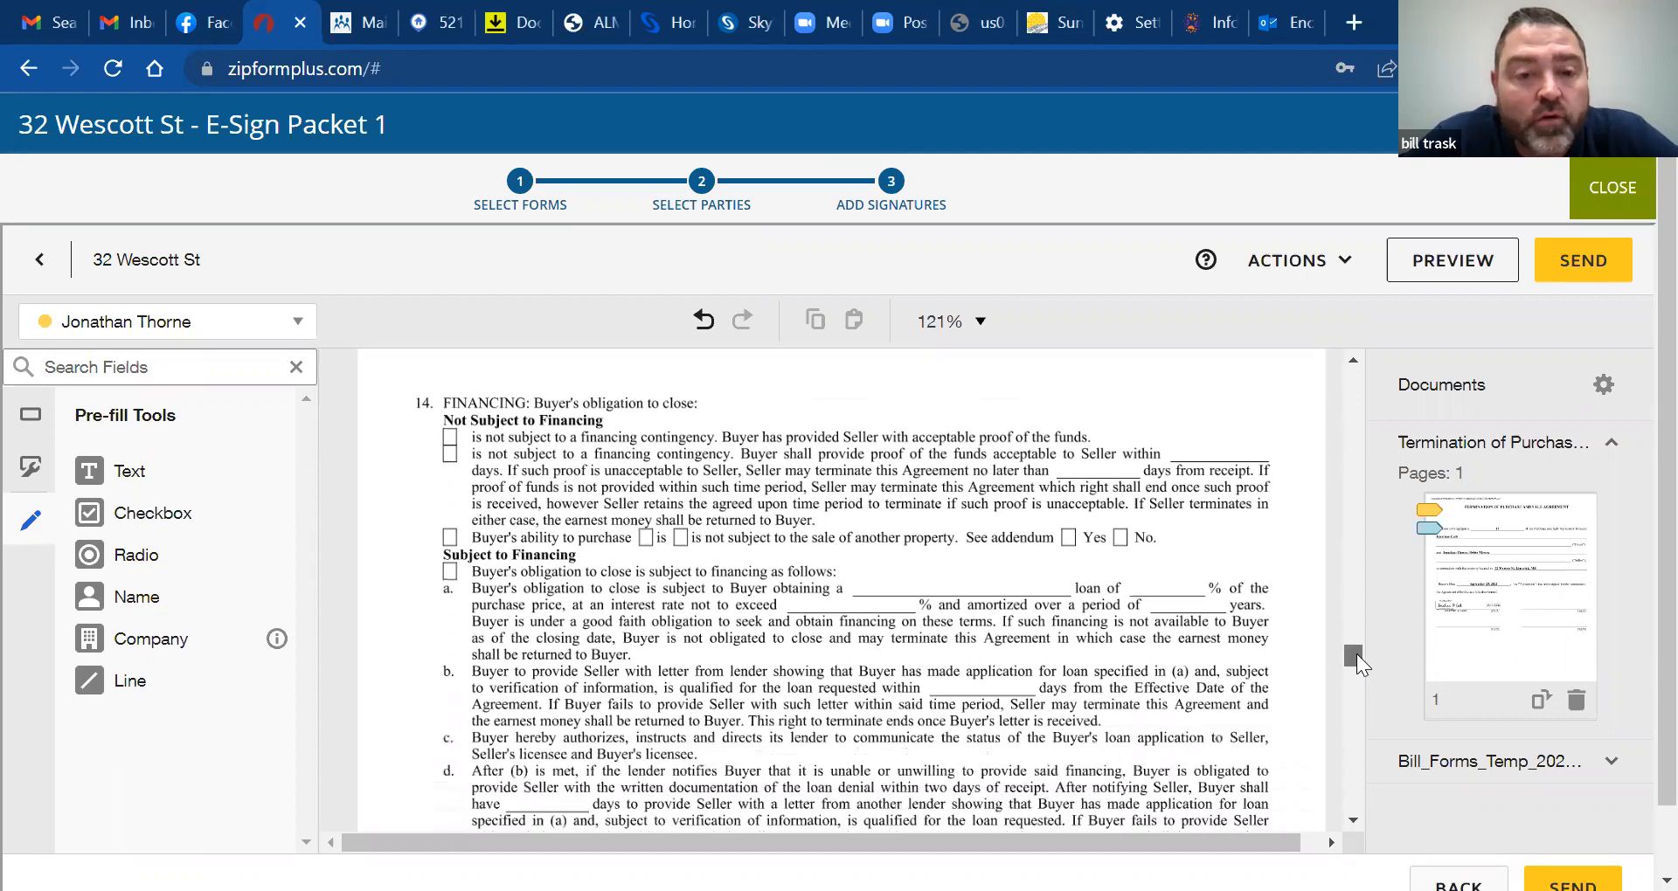
{"action": "left_click_drag", "start_coordinate": [1359, 654], "coordinate": [1363, 695]}
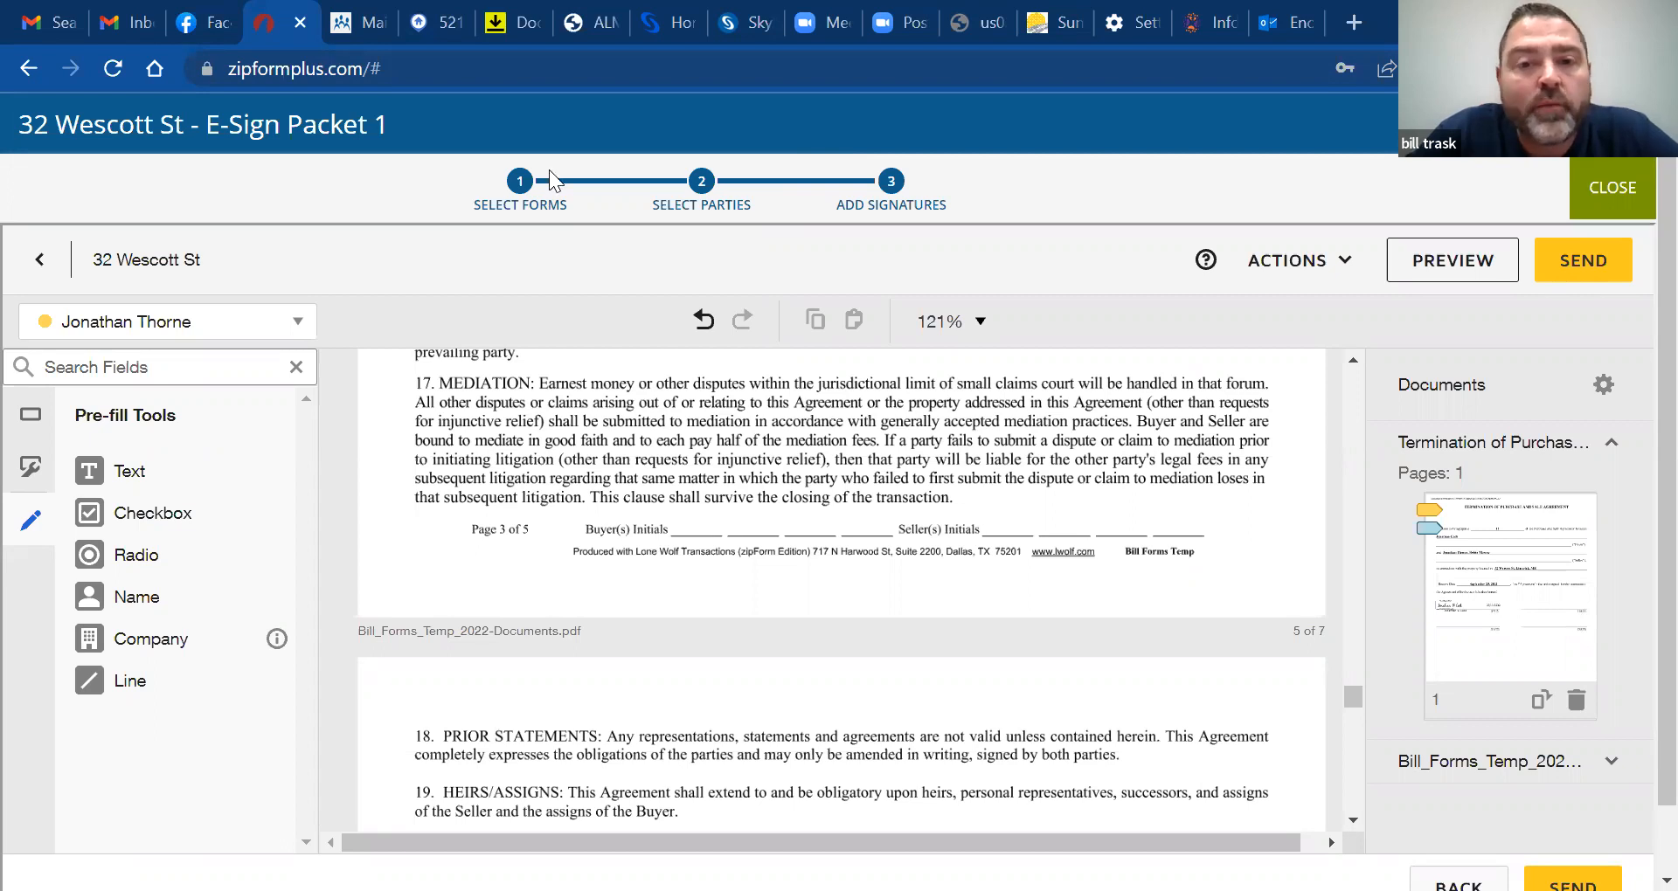
Delete Bill_Forms_Temp_2022-Documents.pdf from the envelope and return to the signing editor
{"action": "left_click", "coordinate": [37, 265]}
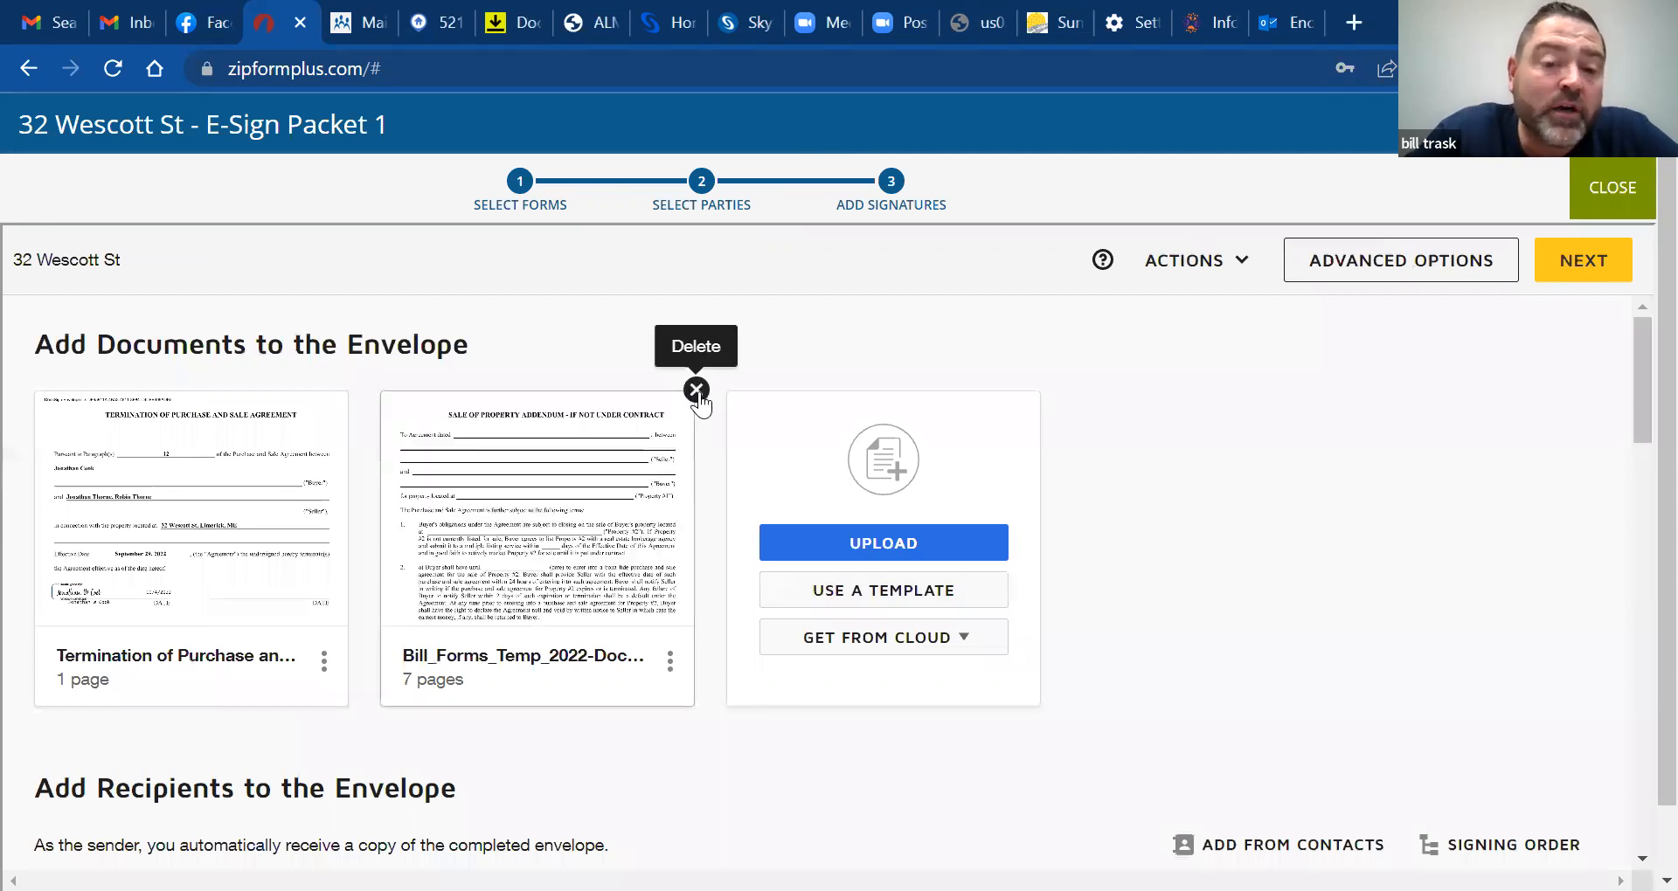
{"action": "left_click", "coordinate": [696, 392]}
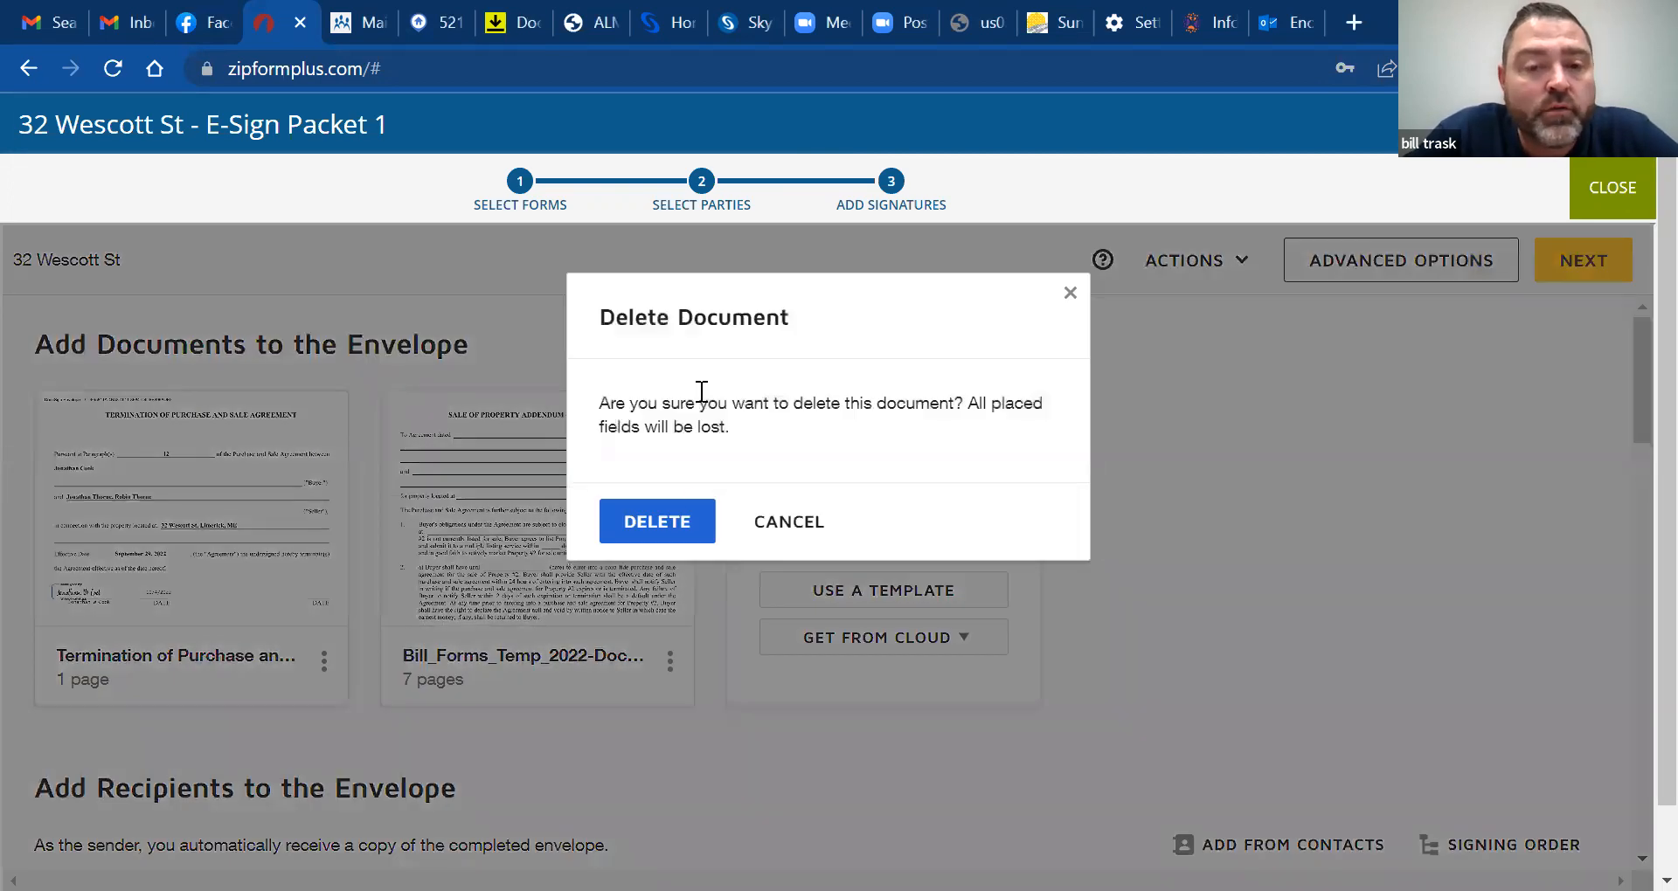
{"action": "left_click", "coordinate": [675, 523]}
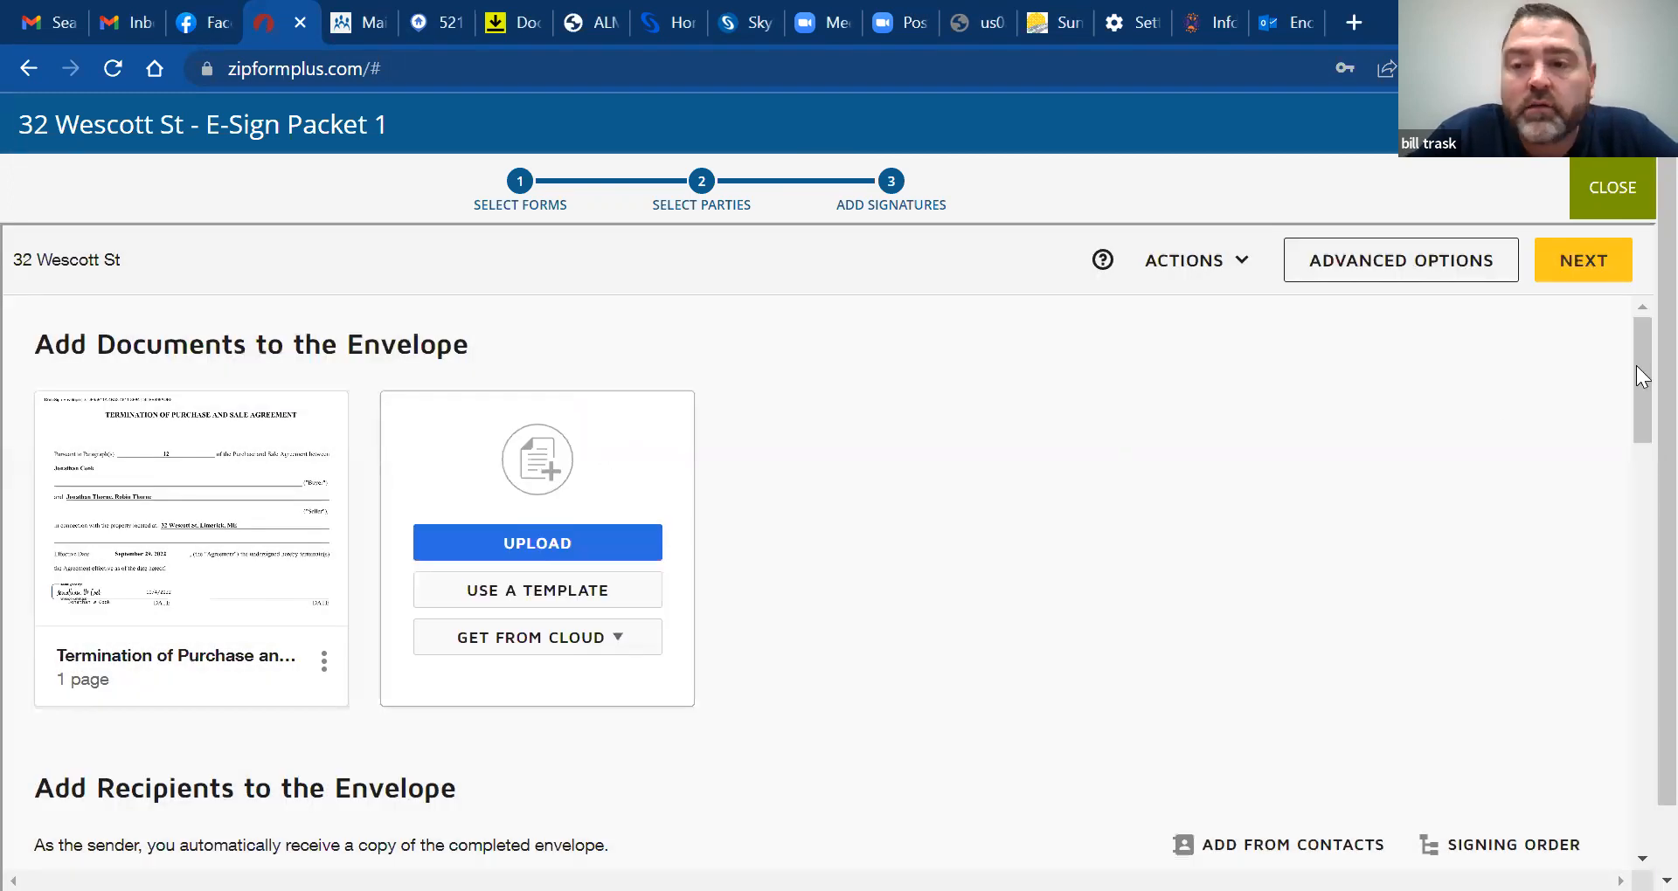
{"action": "left_click_drag", "start_coordinate": [1636, 342], "coordinate": [1635, 379]}
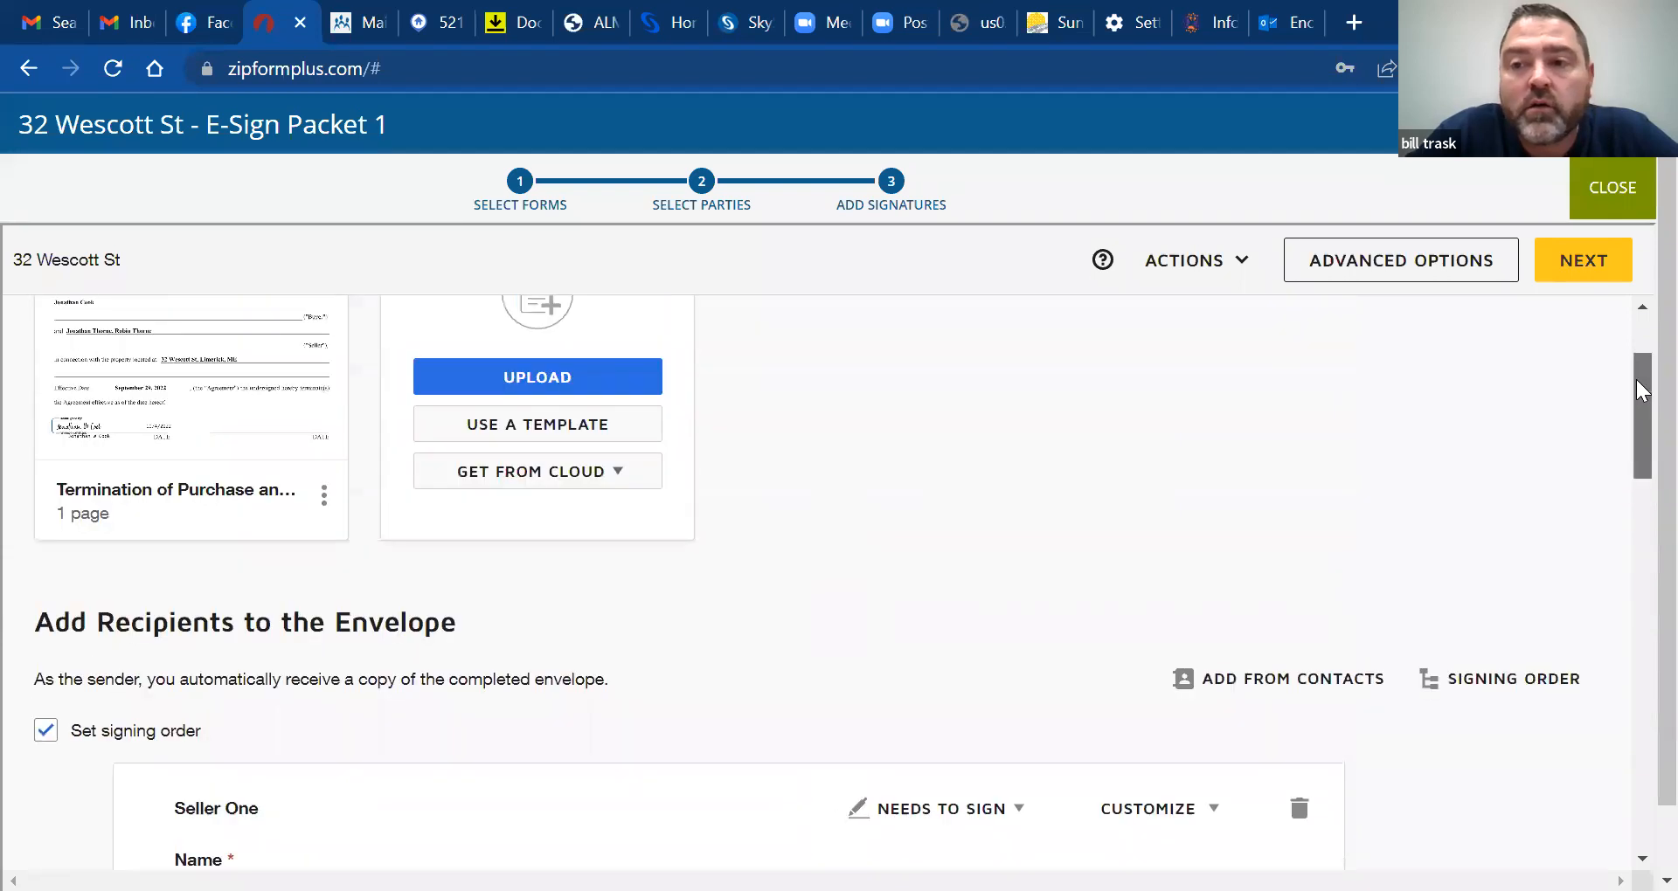
{"action": "left_click", "coordinate": [1576, 262]}
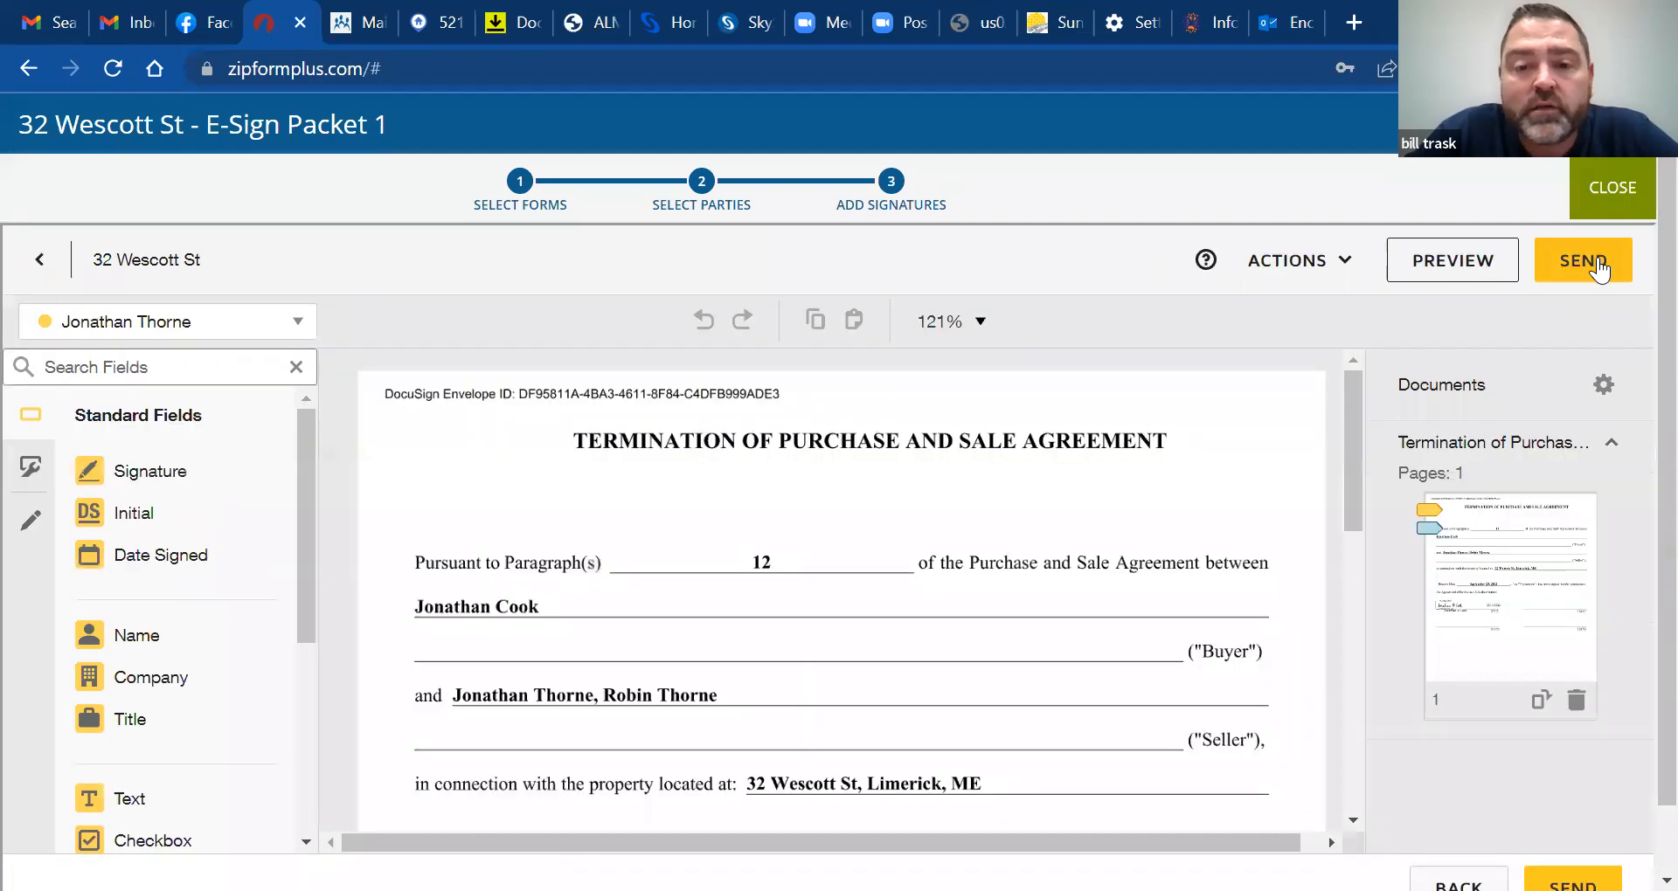
Send the termination form packet out for DocuSign signing
{"action": "left_click", "coordinate": [1598, 266]}
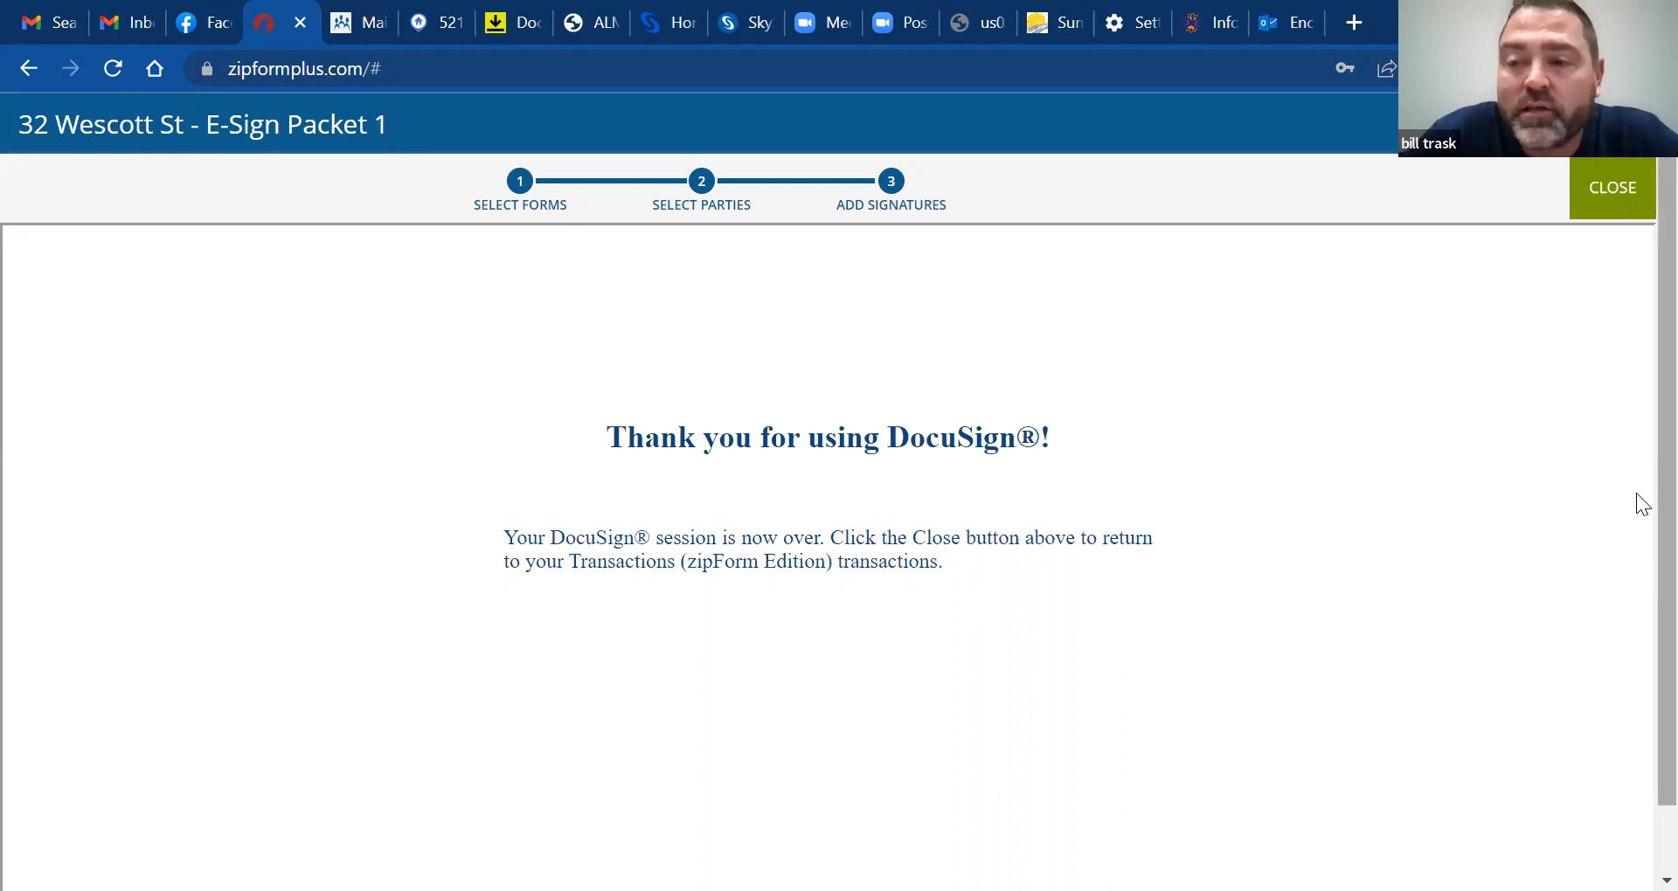
{"action": "scroll", "coordinate": [1639, 576], "scroll_direction": "down", "scroll_amount": 1}
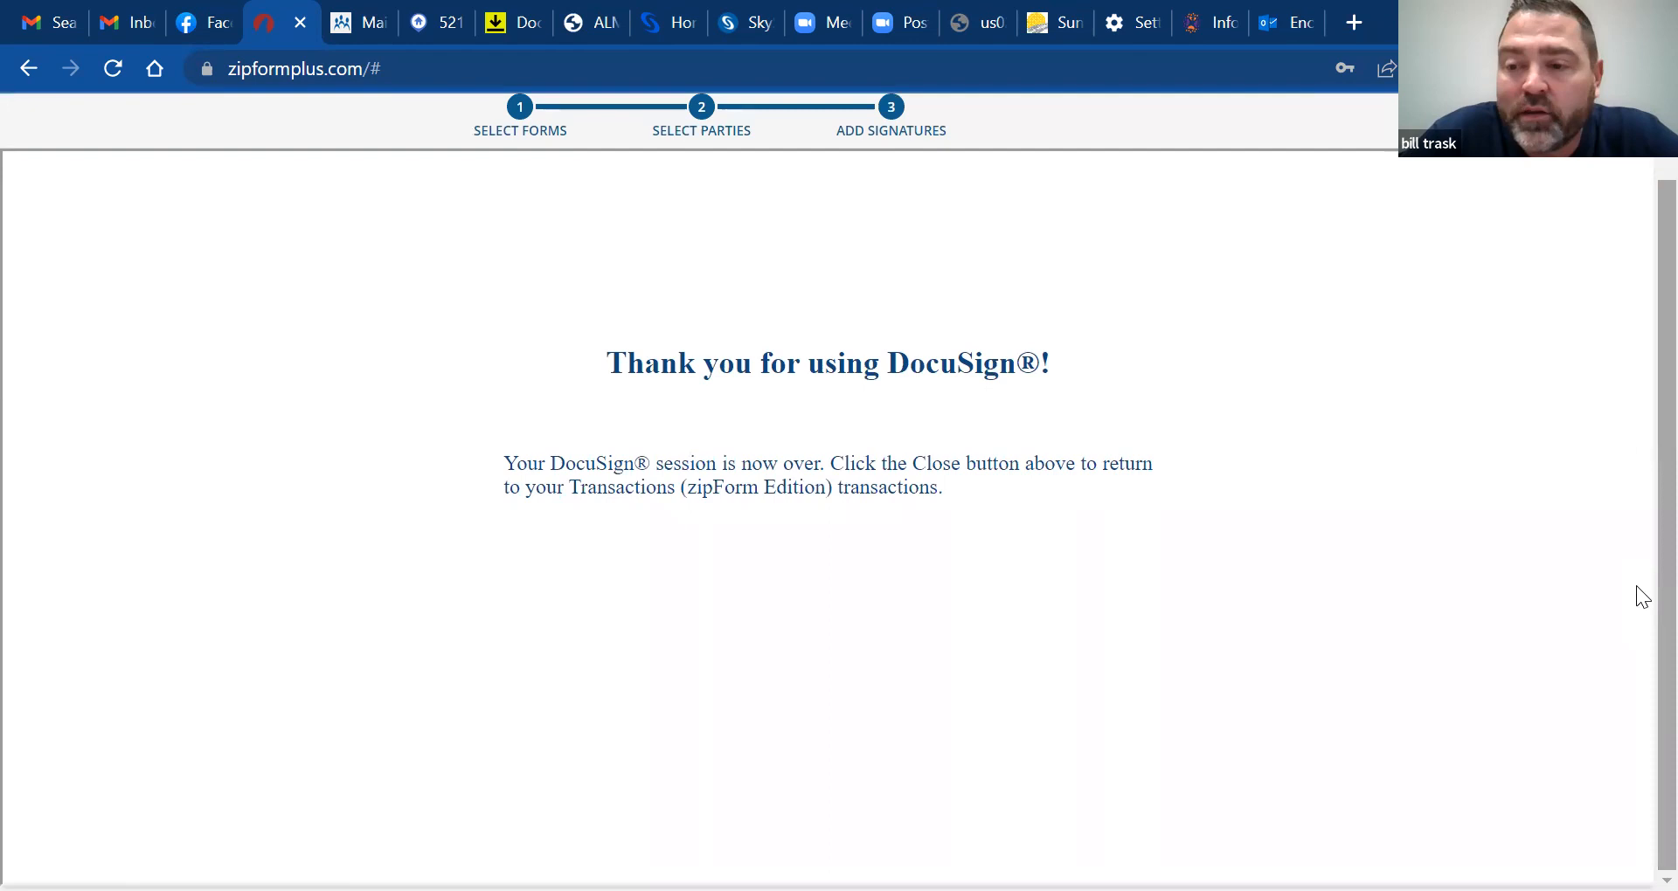
{"action": "scroll", "coordinate": [1635, 410], "scroll_direction": "up", "scroll_amount": 1}
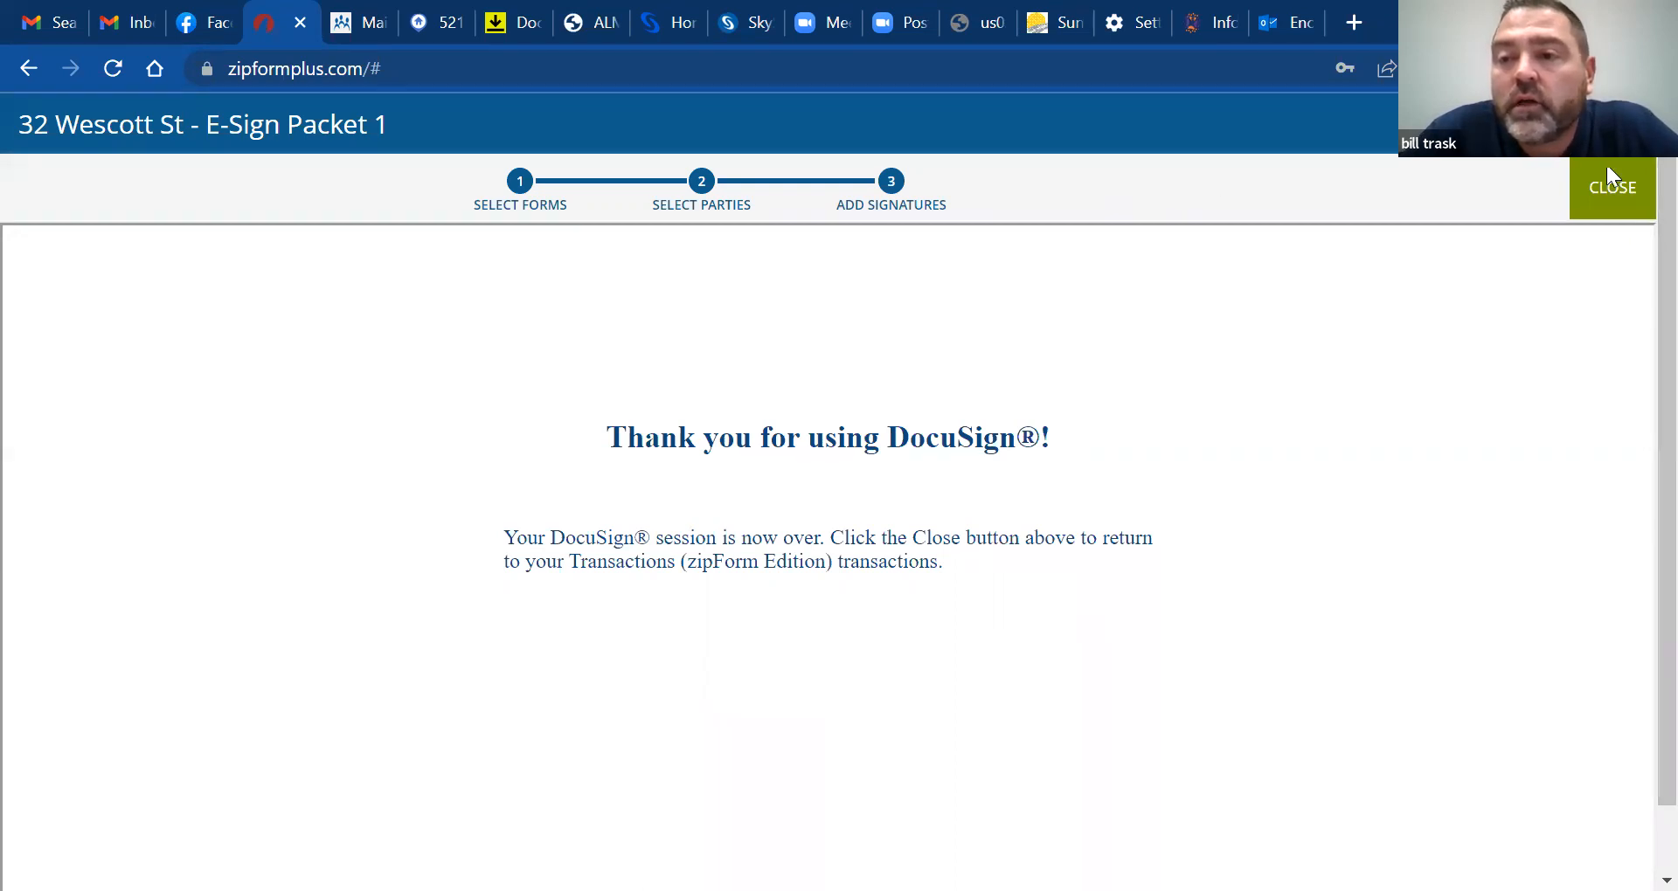
{"action": "left_click", "coordinate": [1648, 179]}
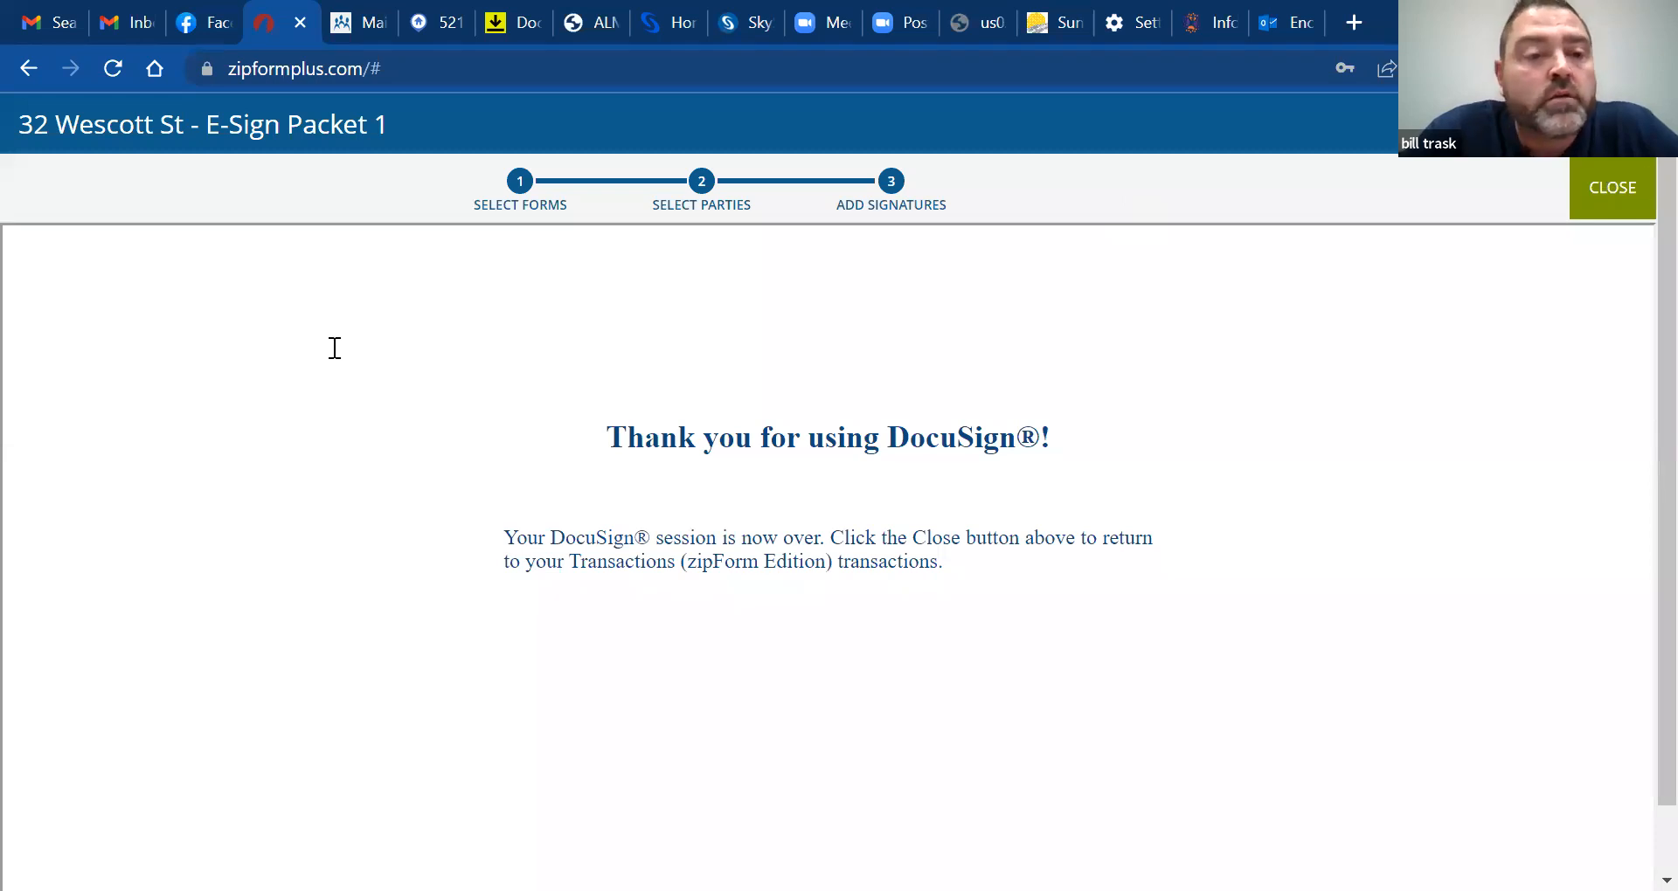
{"action": "left_click", "coordinate": [41, 267]}
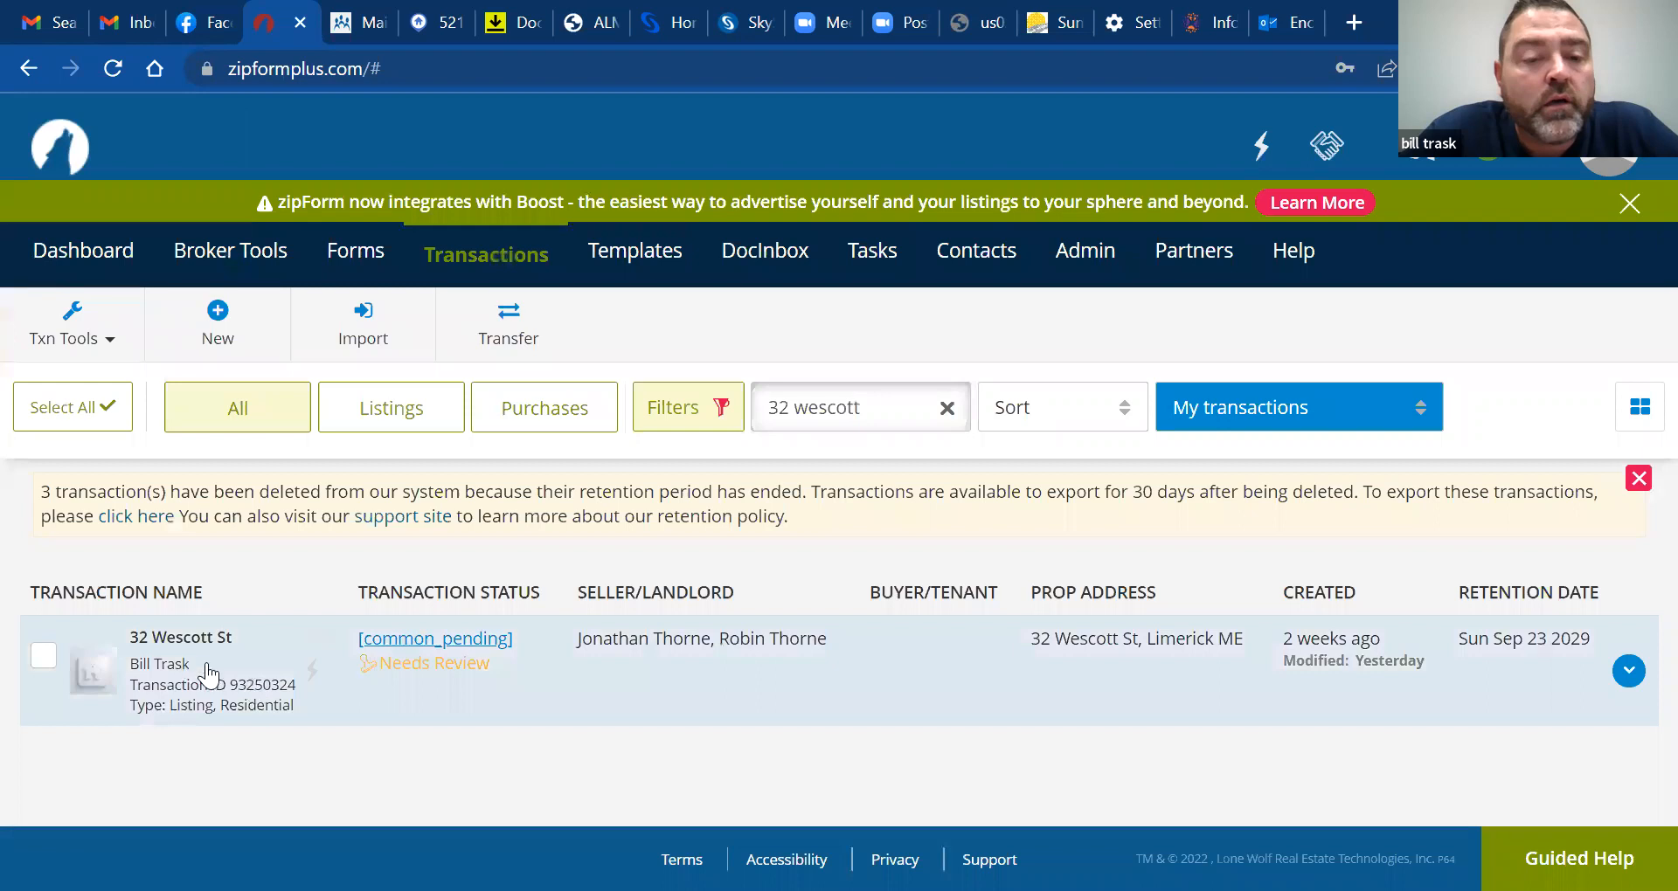
{"action": "left_click", "coordinate": [252, 667]}
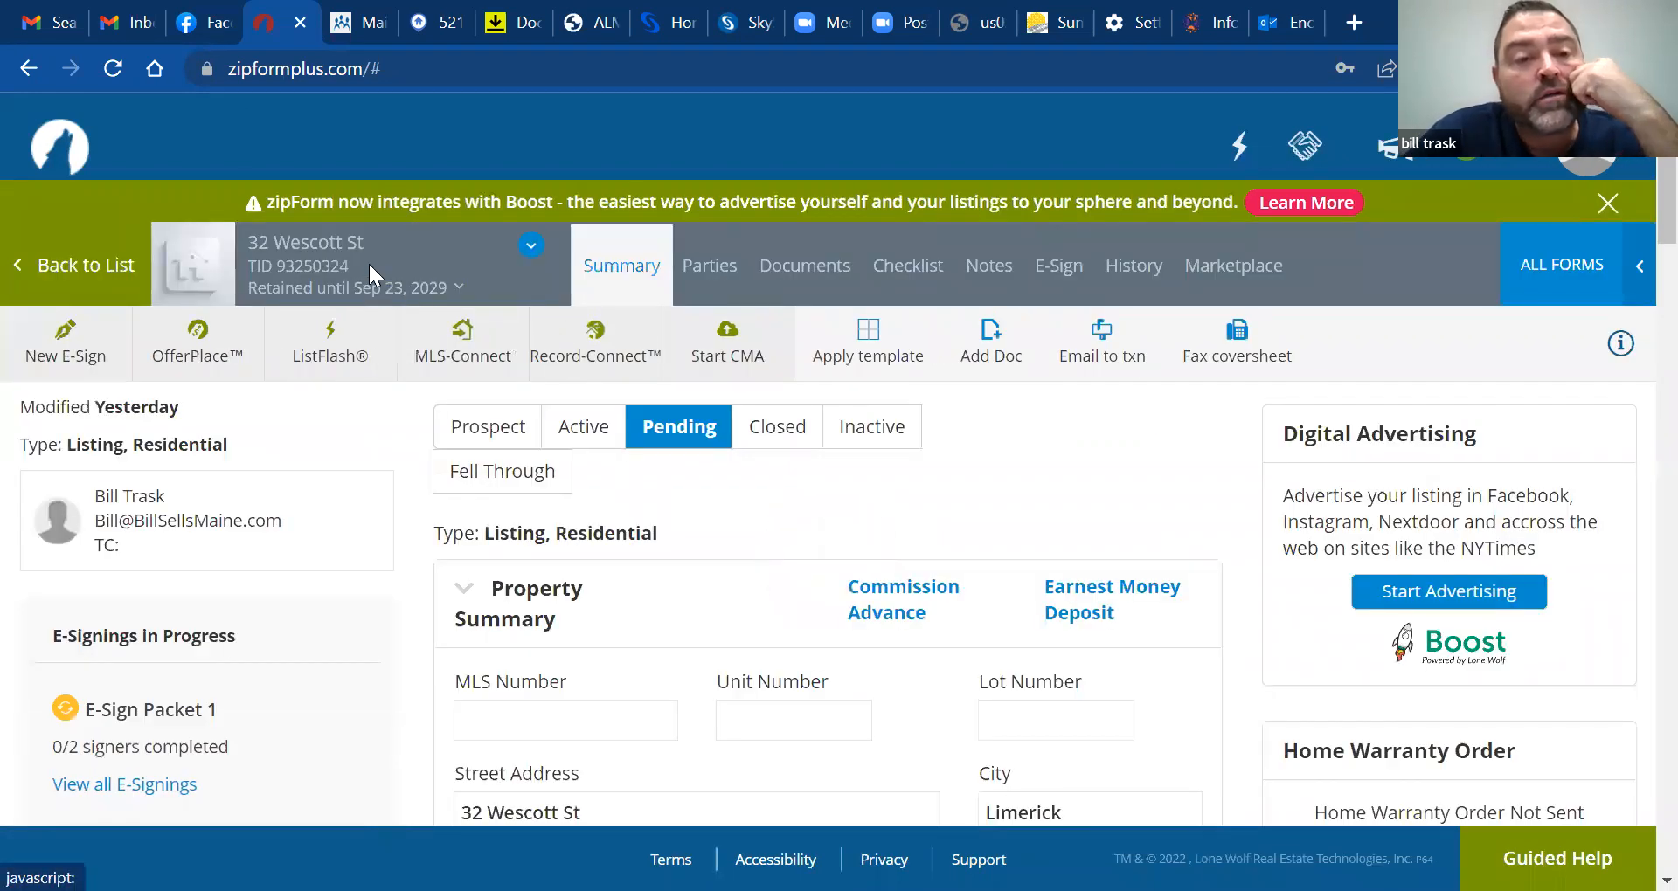
{"action": "left_click", "coordinate": [533, 249]}
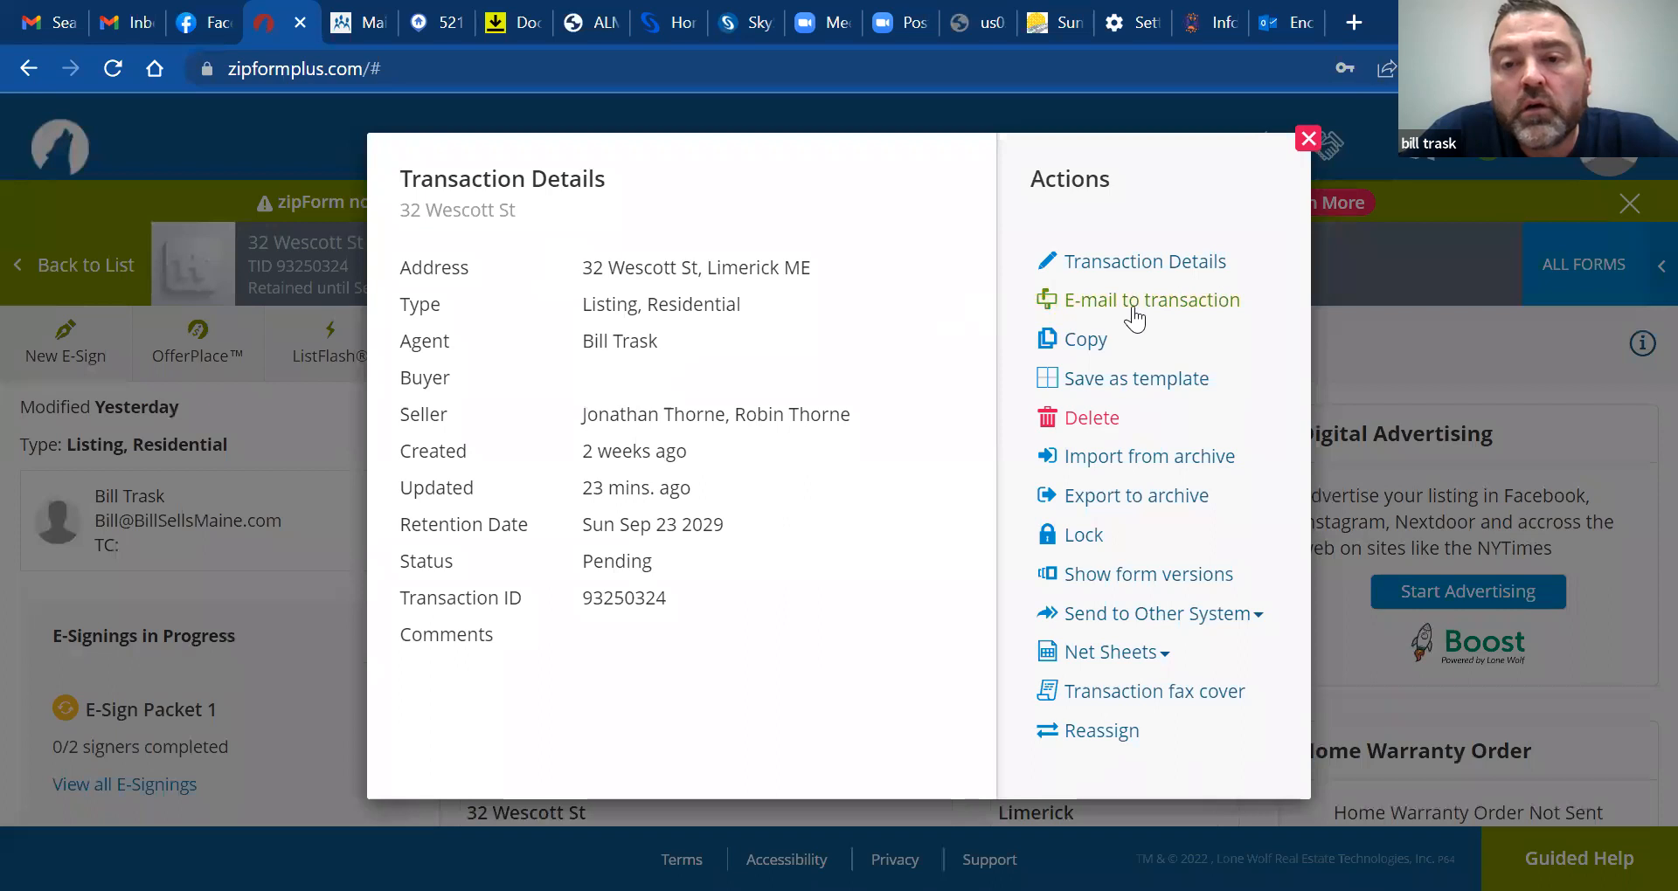
{"action": "left_click", "coordinate": [1308, 140]}
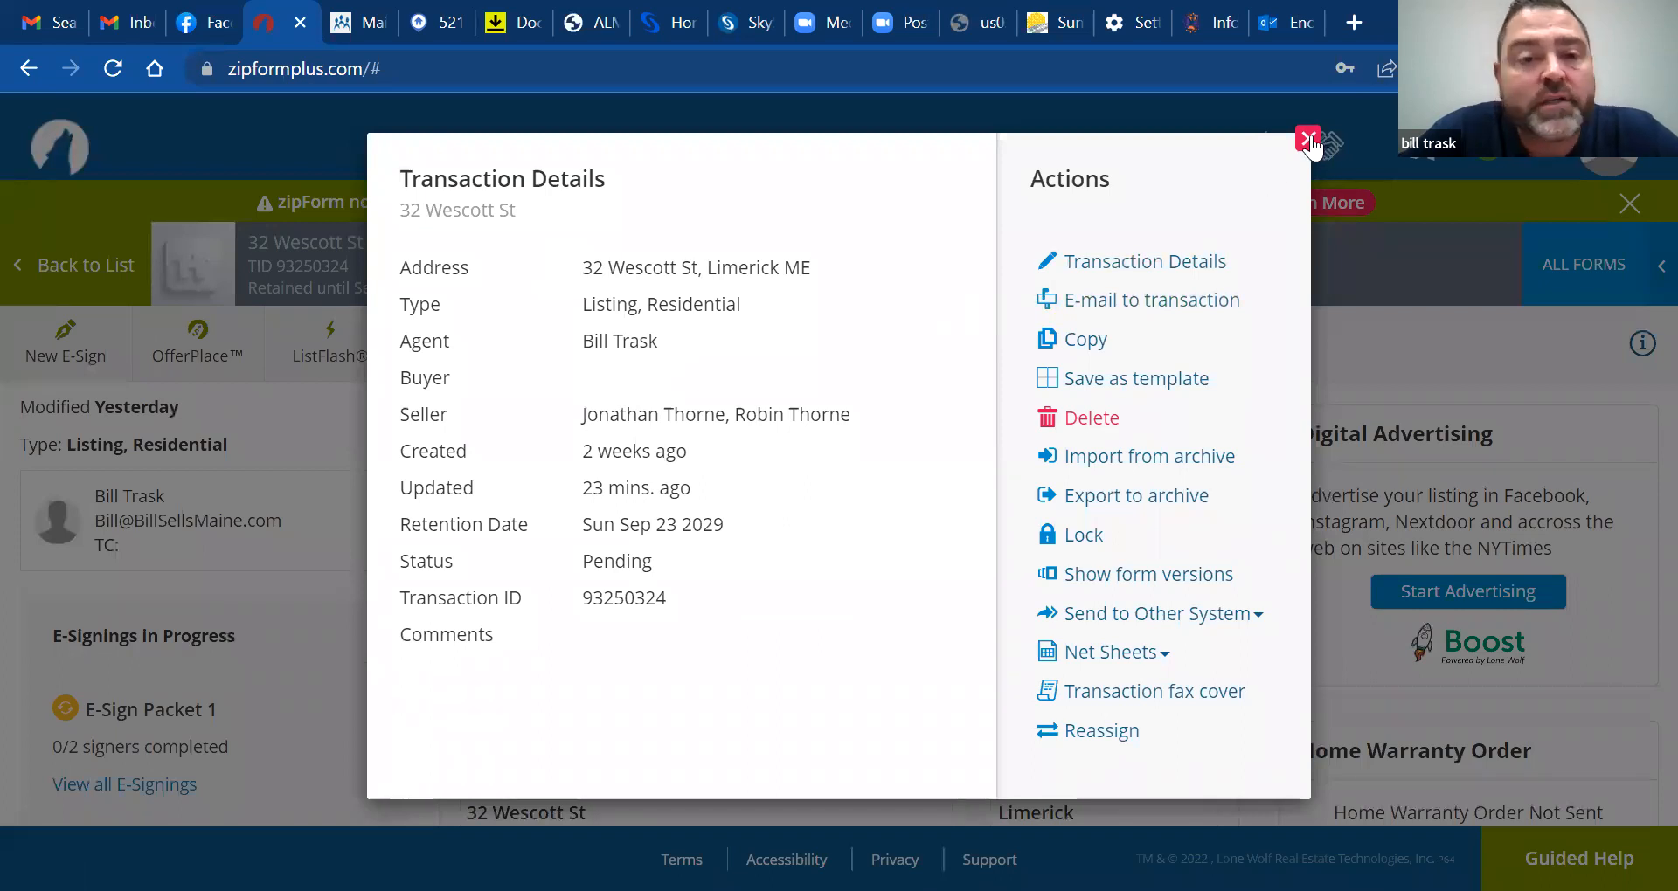
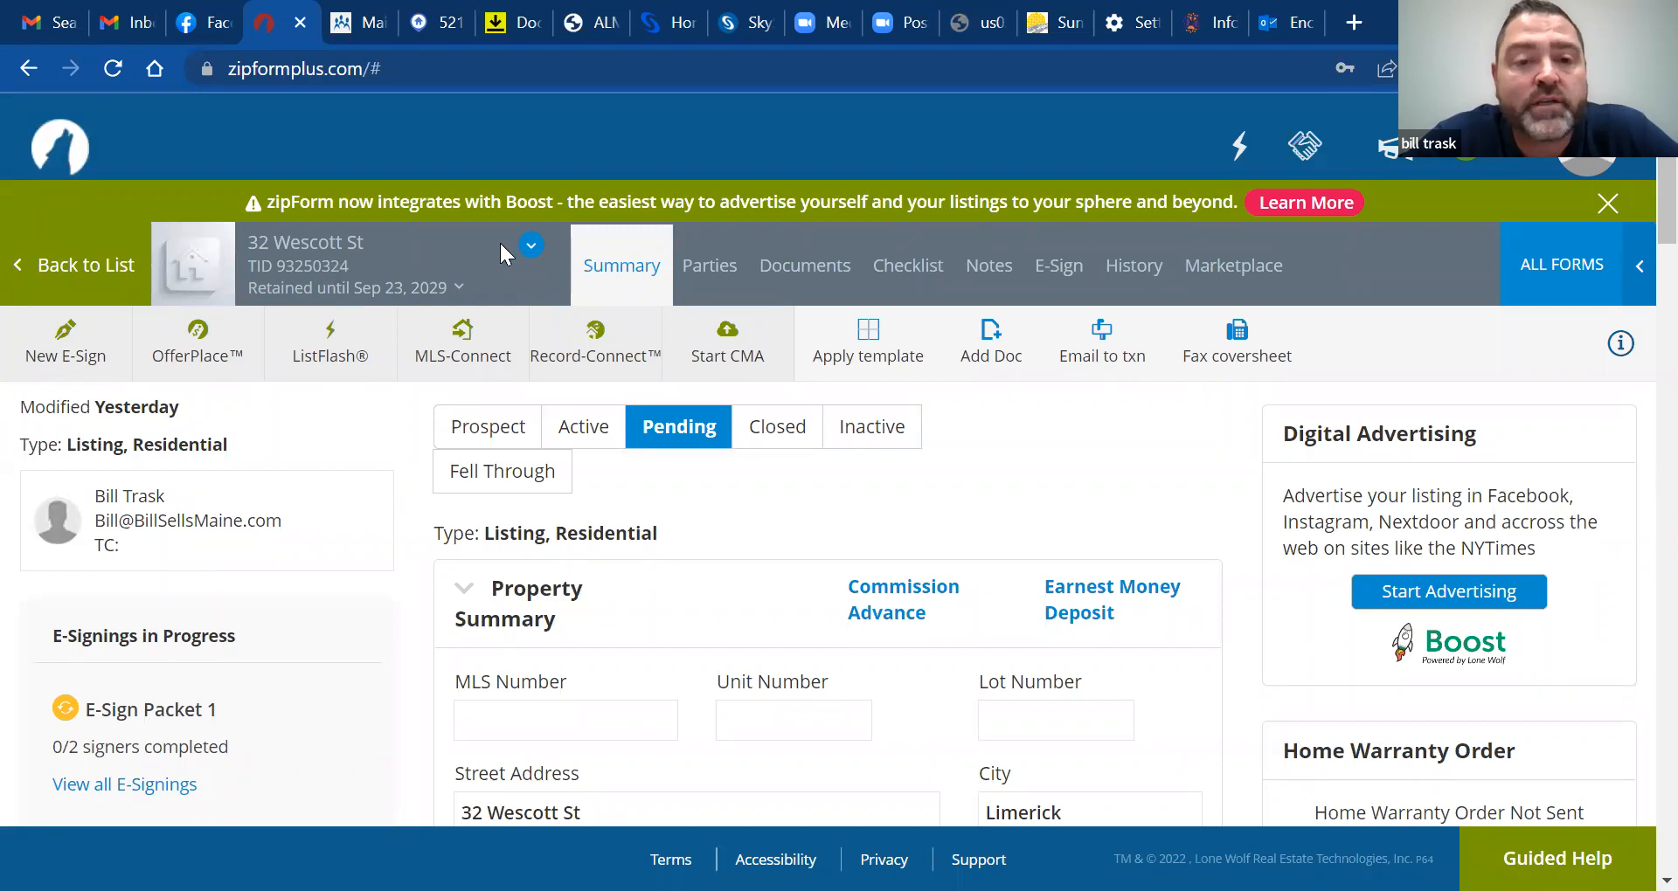
{"action": "left_click", "coordinate": [529, 248]}
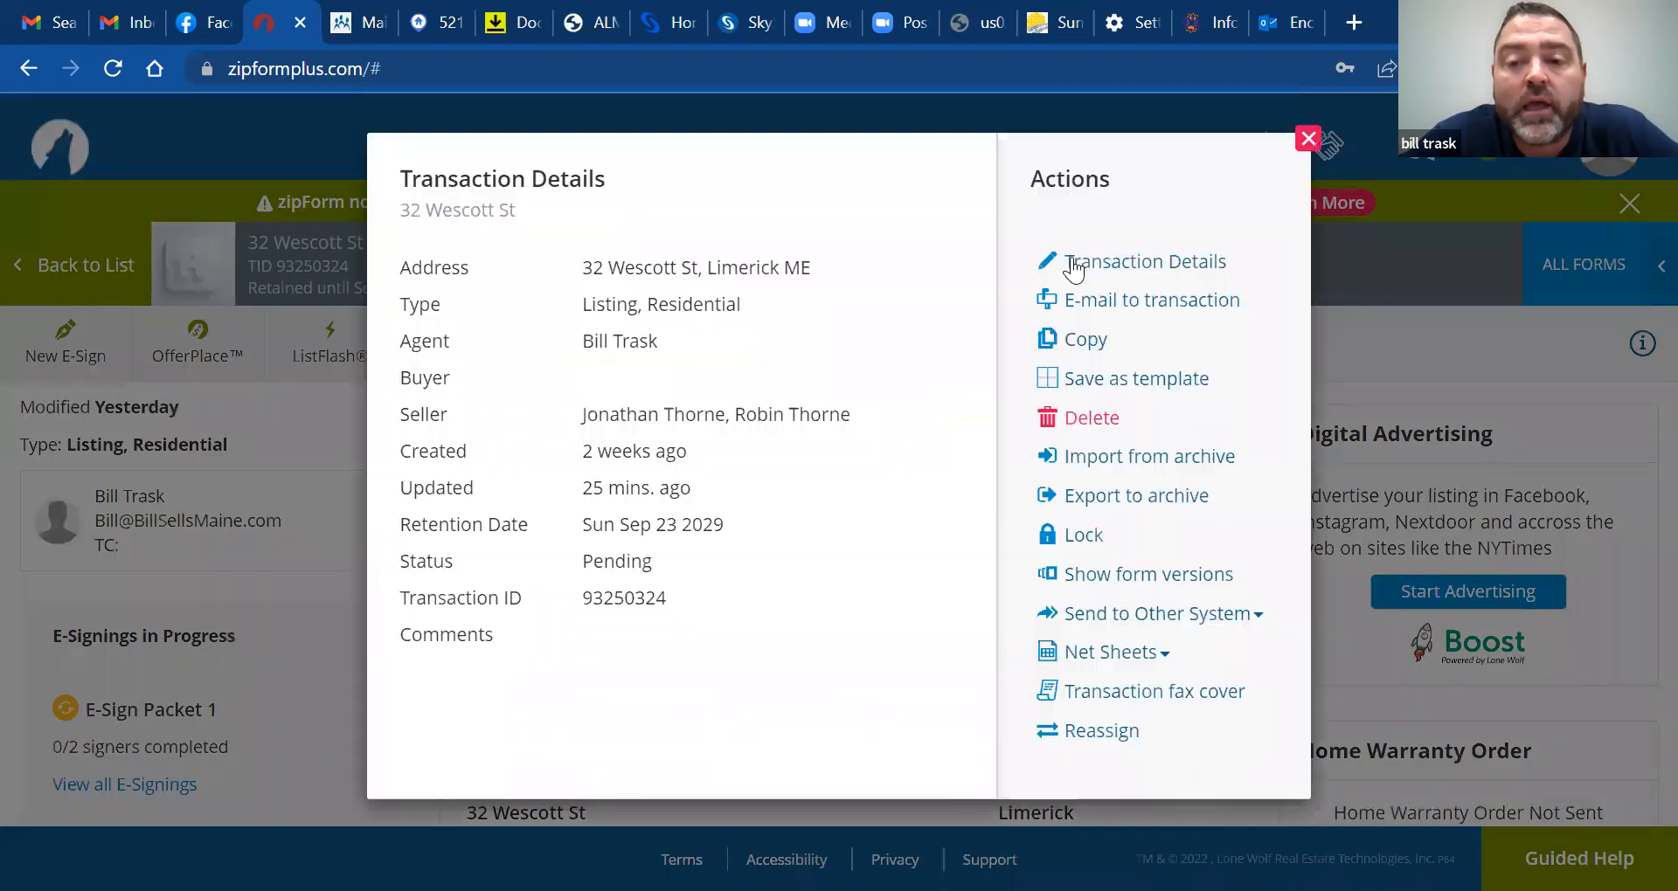
{"action": "left_click", "coordinate": [1121, 304]}
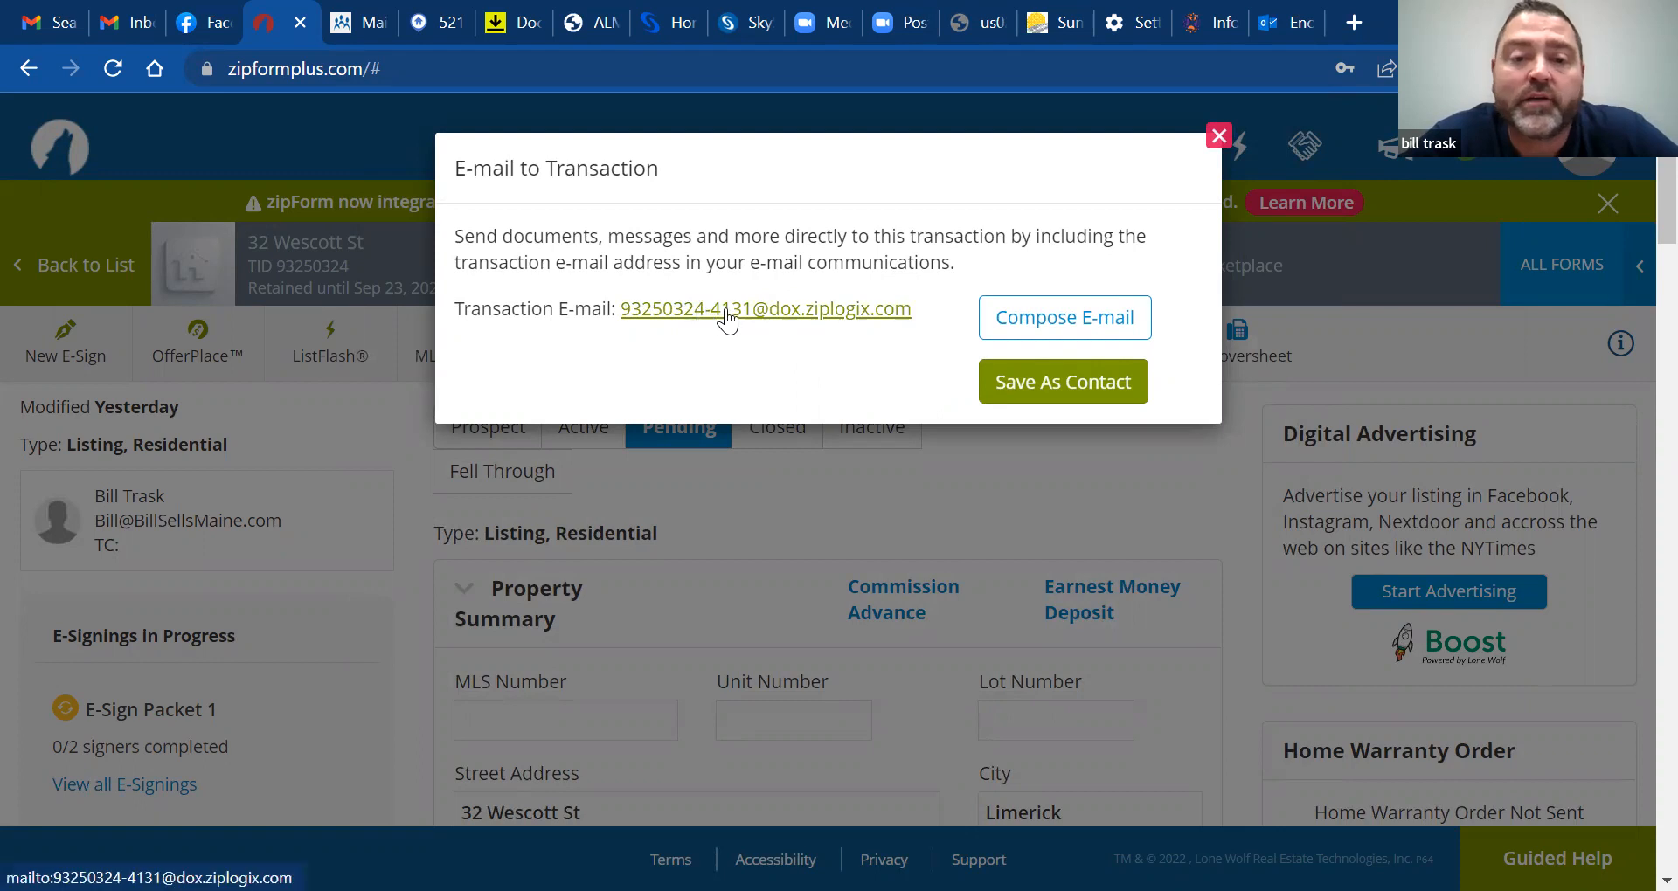
Start an e-mail to the transaction, skip choosing contacts, and cancel it unsent
{"action": "left_click", "coordinate": [1038, 306]}
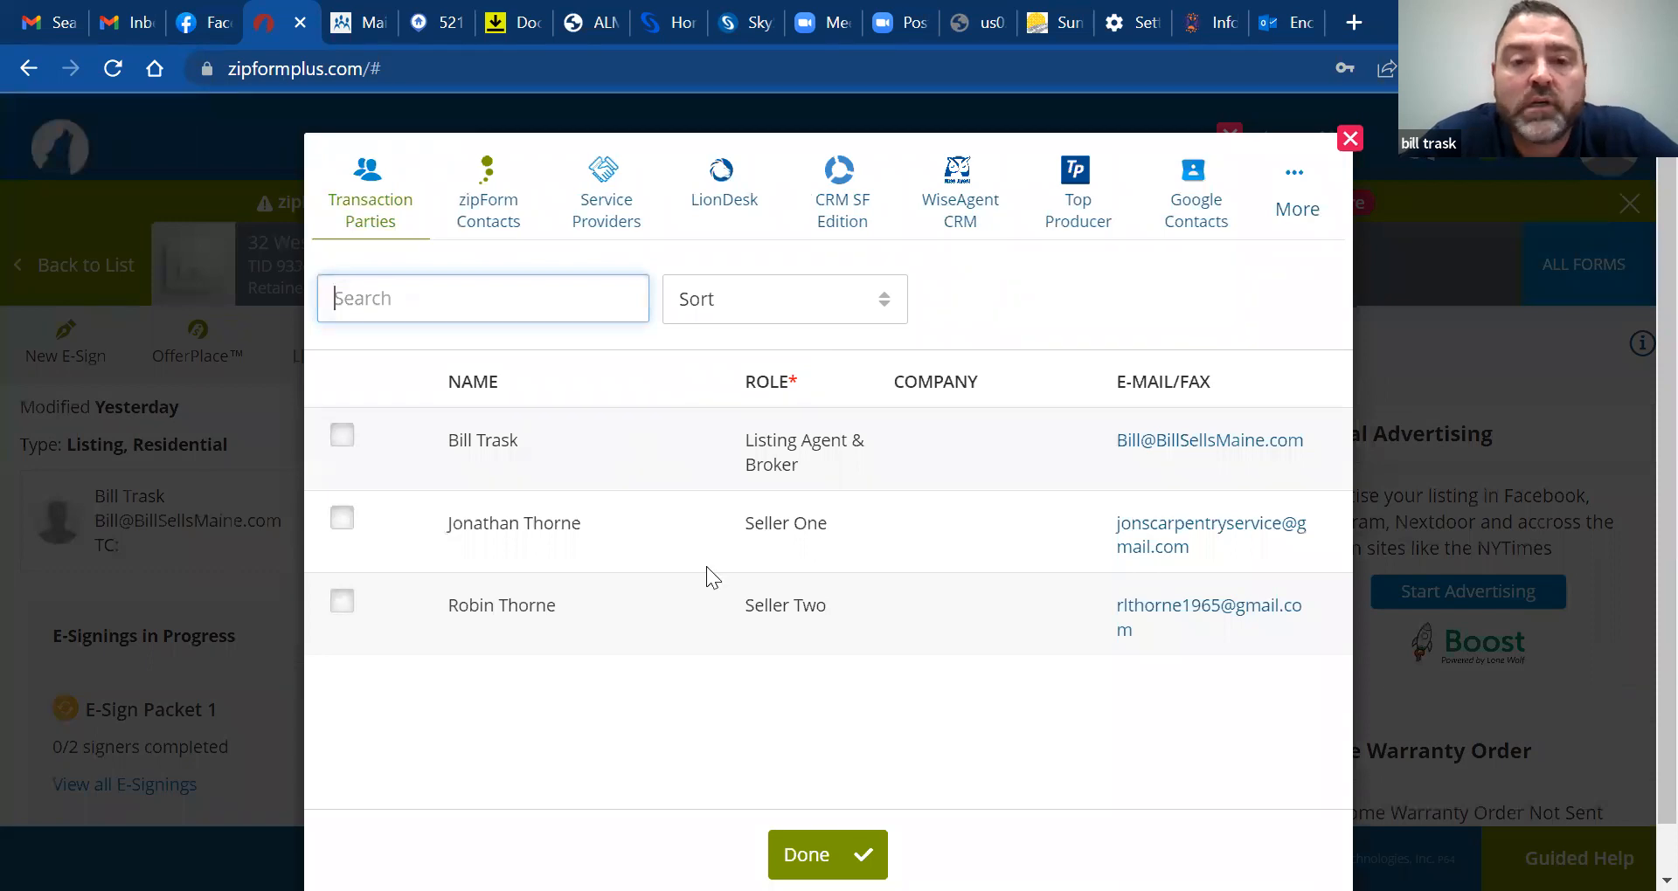
{"action": "left_click", "coordinate": [1348, 142]}
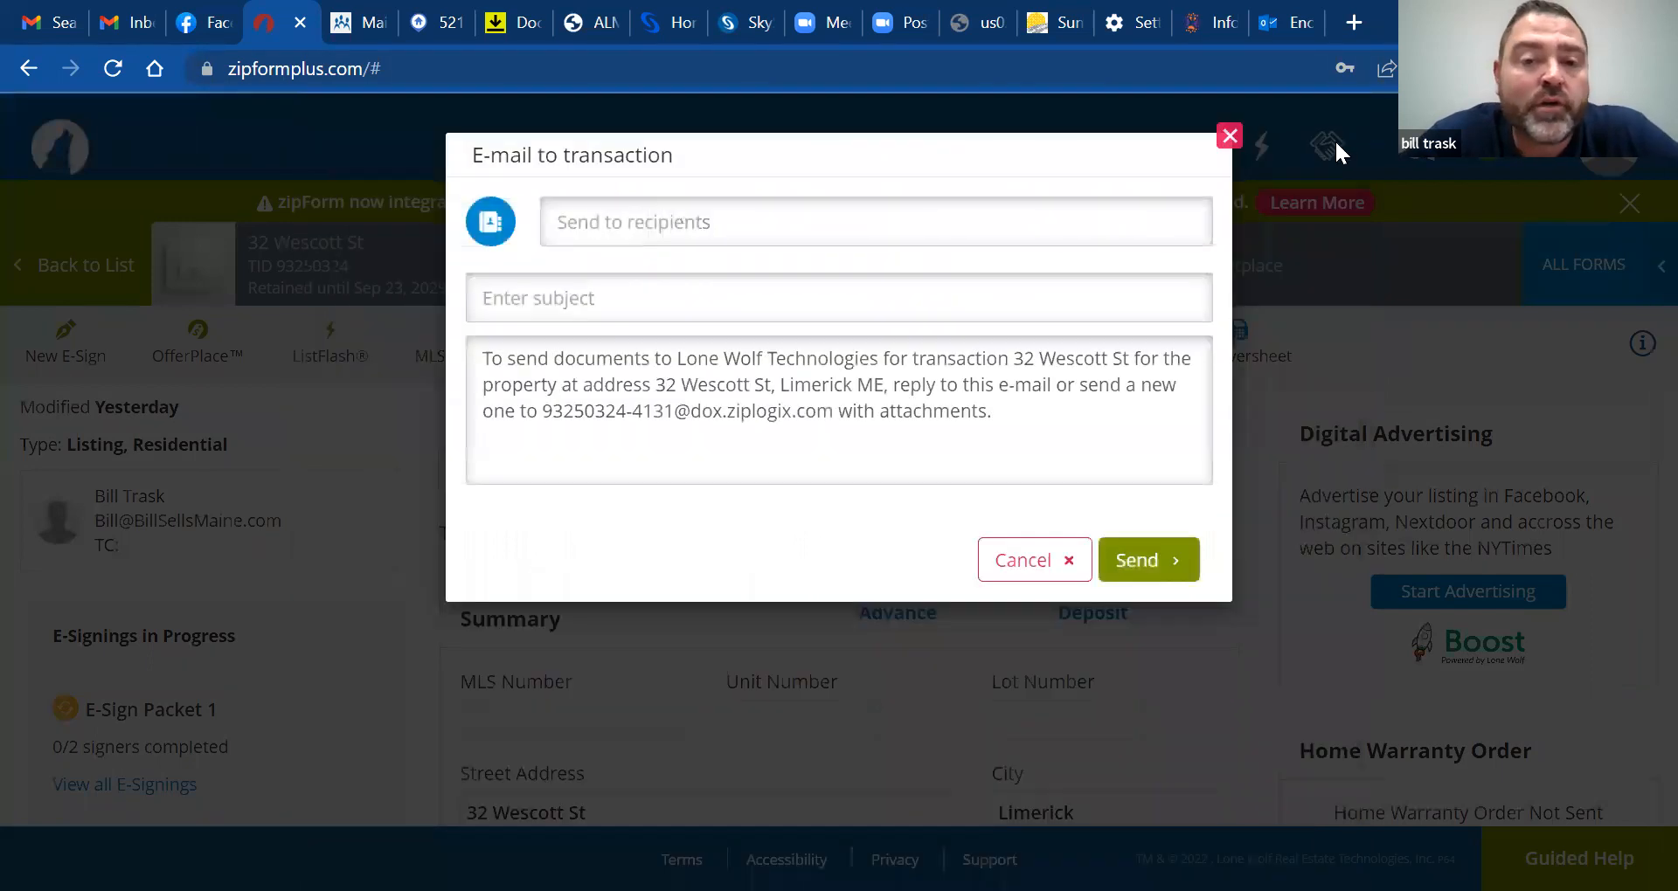
{"action": "left_click", "coordinate": [1029, 551]}
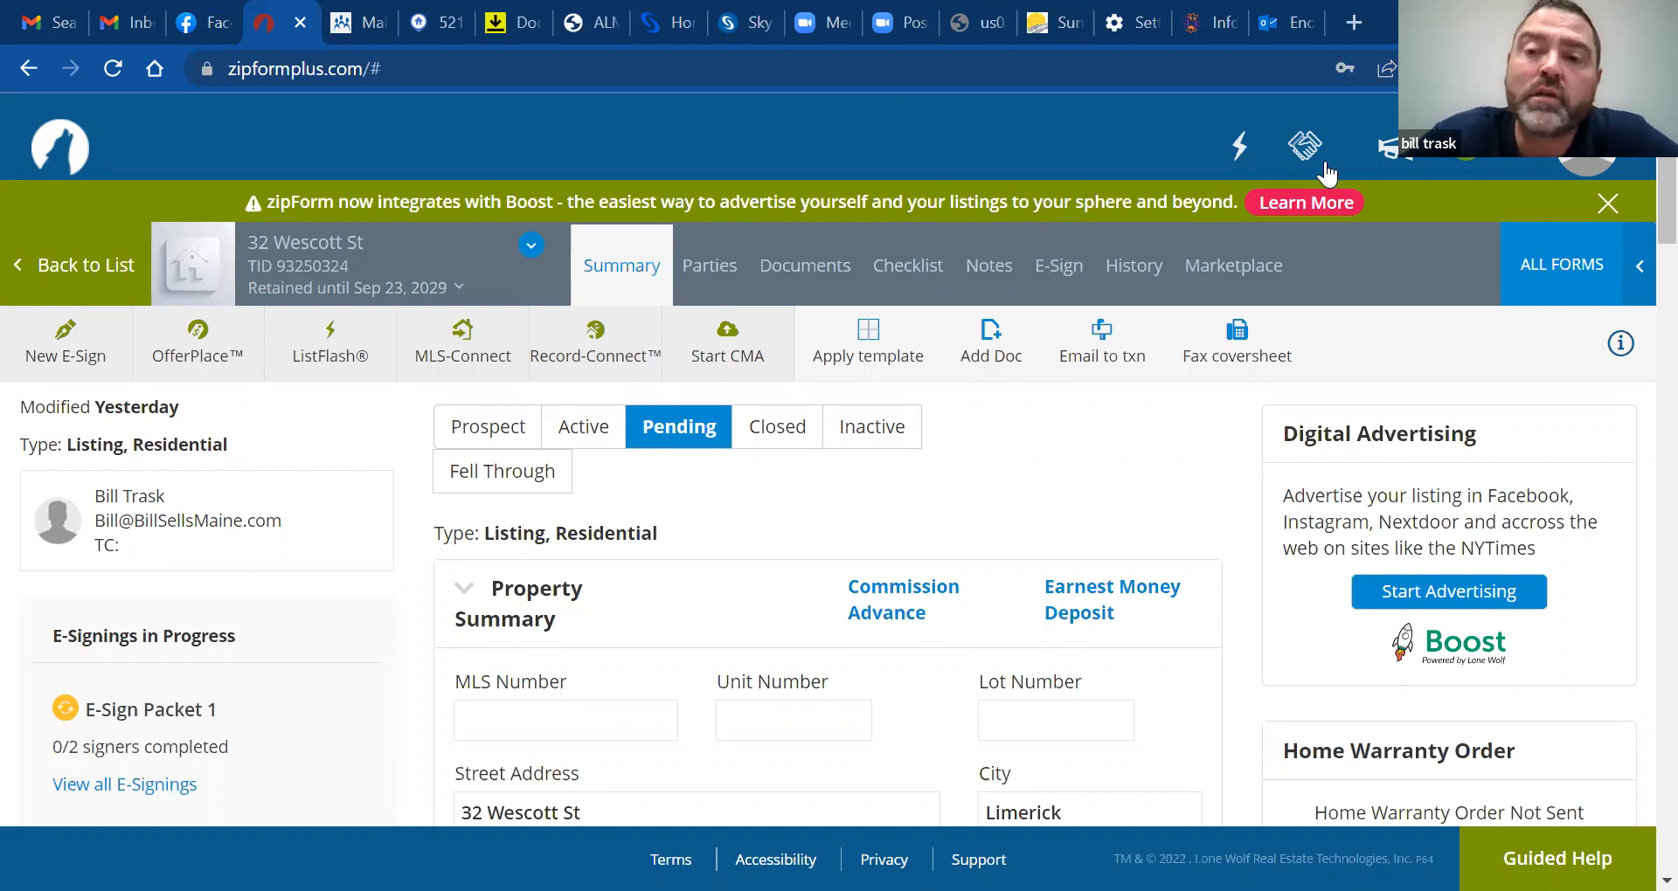
{"action": "left_click", "coordinate": [1243, 149]}
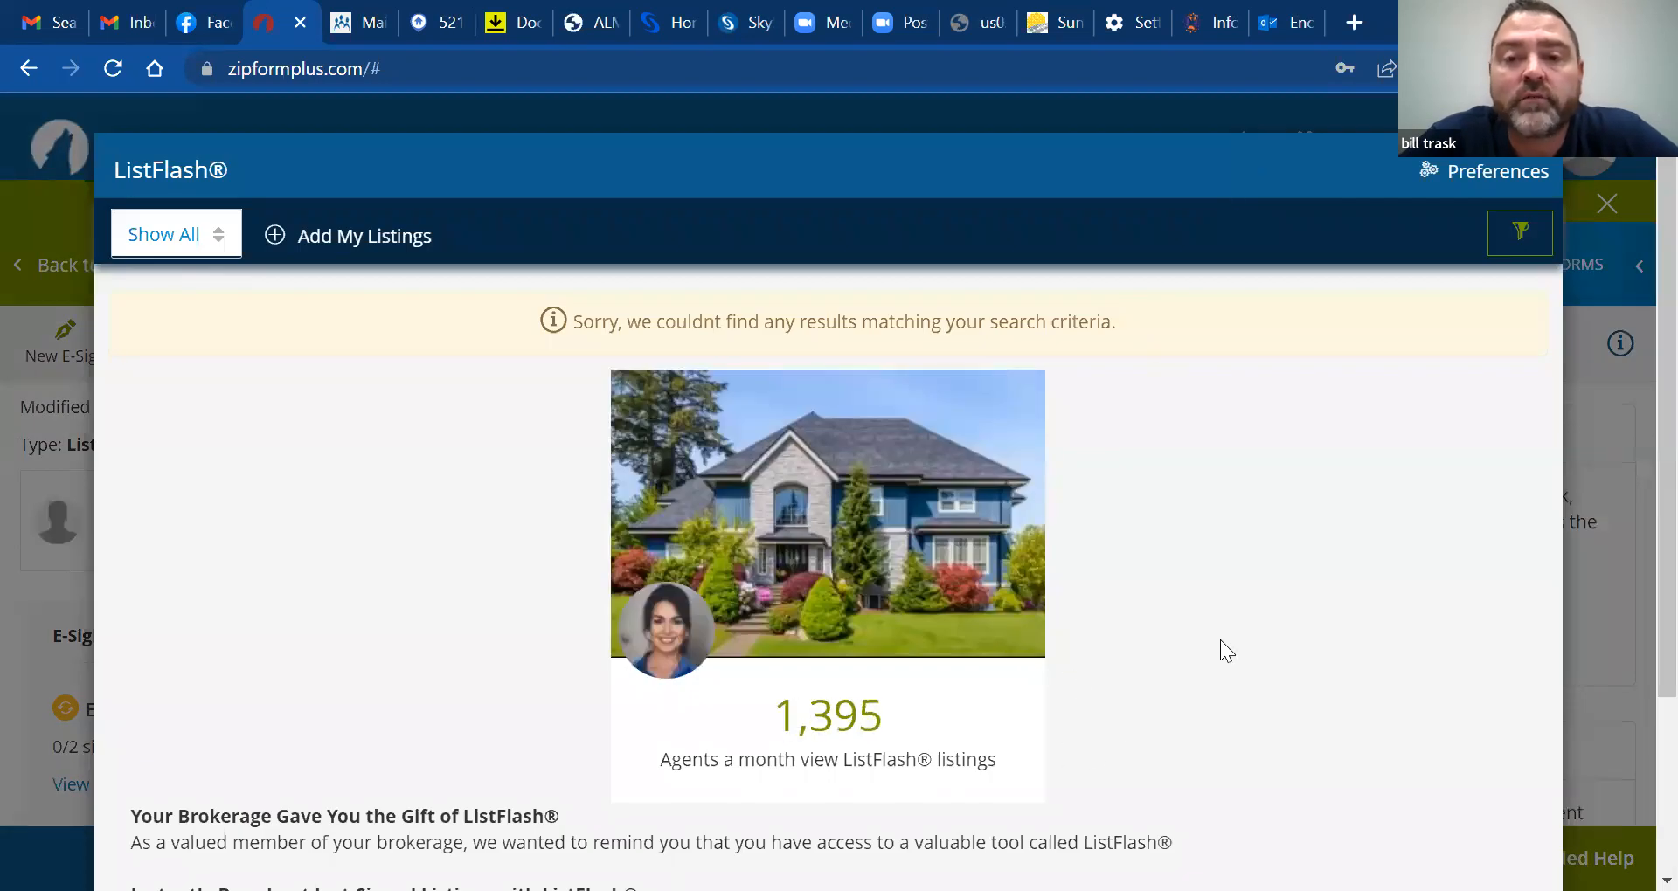
{"action": "scroll", "coordinate": [1640, 717], "scroll_direction": "down", "scroll_amount": 3}
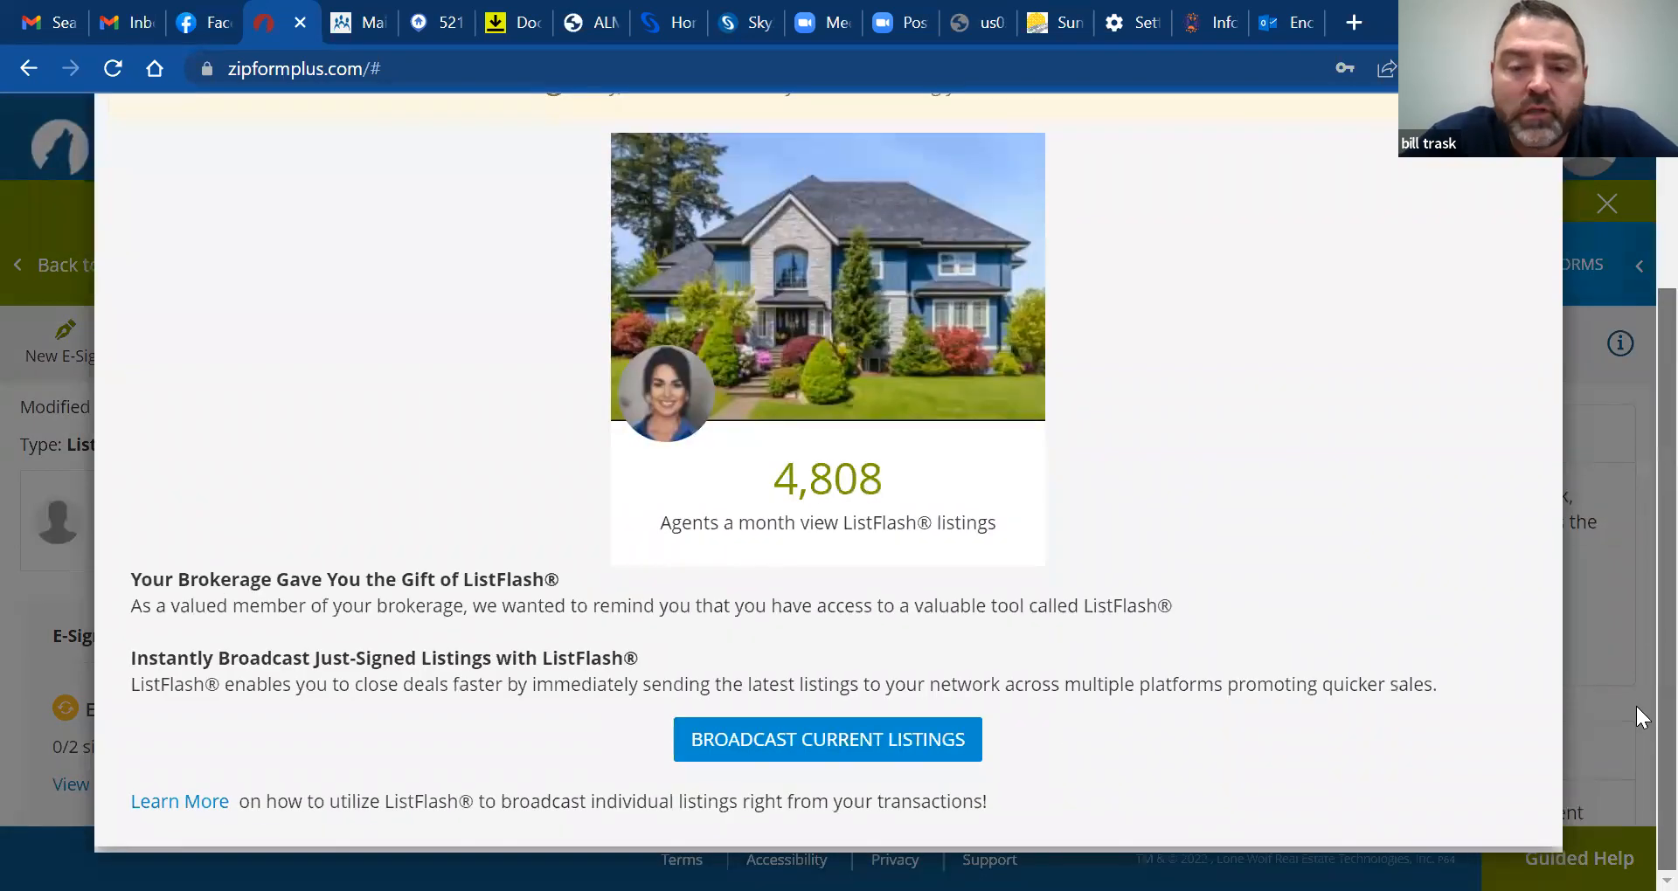
{"action": "scroll", "coordinate": [1633, 536], "scroll_direction": "up", "scroll_amount": 1}
{"action": "scroll", "coordinate": [1634, 469], "scroll_direction": "up", "scroll_amount": 1}
{"action": "scroll", "coordinate": [1637, 472], "scroll_direction": "down", "scroll_amount": 2}
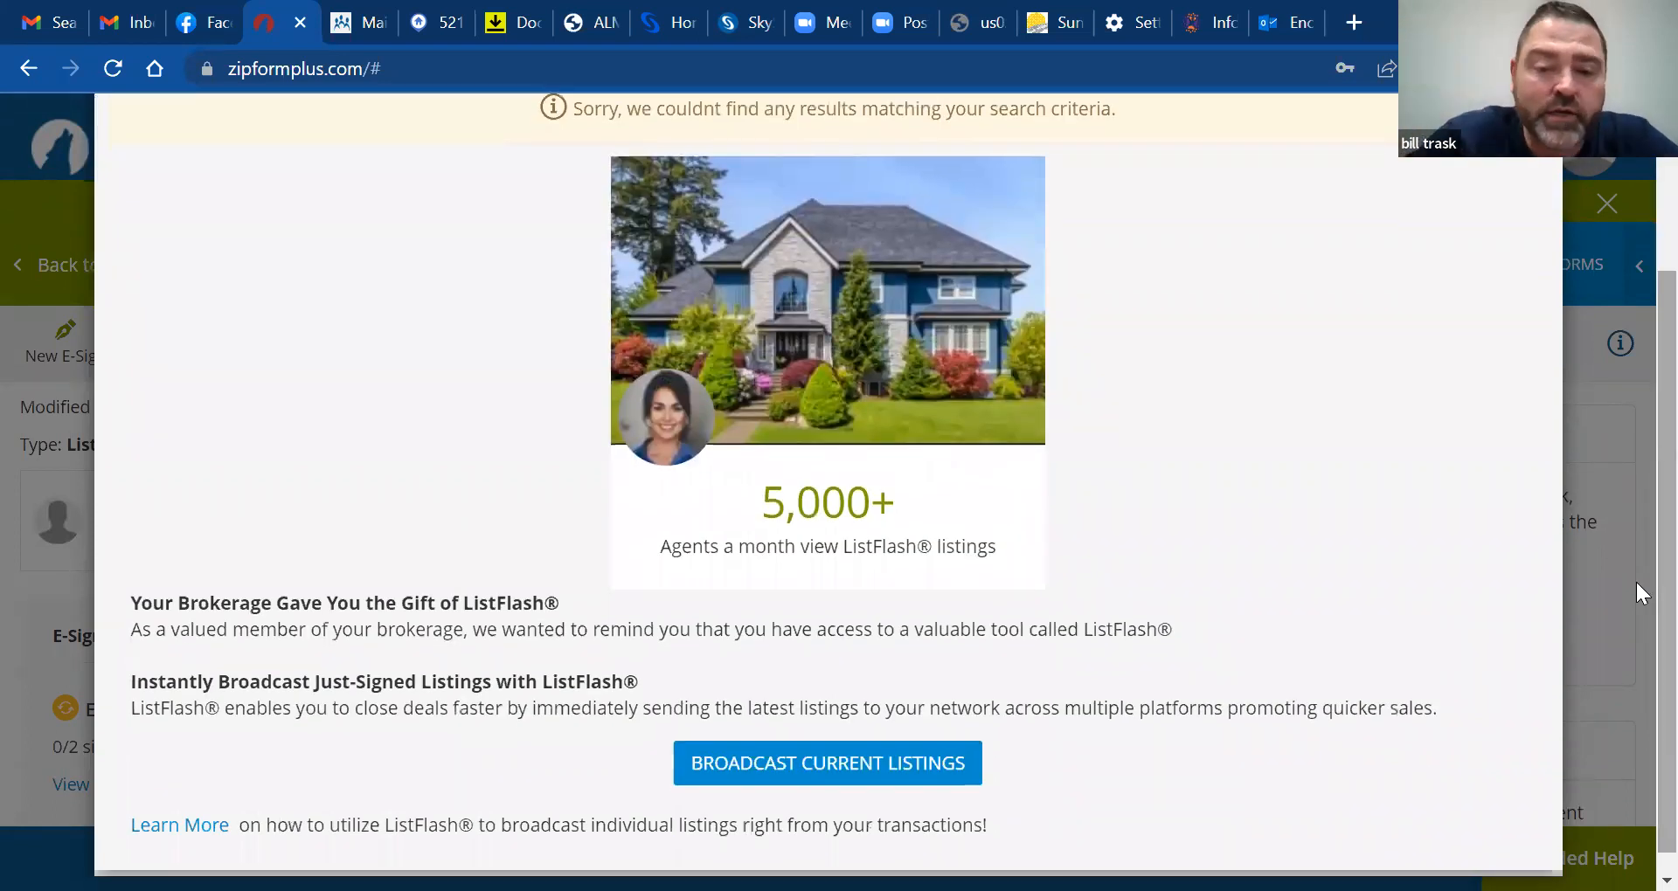
{"action": "scroll", "coordinate": [1634, 386], "scroll_direction": "up", "scroll_amount": 2}
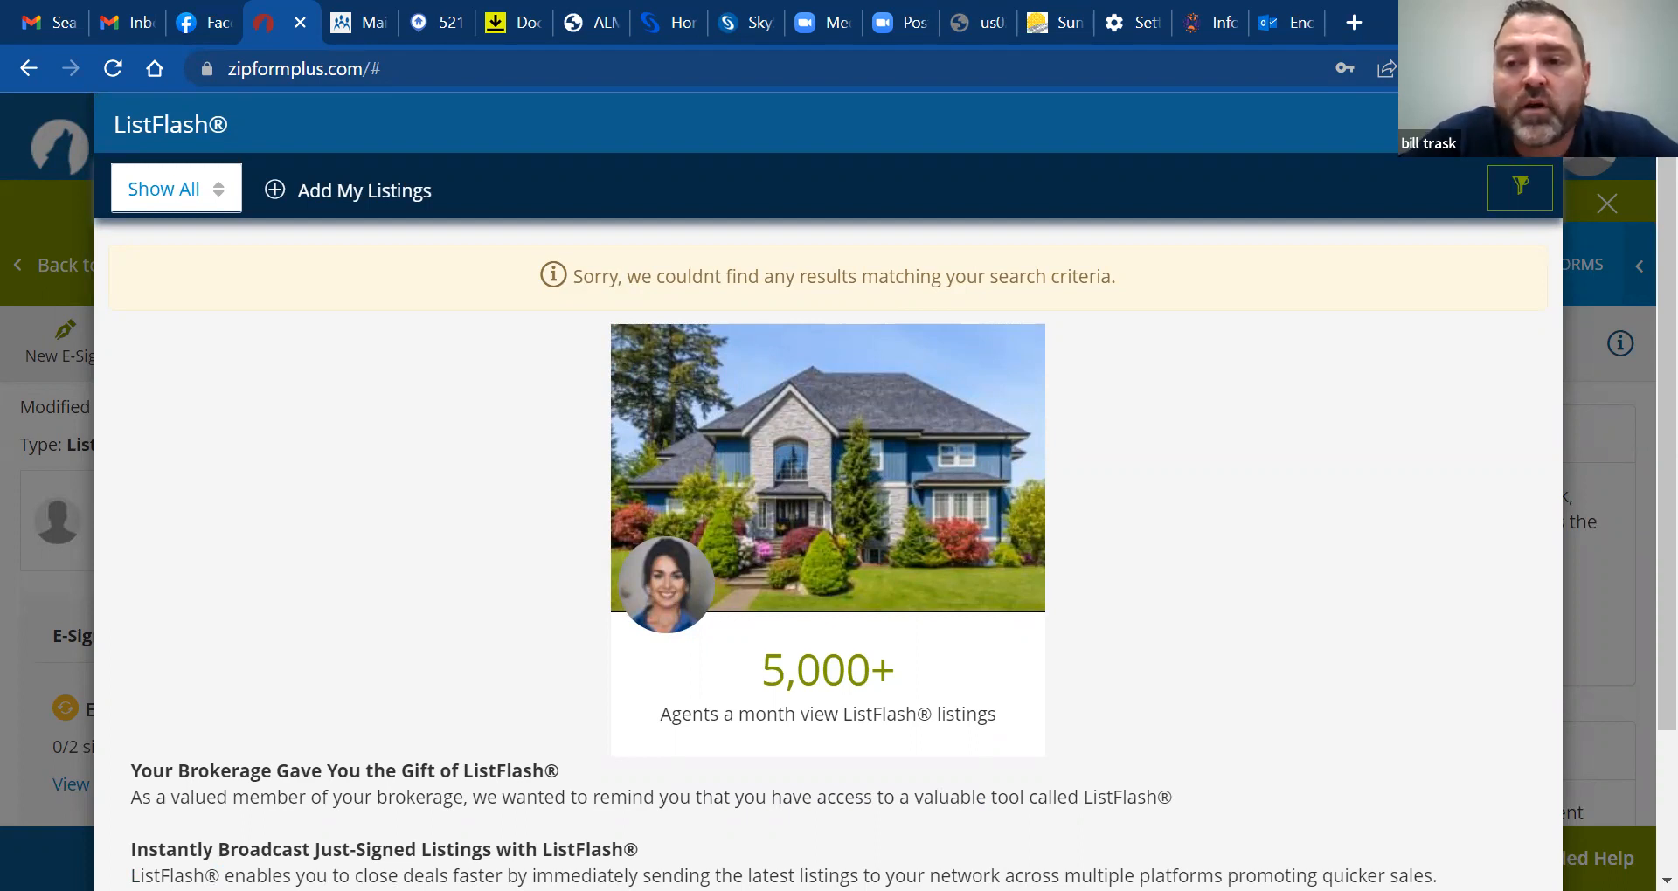
{"action": "left_click", "coordinate": [1533, 124]}
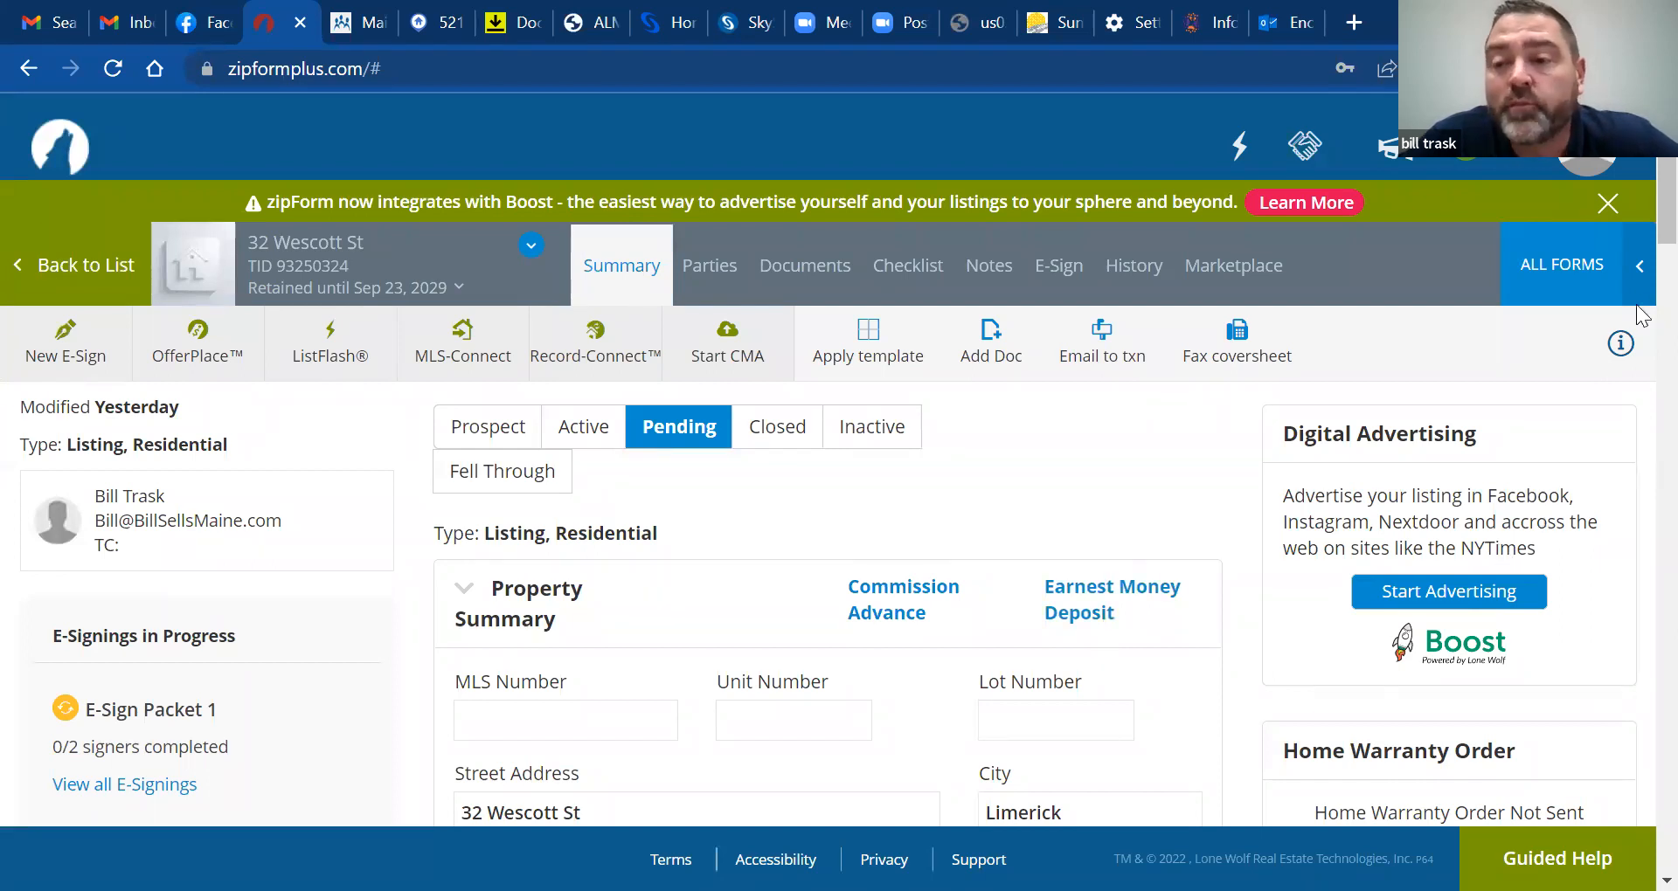
{"action": "scroll", "coordinate": [1640, 236], "scroll_direction": "down", "scroll_amount": 3}
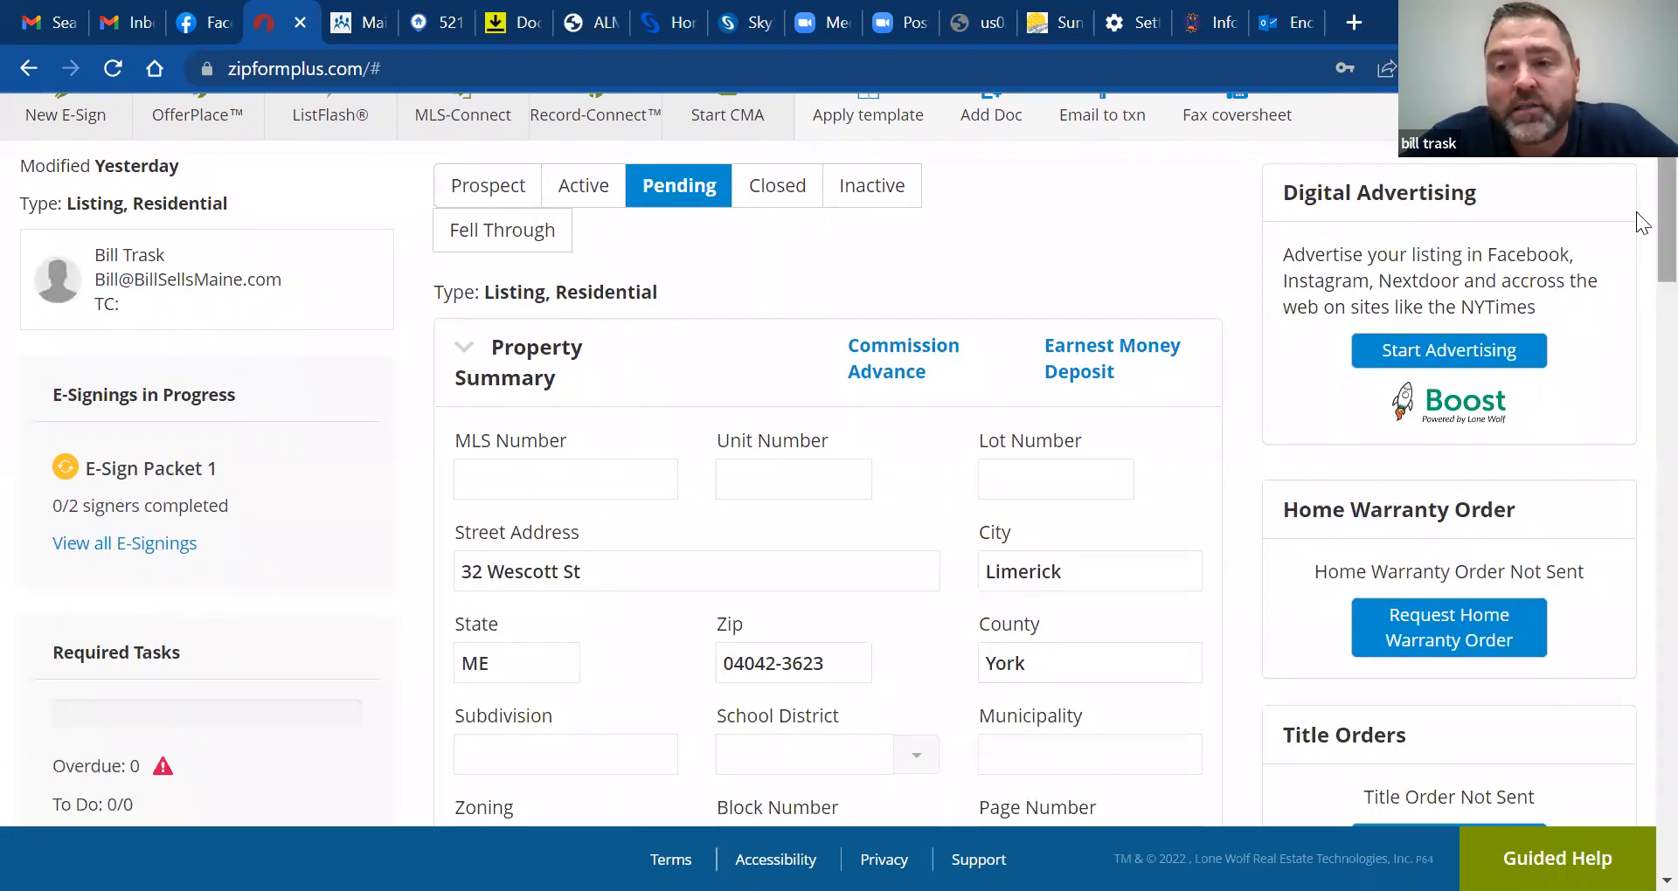
{"action": "scroll", "coordinate": [1635, 213], "scroll_direction": "down", "scroll_amount": 3}
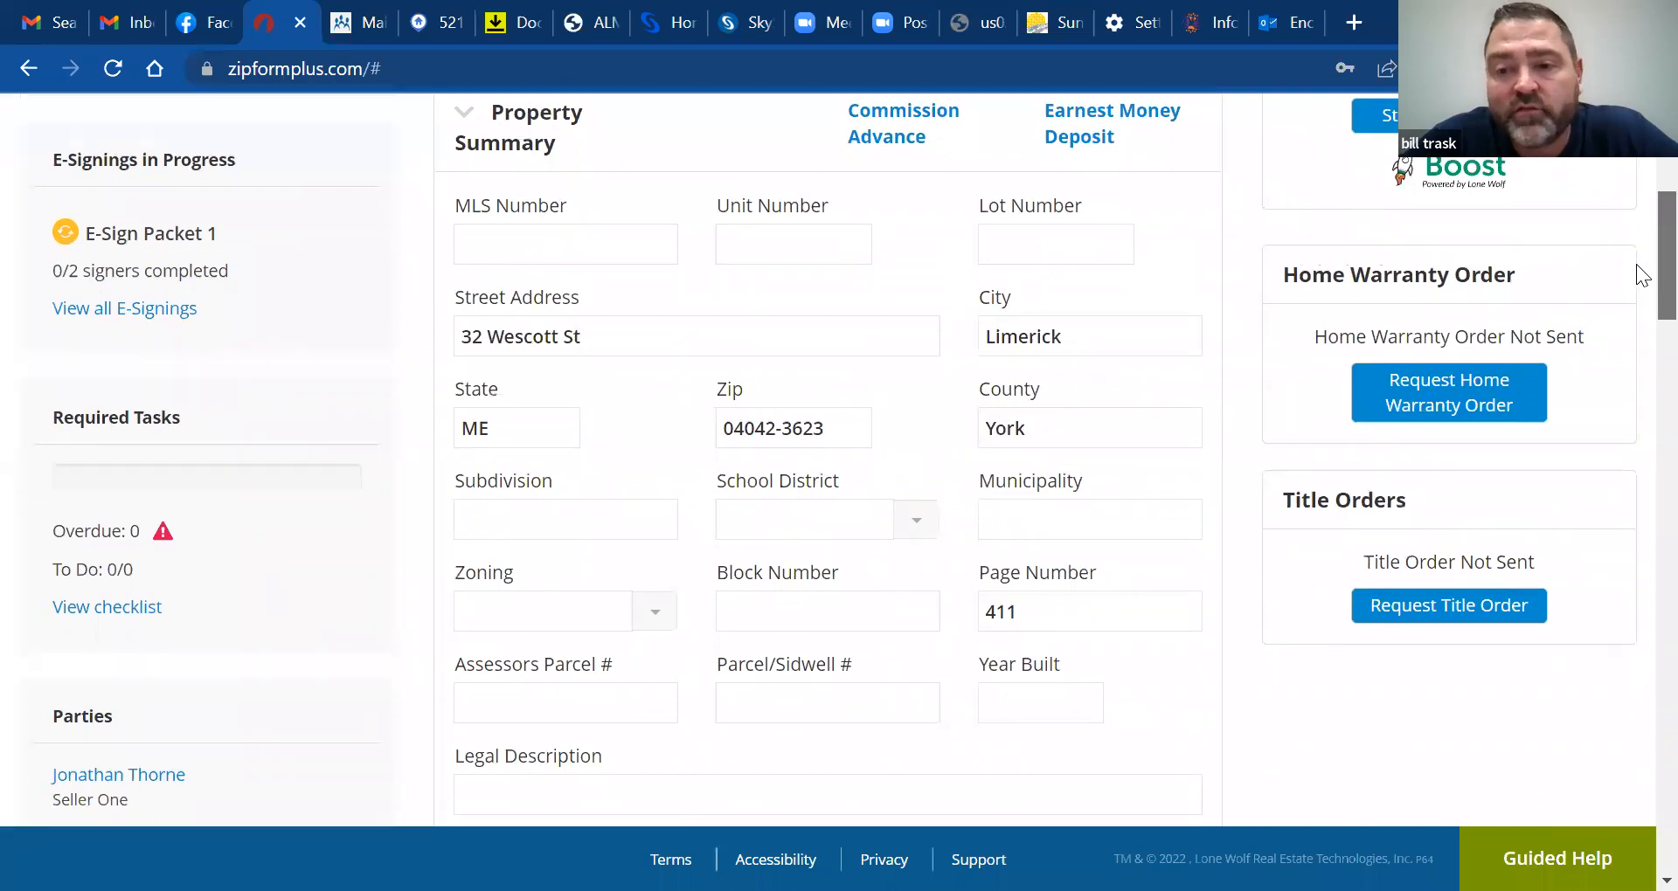
{"action": "scroll", "coordinate": [1636, 253], "scroll_direction": "up", "scroll_amount": 5}
{"action": "scroll", "coordinate": [1635, 231], "scroll_direction": "down", "scroll_amount": 3}
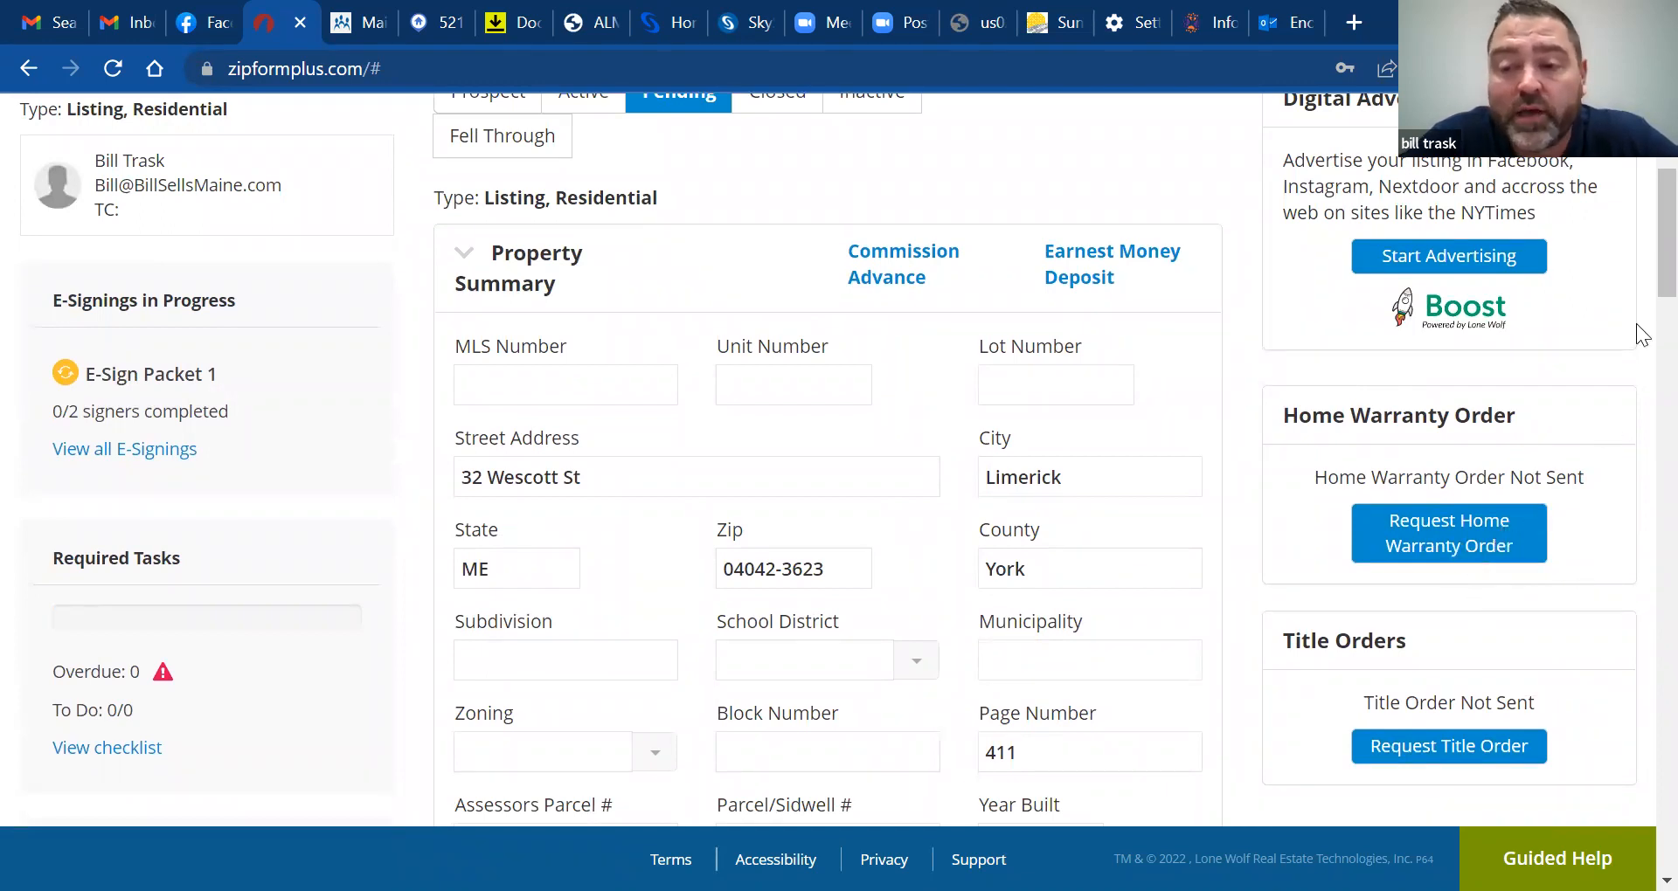
{"action": "scroll", "coordinate": [1635, 225], "scroll_direction": "down", "scroll_amount": 1}
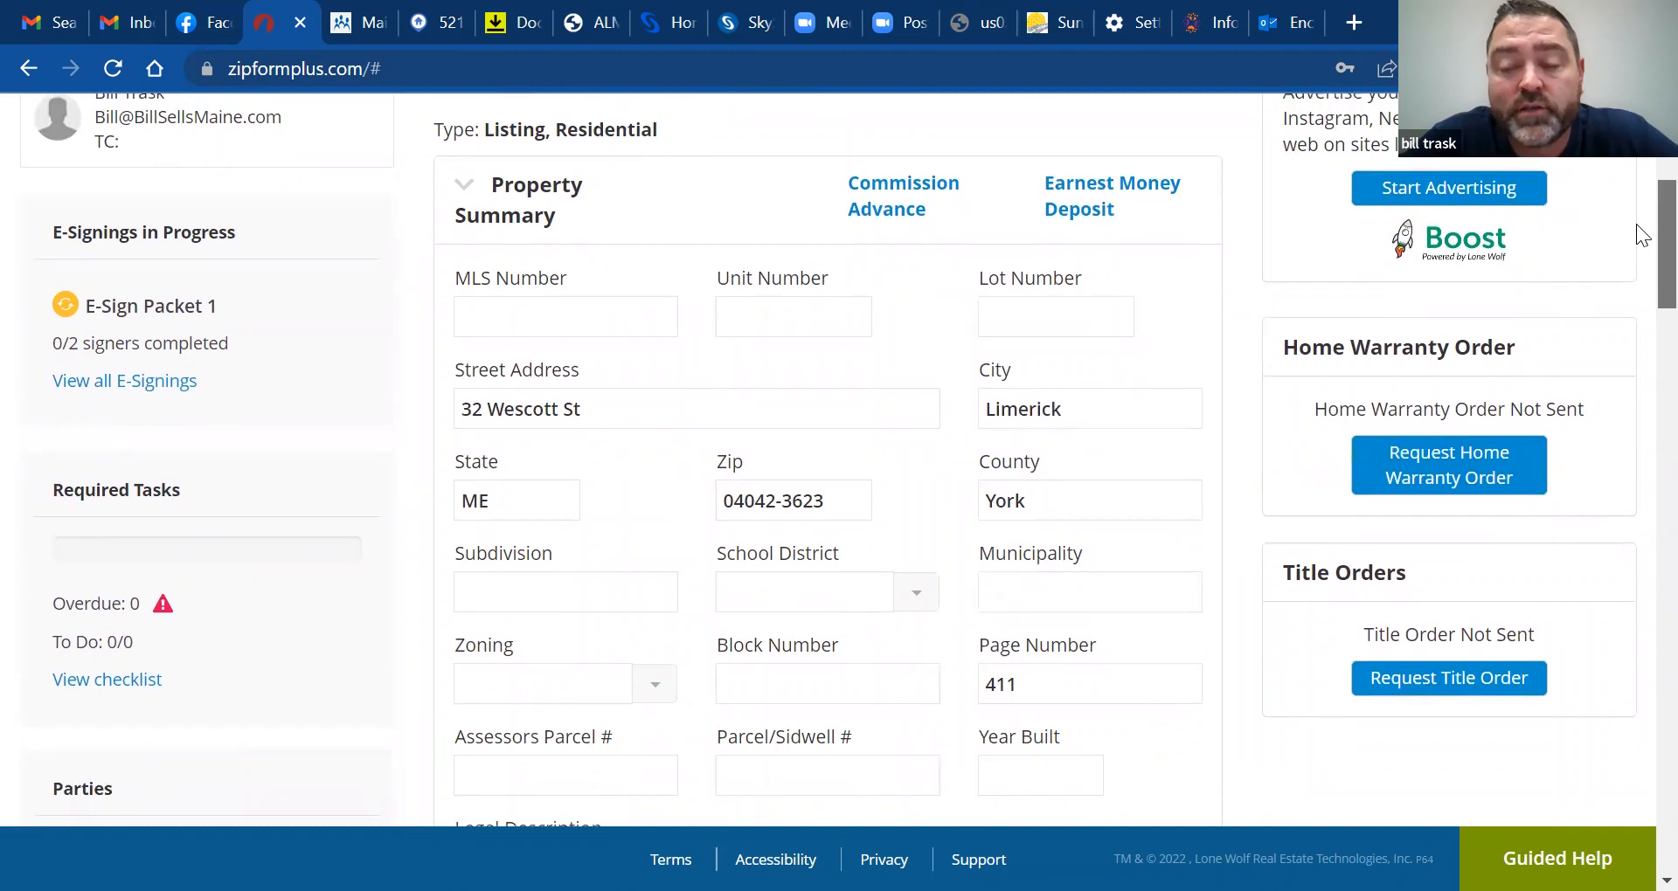
{"action": "scroll", "coordinate": [1635, 226], "scroll_direction": "up", "scroll_amount": 5}
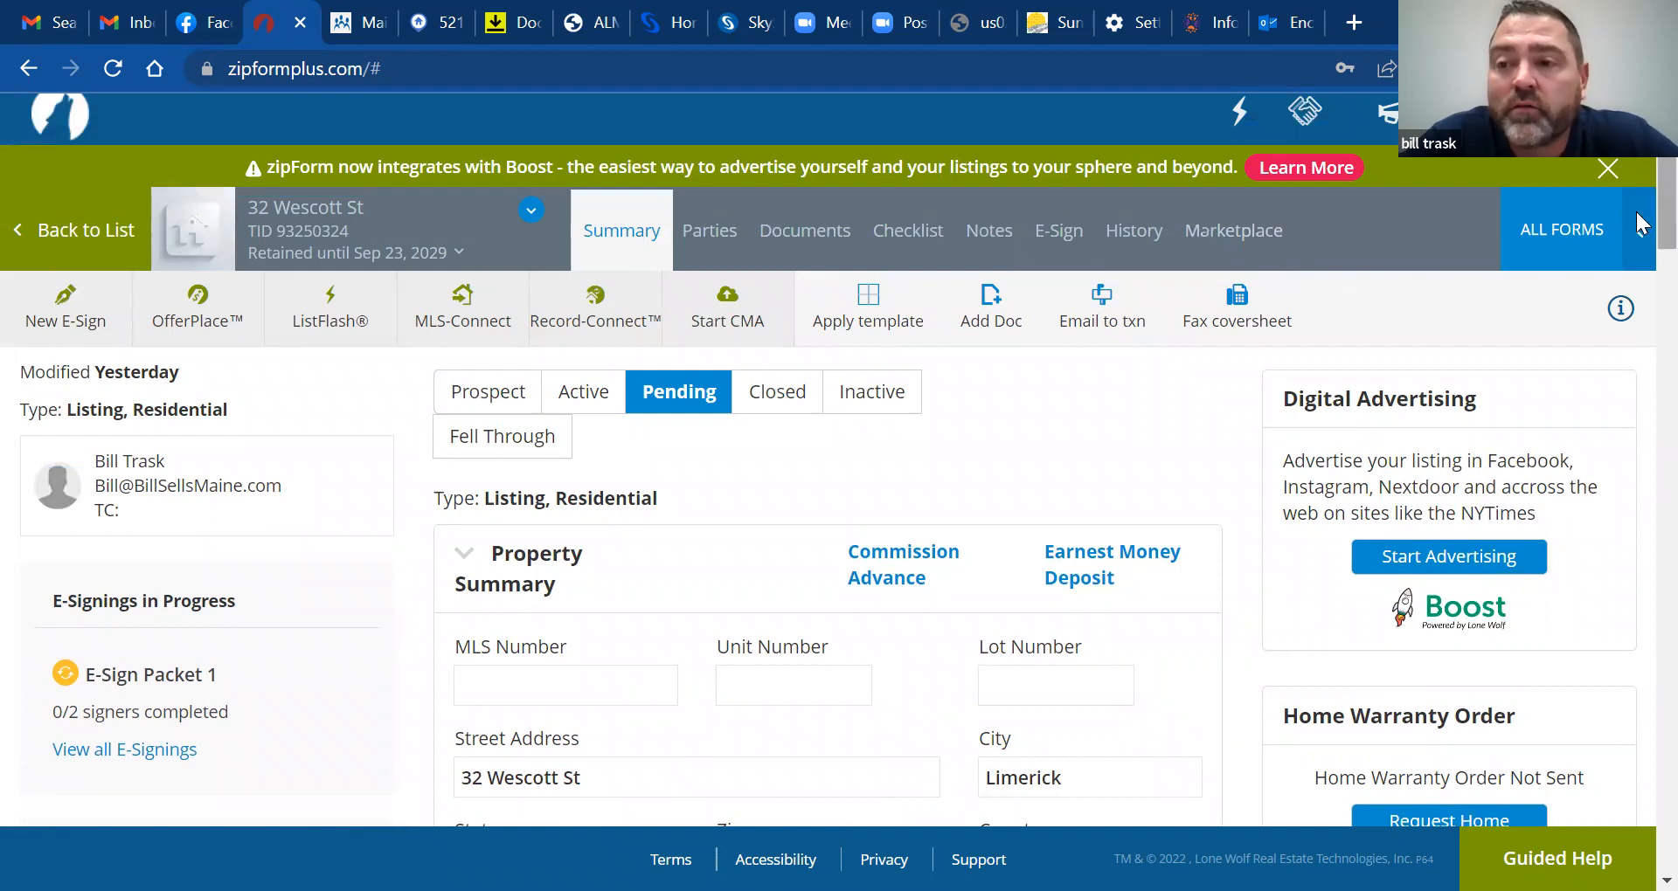
{"action": "scroll", "coordinate": [1639, 222], "scroll_direction": "down", "scroll_amount": 3}
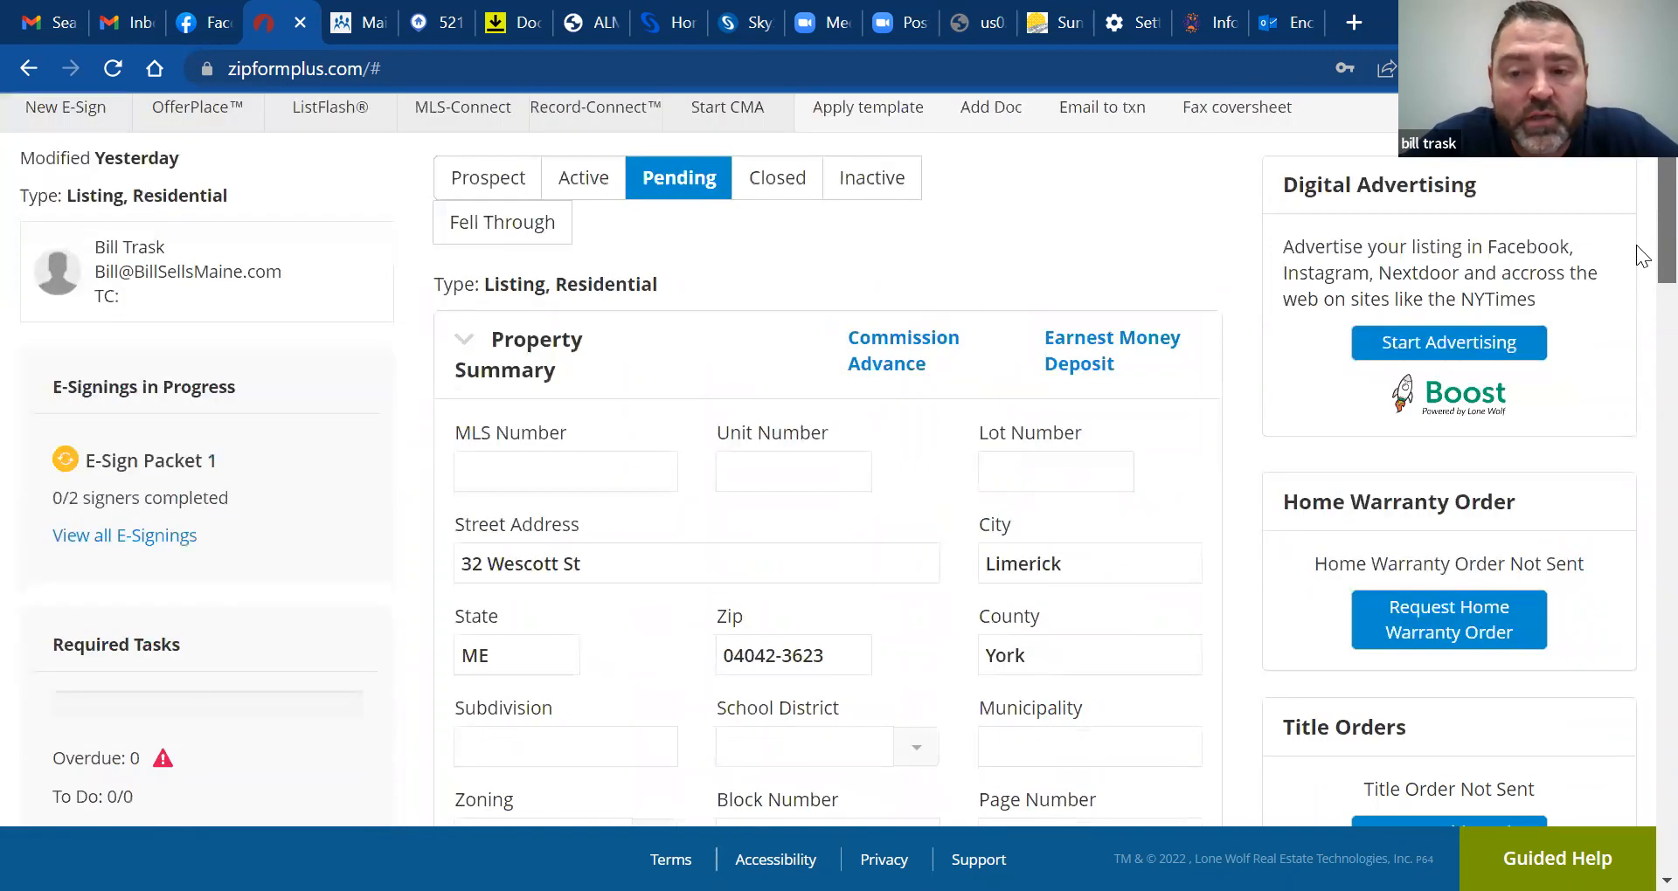
{"action": "scroll", "coordinate": [1639, 209], "scroll_direction": "up", "scroll_amount": 3}
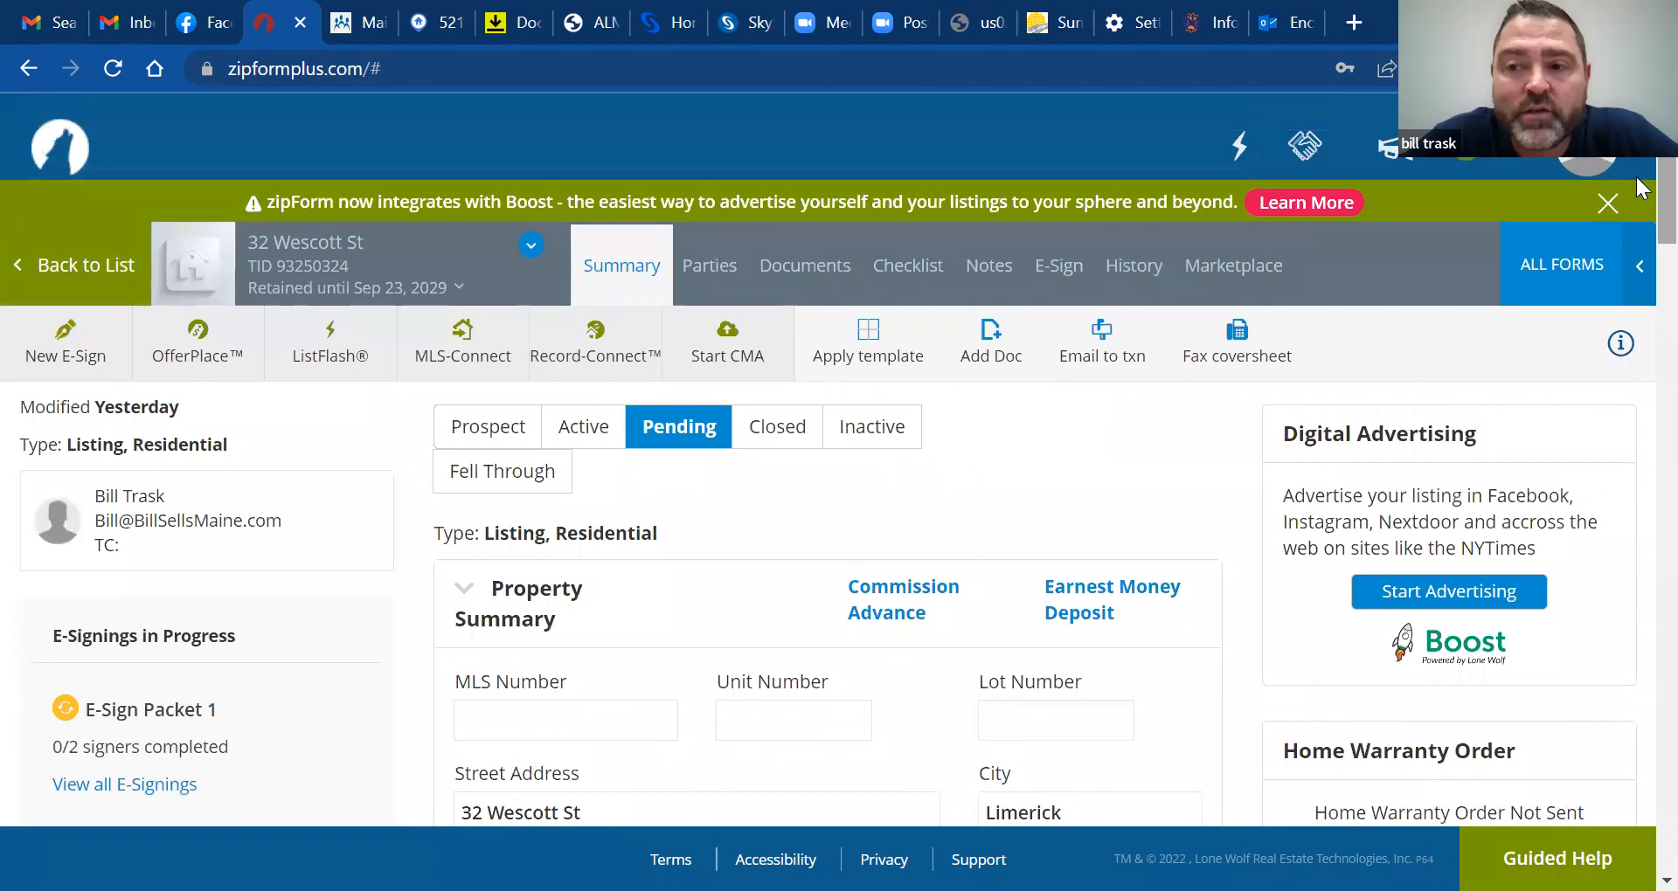
{"action": "scroll", "coordinate": [1637, 190], "scroll_direction": "down", "scroll_amount": 2}
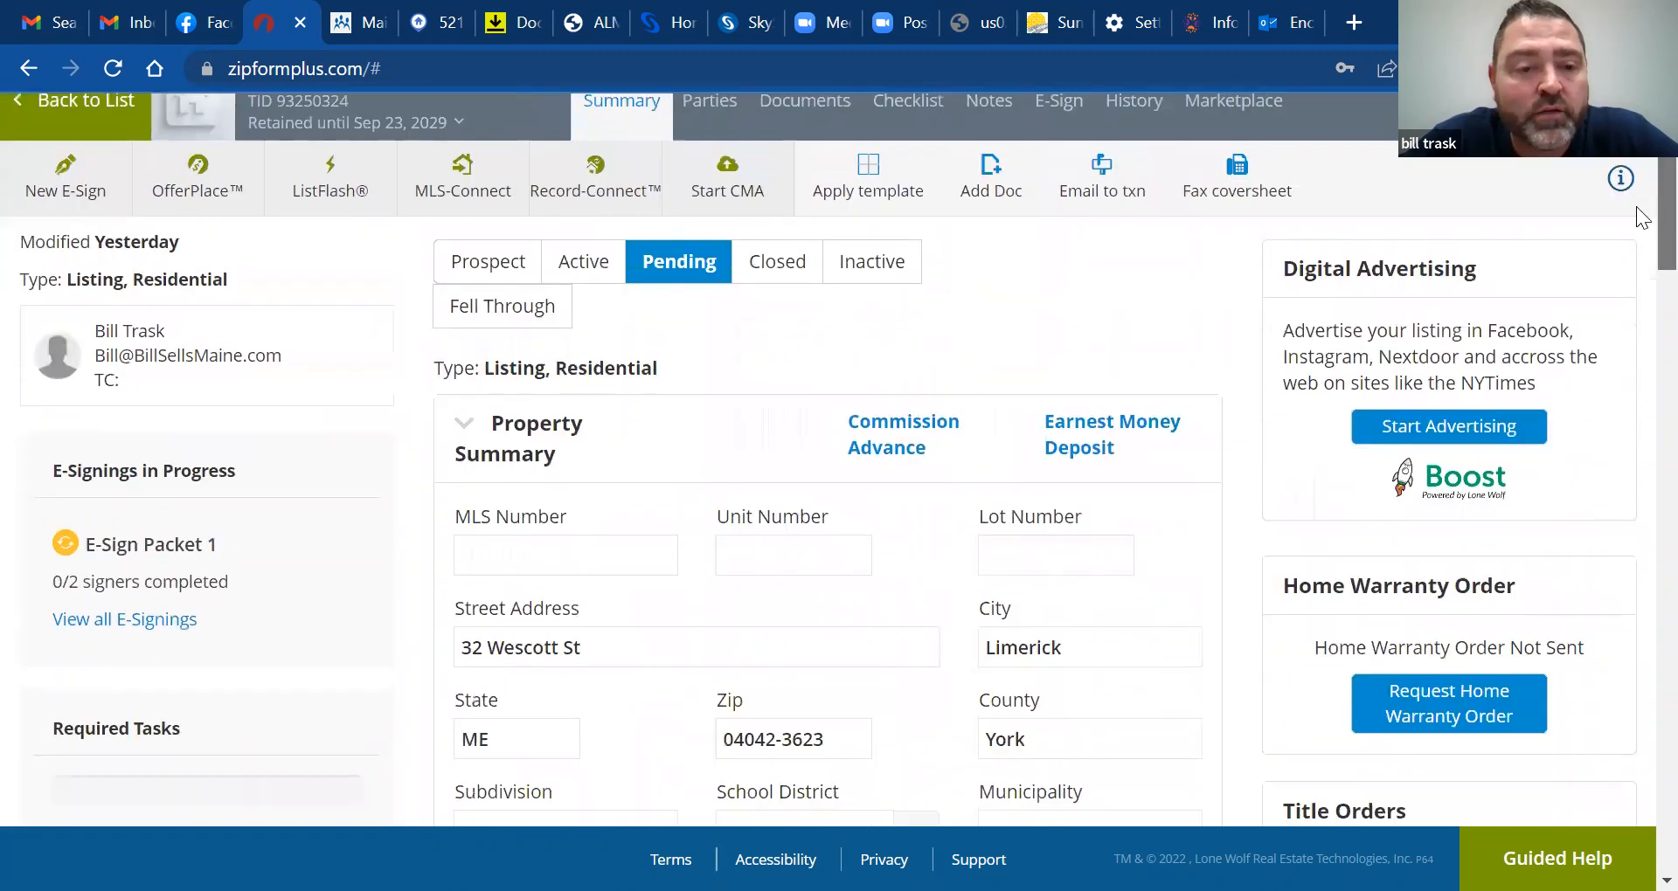
{"action": "scroll", "coordinate": [1641, 173], "scroll_direction": "up", "scroll_amount": 2}
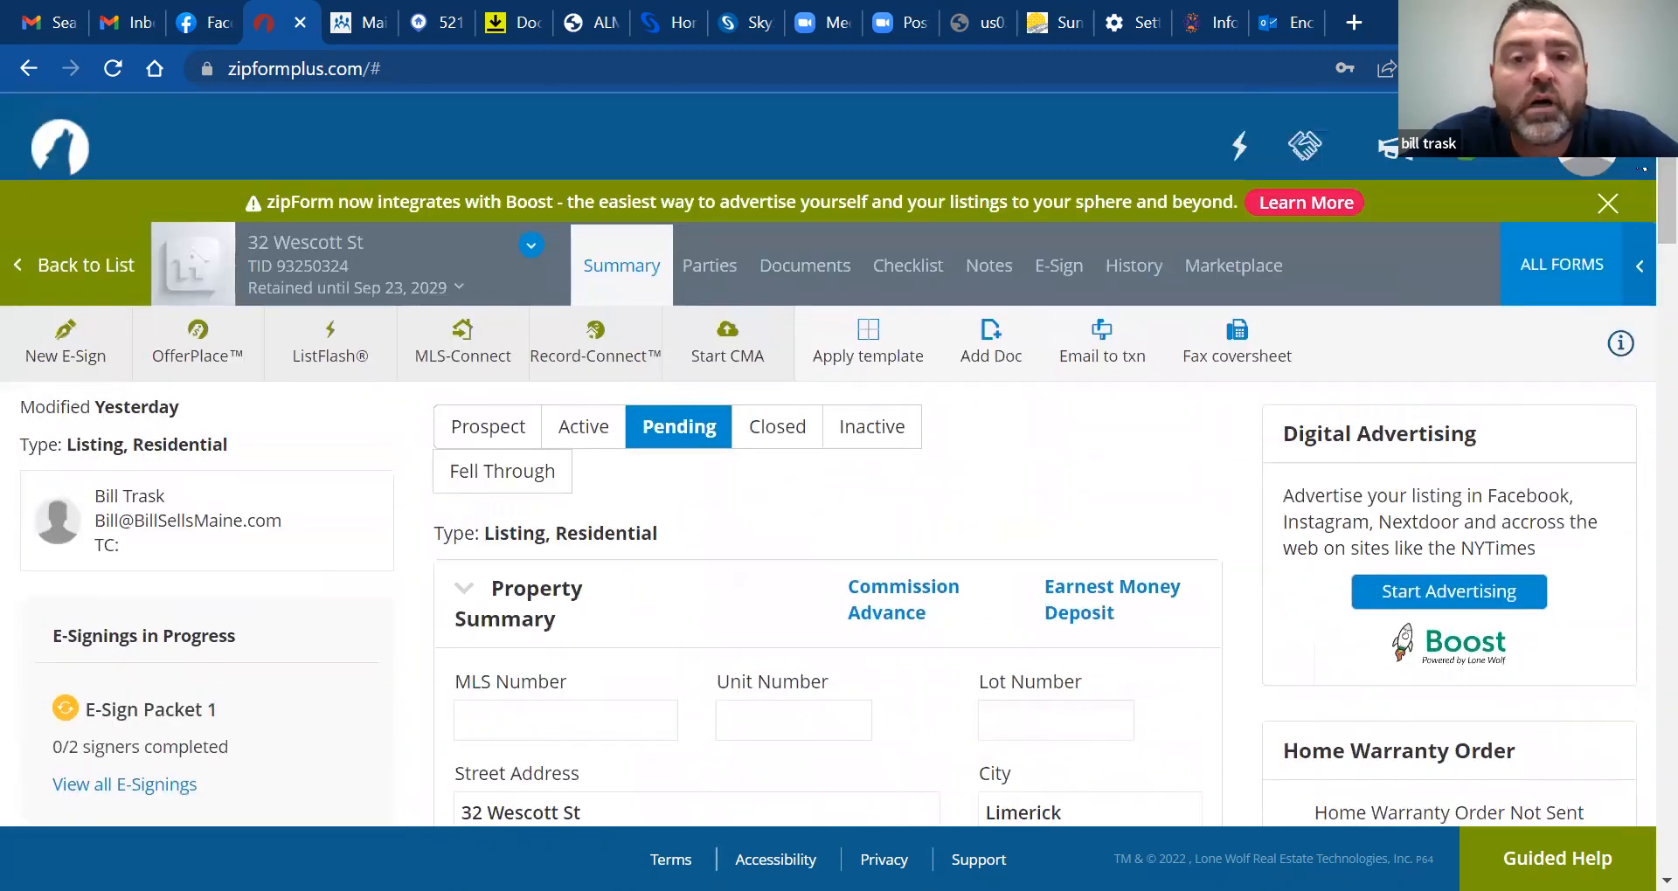